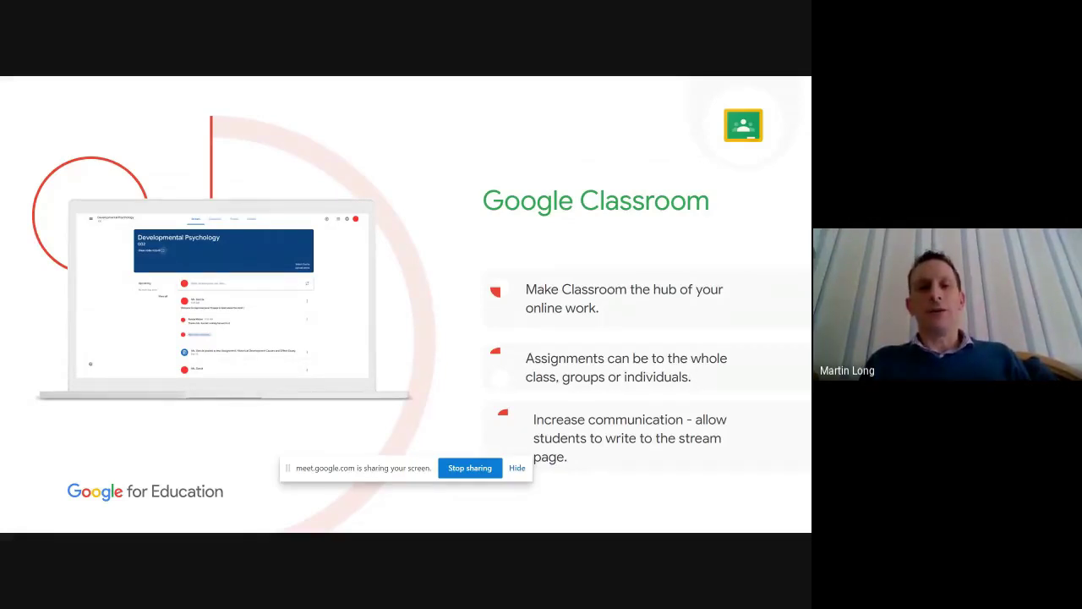
Advance to the 'How can you support?' slide and exit the slideshow to the editor
{"action": "key", "text": "Right"}
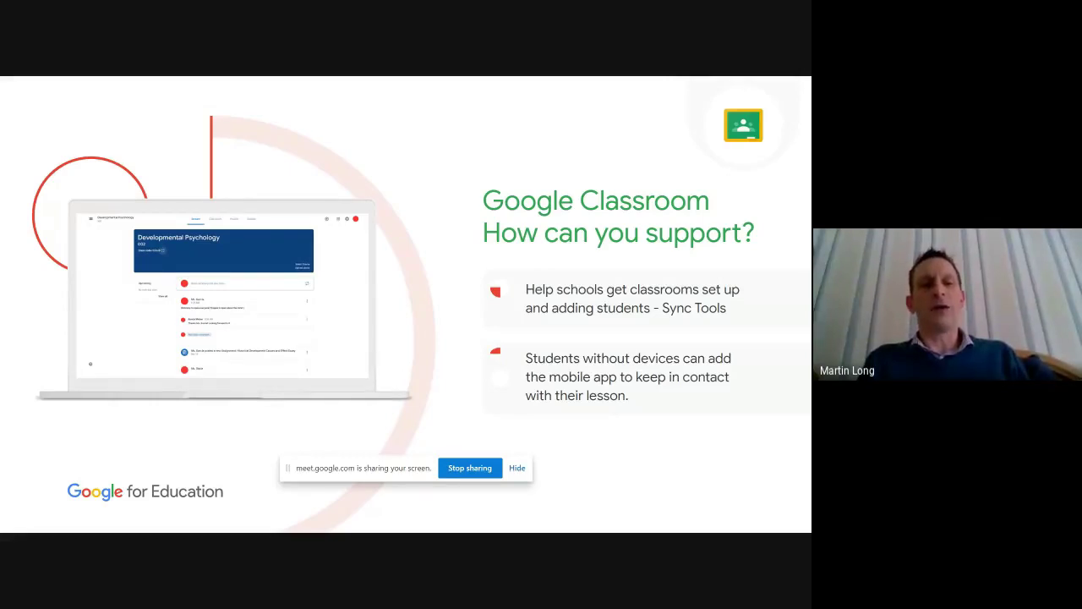
{"action": "key", "text": "Escape"}
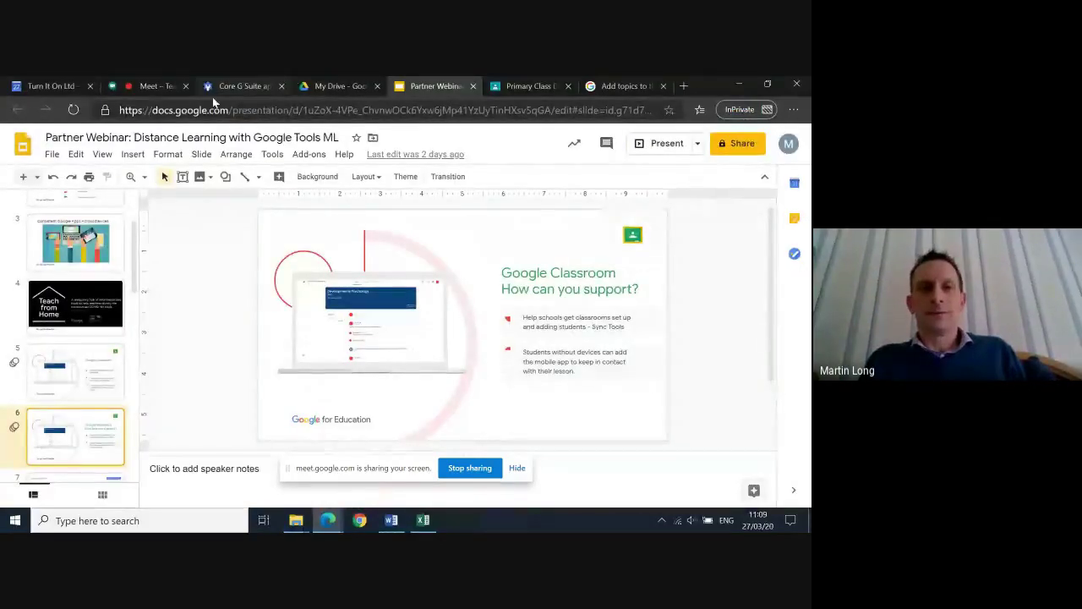
Go from the Primary Class Demo tab to the Classes list, then switch to the calendar
{"action": "left_click", "coordinate": [533, 86]}
{"action": "scroll", "coordinate": [287, 284], "scroll_direction": "up", "scroll_amount": 10}
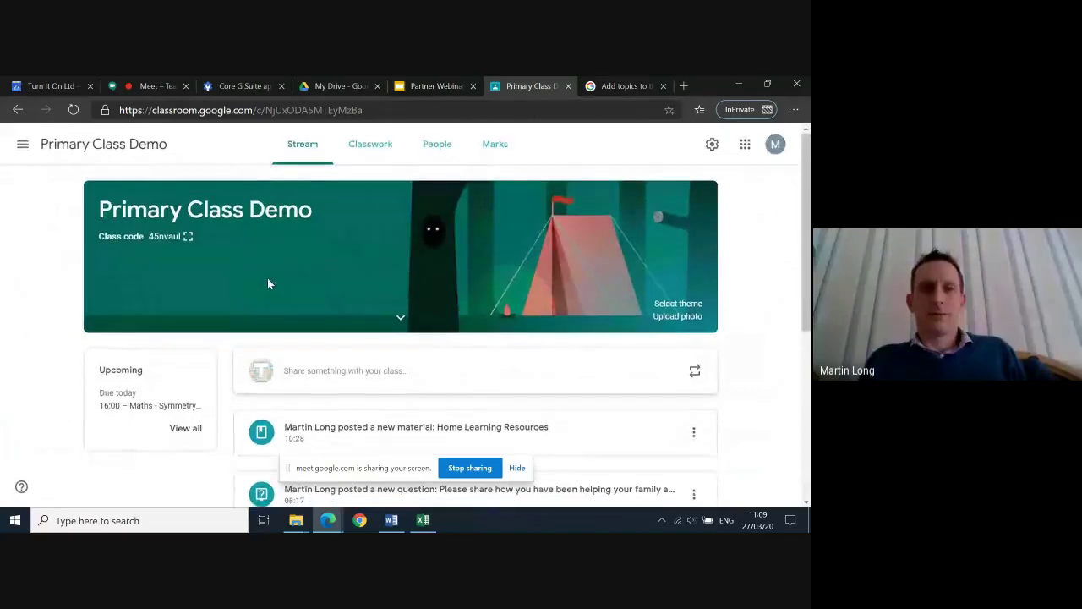
{"action": "left_click", "coordinate": [22, 146]}
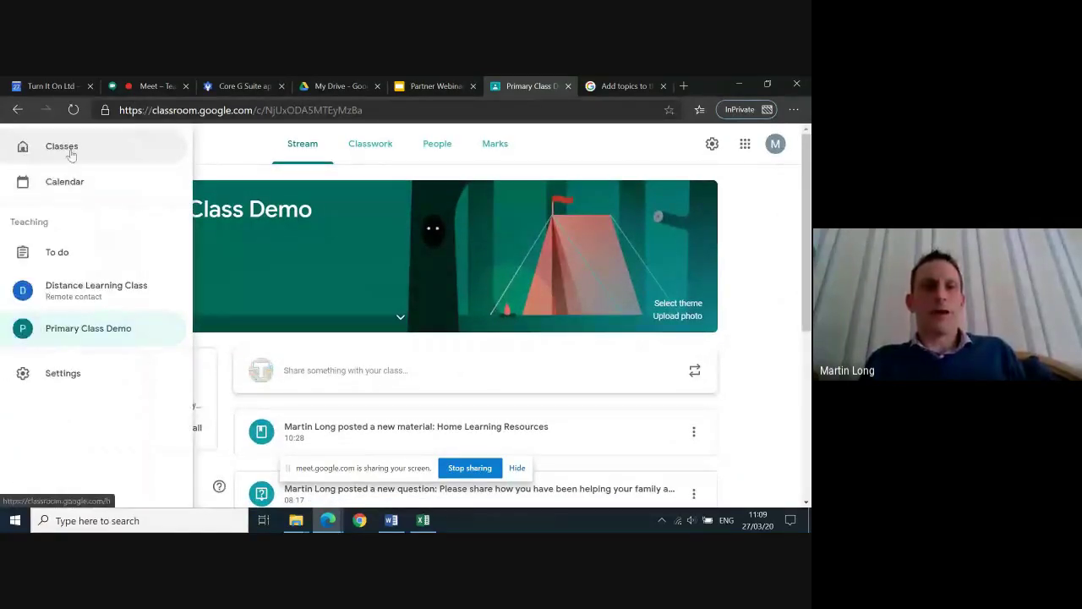
{"action": "left_click", "coordinate": [67, 150]}
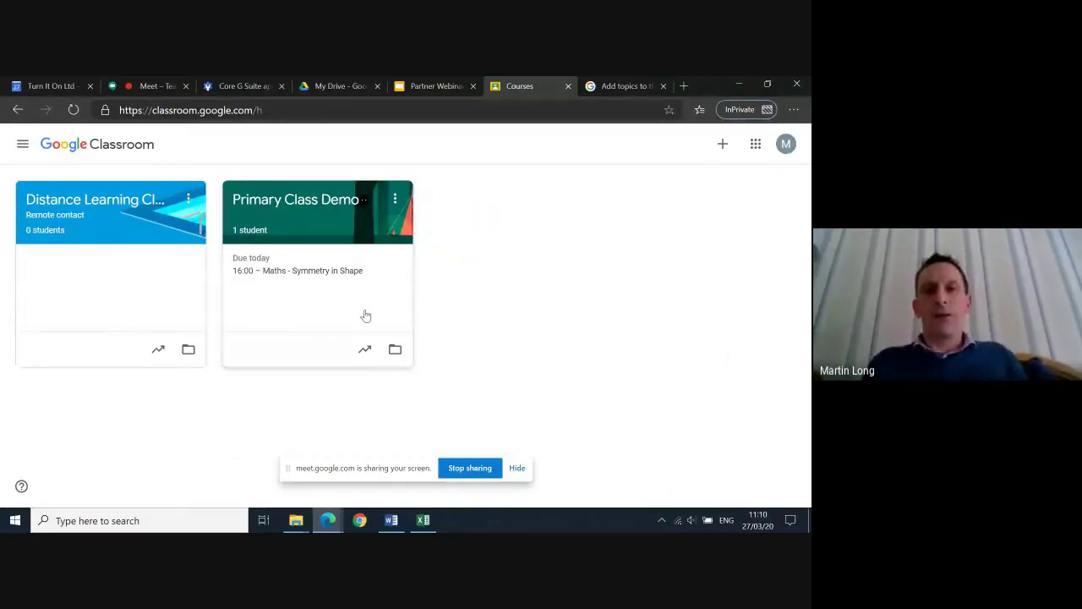
{"action": "left_click", "coordinate": [37, 84]}
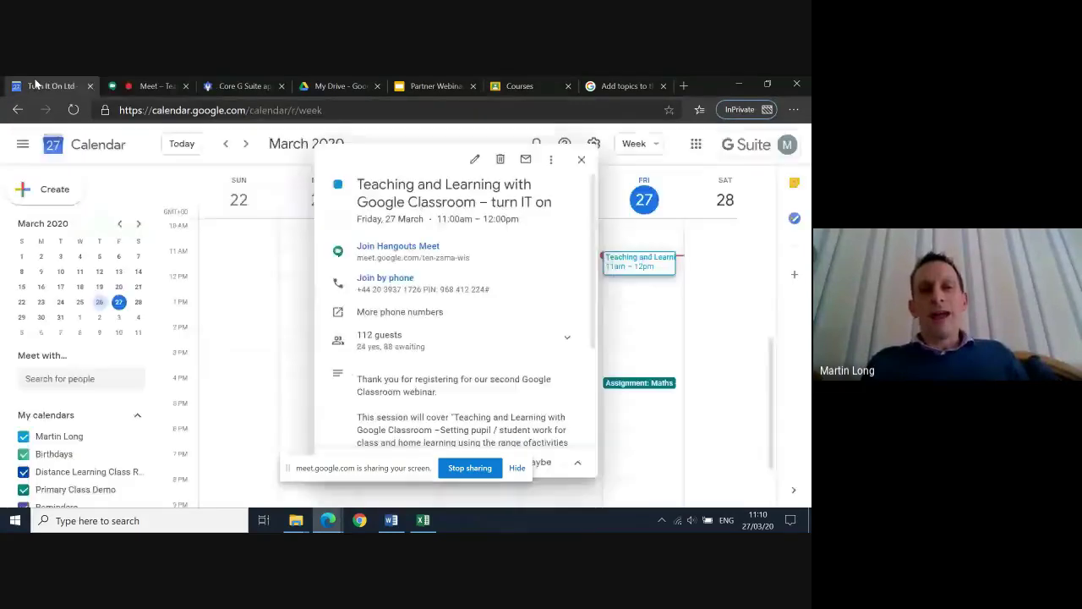
Close the webinar event, browse the Google apps grid, and return to the Classroom class list
{"action": "left_click", "coordinate": [581, 159]}
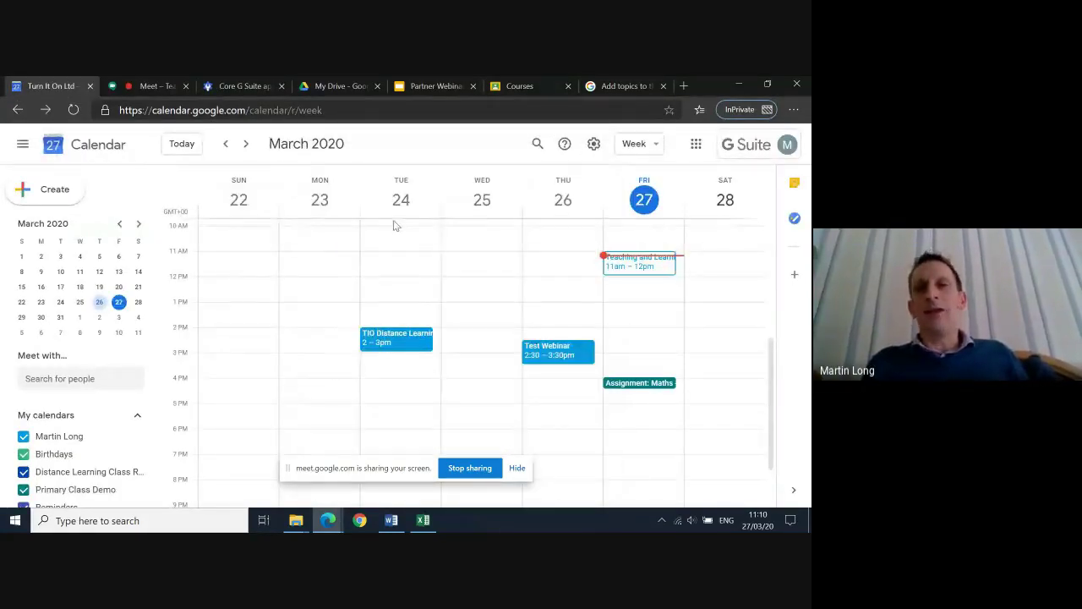
{"action": "left_click", "coordinate": [696, 144]}
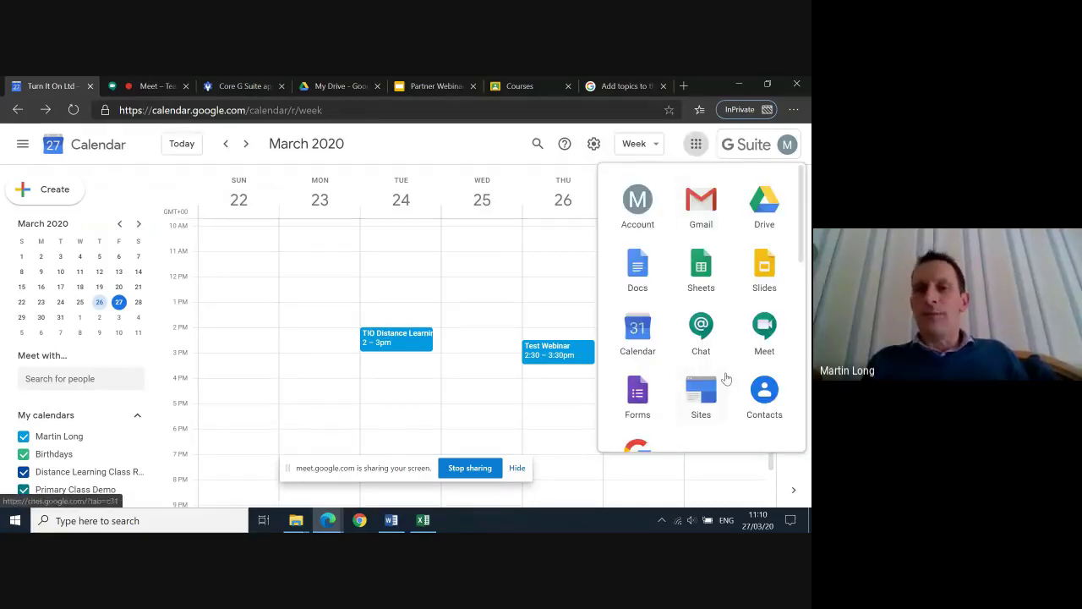
{"action": "scroll", "coordinate": [725, 380], "scroll_direction": "down", "scroll_amount": 1}
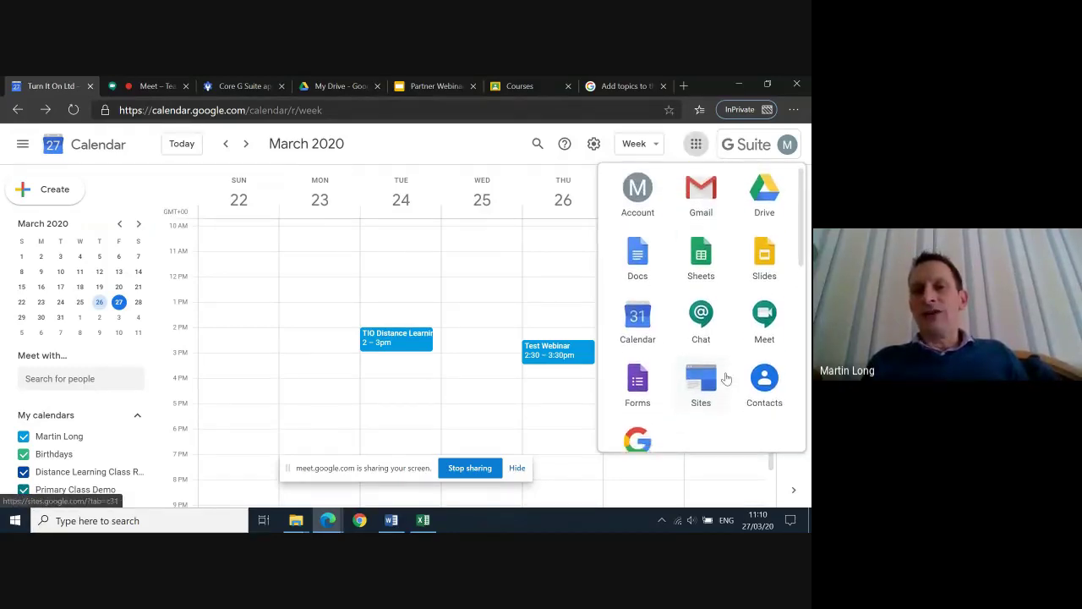
{"action": "scroll", "coordinate": [705, 368], "scroll_direction": "down", "scroll_amount": 1}
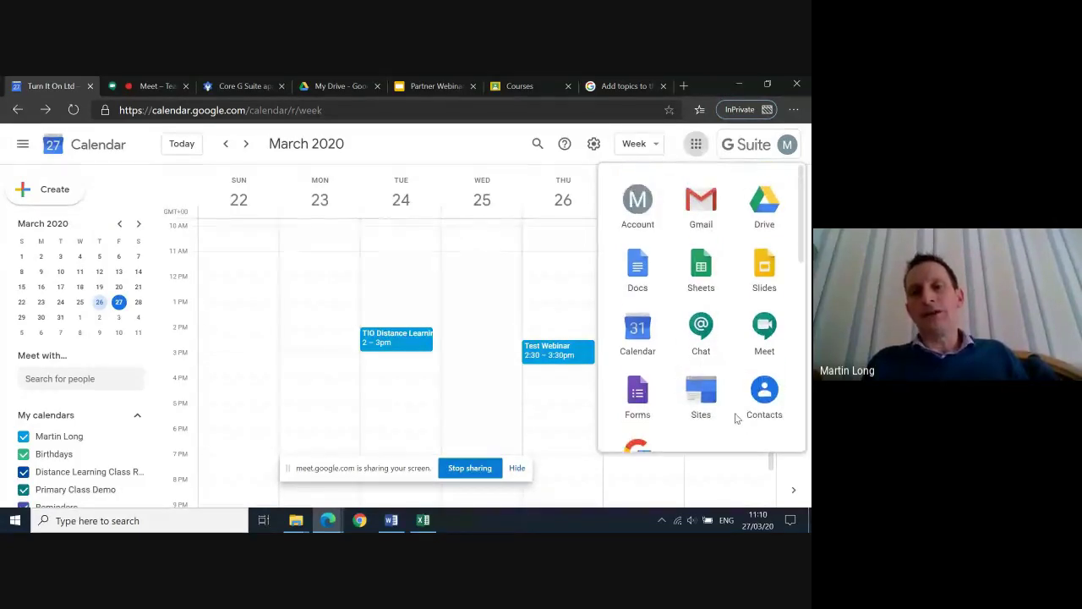
{"action": "scroll", "coordinate": [735, 418], "scroll_direction": "down", "scroll_amount": 1}
{"action": "scroll", "coordinate": [735, 419], "scroll_direction": "up", "scroll_amount": 1}
{"action": "scroll", "coordinate": [735, 418], "scroll_direction": "down", "scroll_amount": 4}
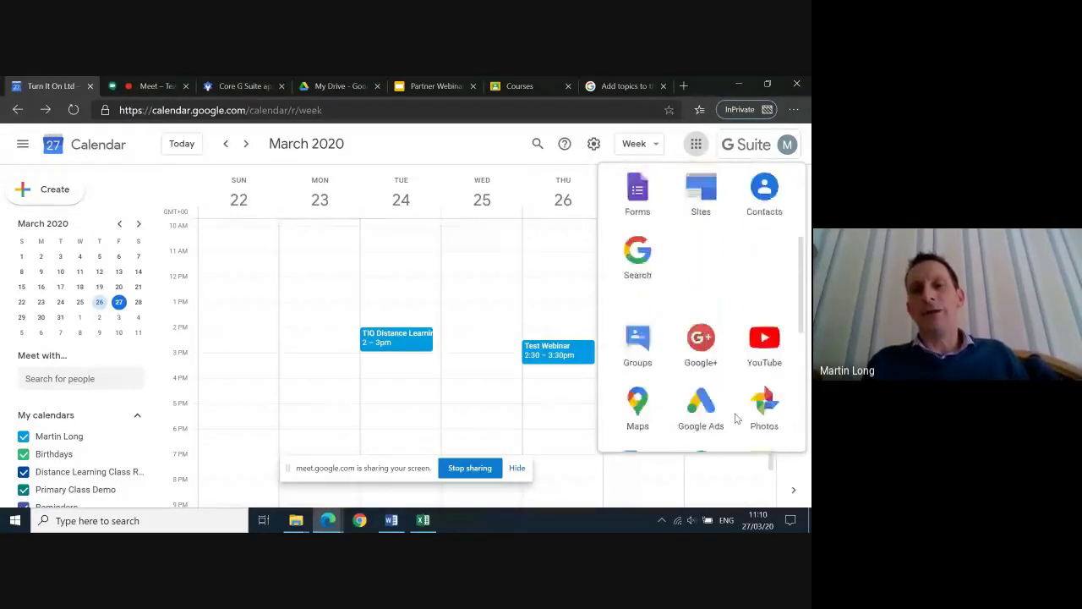
{"action": "scroll", "coordinate": [736, 418], "scroll_direction": "down", "scroll_amount": 4}
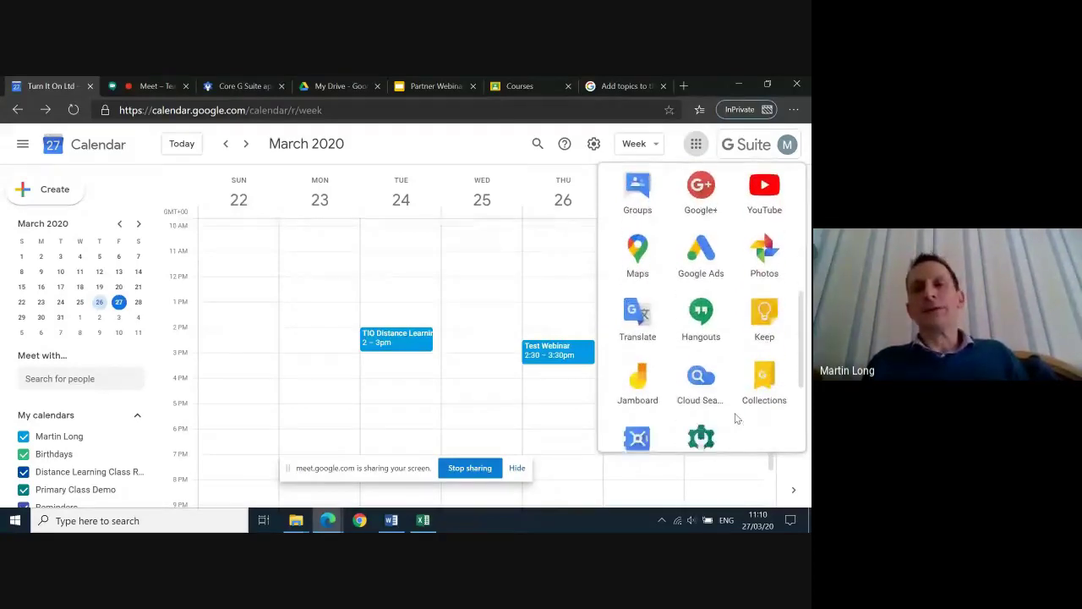
{"action": "scroll", "coordinate": [736, 419], "scroll_direction": "down", "scroll_amount": 1}
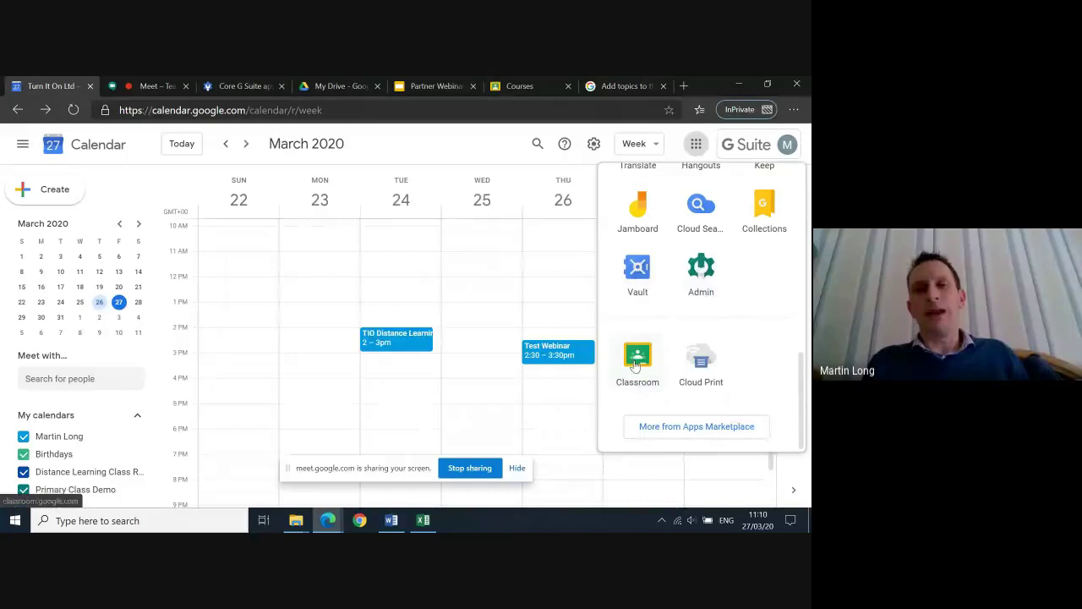
{"action": "scroll", "coordinate": [638, 365], "scroll_direction": "up", "scroll_amount": 5}
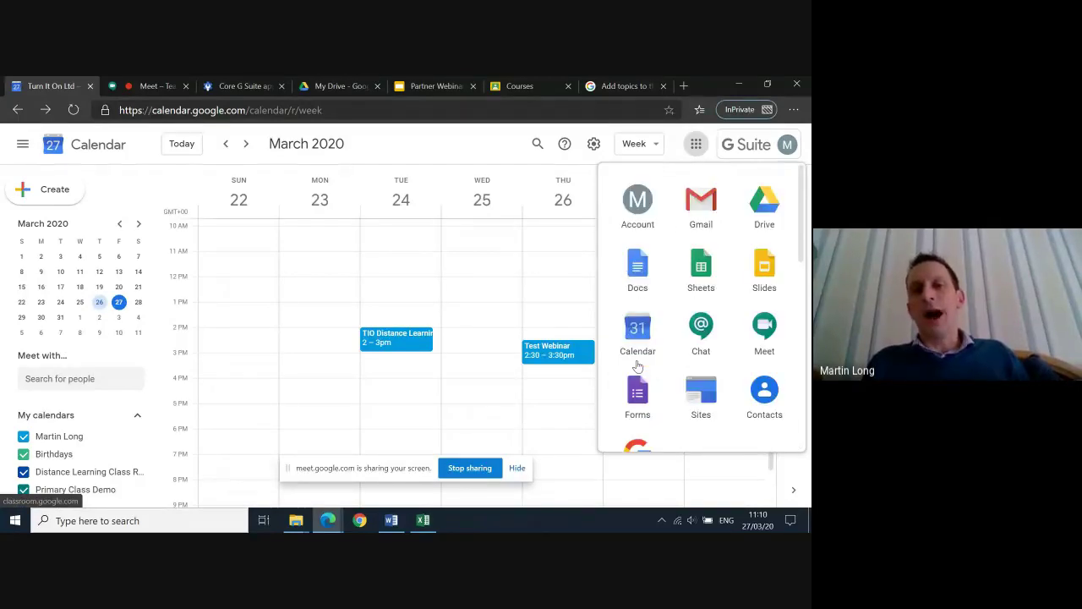
{"action": "left_click", "coordinate": [520, 88]}
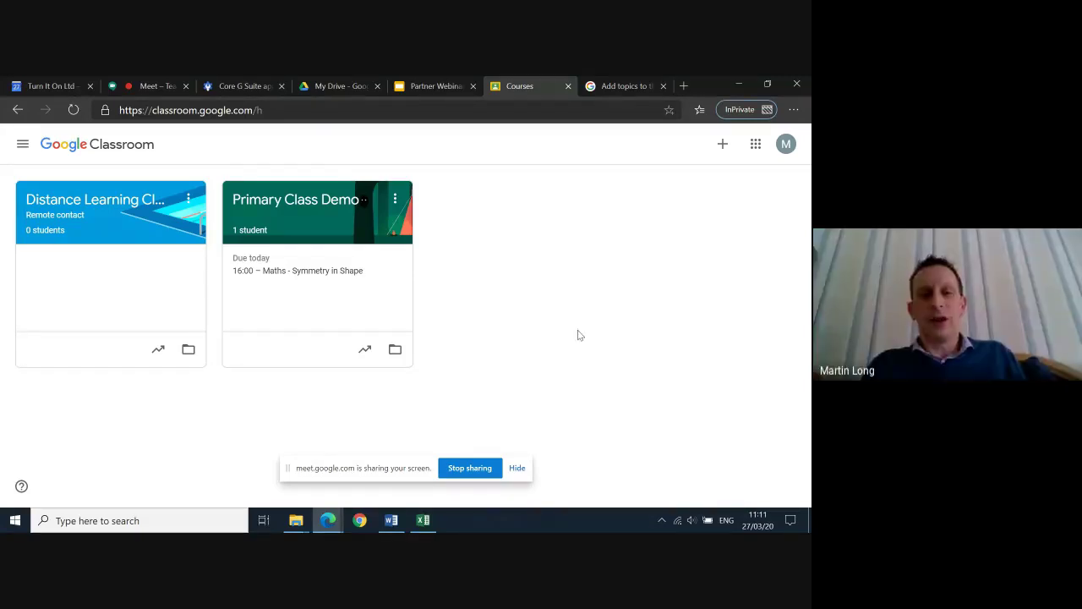
{"action": "left_click", "coordinate": [329, 522]}
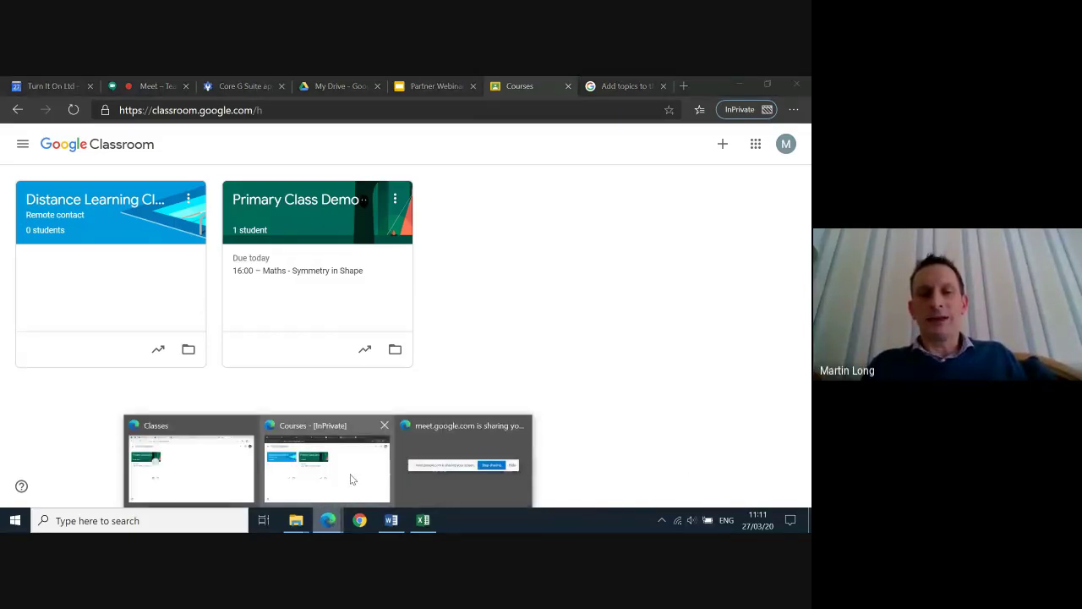
{"action": "left_click", "coordinate": [220, 471]}
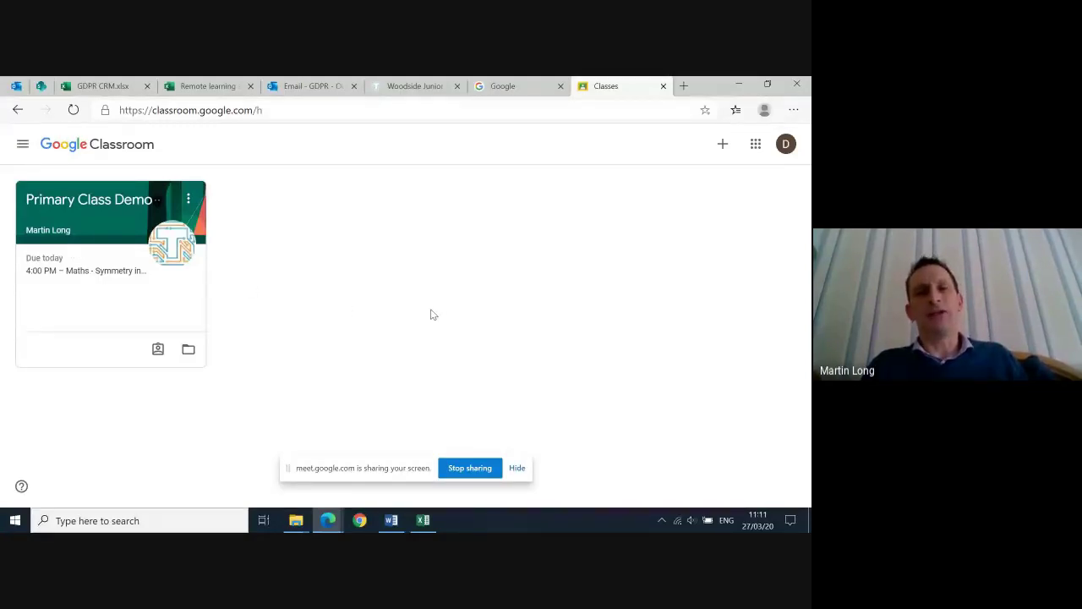
{"action": "mouse_move", "coordinate": [327, 520]}
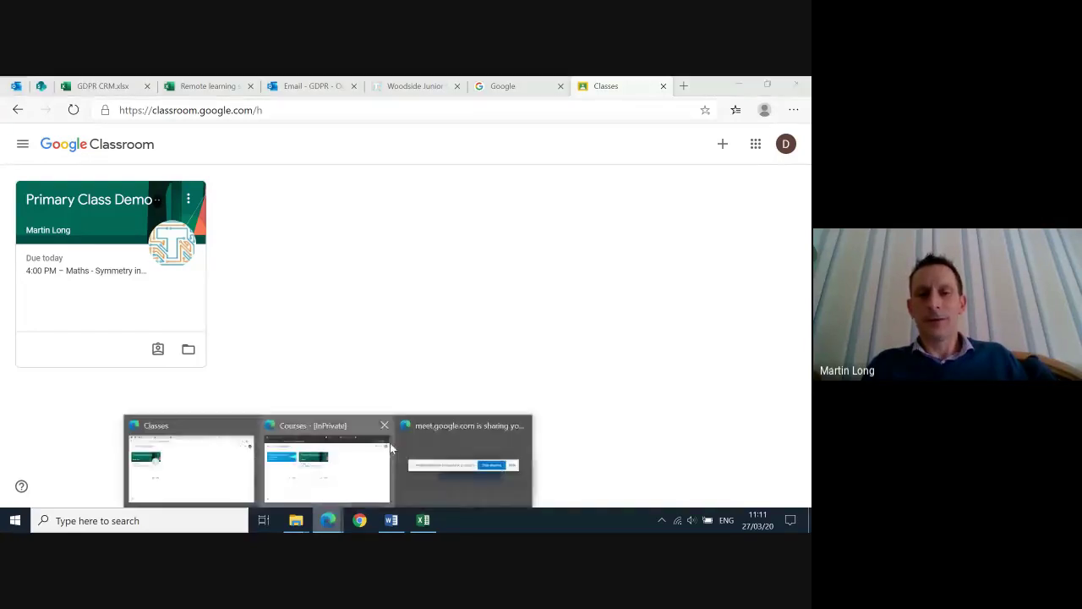
{"action": "left_click", "coordinate": [391, 448]}
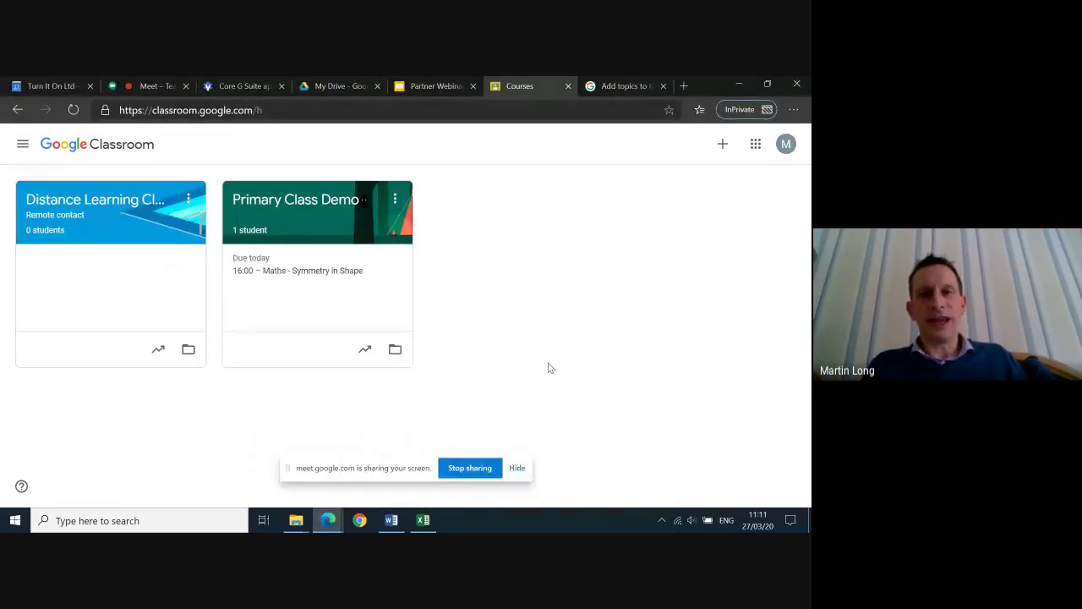
Open Primary Class Demo and view its People list of teachers and students
{"action": "left_click", "coordinate": [295, 211]}
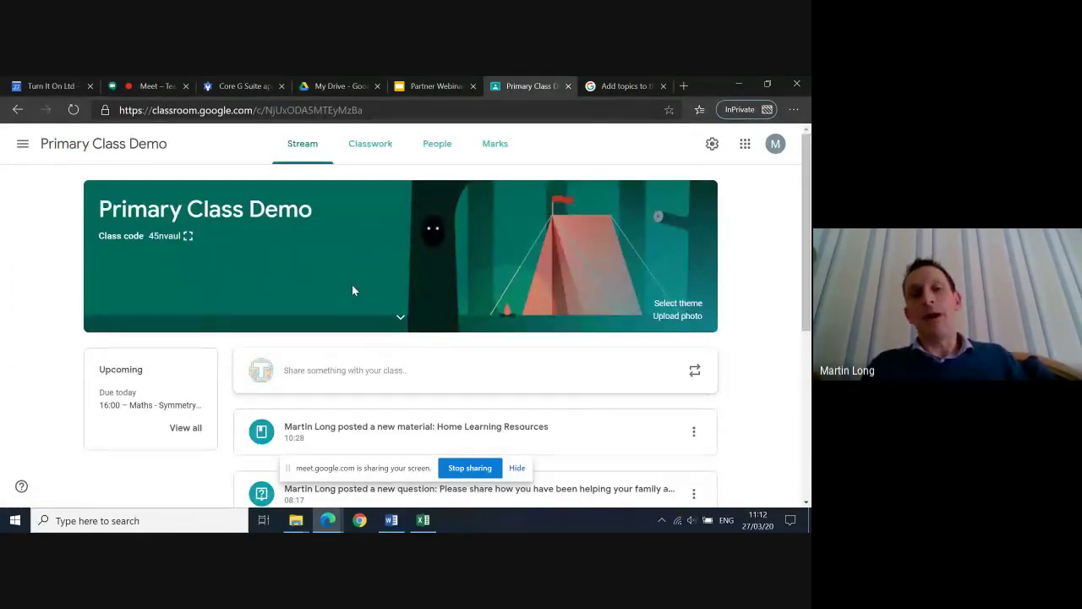
{"action": "scroll", "coordinate": [353, 290], "scroll_direction": "down", "scroll_amount": 1}
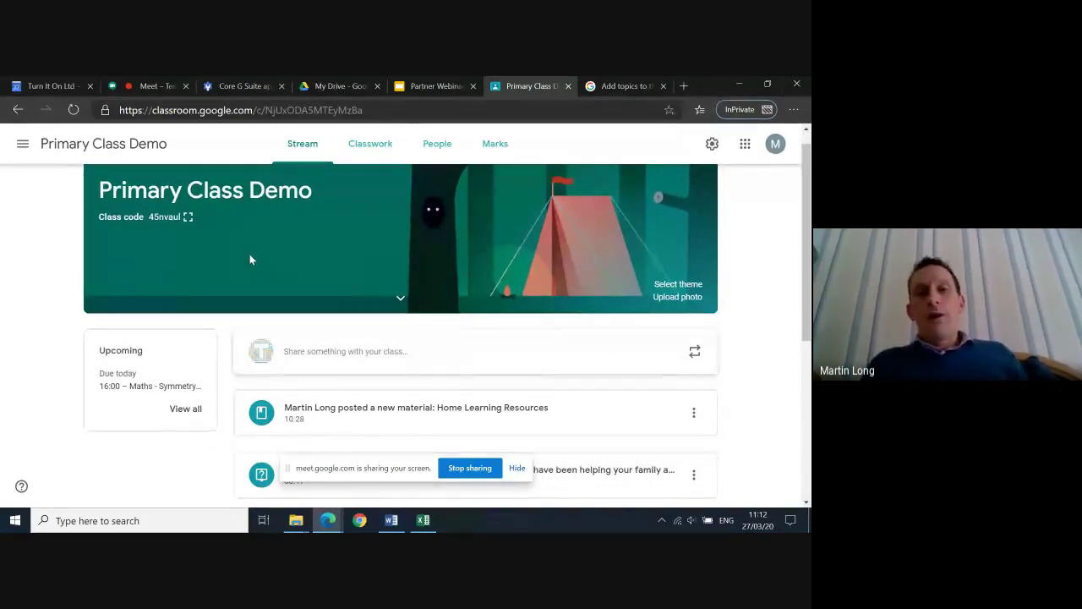
{"action": "left_click", "coordinate": [428, 143]}
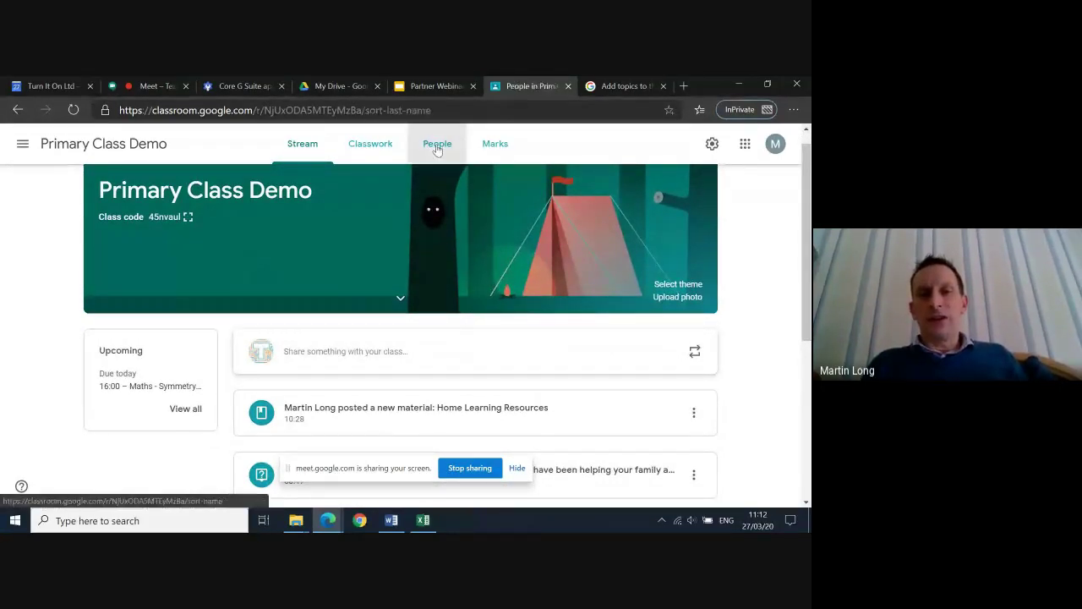
{"action": "scroll", "coordinate": [478, 357], "scroll_direction": "down", "scroll_amount": 1}
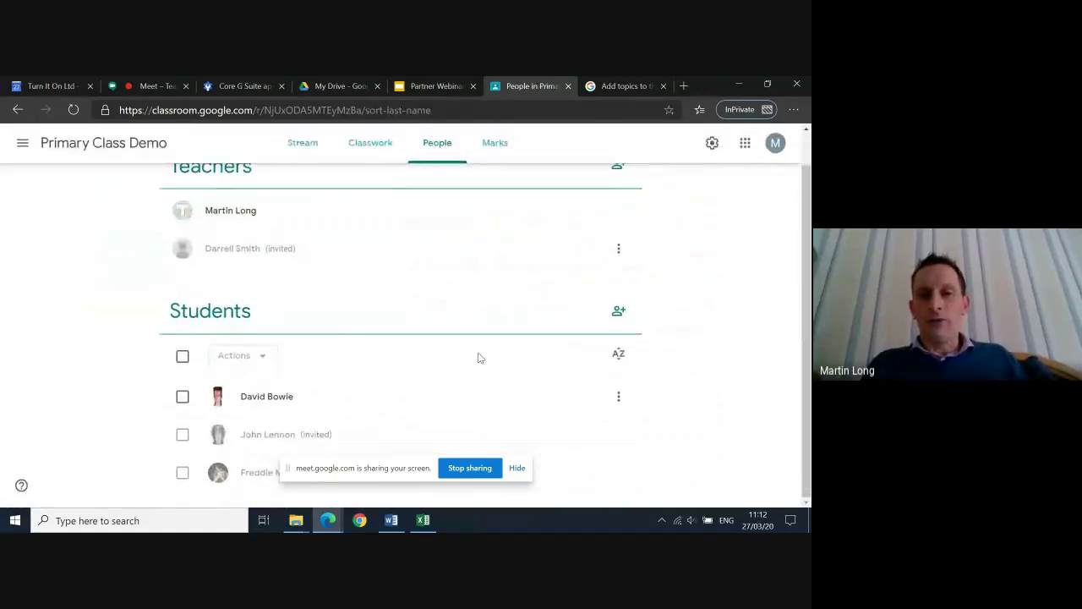
Start a student invite, begin typing a name, then dismiss it without adding anyone
{"action": "left_click", "coordinate": [622, 322]}
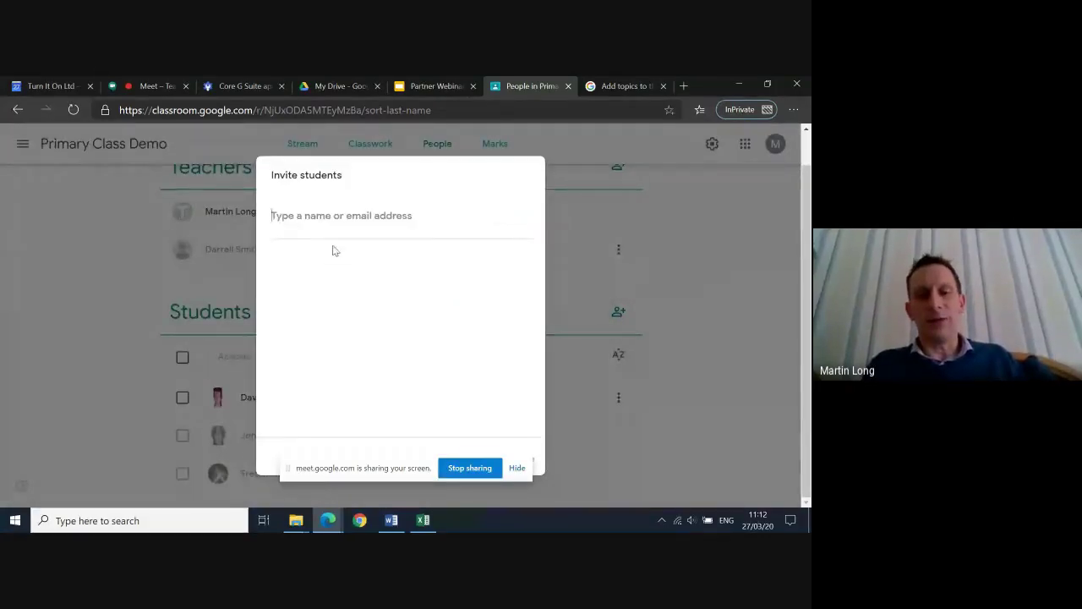
{"action": "type", "text": "da"}
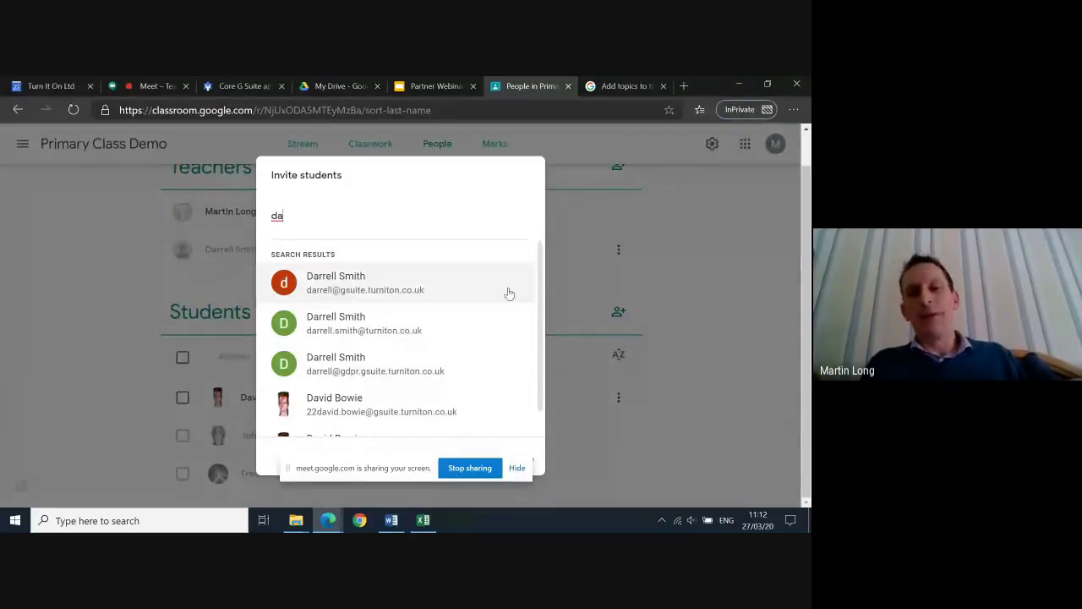
{"action": "left_click", "coordinate": [774, 325]}
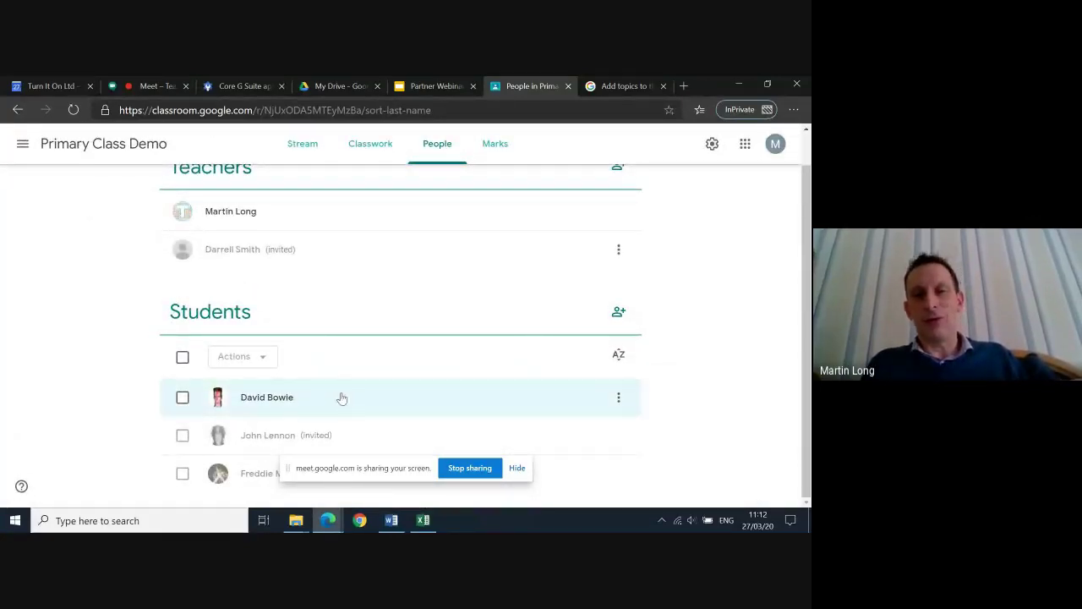
{"action": "scroll", "coordinate": [446, 328], "scroll_direction": "up", "scroll_amount": 1}
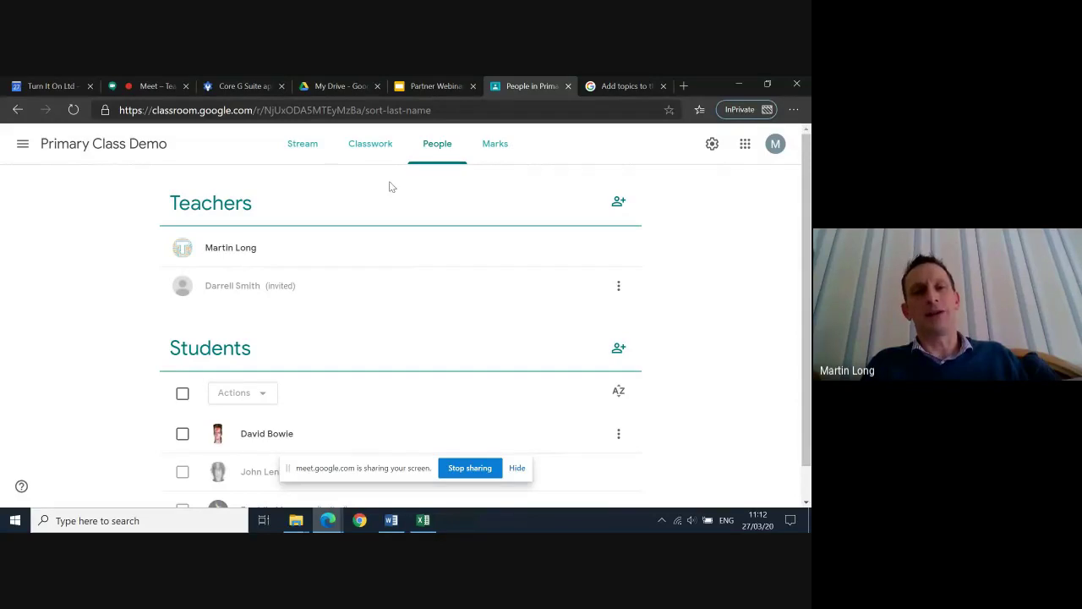
Return to the class stream, review the existing posts, and open a blank announcement
{"action": "left_click", "coordinate": [310, 154]}
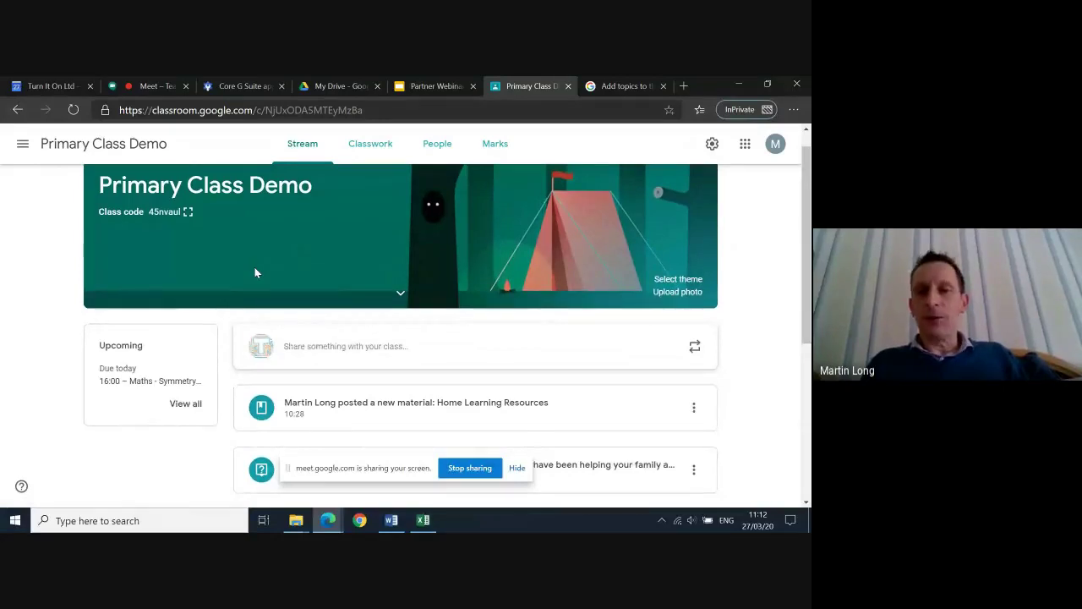
{"action": "scroll", "coordinate": [256, 272], "scroll_direction": "down", "scroll_amount": 1}
{"action": "scroll", "coordinate": [256, 272], "scroll_direction": "down", "scroll_amount": 3}
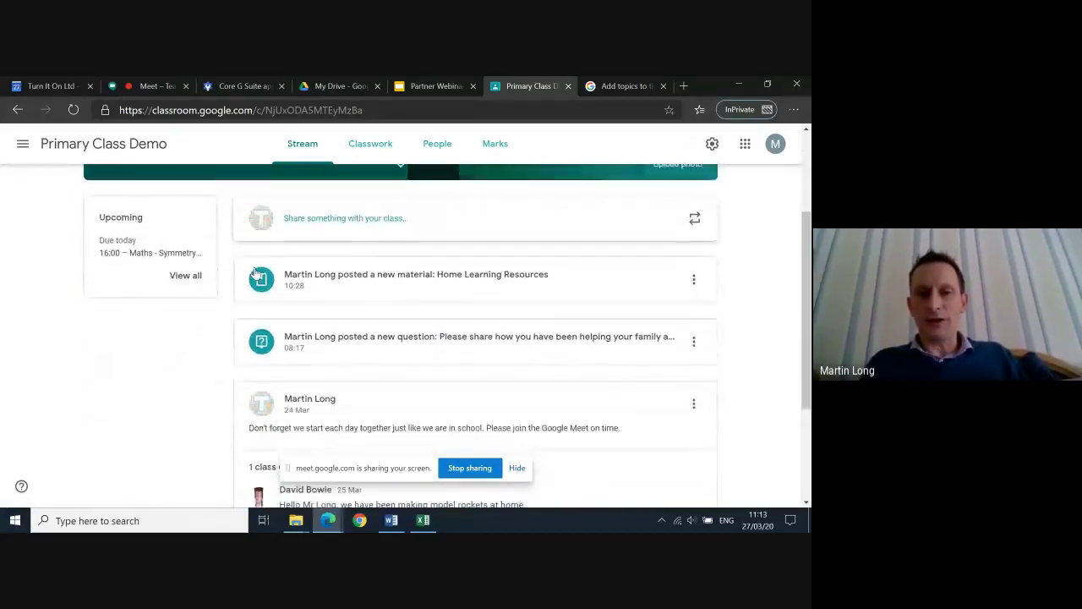
{"action": "scroll", "coordinate": [395, 268], "scroll_direction": "up", "scroll_amount": 1}
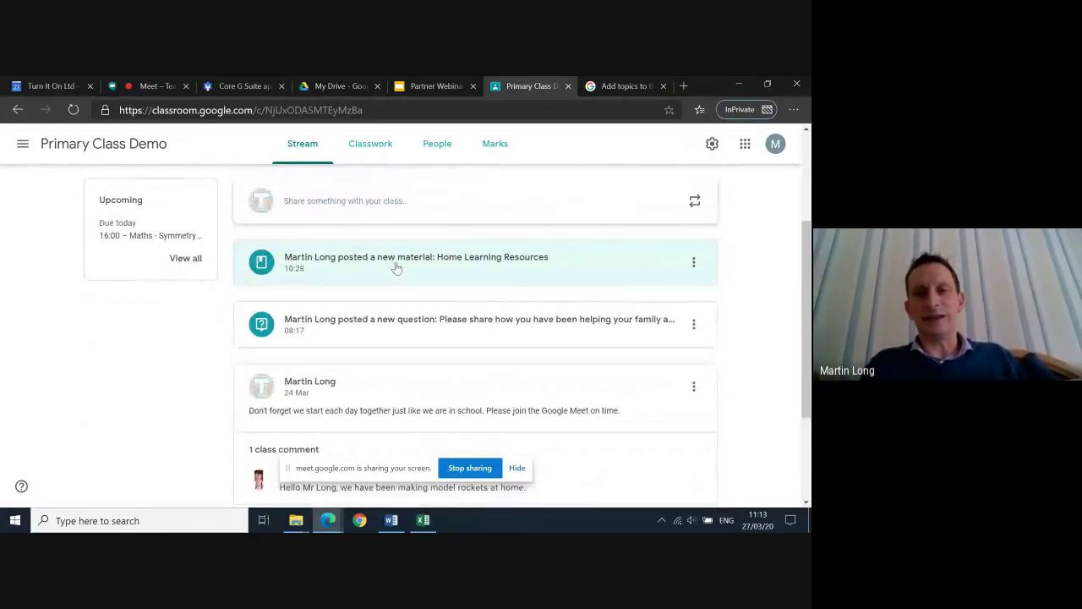
{"action": "scroll", "coordinate": [459, 316], "scroll_direction": "down", "scroll_amount": 4}
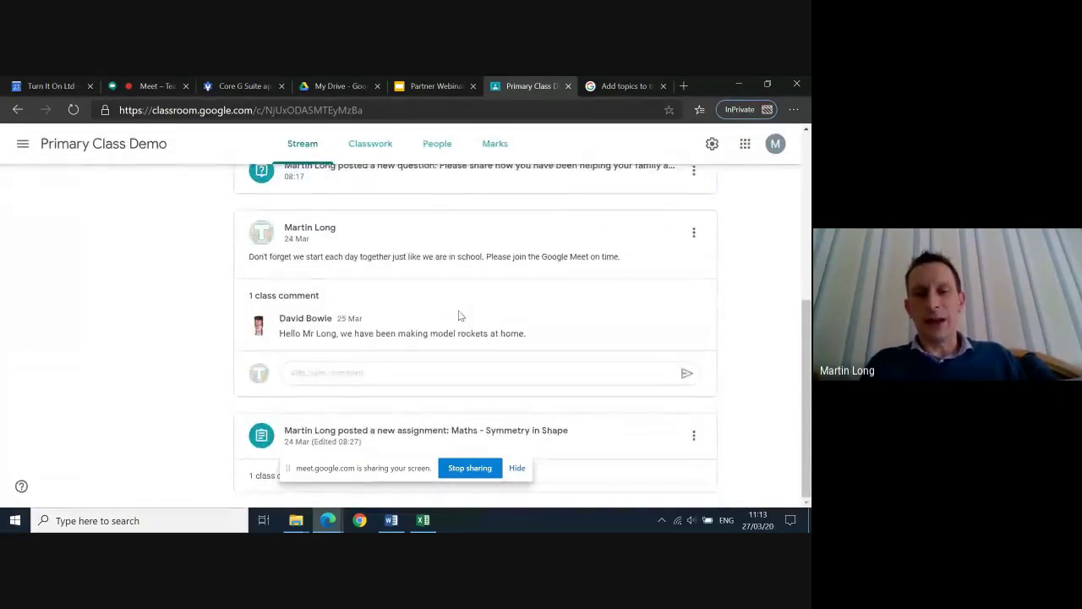
{"action": "scroll", "coordinate": [469, 332], "scroll_direction": "up", "scroll_amount": 1}
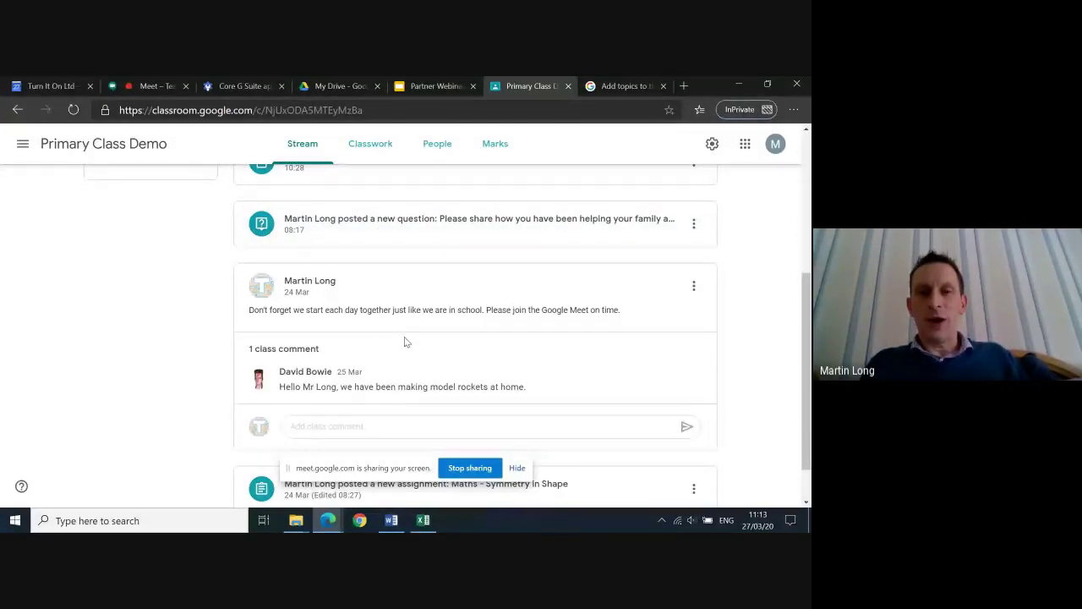
{"action": "scroll", "coordinate": [427, 342], "scroll_direction": "up", "scroll_amount": 3}
{"action": "left_click", "coordinate": [321, 213]}
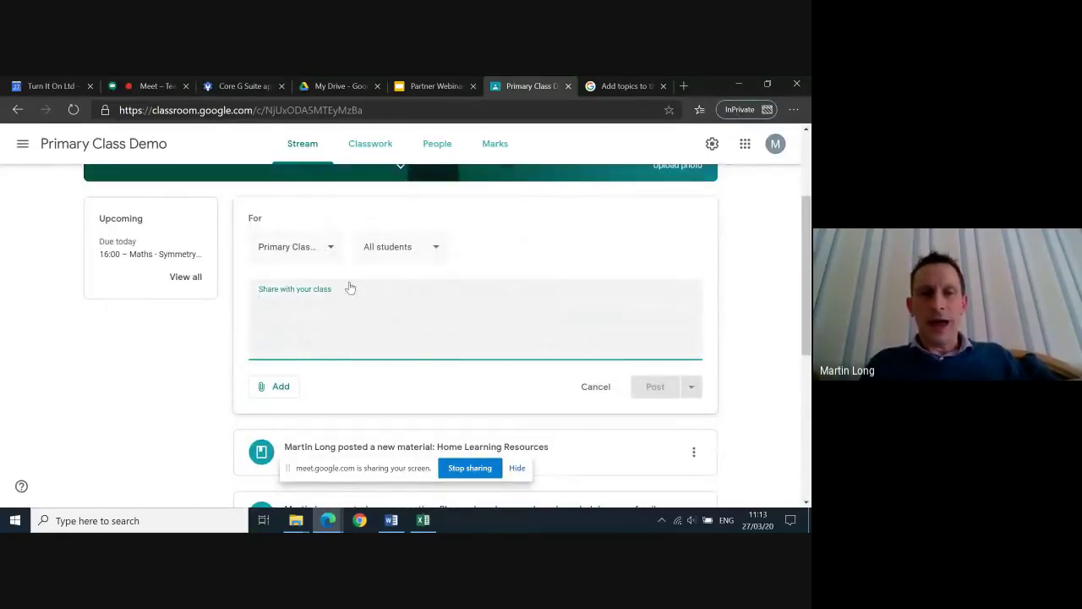
Confirm the post targets this class only and all students
{"action": "left_click", "coordinate": [332, 248]}
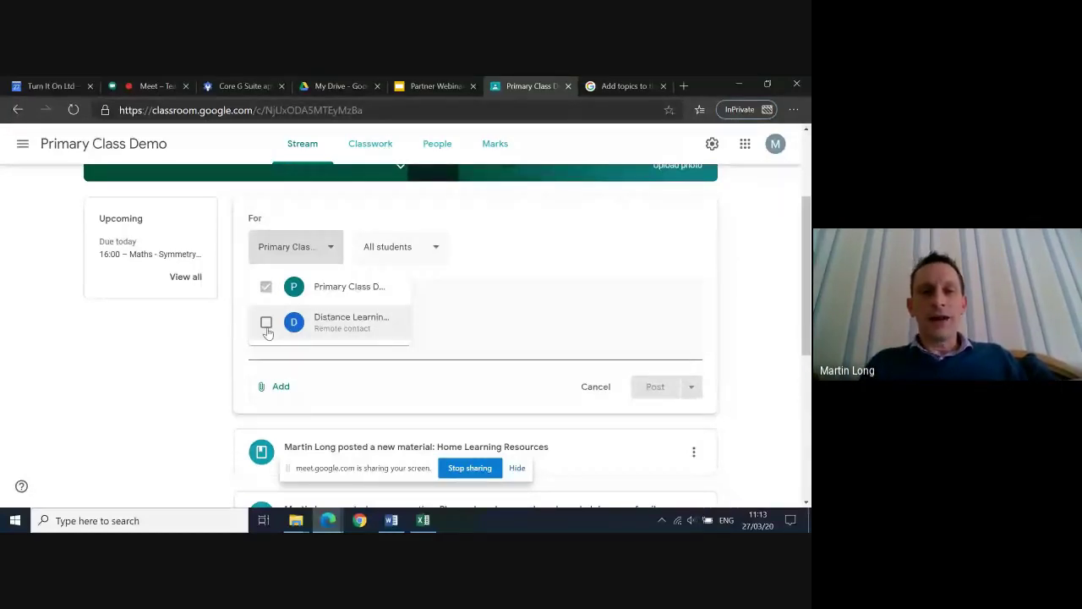
{"action": "left_click", "coordinate": [439, 255]}
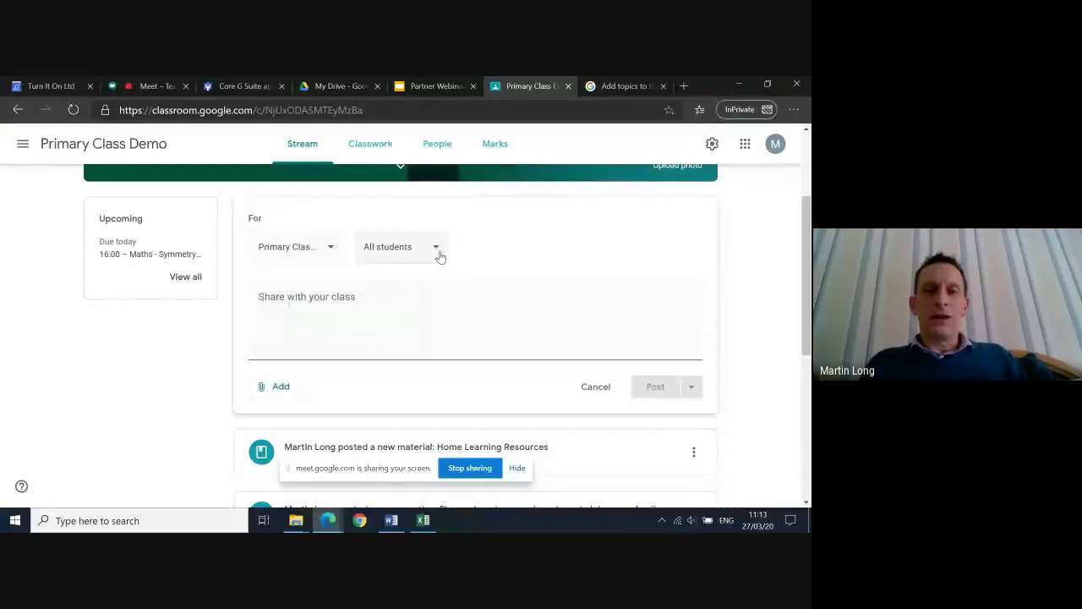
{"action": "left_click", "coordinate": [437, 253]}
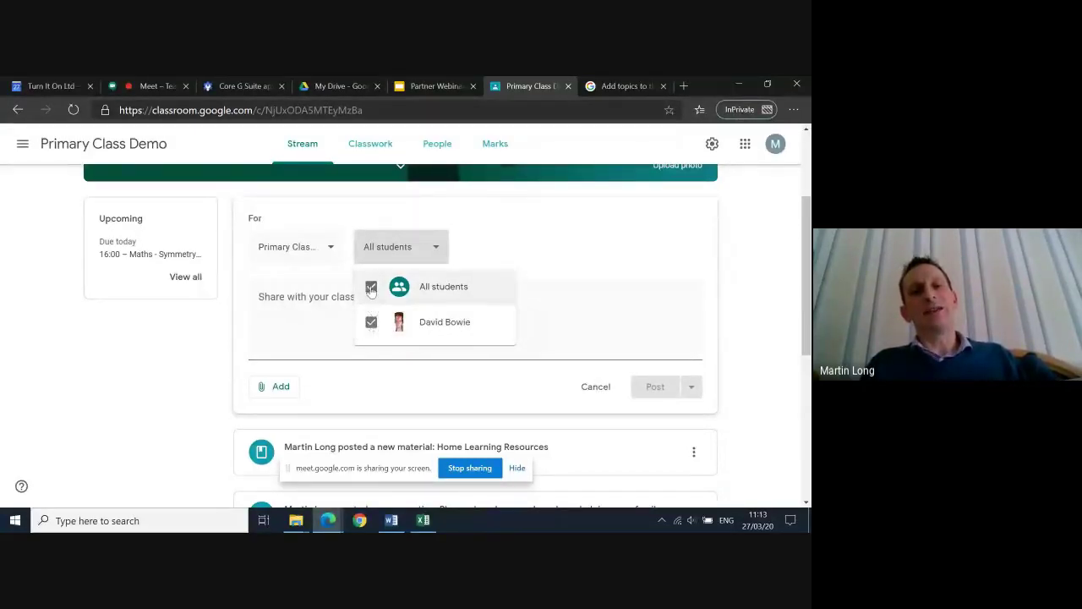
{"action": "left_click", "coordinate": [439, 245]}
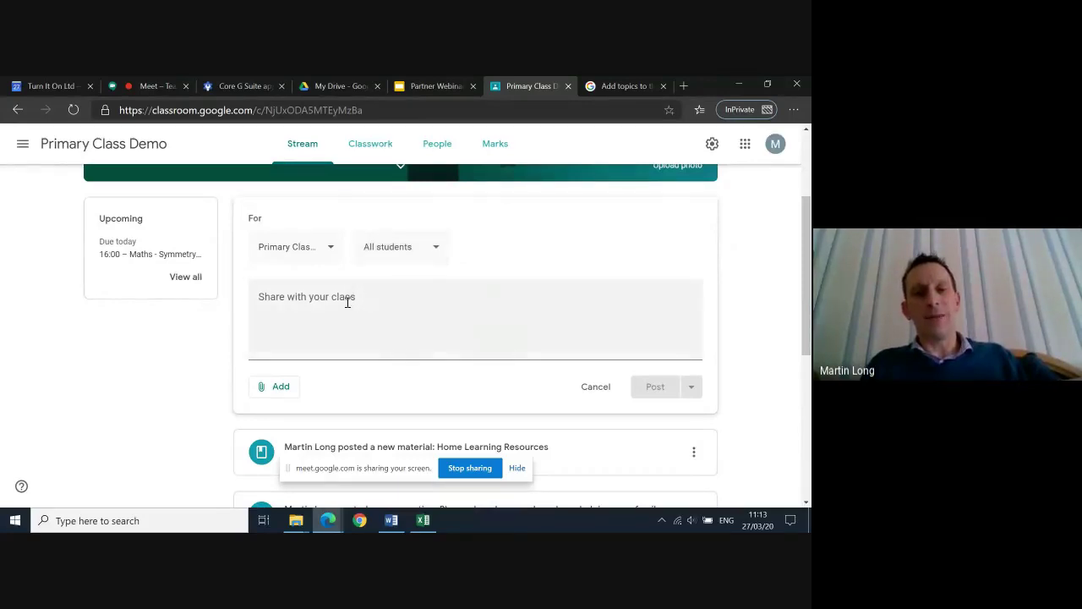
Write 'Welcome to Friday what did you do yesterday?' and post it to the stream
{"action": "left_click", "coordinate": [345, 302]}
{"action": "type", "text": "W"}
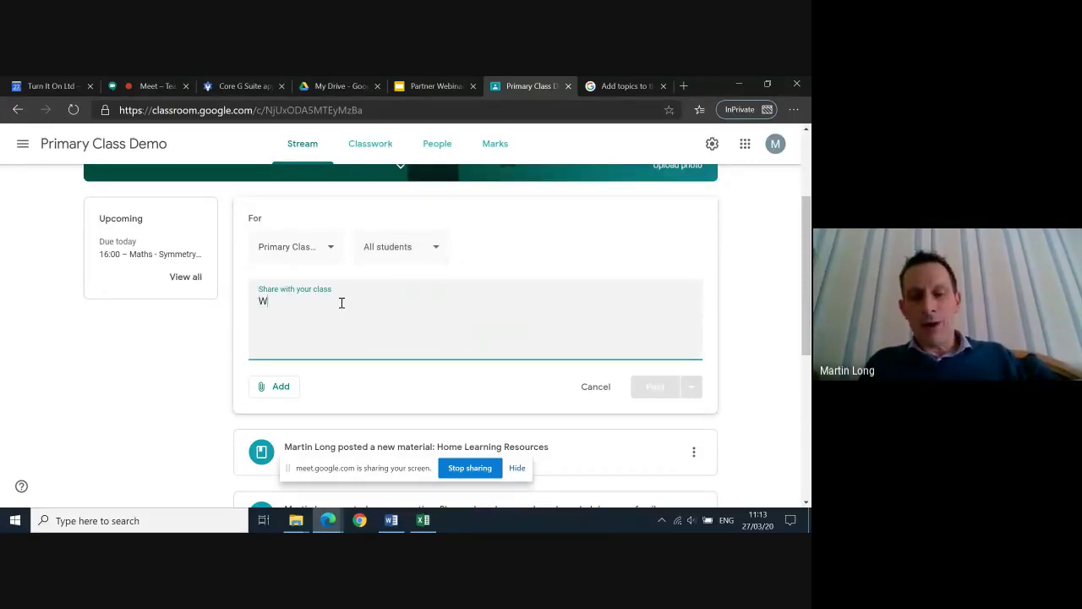
{"action": "type", "text": "elcome to"}
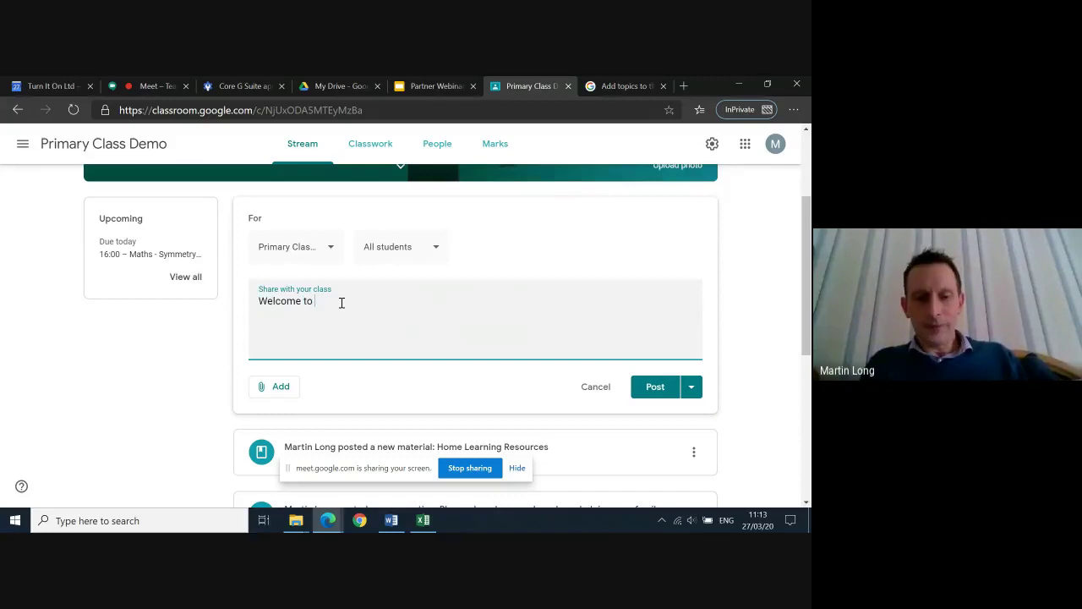
{"action": "type", "text": " Friday what di"}
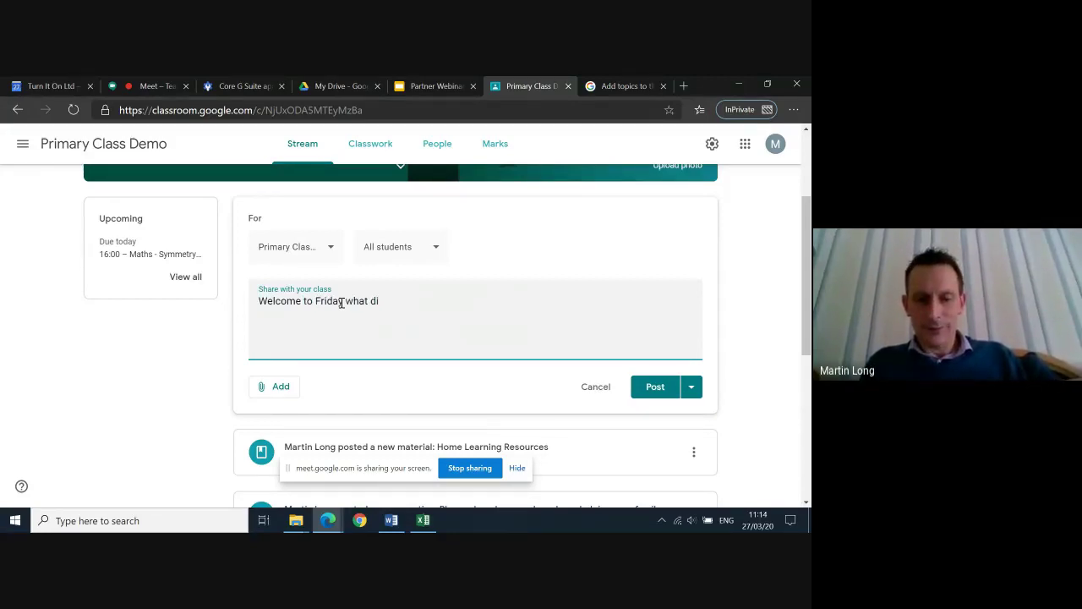
{"action": "type", "text": "d"}
{"action": "key", "text": "BackSpace"}
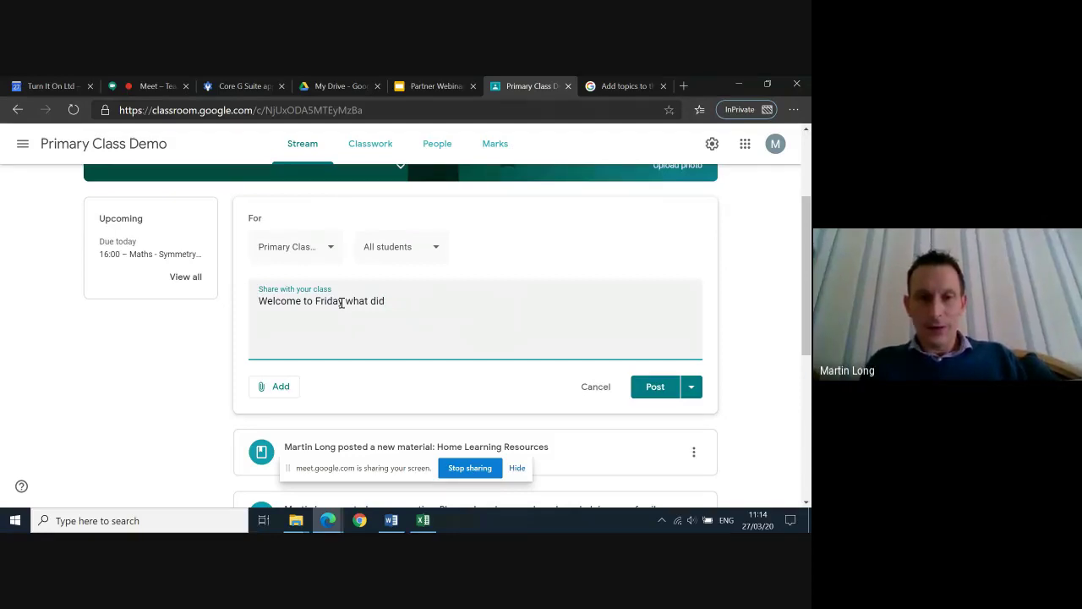
{"action": "type", "text": "you do yest"}
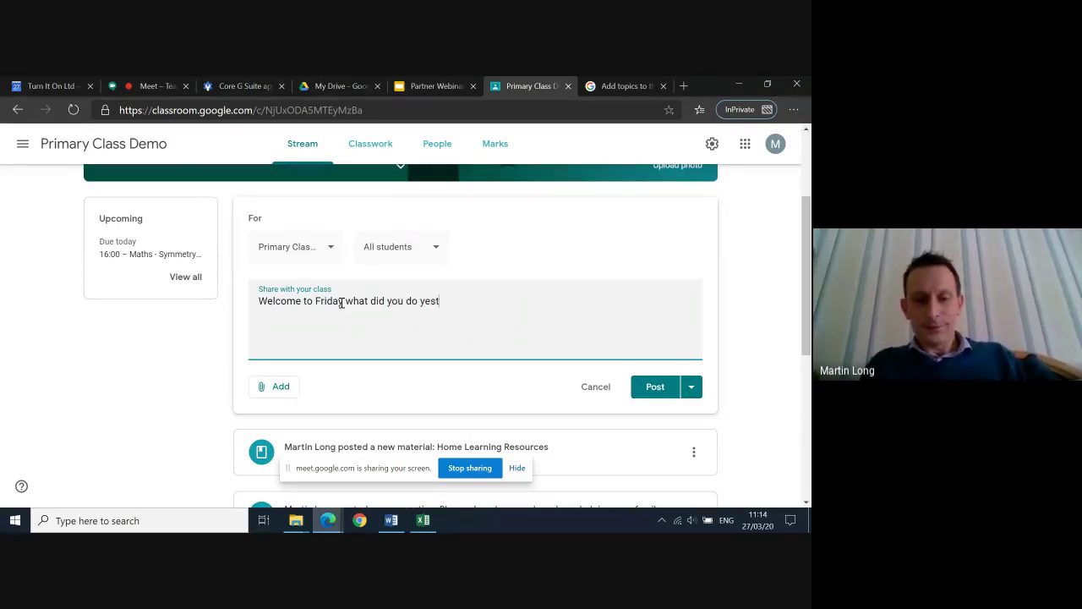
{"action": "type", "text": "erday?"}
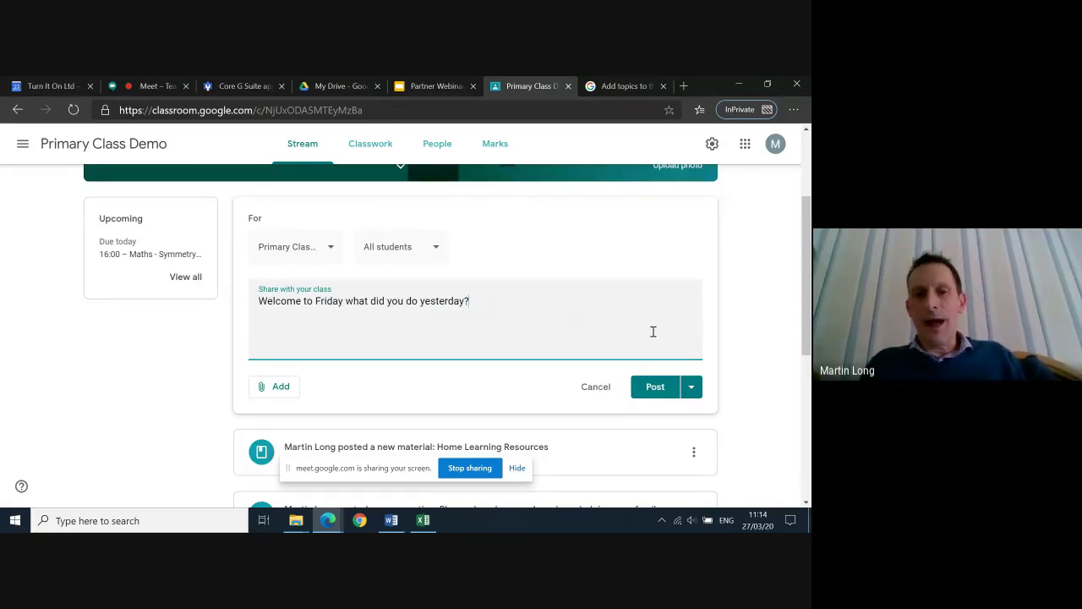
{"action": "left_click", "coordinate": [647, 387]}
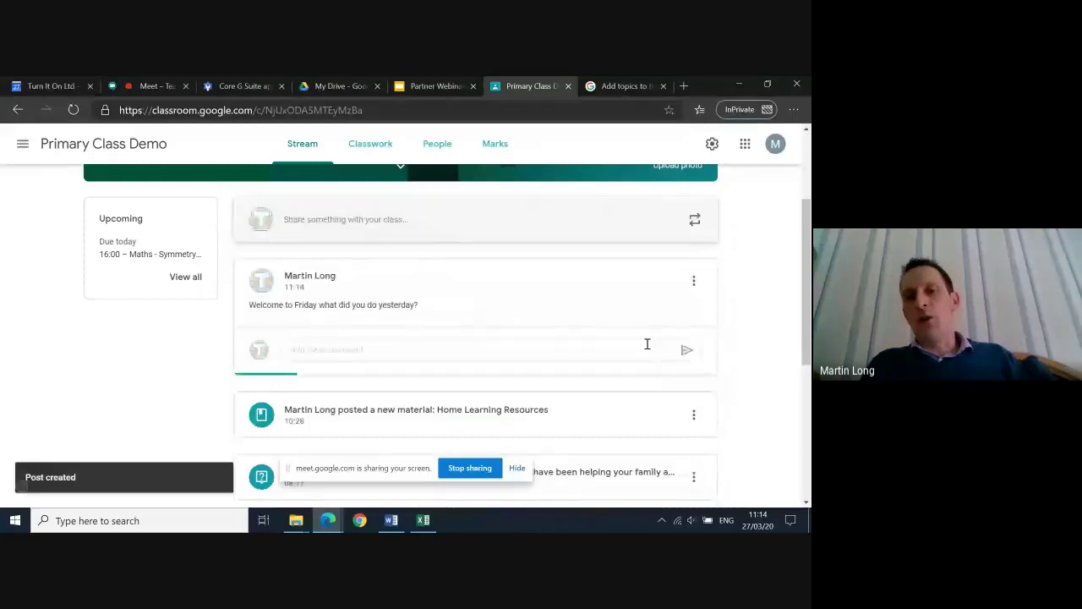
{"action": "scroll", "coordinate": [646, 345], "scroll_direction": "down", "scroll_amount": 1}
{"action": "scroll", "coordinate": [647, 344], "scroll_direction": "down", "scroll_amount": 1}
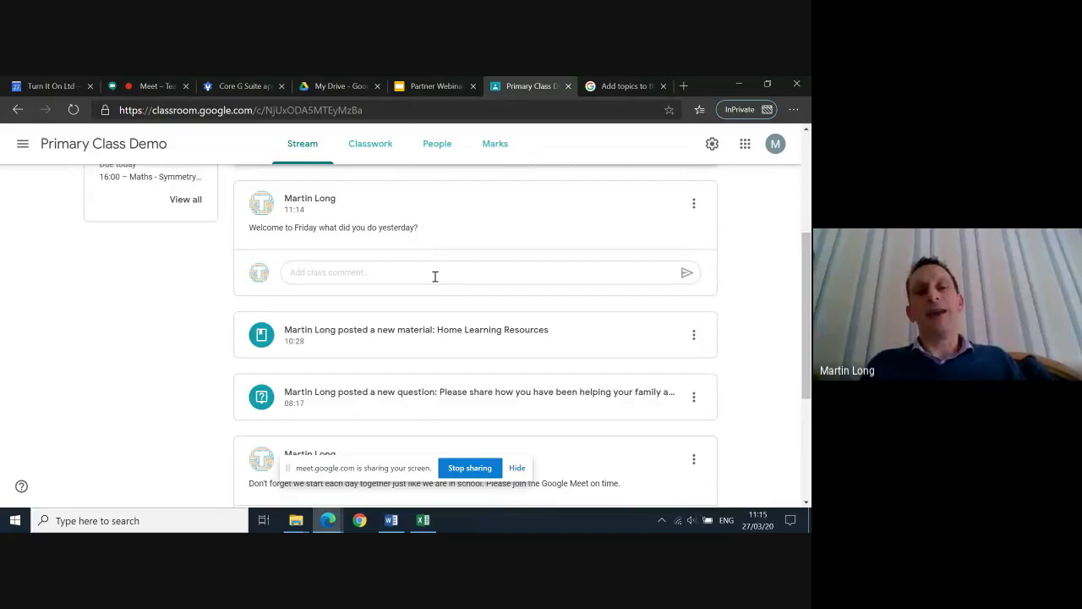
Scroll down the stream to the student's model rockets comment under the 24 Mar 'Don't forget' post
{"action": "scroll", "coordinate": [435, 277], "scroll_direction": "down", "scroll_amount": 1}
{"action": "scroll", "coordinate": [435, 278], "scroll_direction": "up", "scroll_amount": 1}
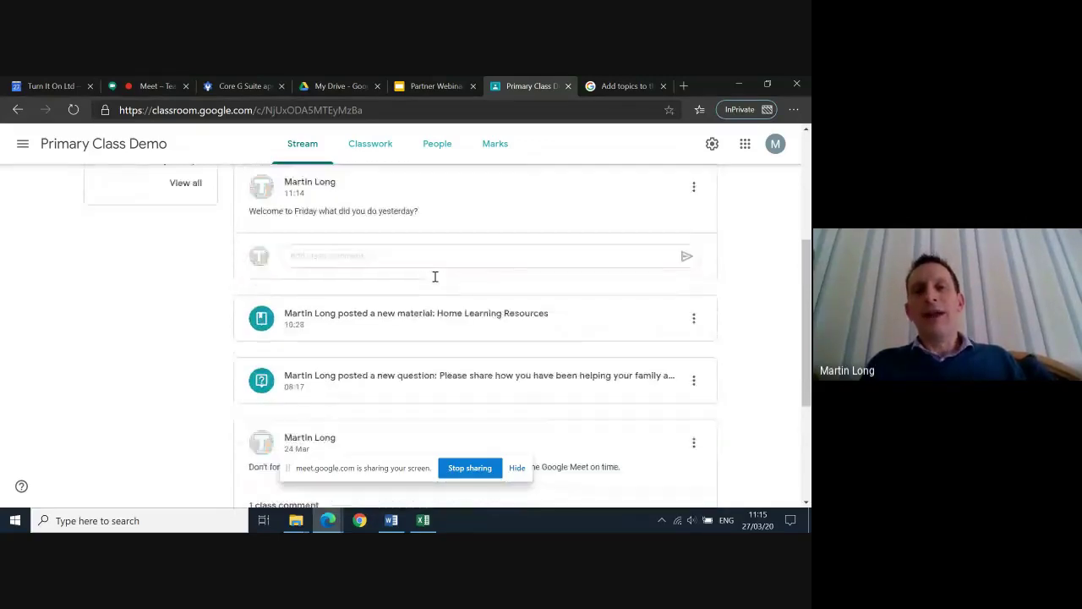
{"action": "scroll", "coordinate": [434, 278], "scroll_direction": "down", "scroll_amount": 1}
{"action": "scroll", "coordinate": [436, 281], "scroll_direction": "up", "scroll_amount": 2}
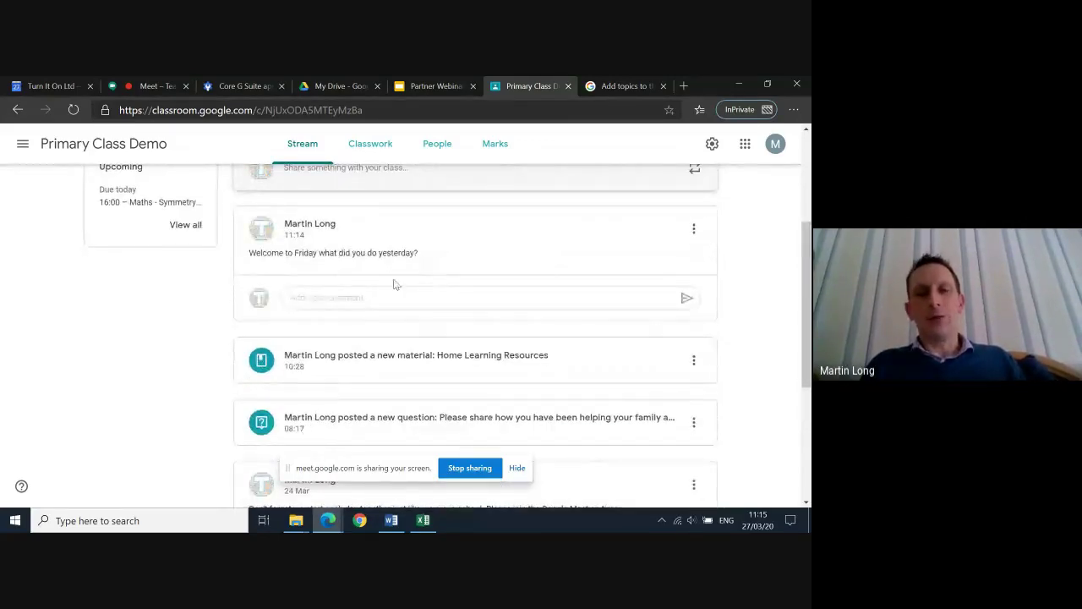
{"action": "scroll", "coordinate": [437, 275], "scroll_direction": "down", "scroll_amount": 1}
{"action": "scroll", "coordinate": [437, 276], "scroll_direction": "down", "scroll_amount": 5}
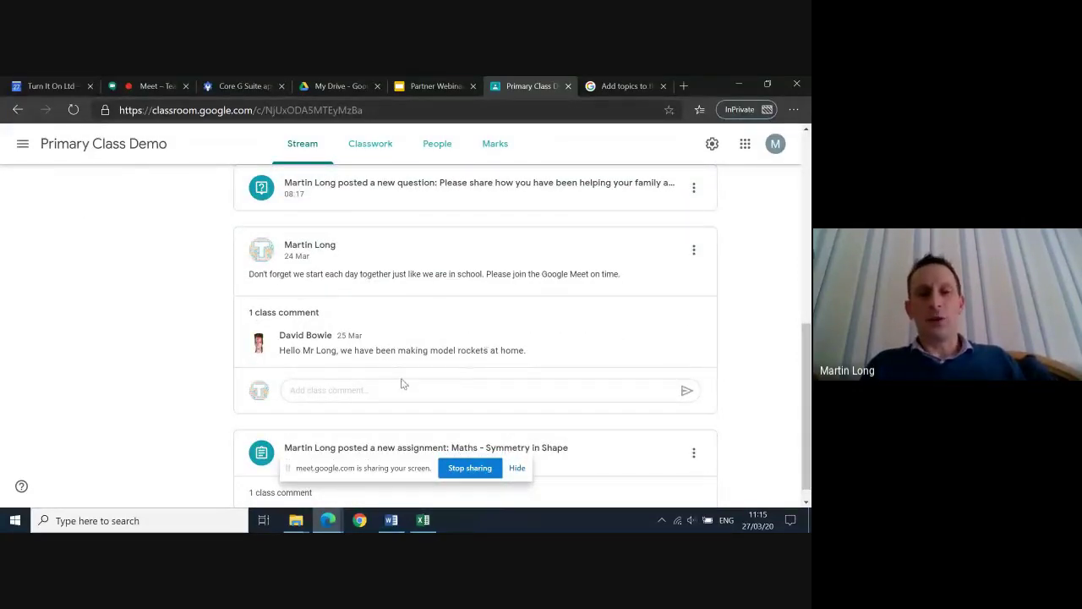
{"action": "scroll", "coordinate": [456, 378], "scroll_direction": "down", "scroll_amount": 1}
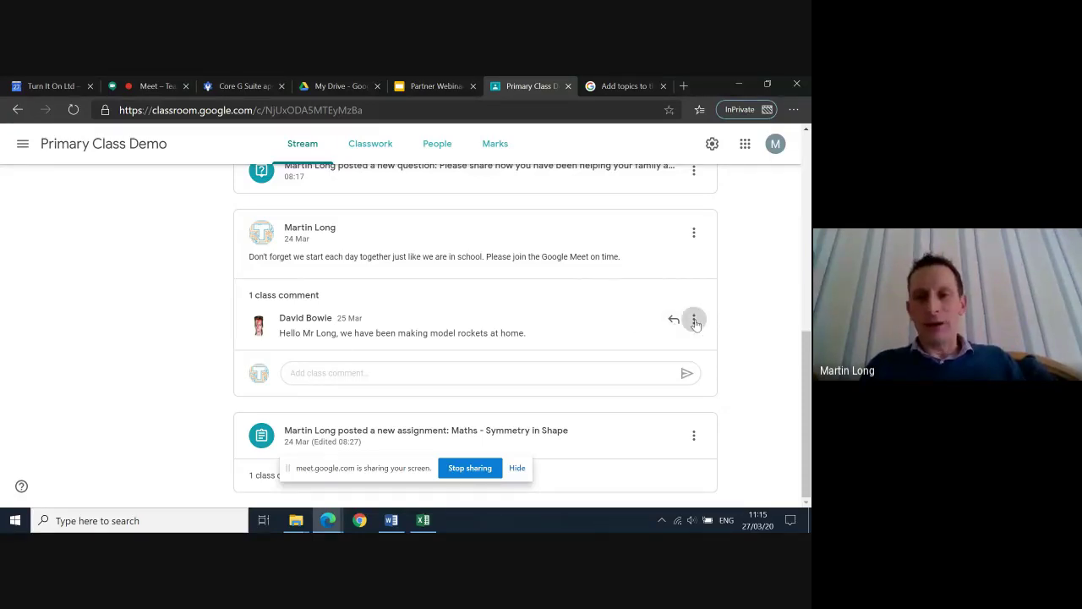
{"action": "left_click", "coordinate": [695, 321]}
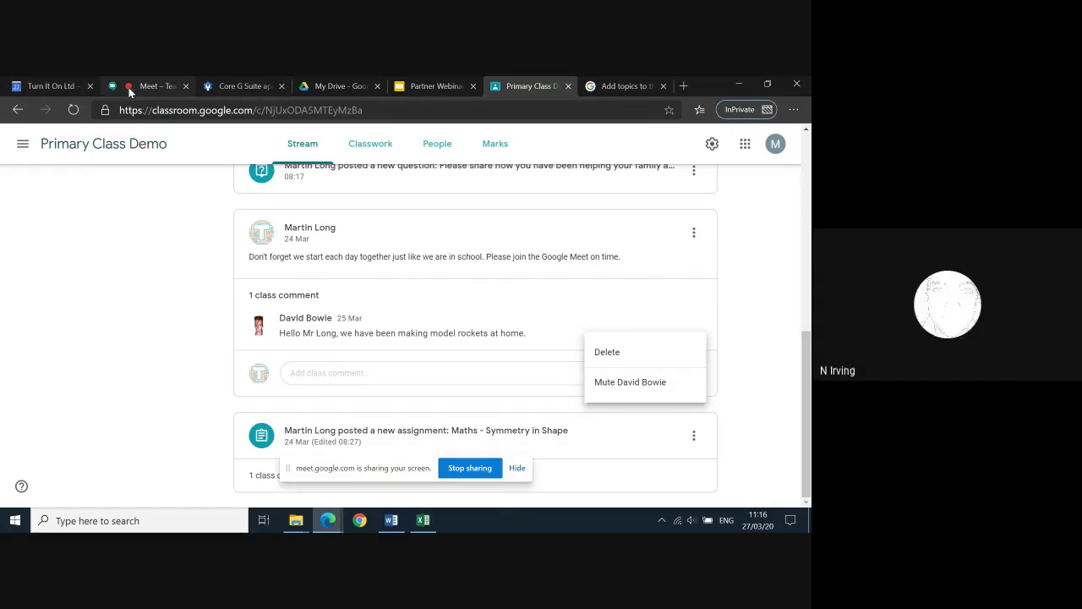
{"action": "left_click", "coordinate": [741, 355]}
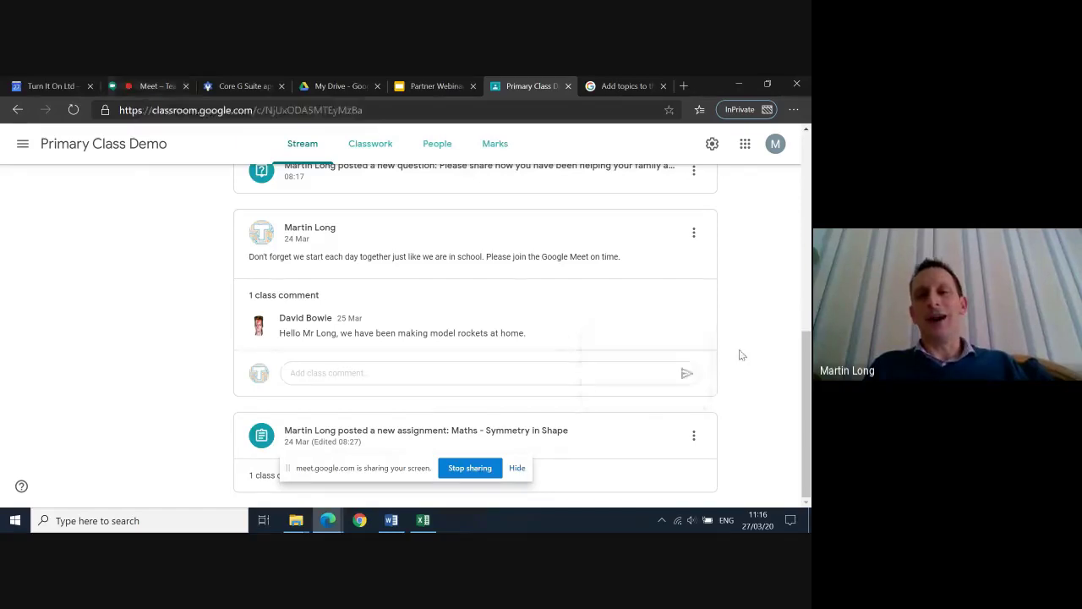
{"action": "scroll", "coordinate": [742, 355], "scroll_direction": "up", "scroll_amount": 1}
{"action": "scroll", "coordinate": [742, 355], "scroll_direction": "up", "scroll_amount": 3}
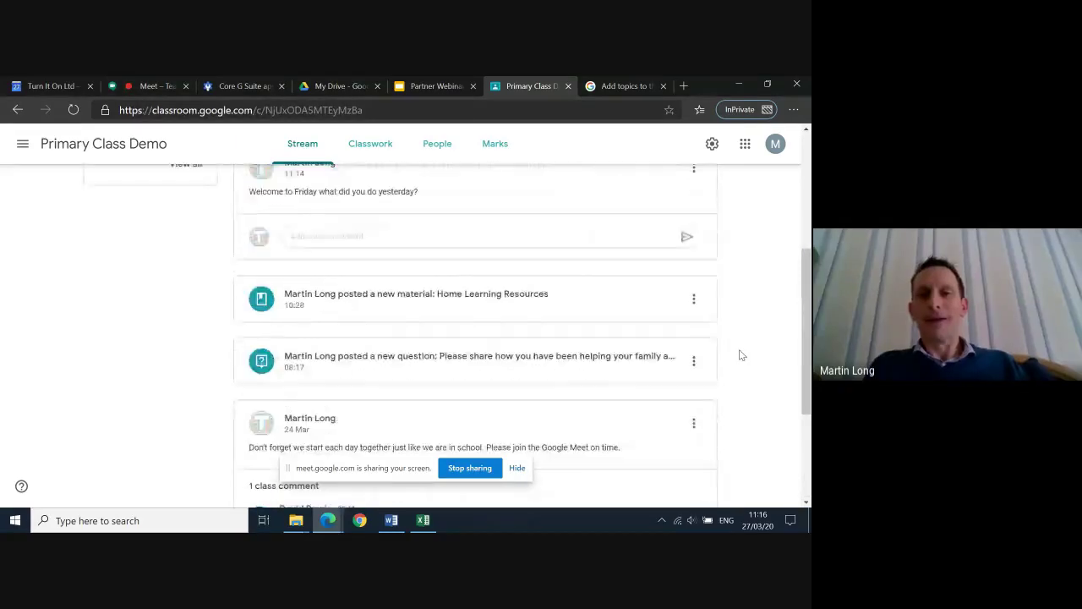
{"action": "scroll", "coordinate": [741, 355], "scroll_direction": "up", "scroll_amount": 2}
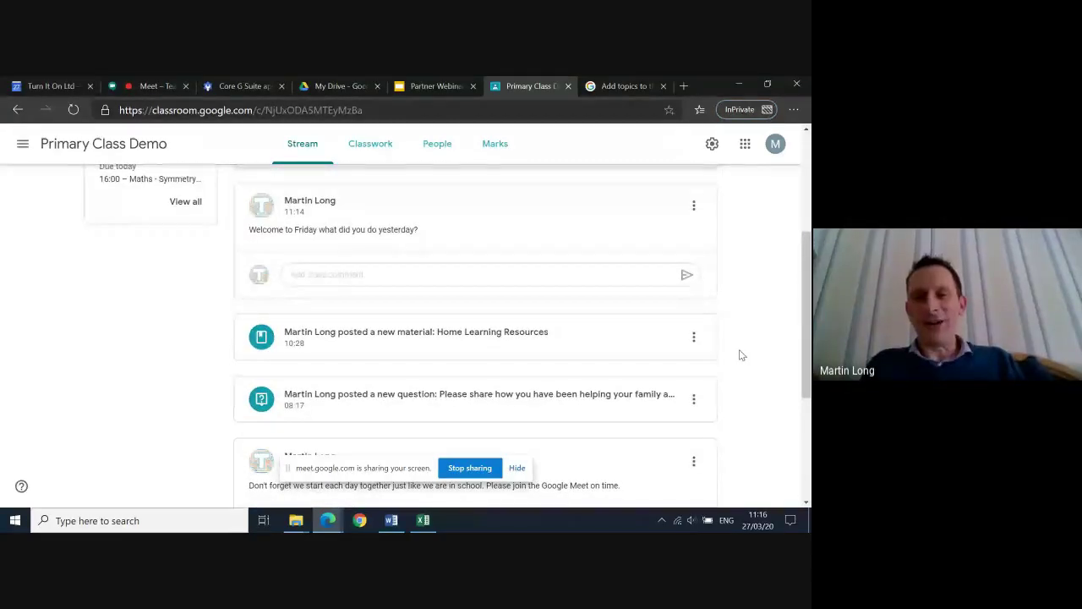
{"action": "scroll", "coordinate": [742, 355], "scroll_direction": "down", "scroll_amount": 2}
{"action": "scroll", "coordinate": [741, 355], "scroll_direction": "down", "scroll_amount": 3}
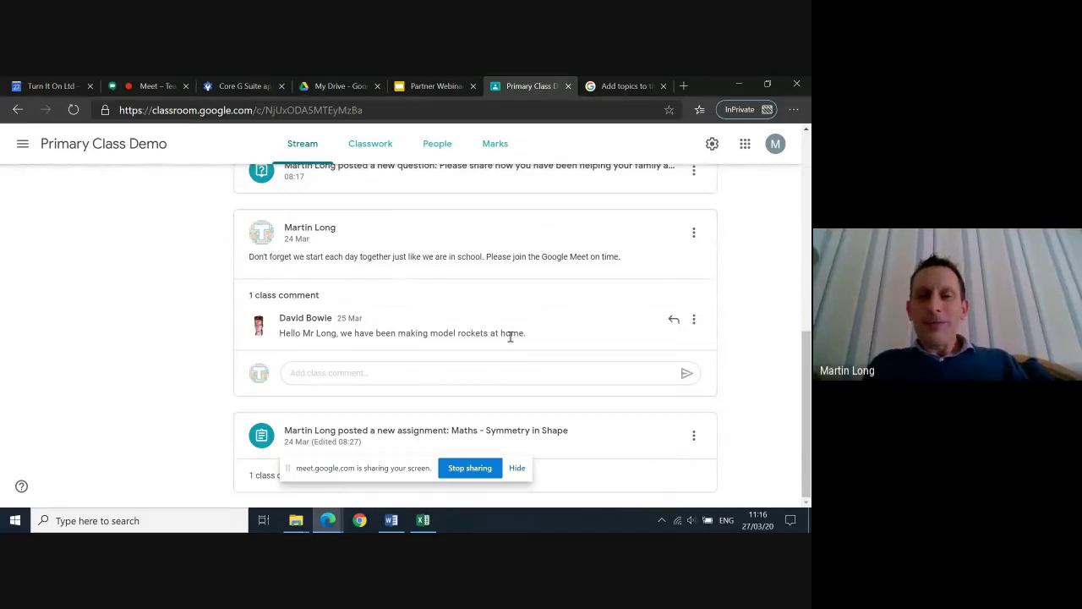
{"action": "scroll", "coordinate": [522, 331], "scroll_direction": "up", "scroll_amount": 3}
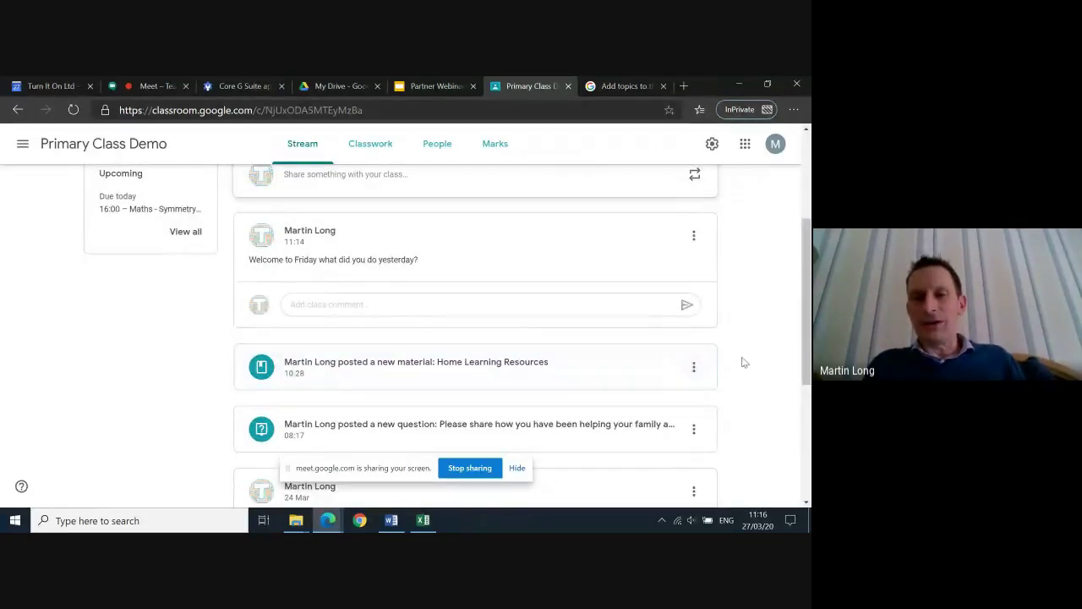
{"action": "scroll", "coordinate": [762, 347], "scroll_direction": "up", "scroll_amount": 2}
{"action": "scroll", "coordinate": [763, 347], "scroll_direction": "down", "scroll_amount": 3}
{"action": "scroll", "coordinate": [764, 351], "scroll_direction": "down", "scroll_amount": 2}
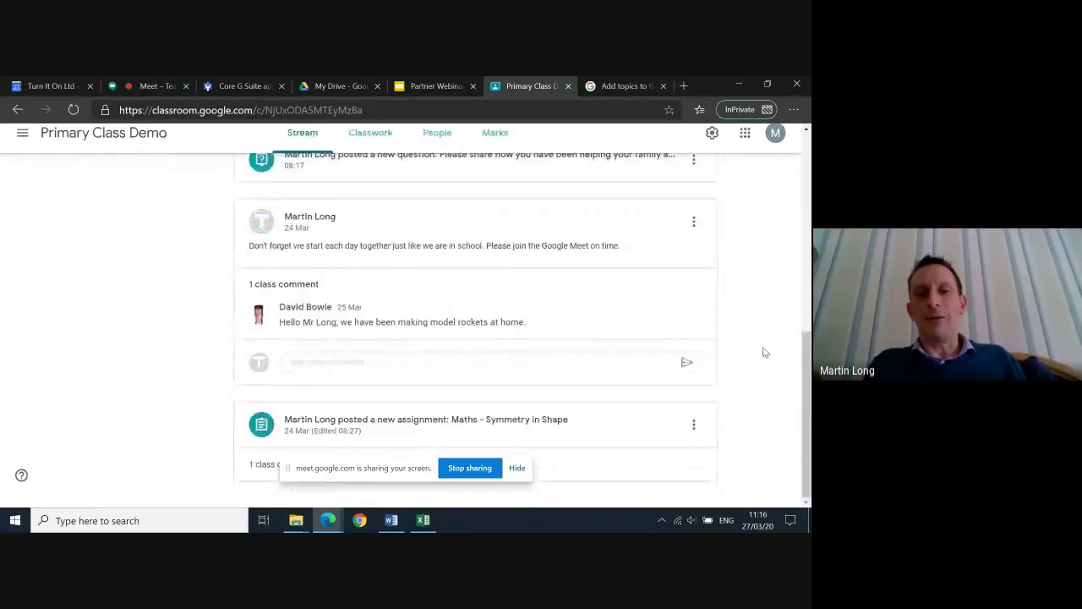
{"action": "scroll", "coordinate": [765, 351], "scroll_direction": "up", "scroll_amount": 2}
{"action": "scroll", "coordinate": [765, 351], "scroll_direction": "up", "scroll_amount": 1}
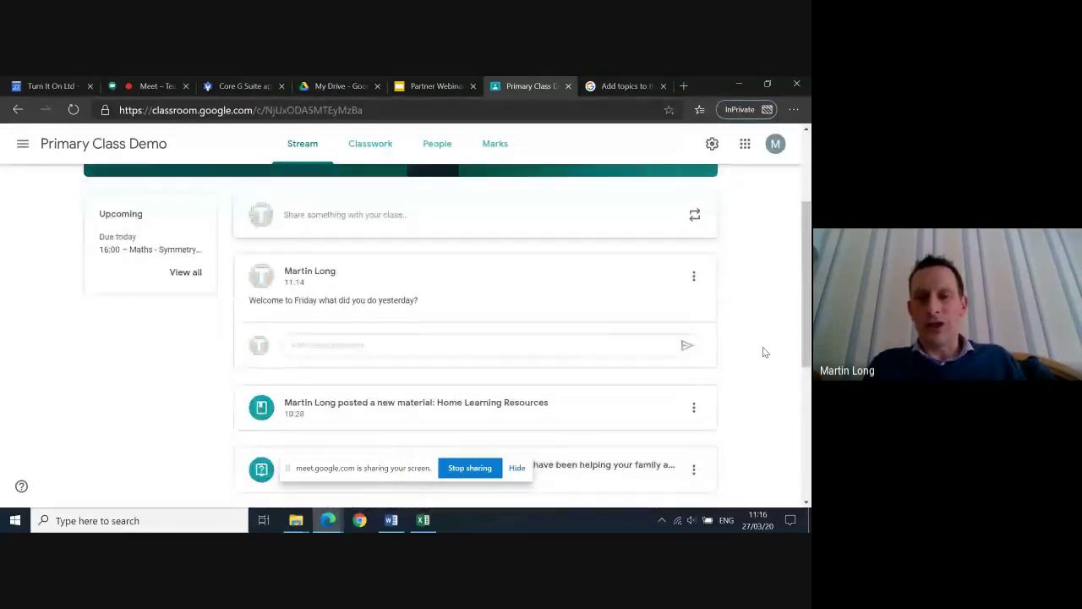
{"action": "scroll", "coordinate": [764, 352], "scroll_direction": "down", "scroll_amount": 2}
{"action": "scroll", "coordinate": [764, 352], "scroll_direction": "up", "scroll_amount": 2}
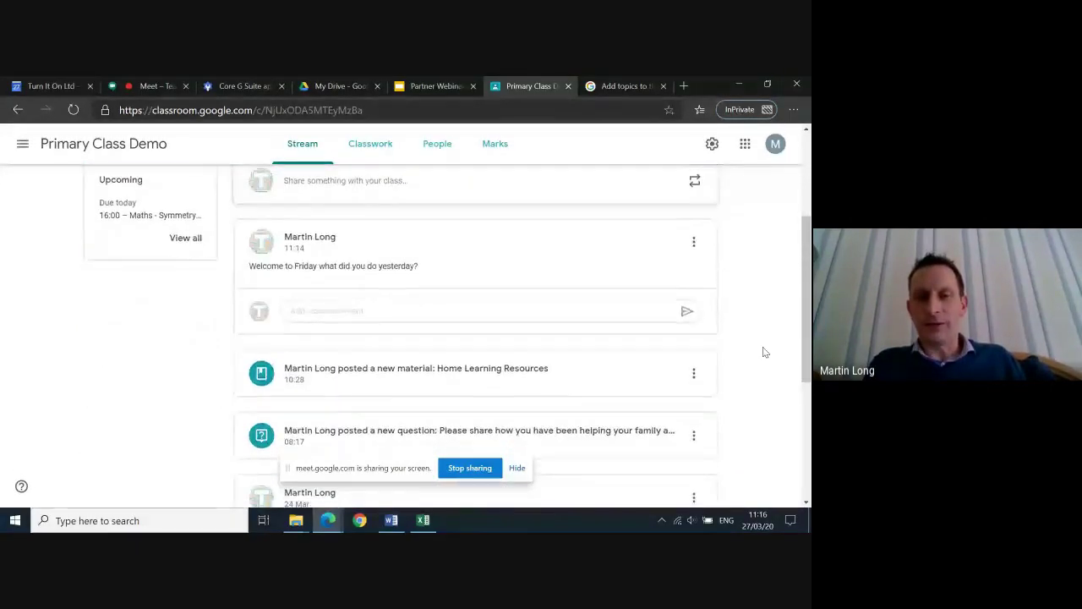
{"action": "scroll", "coordinate": [744, 359], "scroll_direction": "down", "scroll_amount": 2}
{"action": "scroll", "coordinate": [737, 357], "scroll_direction": "down", "scroll_amount": 2}
{"action": "scroll", "coordinate": [736, 356], "scroll_direction": "down", "scroll_amount": 1}
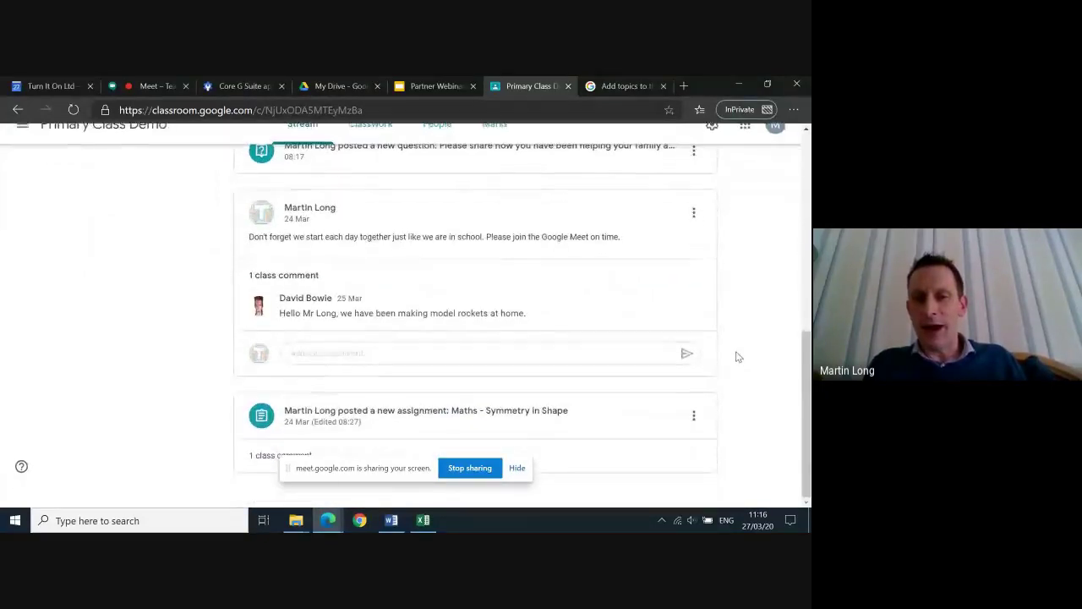
Use Move to top on the Maths - Symmetry in Shape post, then scroll back up the stream
{"action": "left_click", "coordinate": [695, 436]}
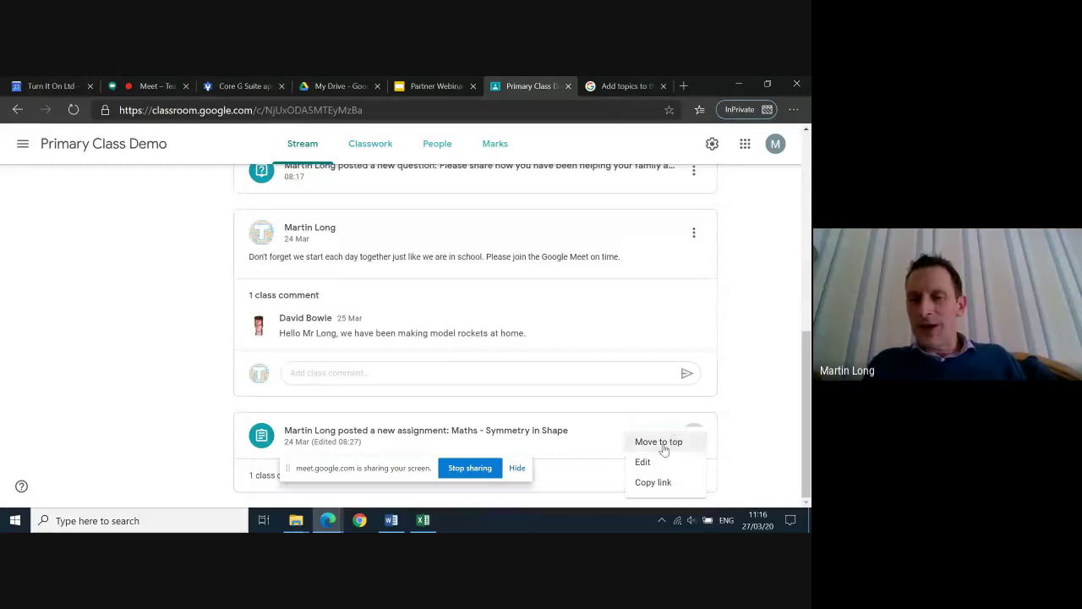
{"action": "left_click", "coordinate": [664, 449]}
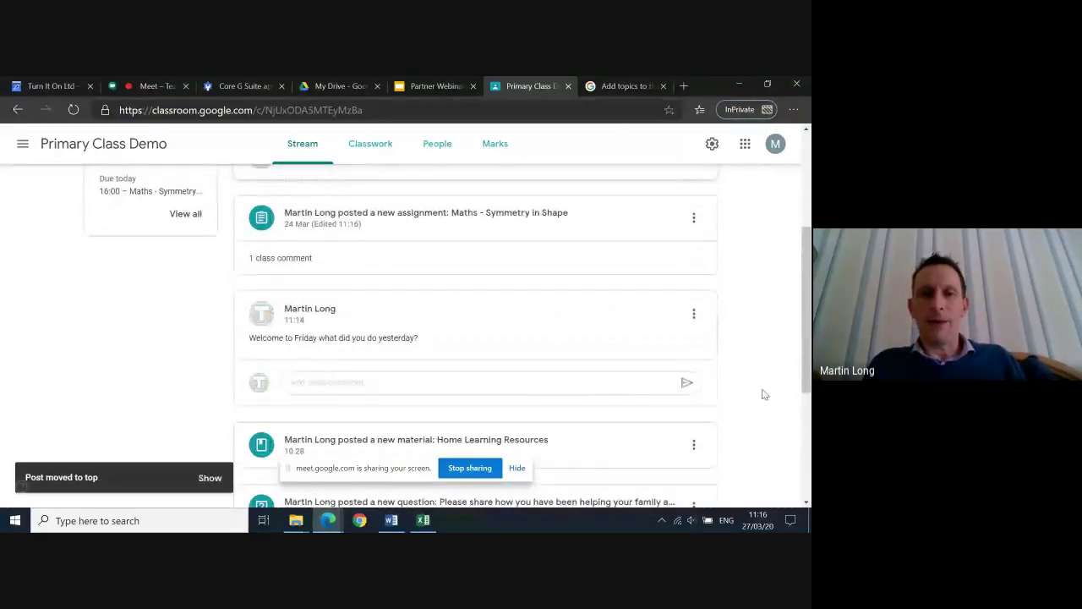
{"action": "scroll", "coordinate": [764, 394], "scroll_direction": "up", "scroll_amount": 3}
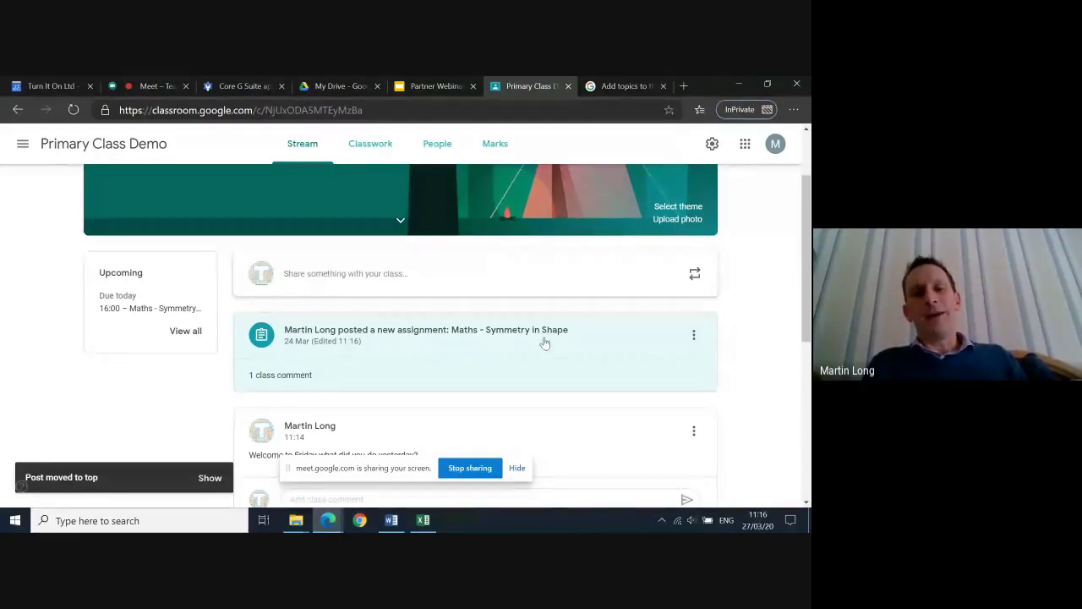
{"action": "scroll", "coordinate": [544, 342], "scroll_direction": "up", "scroll_amount": 1}
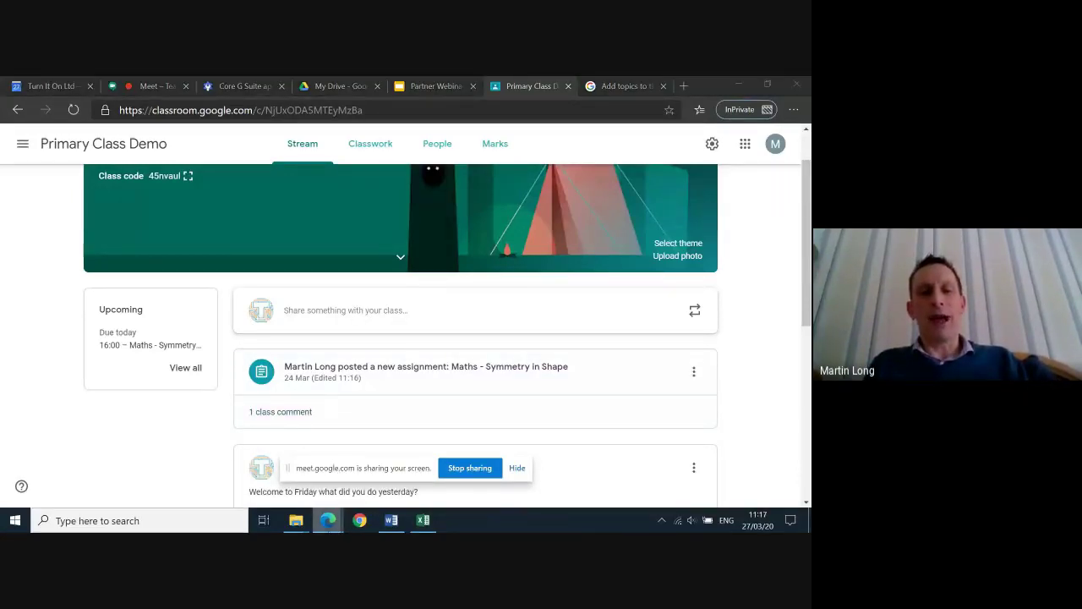
{"action": "mouse_move", "coordinate": [327, 519]}
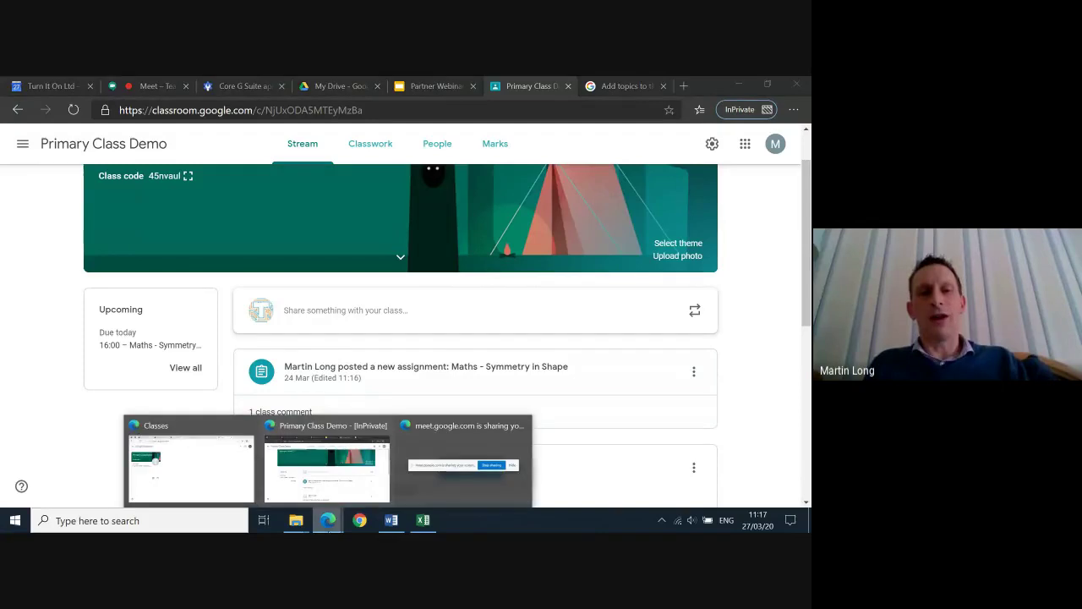
{"action": "left_click", "coordinate": [213, 454]}
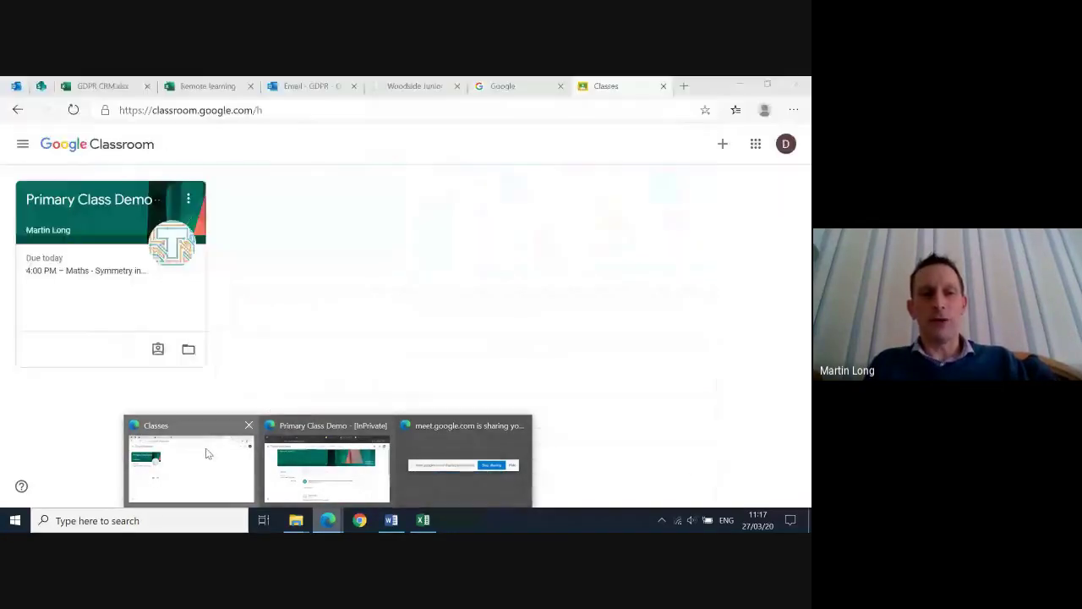
{"action": "left_click", "coordinate": [88, 228]}
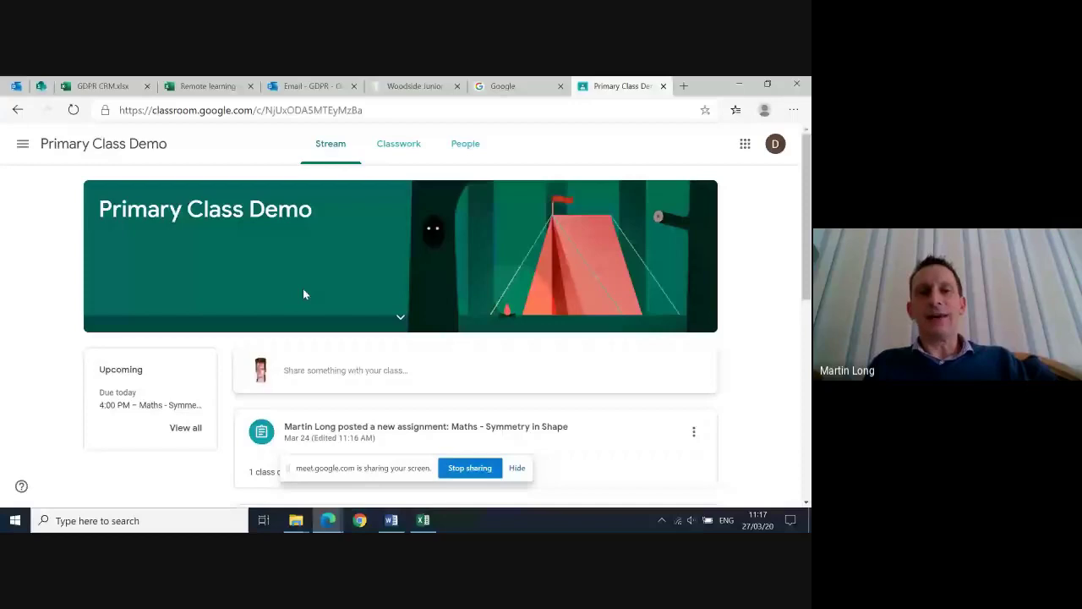
{"action": "scroll", "coordinate": [302, 288], "scroll_direction": "down", "scroll_amount": 2}
{"action": "scroll", "coordinate": [366, 311], "scroll_direction": "up", "scroll_amount": 1}
{"action": "scroll", "coordinate": [366, 311], "scroll_direction": "down", "scroll_amount": 2}
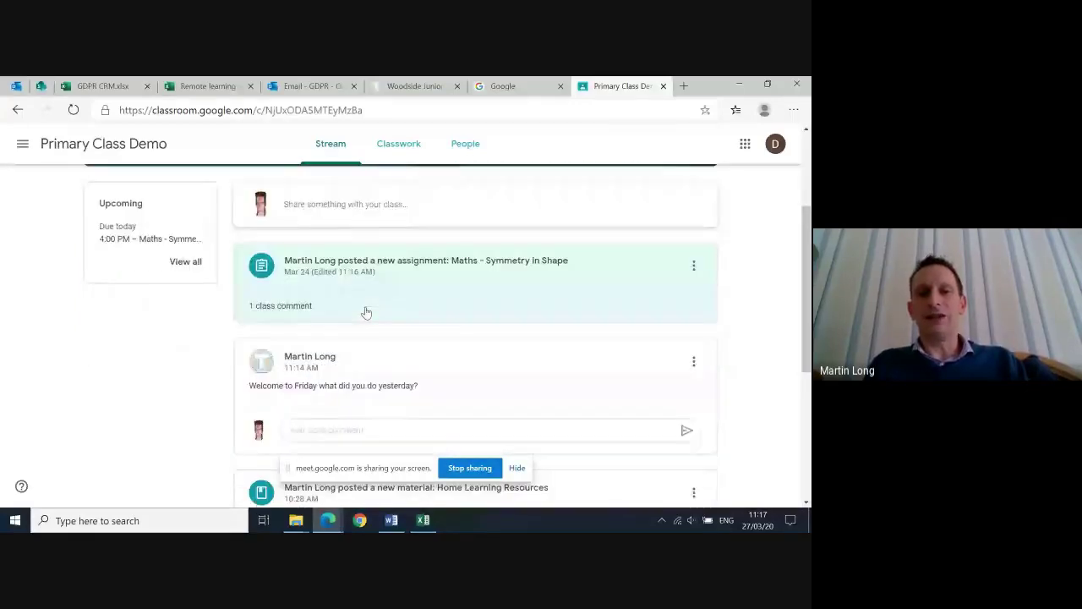
{"action": "scroll", "coordinate": [366, 311], "scroll_direction": "down", "scroll_amount": 4}
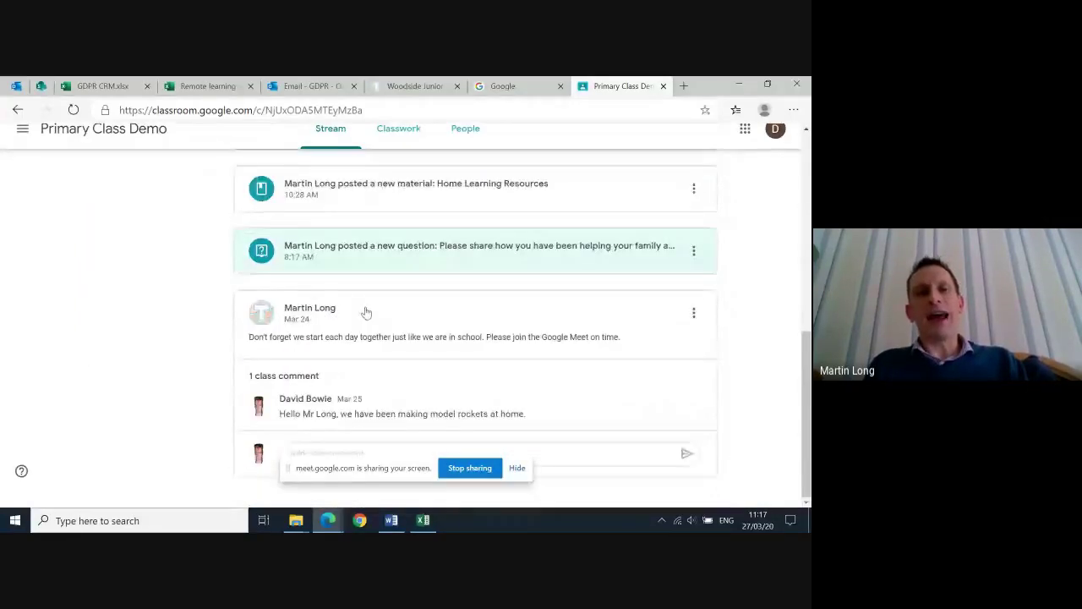
{"action": "scroll", "coordinate": [366, 311], "scroll_direction": "up", "scroll_amount": 1}
{"action": "scroll", "coordinate": [366, 311], "scroll_direction": "up", "scroll_amount": 5}
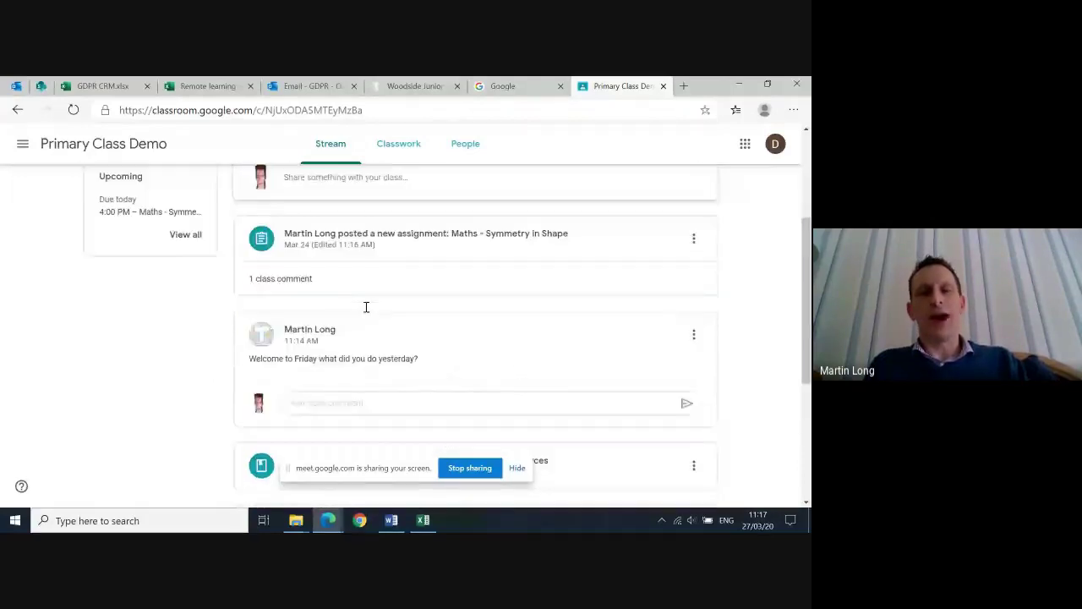
{"action": "scroll", "coordinate": [366, 311], "scroll_direction": "up", "scroll_amount": 1}
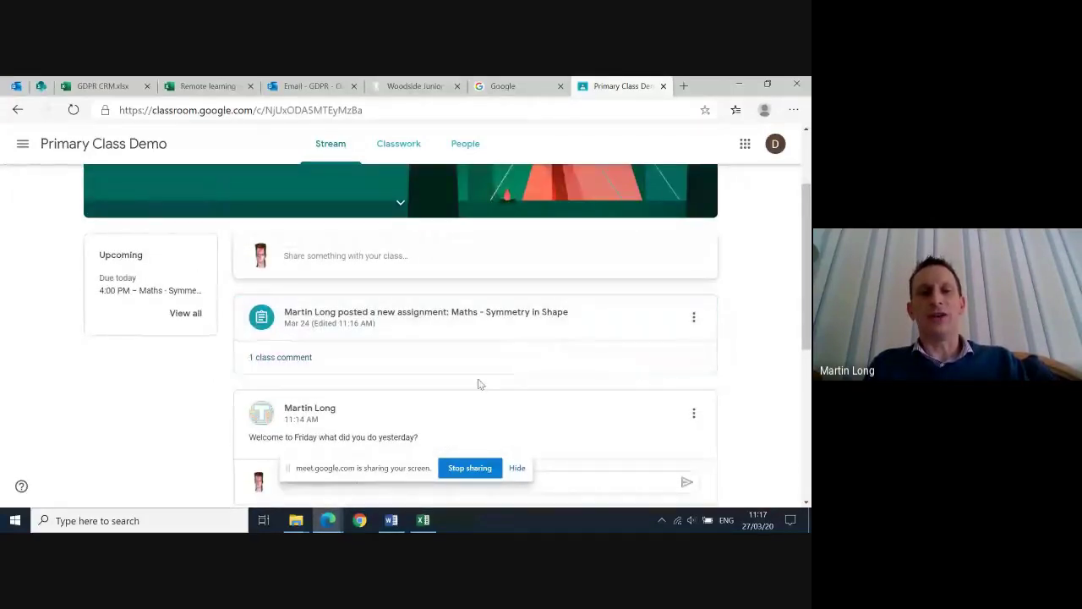
{"action": "scroll", "coordinate": [476, 381], "scroll_direction": "down", "scroll_amount": 1}
{"action": "scroll", "coordinate": [476, 381], "scroll_direction": "down", "scroll_amount": 2}
{"action": "scroll", "coordinate": [444, 270], "scroll_direction": "up", "scroll_amount": 2}
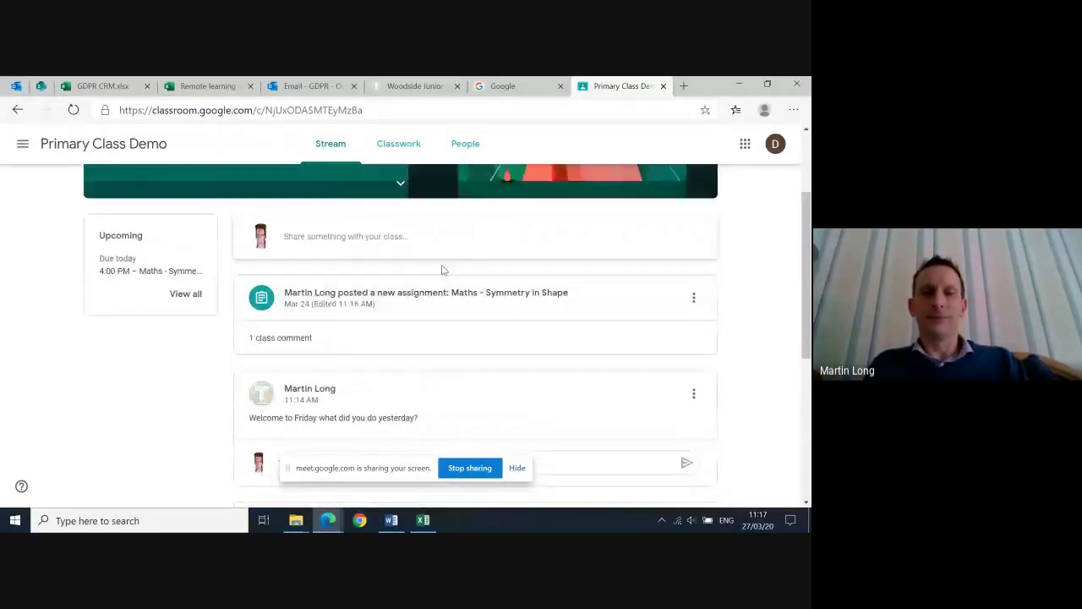
{"action": "scroll", "coordinate": [441, 269], "scroll_direction": "up", "scroll_amount": 2}
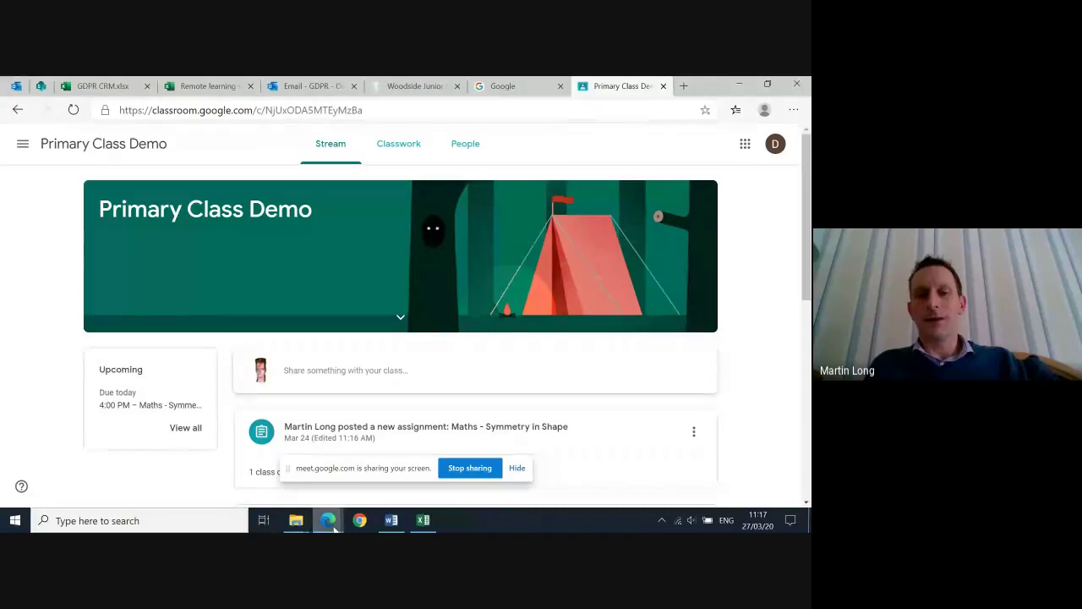
{"action": "mouse_move", "coordinate": [328, 519]}
{"action": "left_click", "coordinate": [342, 499]}
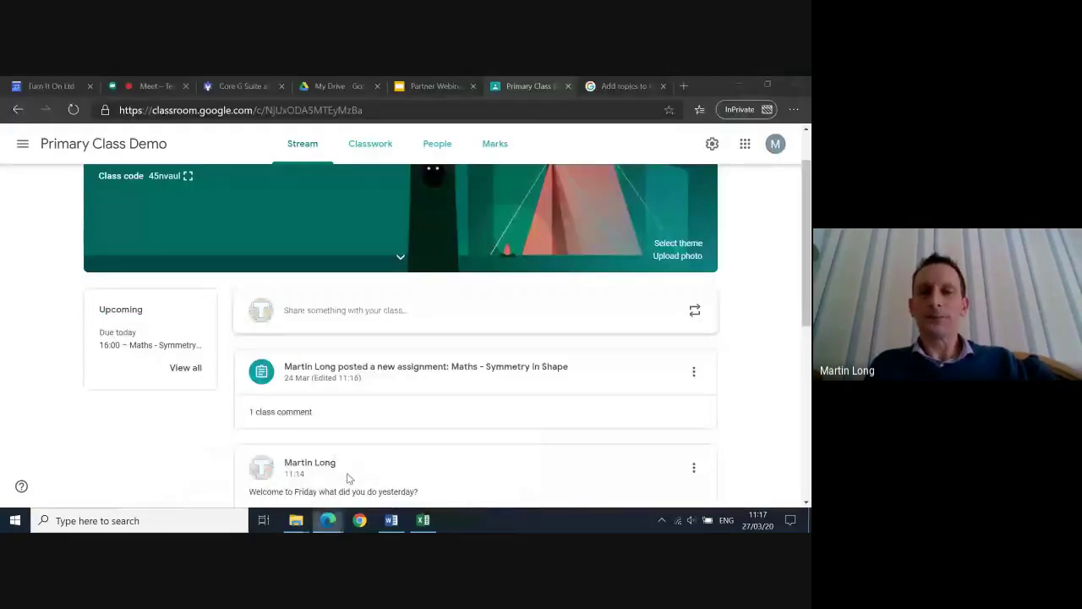
Open Classwork and scroll through Home Learning Resources and the PSHE and Maths topics
{"action": "left_click", "coordinate": [372, 149]}
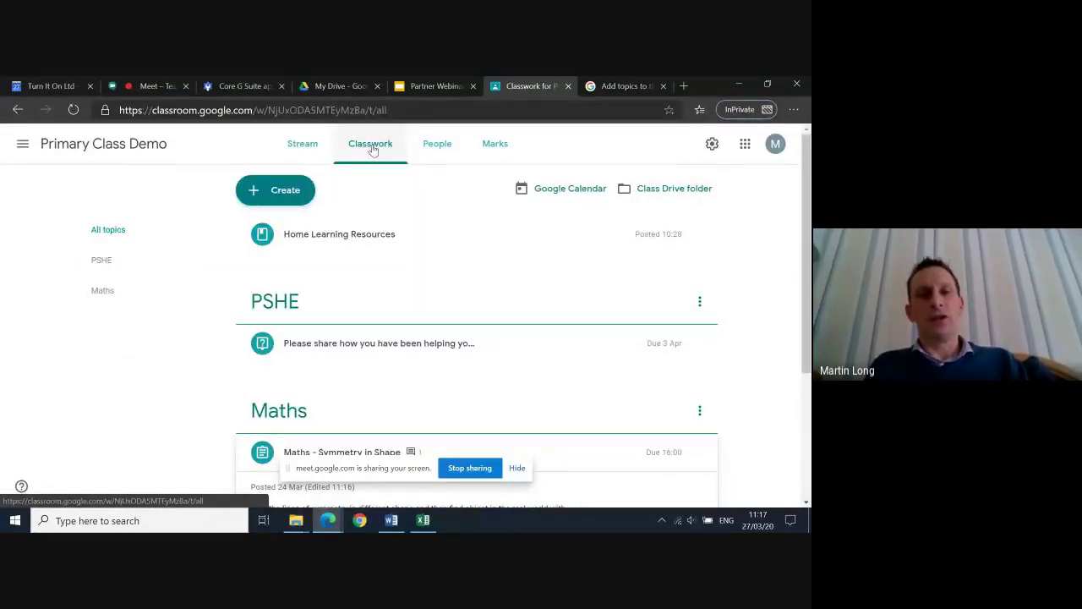
{"action": "scroll", "coordinate": [442, 265], "scroll_direction": "down", "scroll_amount": 1}
{"action": "scroll", "coordinate": [443, 266], "scroll_direction": "up", "scroll_amount": 1}
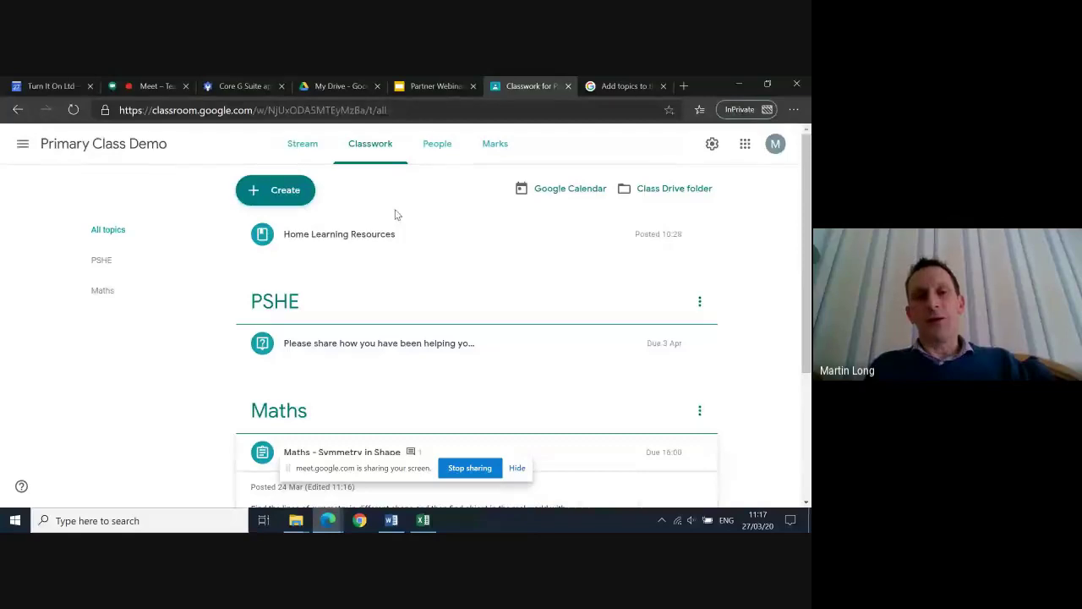
{"action": "scroll", "coordinate": [395, 215], "scroll_direction": "down", "scroll_amount": 2}
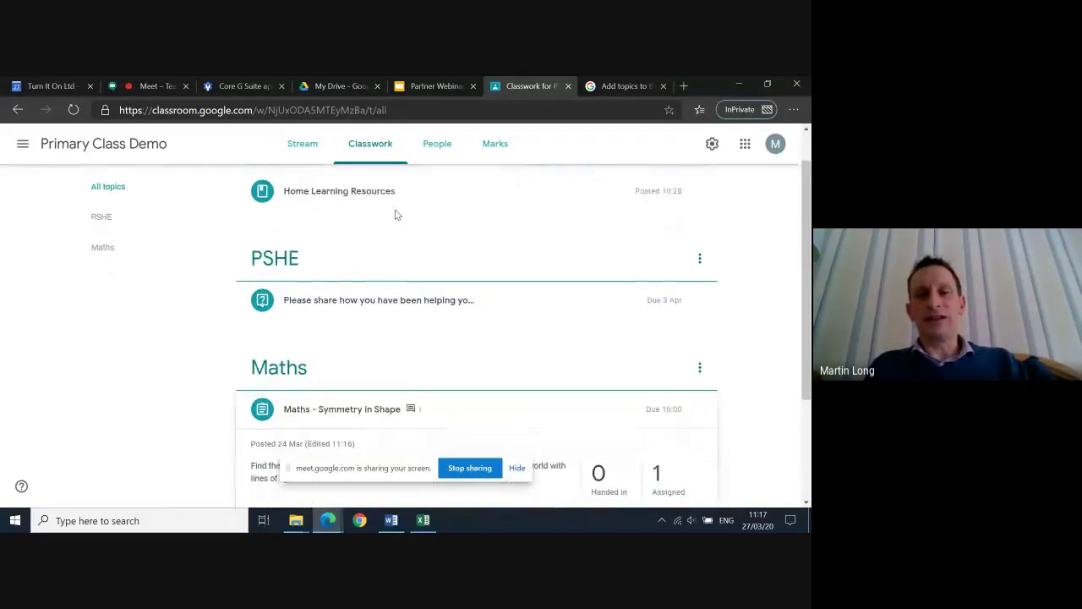
{"action": "scroll", "coordinate": [395, 215], "scroll_direction": "down", "scroll_amount": 2}
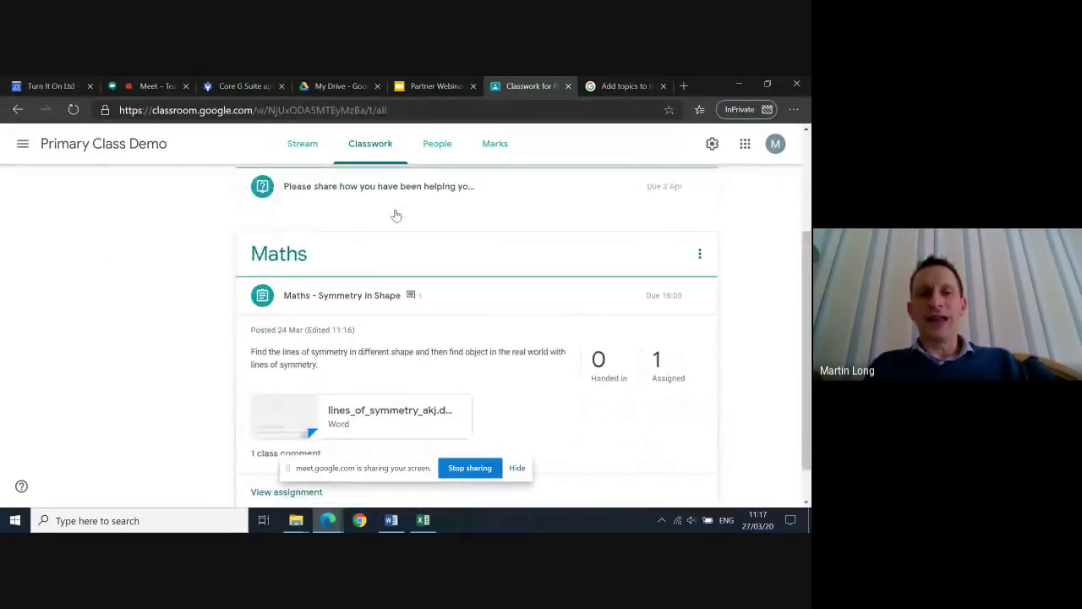
{"action": "scroll", "coordinate": [396, 216], "scroll_direction": "up", "scroll_amount": 3}
{"action": "scroll", "coordinate": [395, 215], "scroll_direction": "up", "scroll_amount": 2}
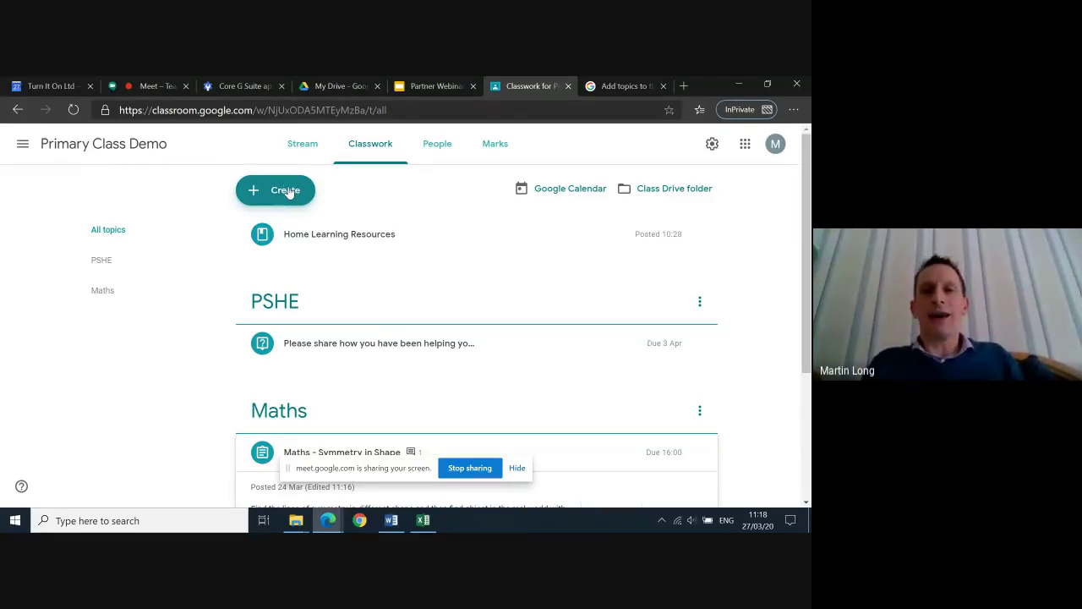
{"action": "left_click", "coordinate": [746, 146]}
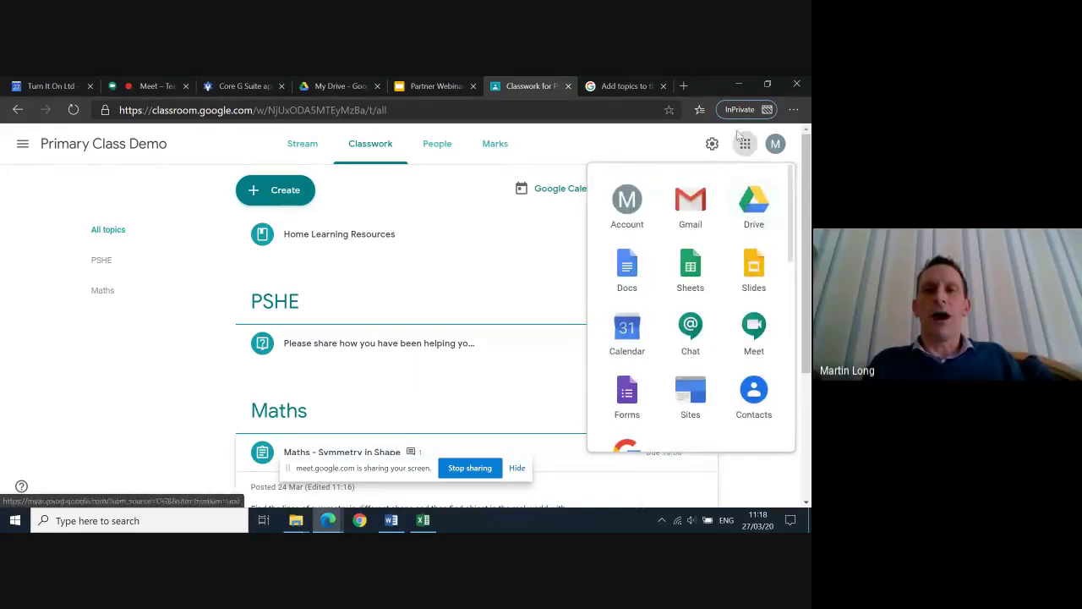
{"action": "left_click", "coordinate": [744, 144]}
{"action": "left_click", "coordinate": [319, 87]}
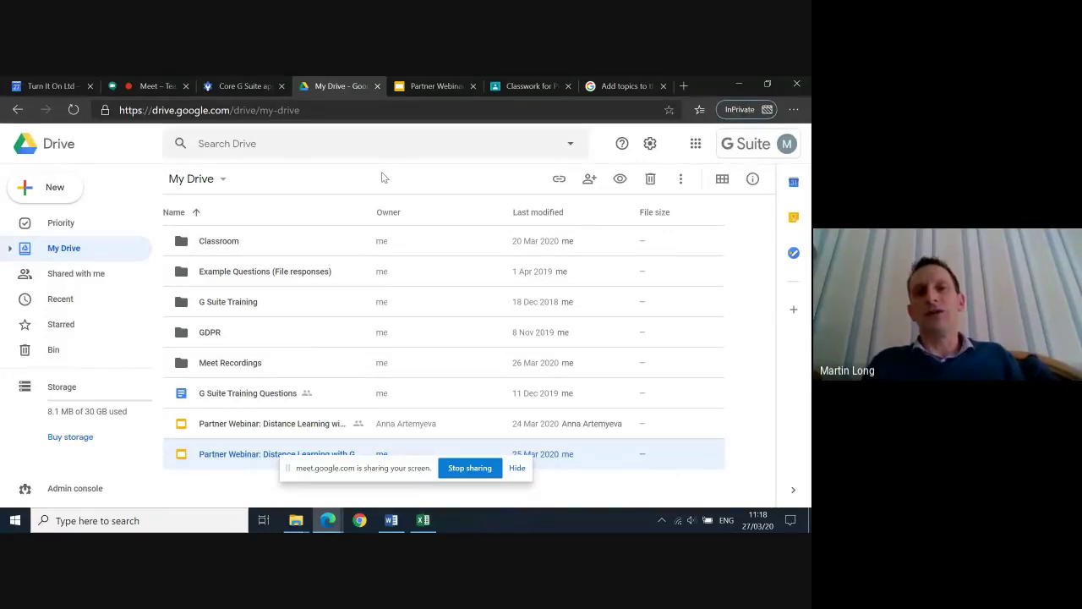
{"action": "left_click", "coordinate": [514, 87]}
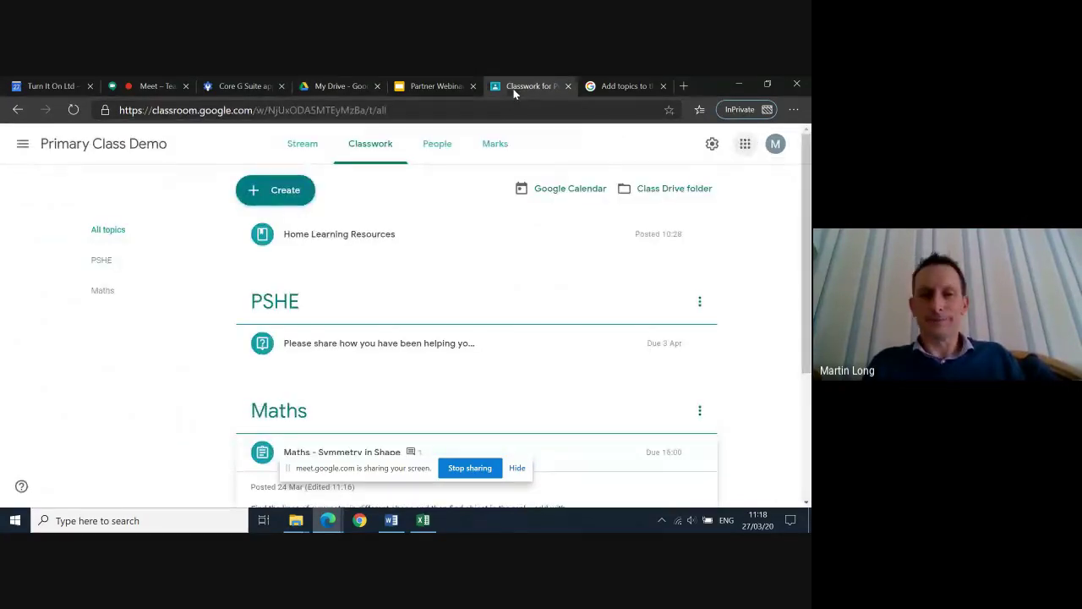
Create a new assignment, dismiss the originality reports notice, and title it 'Coding - Scratch'
{"action": "left_click", "coordinate": [284, 206]}
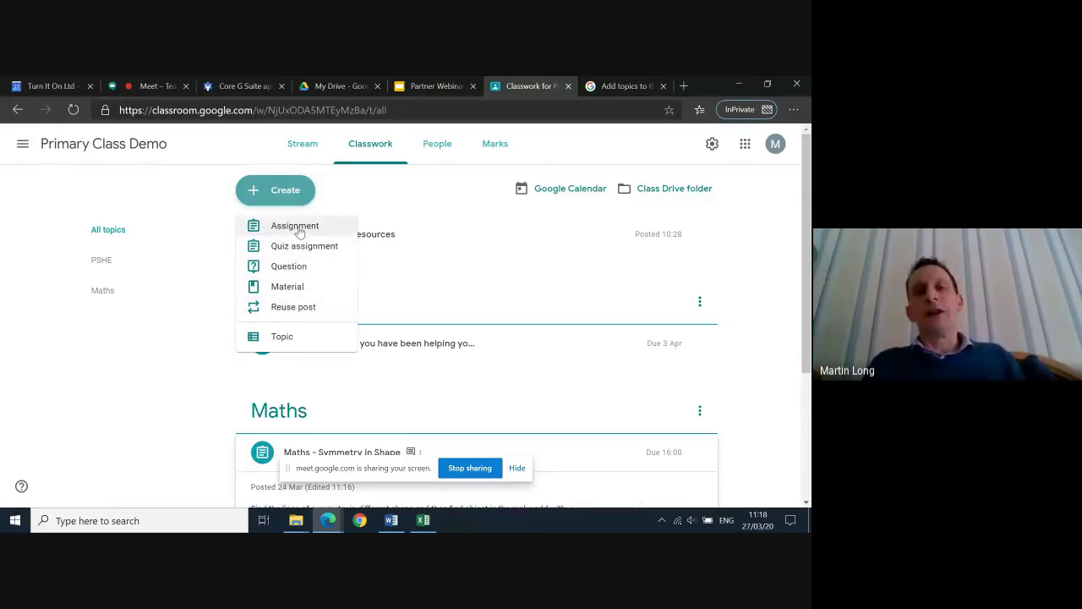
{"action": "left_click", "coordinate": [296, 226]}
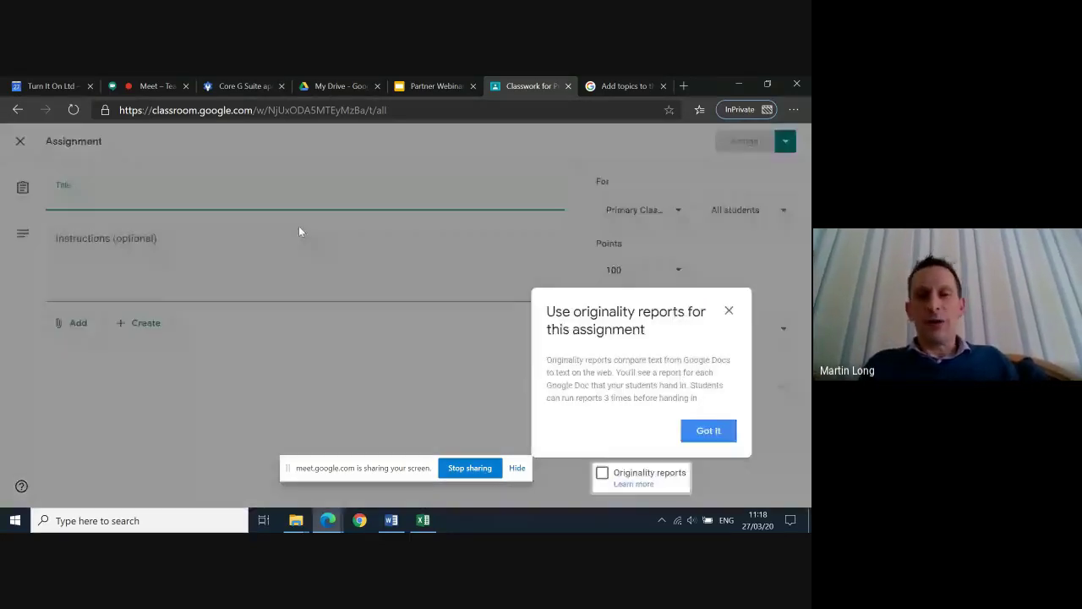
{"action": "left_click", "coordinate": [732, 313]}
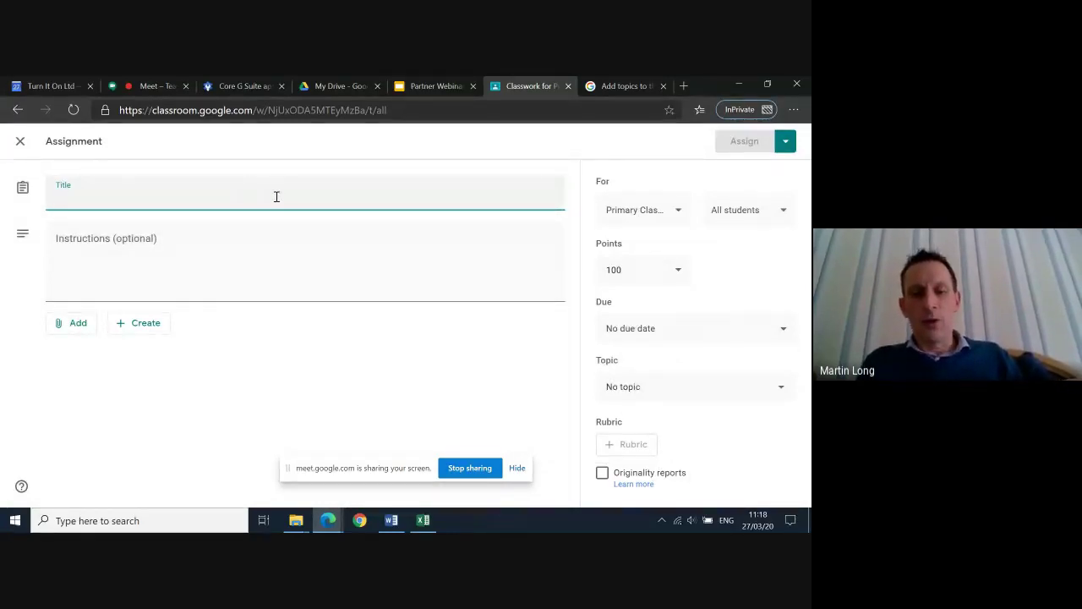
{"action": "type", "text": "C"}
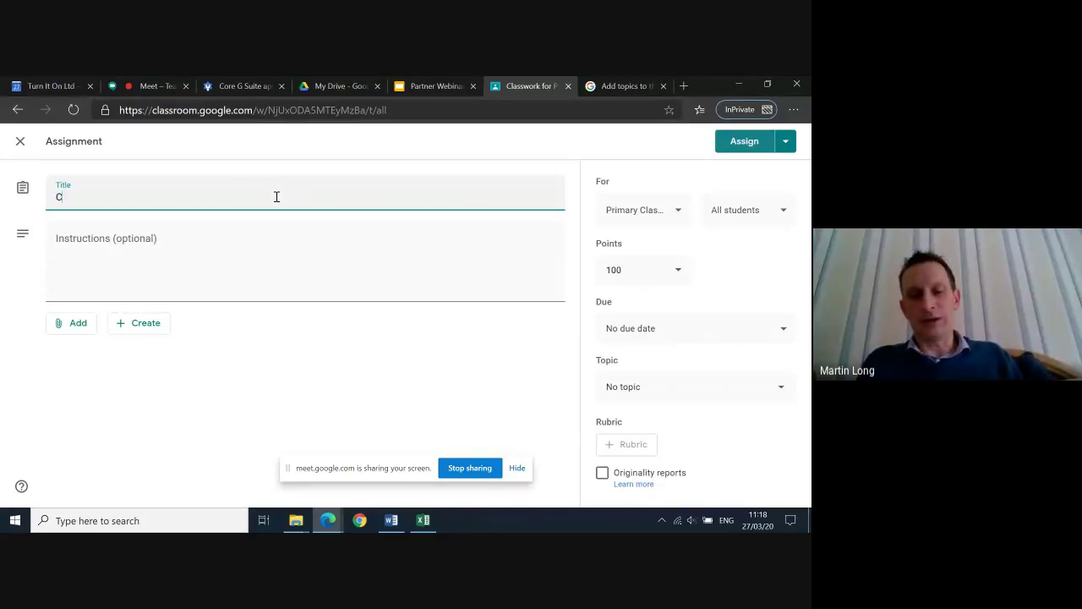
{"action": "type", "text": "oding"}
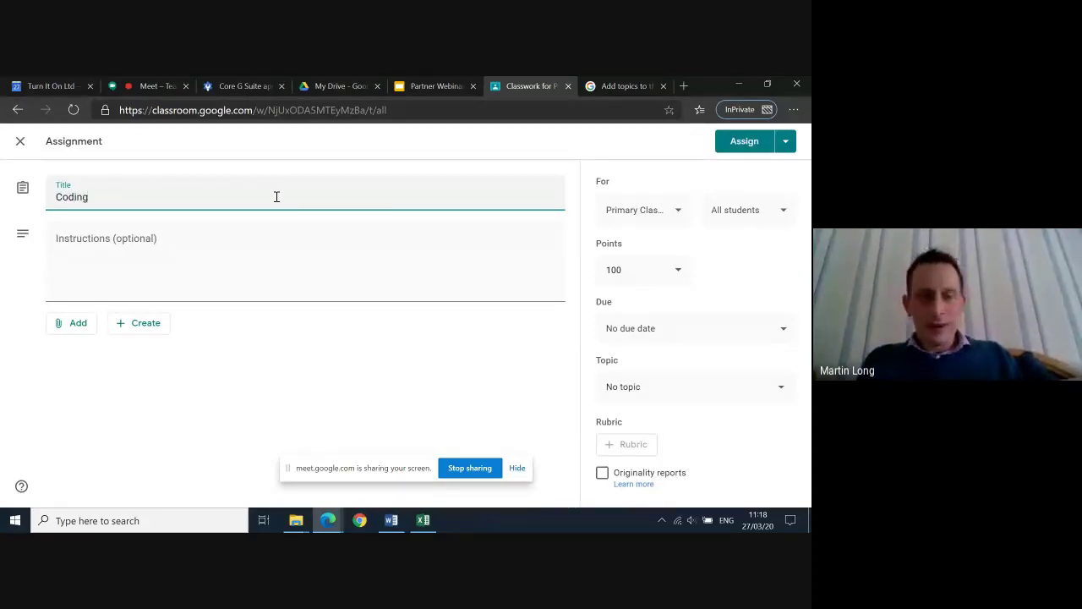
{"action": "type", "text": " - "}
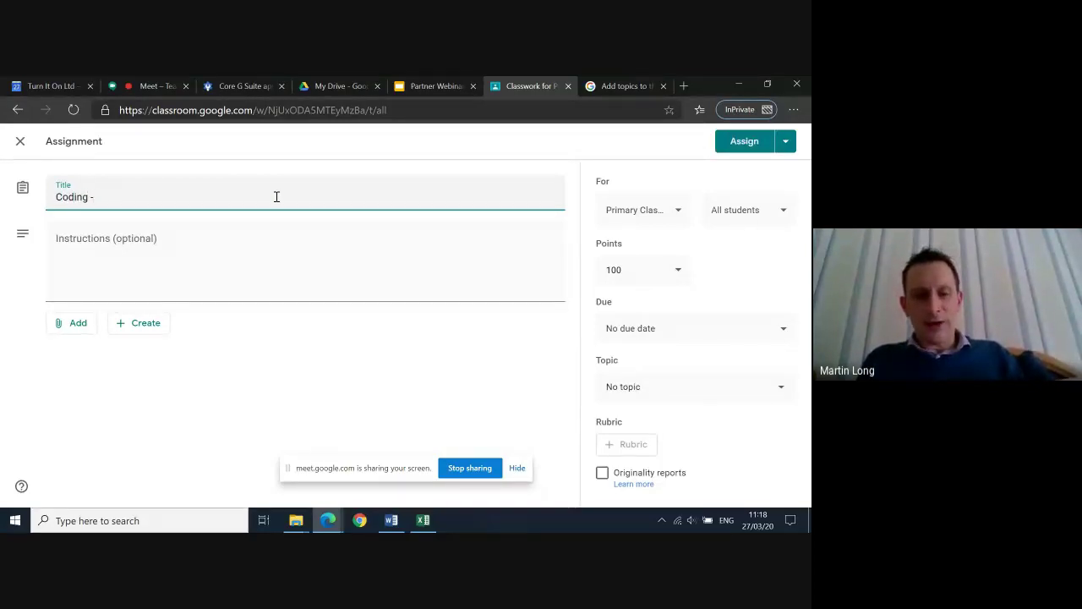
{"action": "type", "text": "Scrat"}
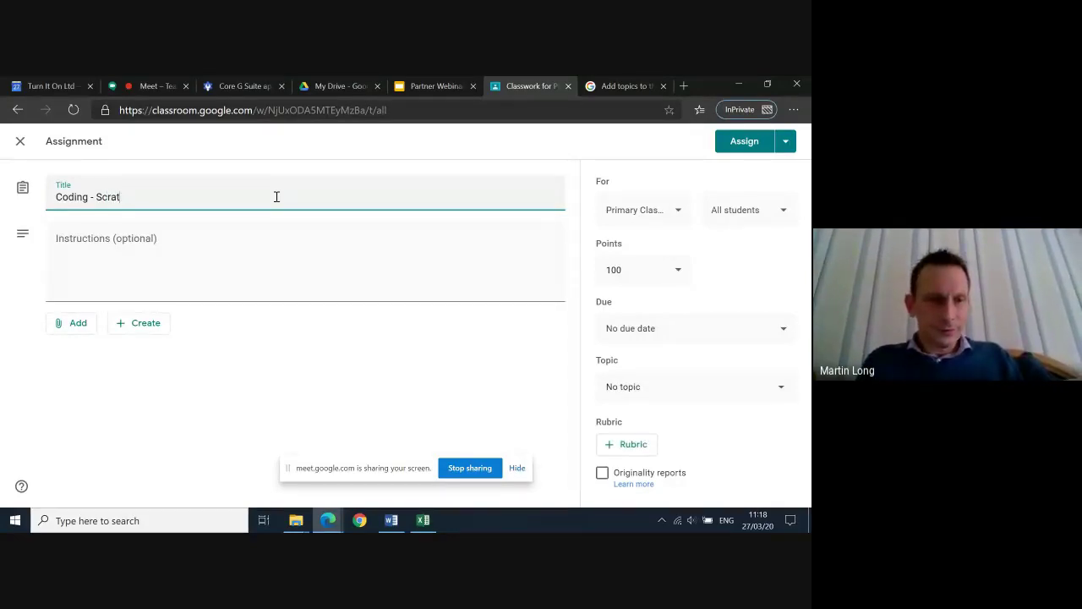
{"action": "type", "text": "ch"}
Add instructions: 'Use Scratch online to practice the block base coding from last term an create a musical instrument.'
{"action": "left_click", "coordinate": [142, 259]}
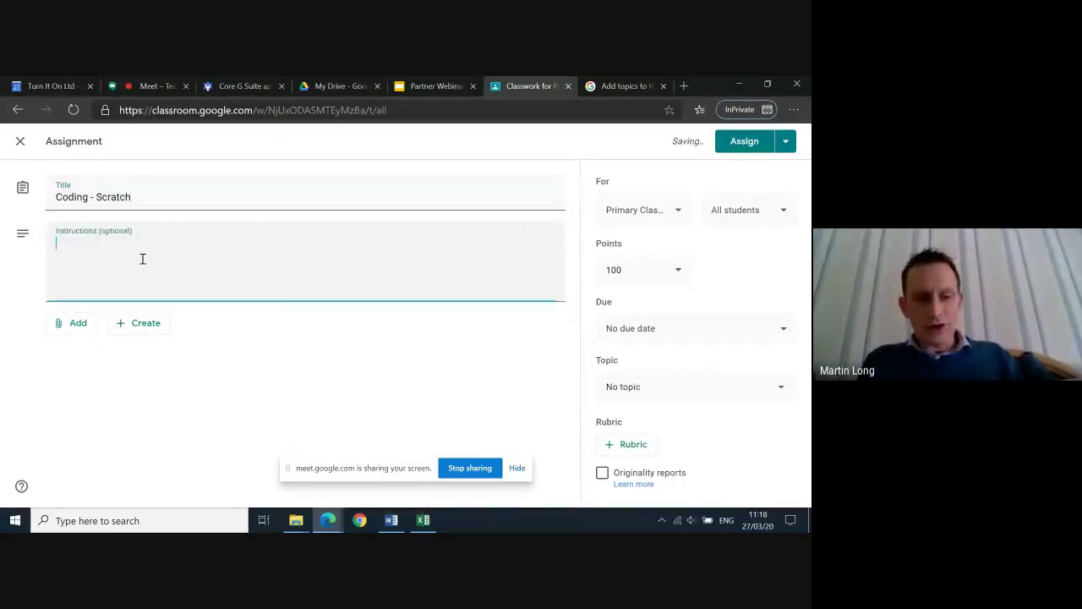
{"action": "type", "text": "Use"}
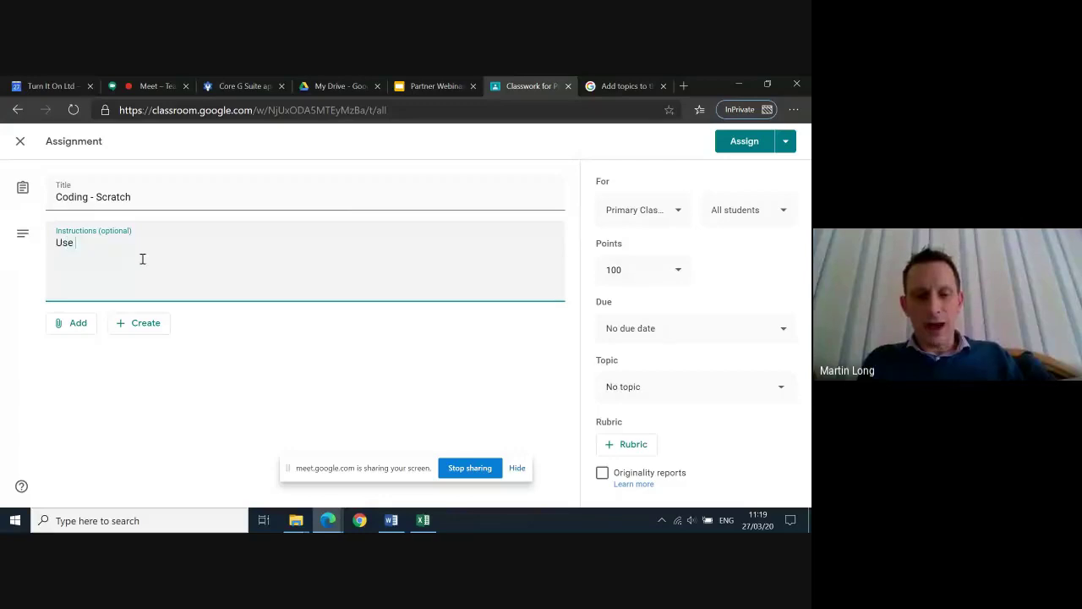
{"action": "type", "text": " Scrat"}
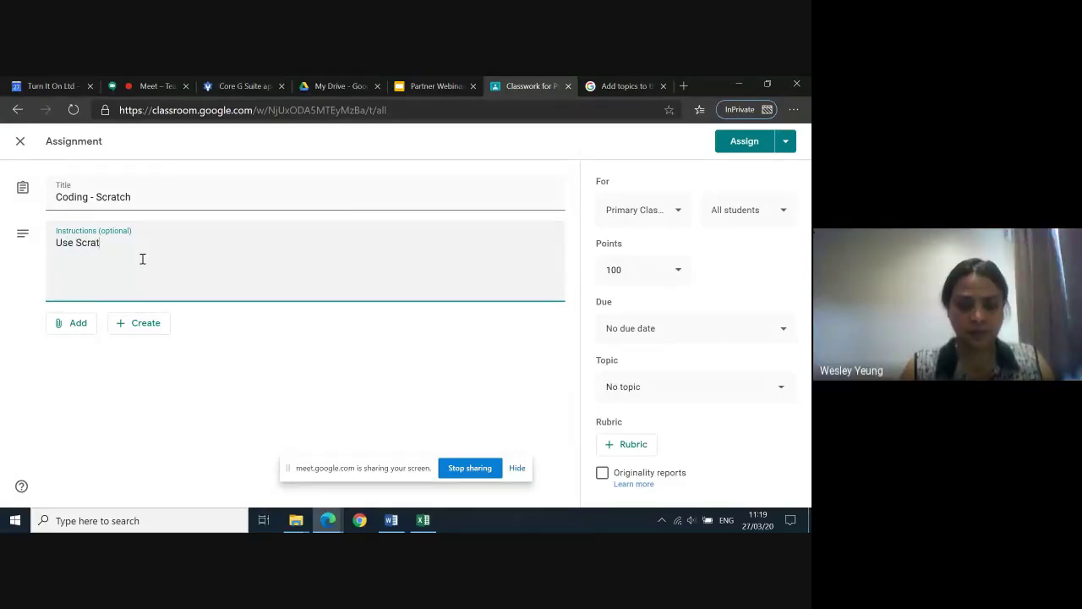
{"action": "type", "text": "ch onlin"}
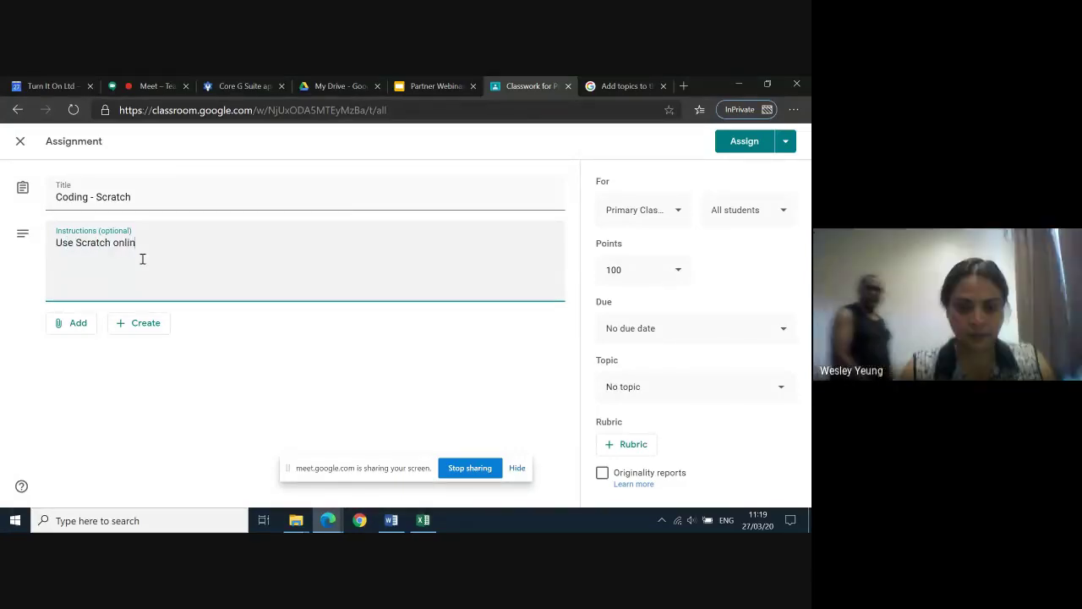
{"action": "type", "text": "e to"}
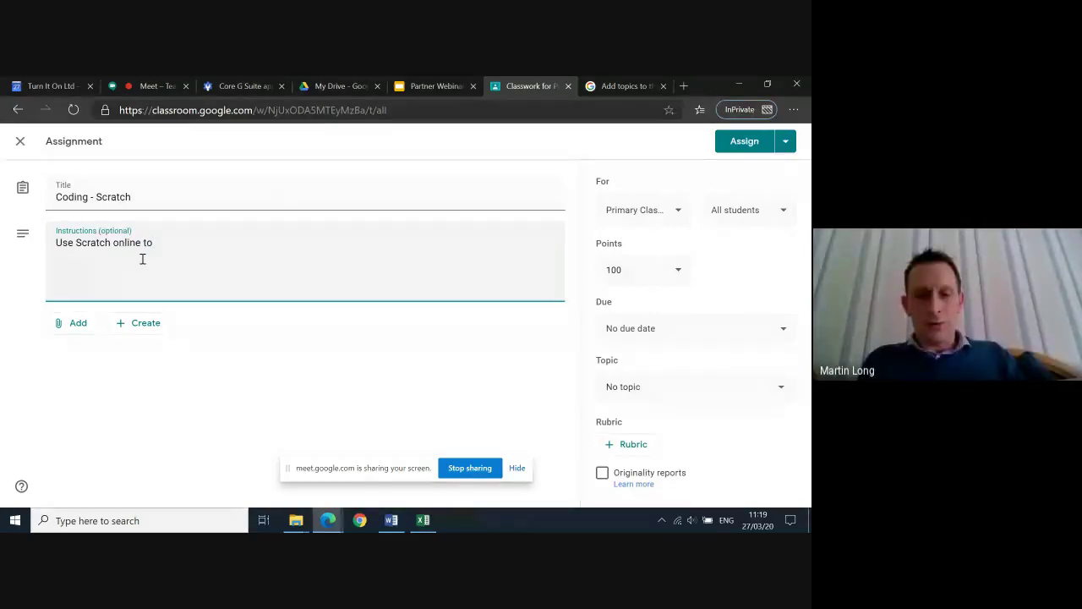
{"action": "type", "text": " practic"}
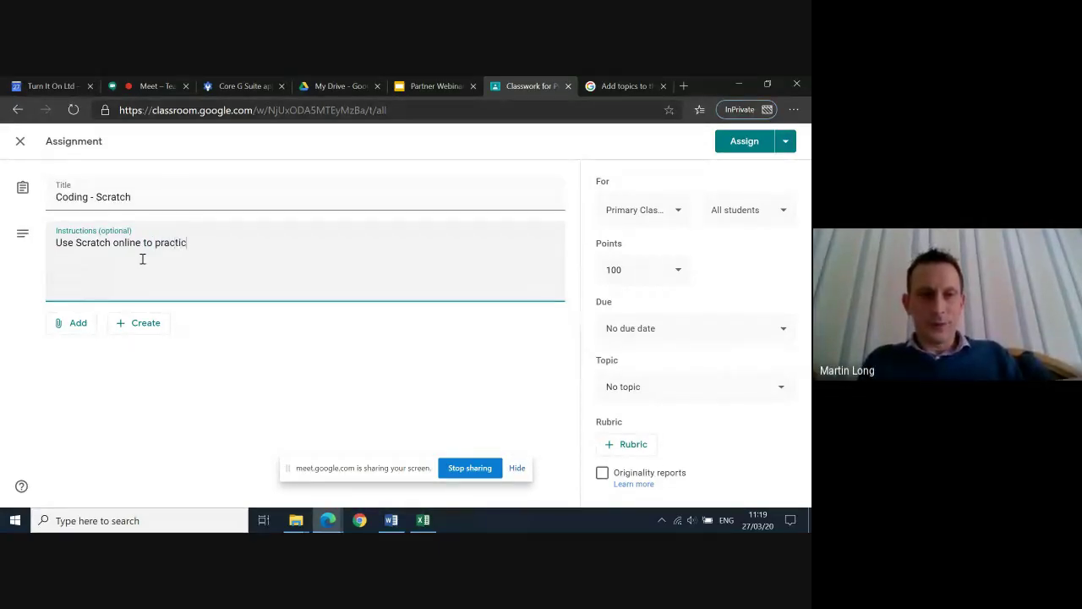
{"action": "type", "text": "e the block"}
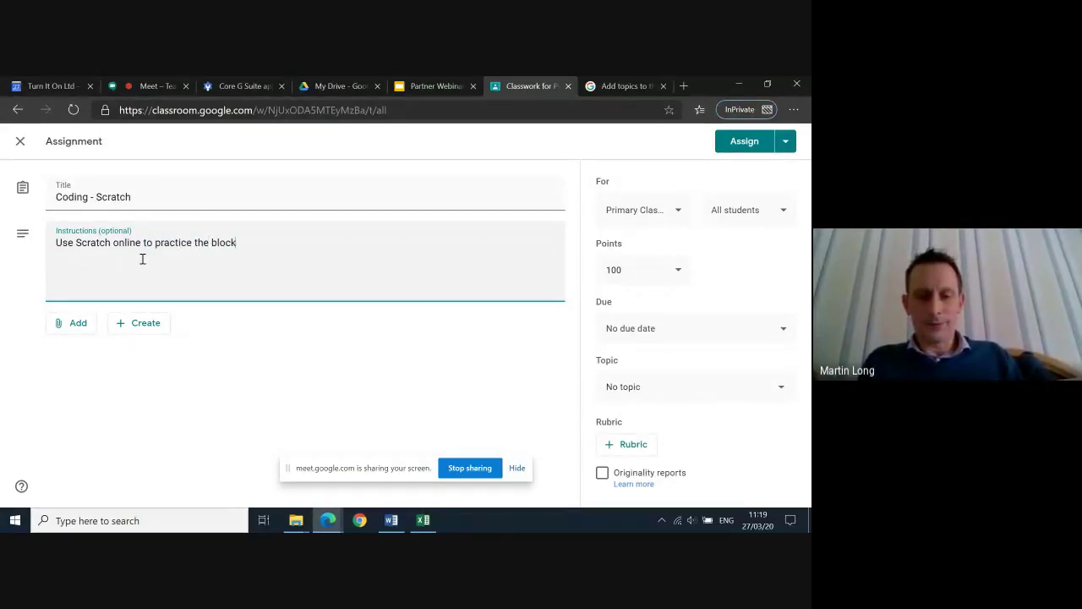
{"action": "type", "text": " base coding f"}
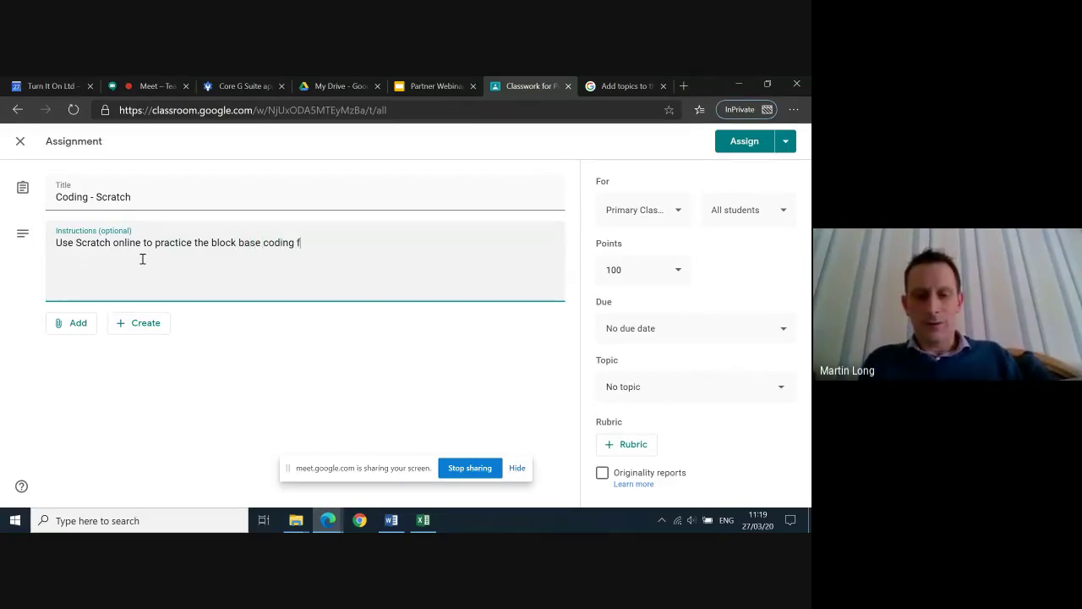
{"action": "type", "text": "rom laste"}
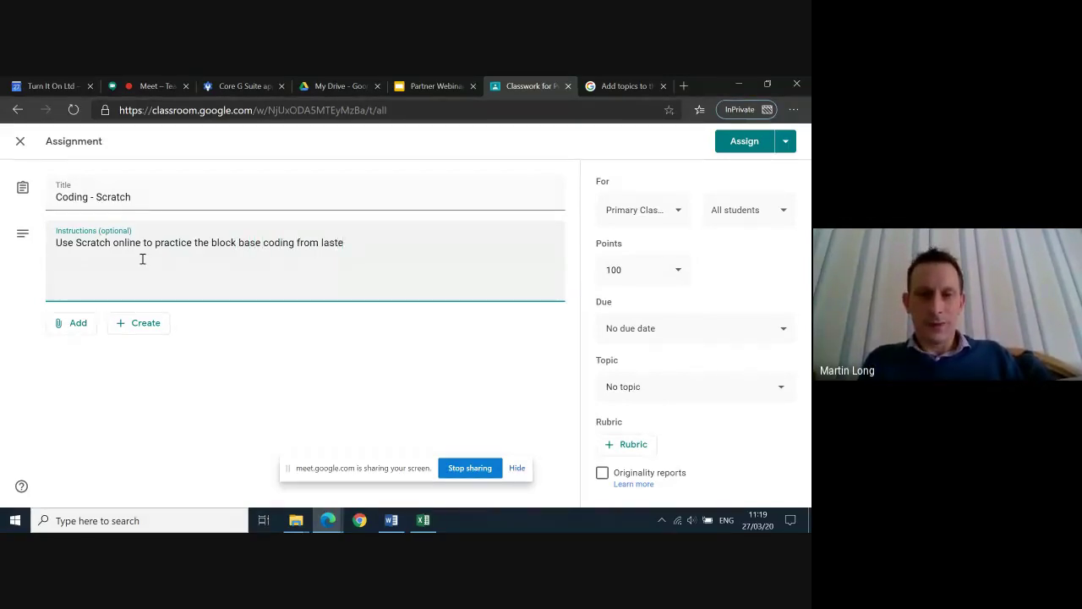
{"action": "key", "text": "BackSpace"}
{"action": "type", "text": "term a"}
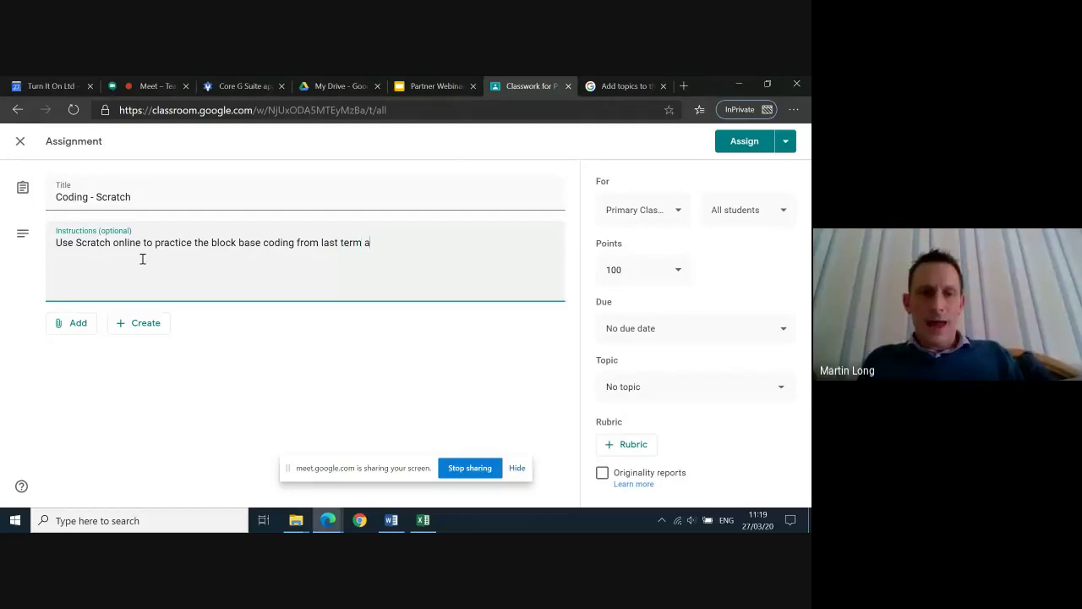
{"action": "type", "text": "n create a m"}
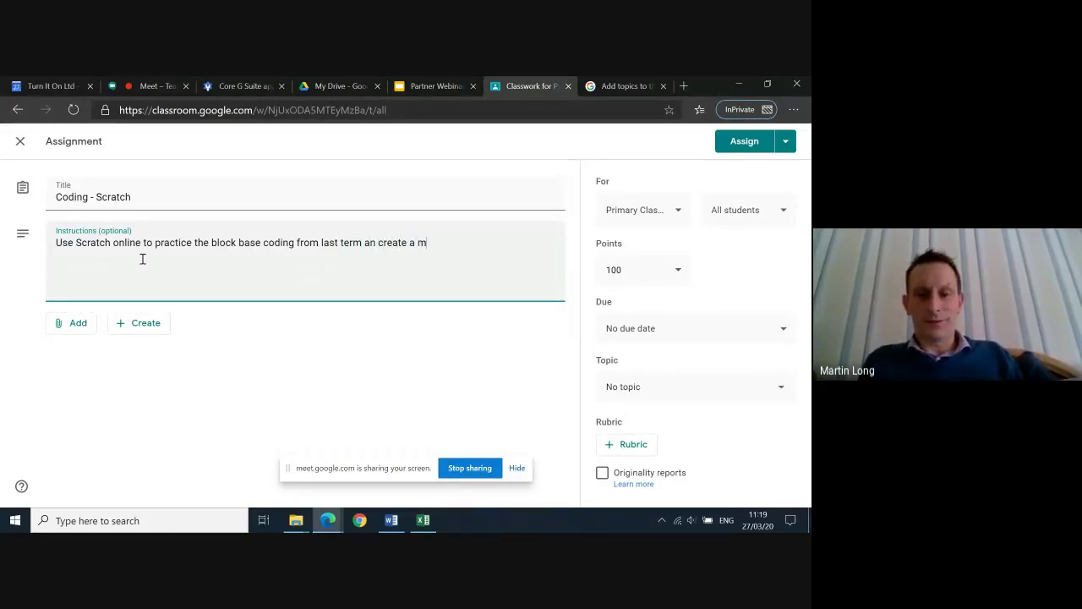
{"action": "type", "text": "usical inst"}
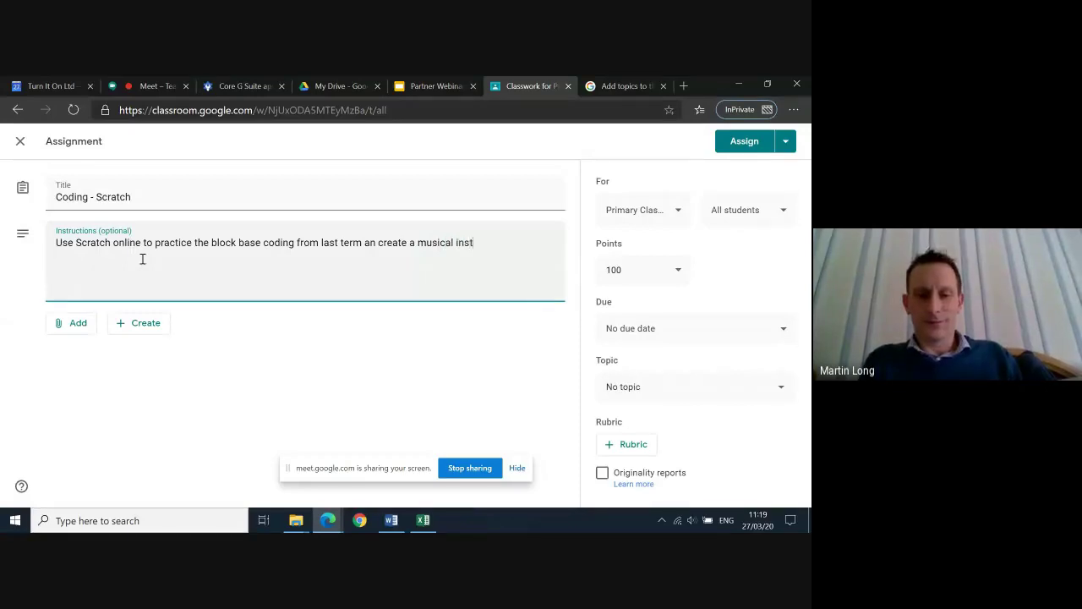
{"action": "type", "text": "rument."}
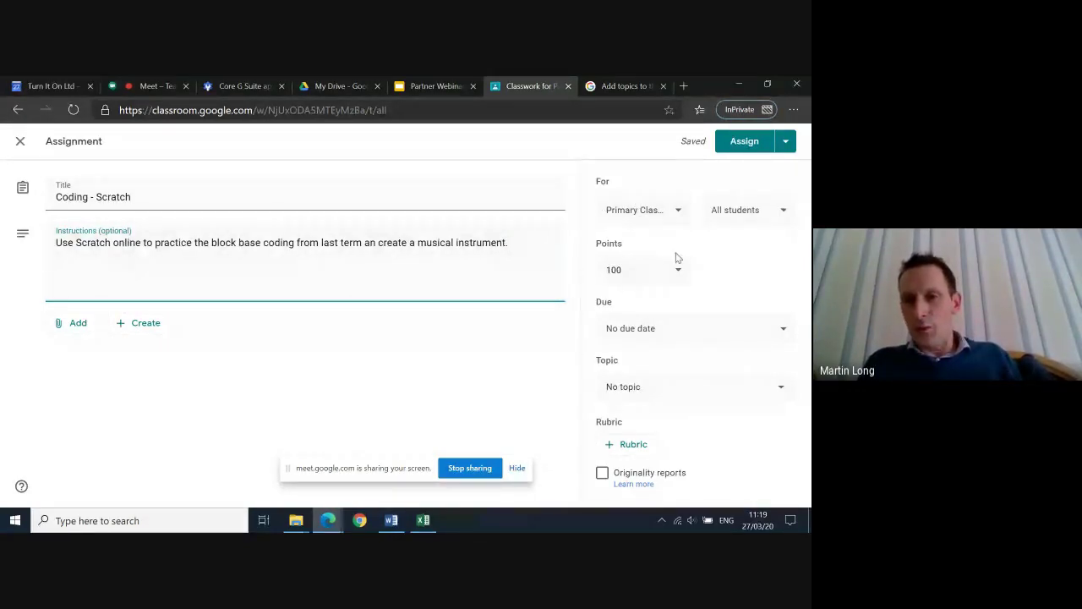
{"action": "left_click", "coordinate": [680, 214]}
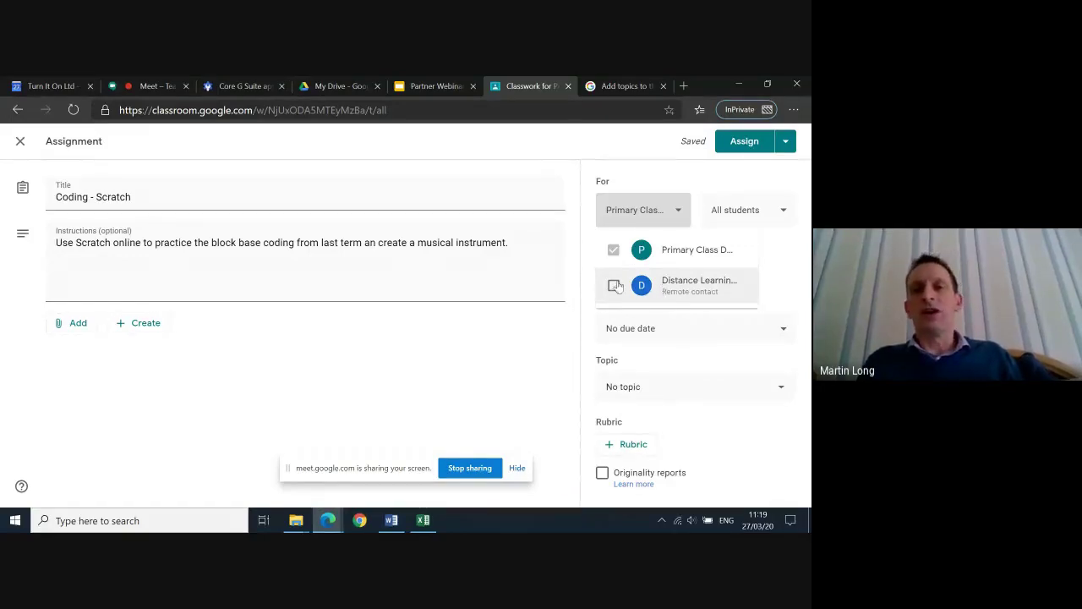
{"action": "left_click", "coordinate": [678, 218]}
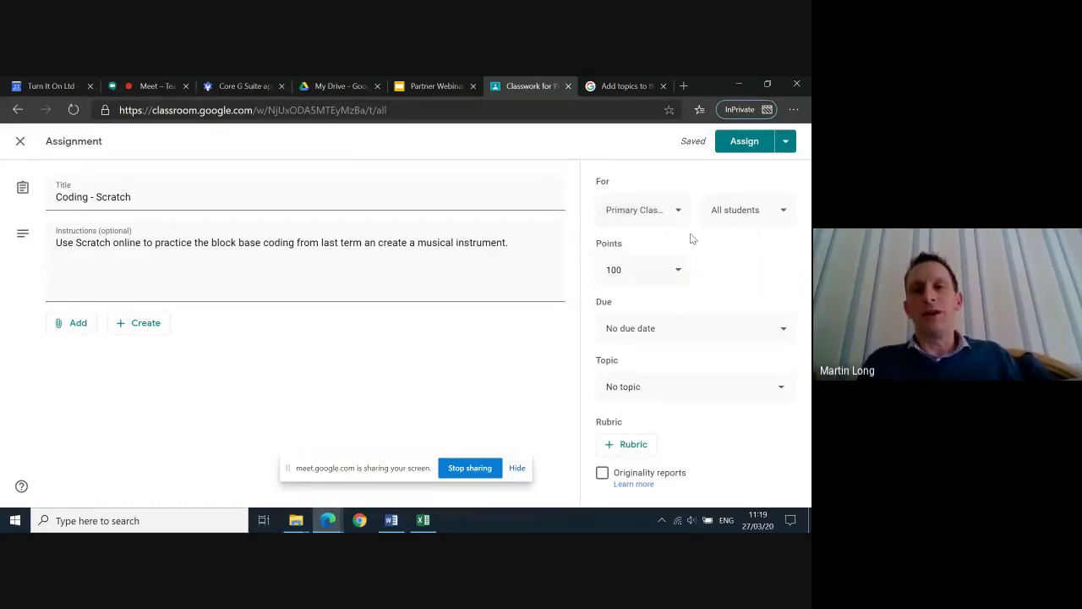
{"action": "left_click", "coordinate": [789, 216]}
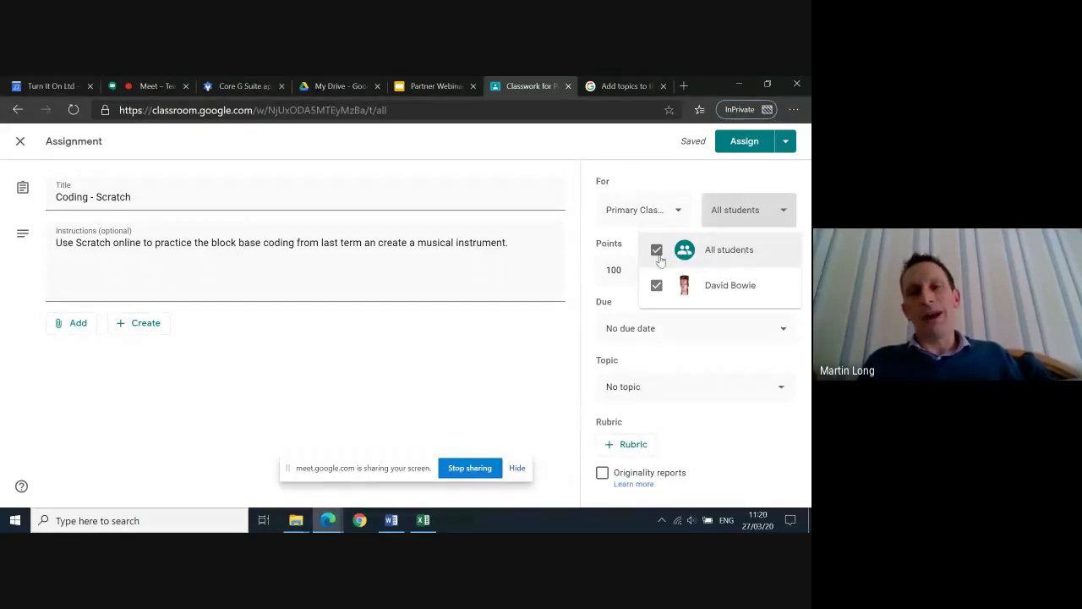
{"action": "left_click", "coordinate": [784, 217]}
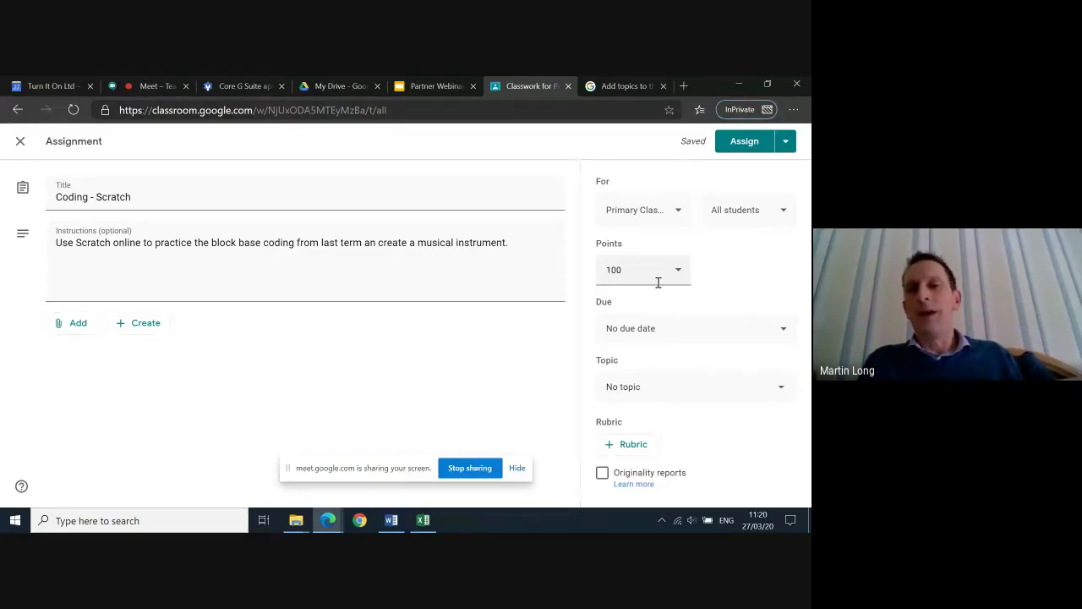
{"action": "left_click", "coordinate": [640, 274]}
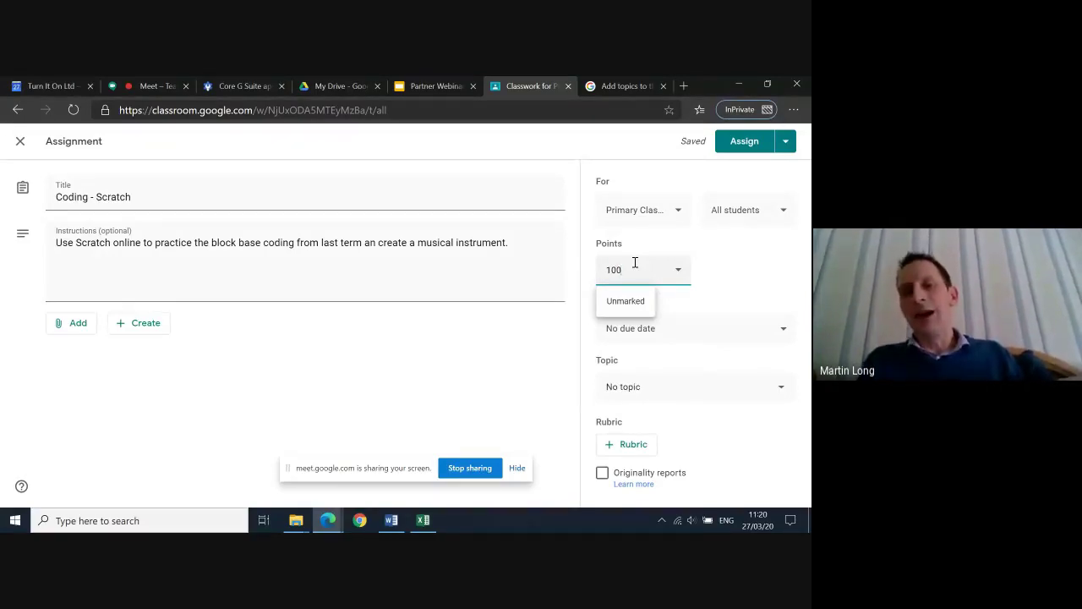
Change the Coding - Scratch assignment's points to 20
{"action": "key", "text": "BackSpace"}
{"action": "key", "text": "BackSpace"}
{"action": "type", "text": "20"}
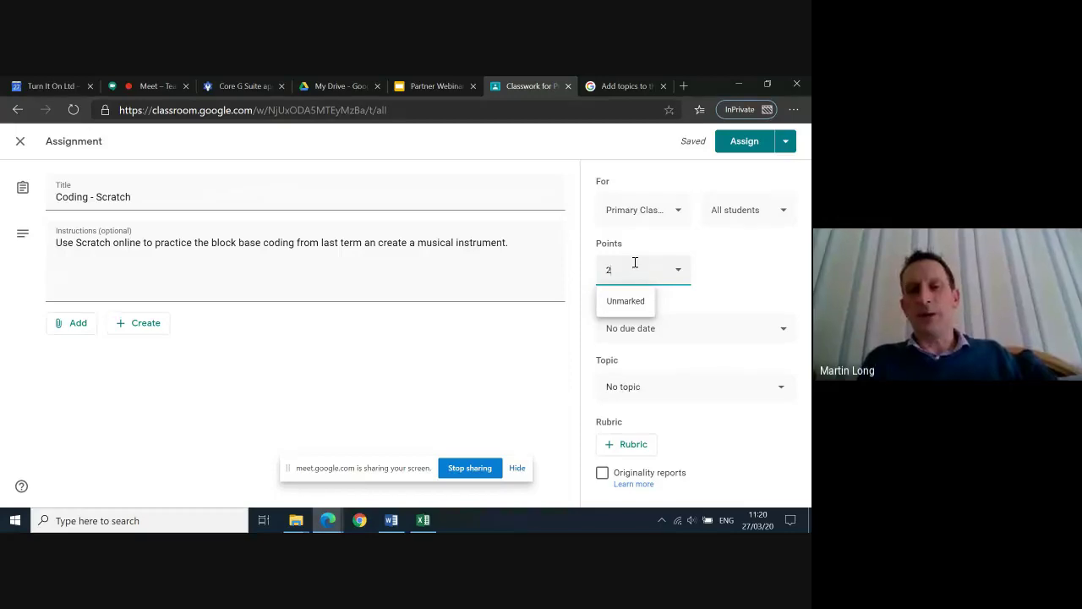
{"action": "left_click", "coordinate": [761, 283]}
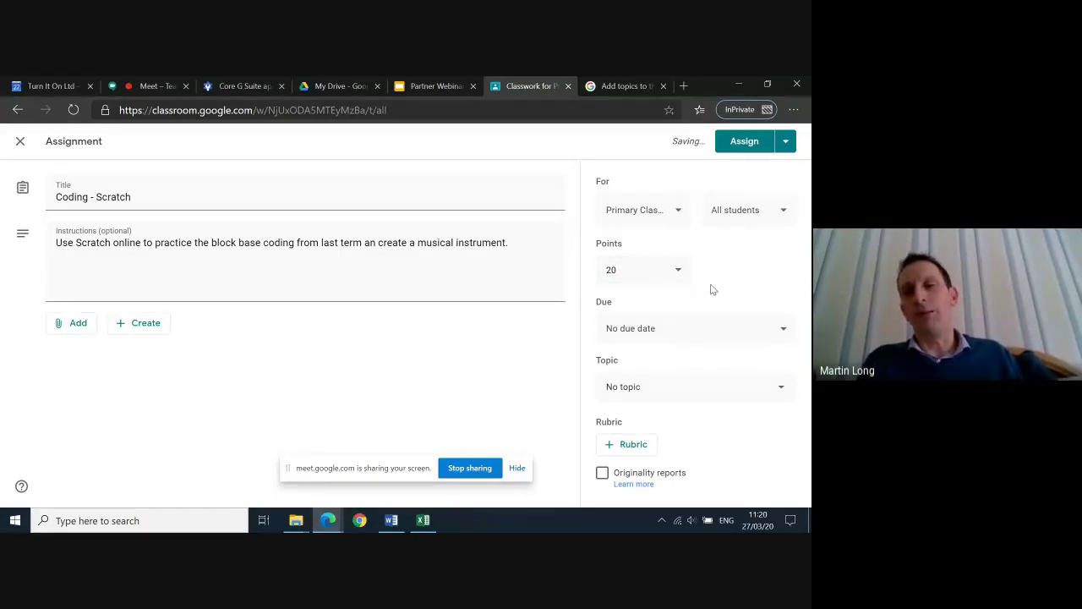
Set the assignment's due date to Monday 30 March
{"action": "left_click", "coordinate": [693, 335]}
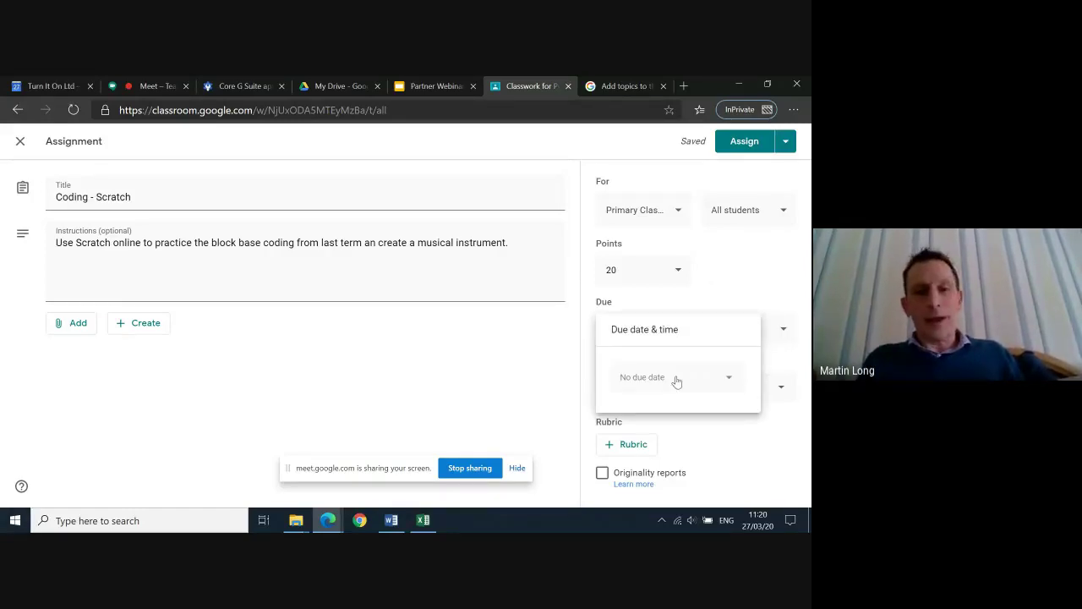
{"action": "left_click", "coordinate": [676, 378]}
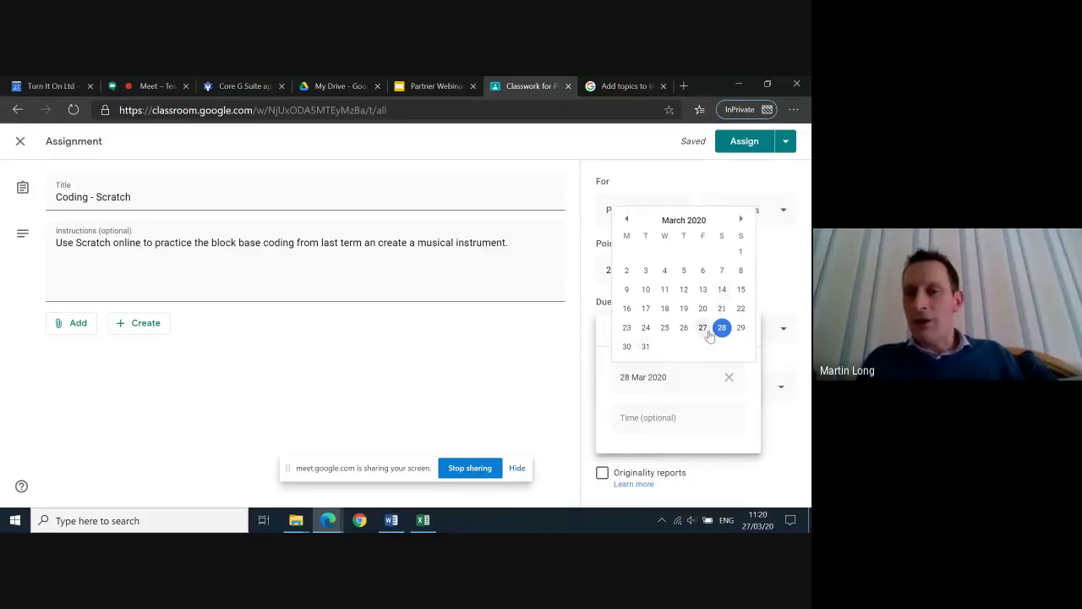
{"action": "left_click", "coordinate": [625, 355]}
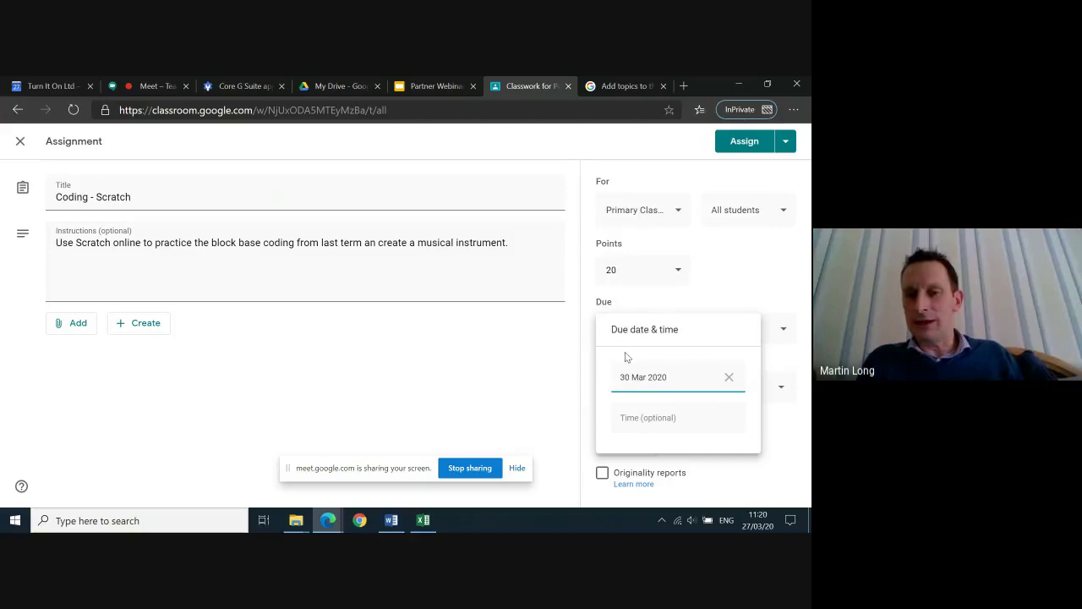
{"action": "left_click", "coordinate": [808, 376]}
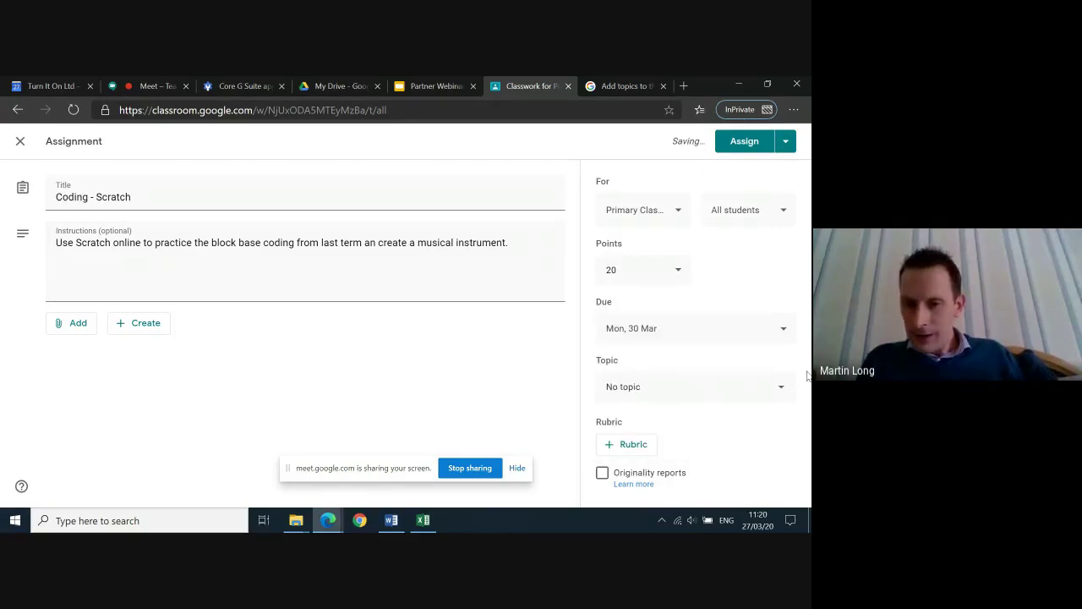
{"action": "left_click", "coordinate": [654, 397]}
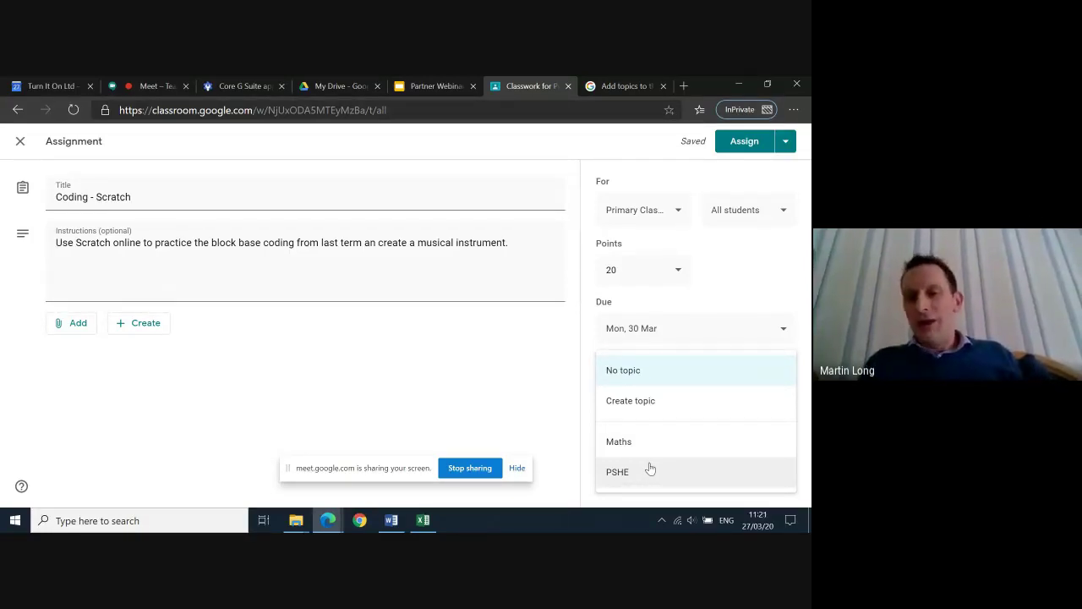
Enter a new Computing topic for the assignment
{"action": "left_click", "coordinate": [634, 406]}
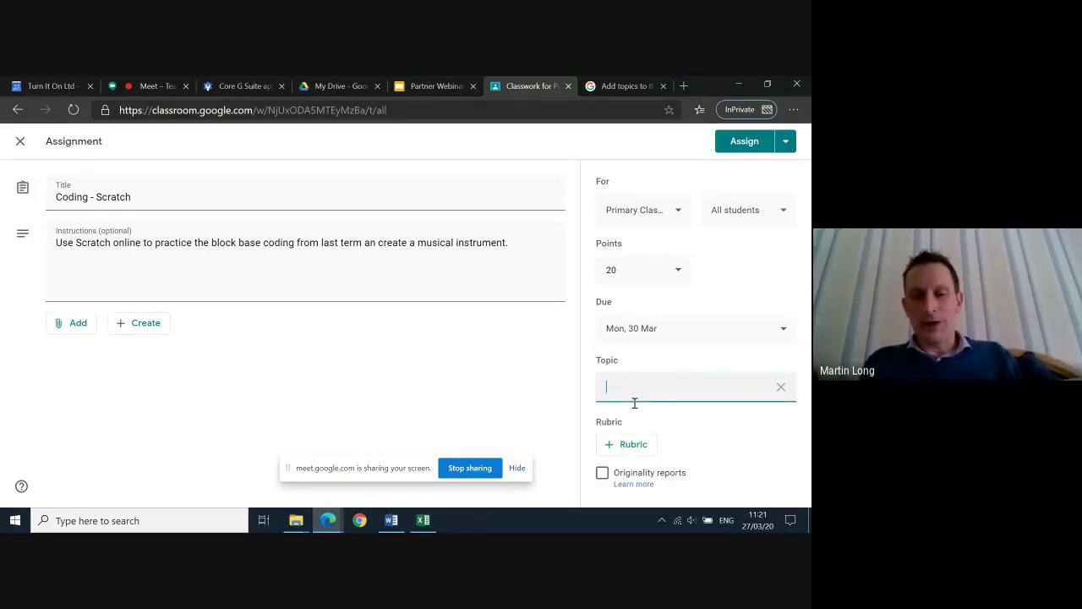
{"action": "type", "text": "Computing"}
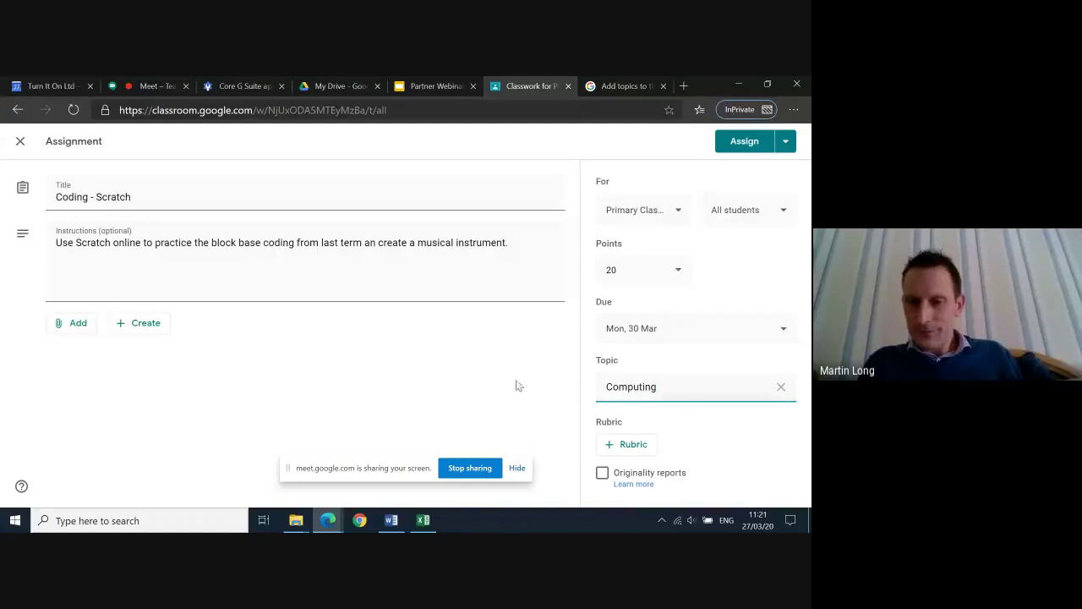
{"action": "left_click", "coordinate": [594, 405]}
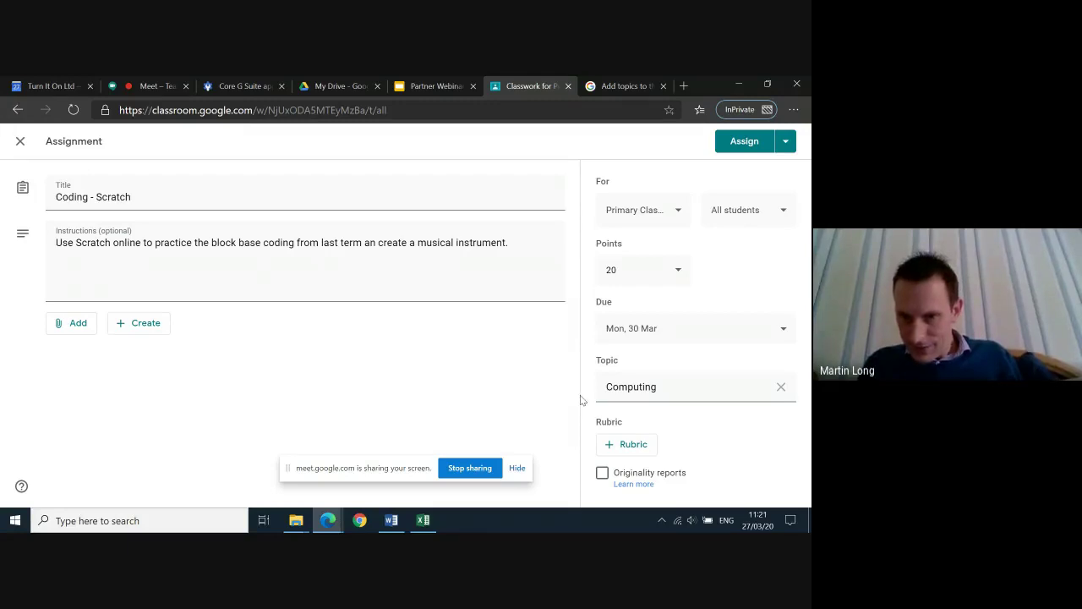
{"action": "left_click", "coordinate": [649, 387]}
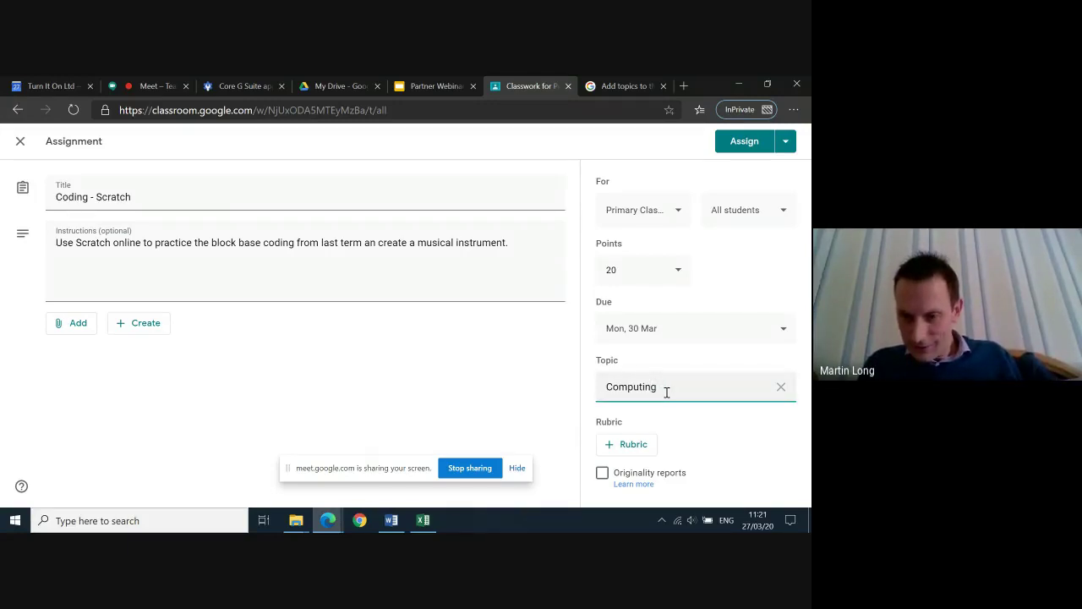
{"action": "left_click", "coordinate": [583, 436]}
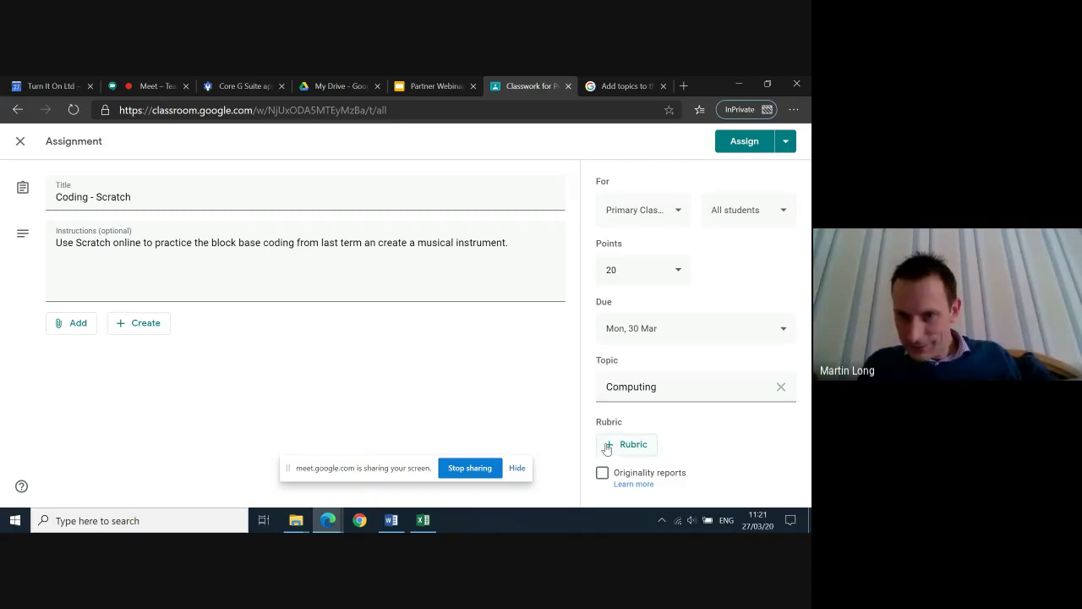
Discard the Computing topic and file the assignment under Maths instead
{"action": "left_click", "coordinate": [783, 387]}
{"action": "left_click", "coordinate": [667, 394]}
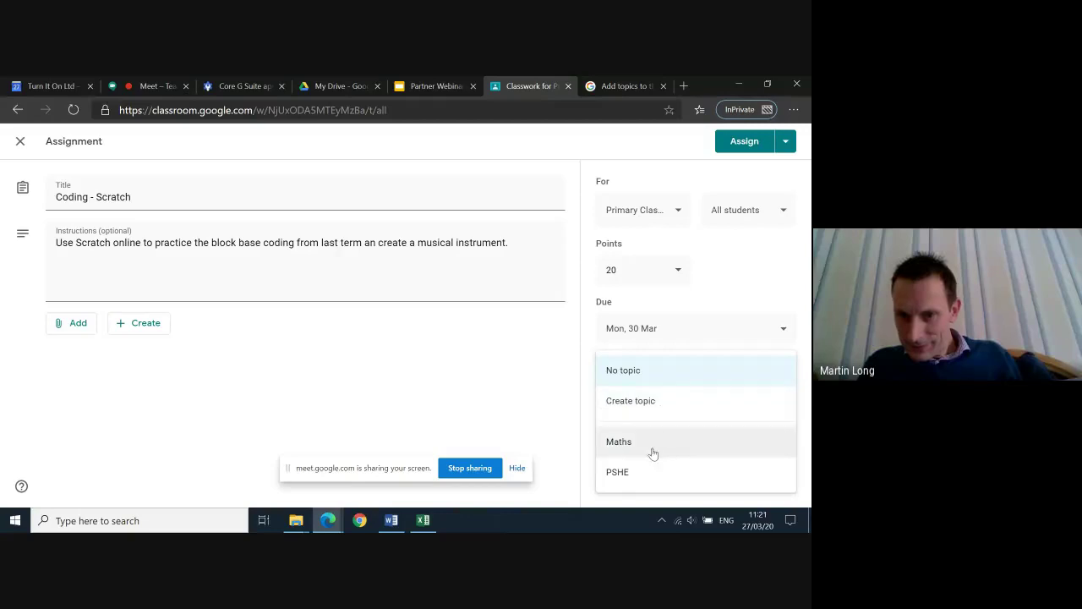
{"action": "left_click", "coordinate": [651, 413]}
{"action": "type", "text": "Co"}
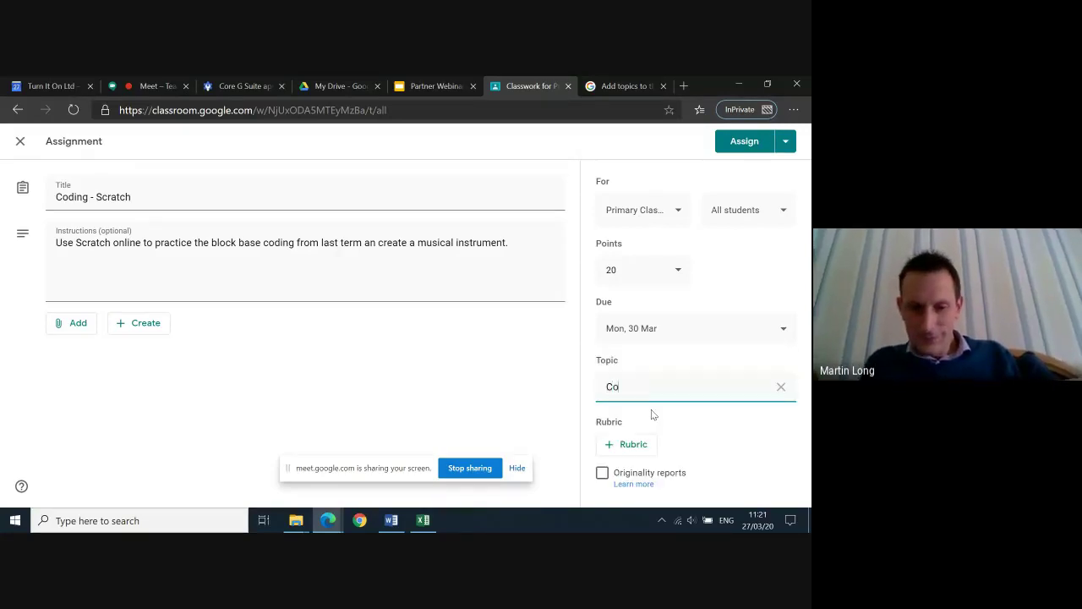
{"action": "type", "text": "mputing"}
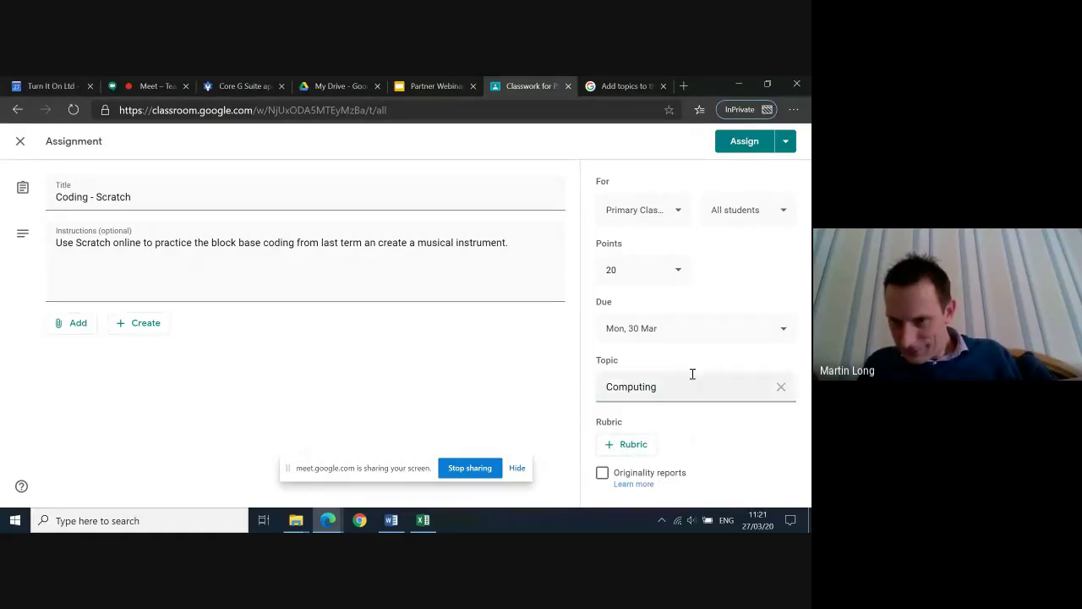
{"action": "left_click", "coordinate": [781, 386]}
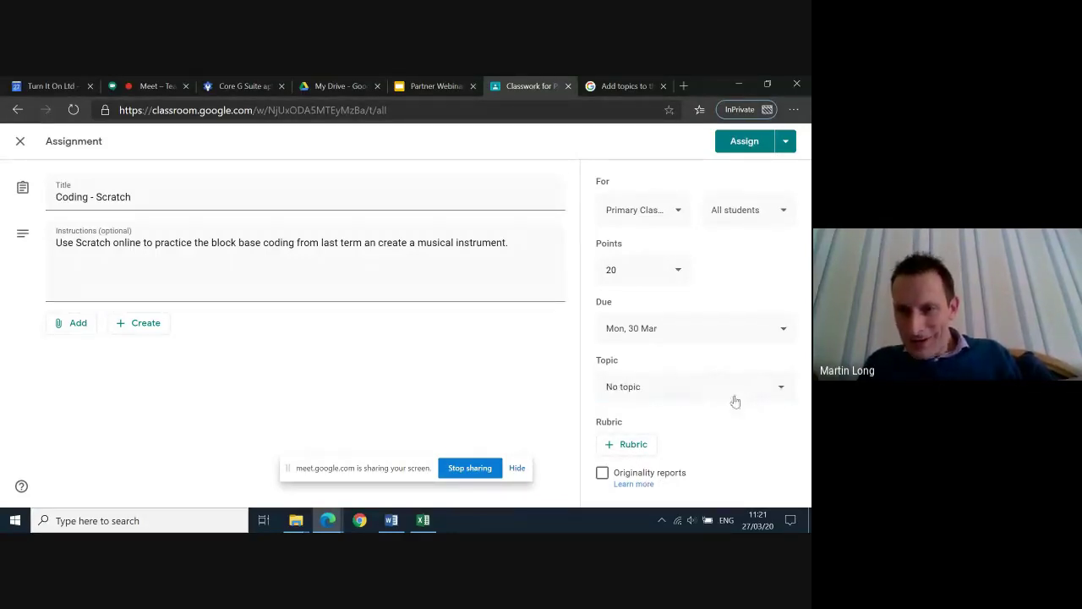
{"action": "left_click", "coordinate": [732, 395]}
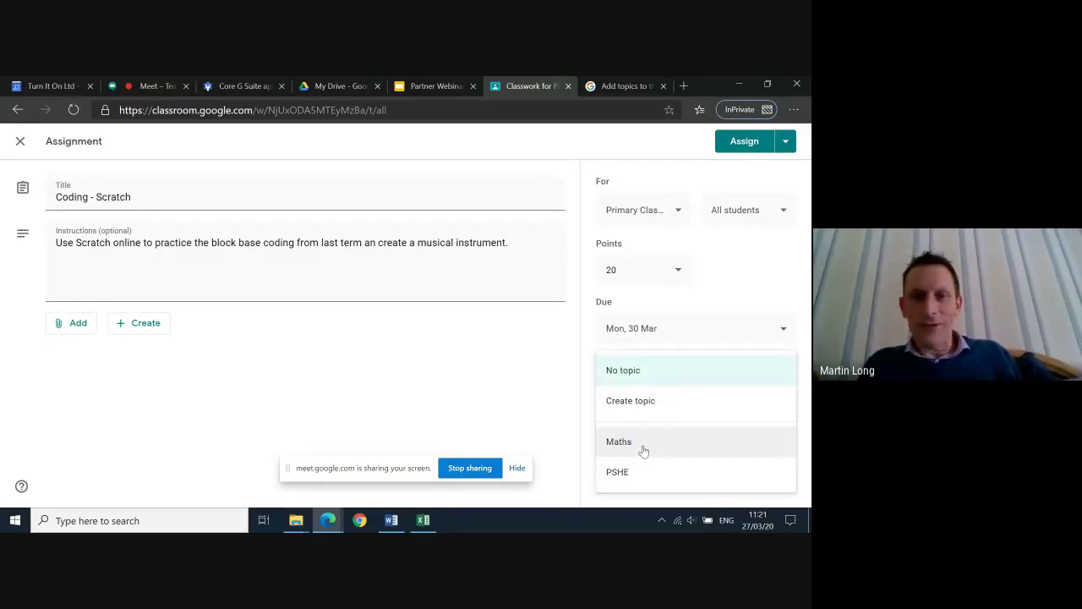
{"action": "left_click", "coordinate": [642, 451]}
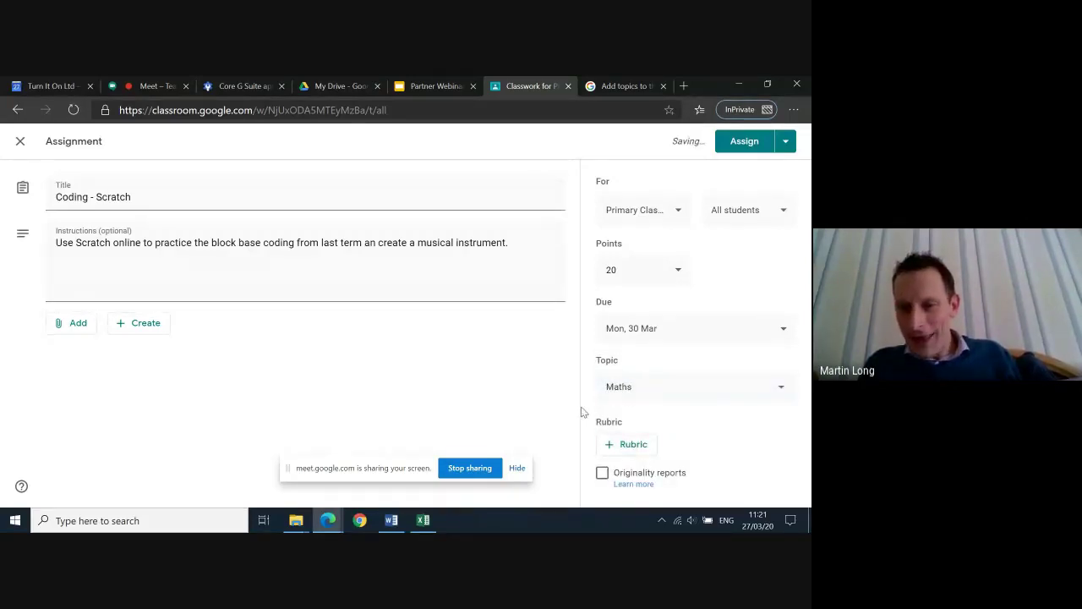
Create a new rubric with points sorted in descending order
{"action": "left_click", "coordinate": [612, 448]}
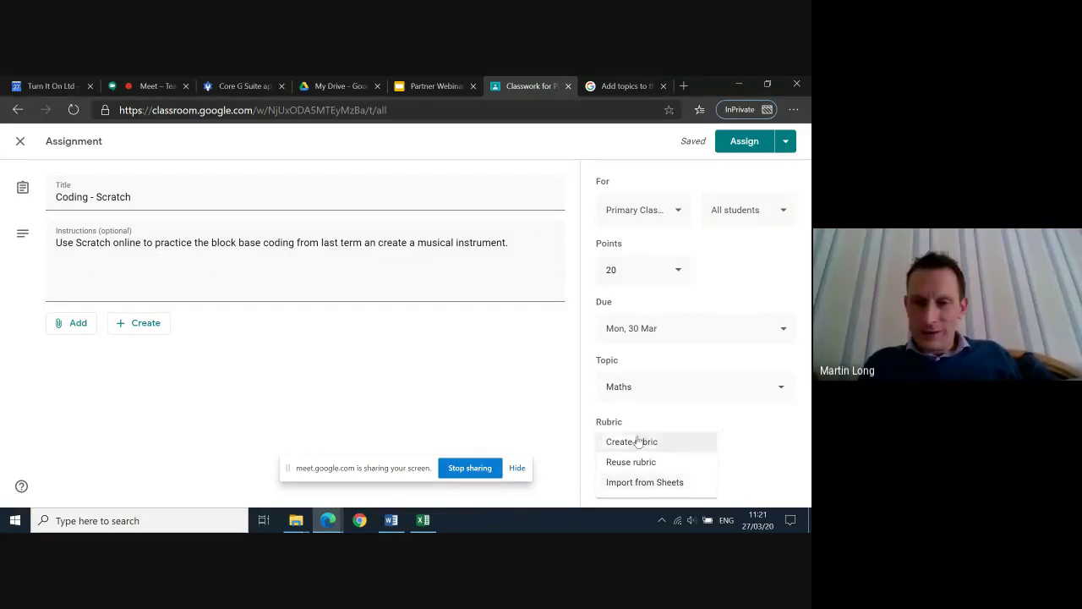
{"action": "left_click", "coordinate": [637, 440]}
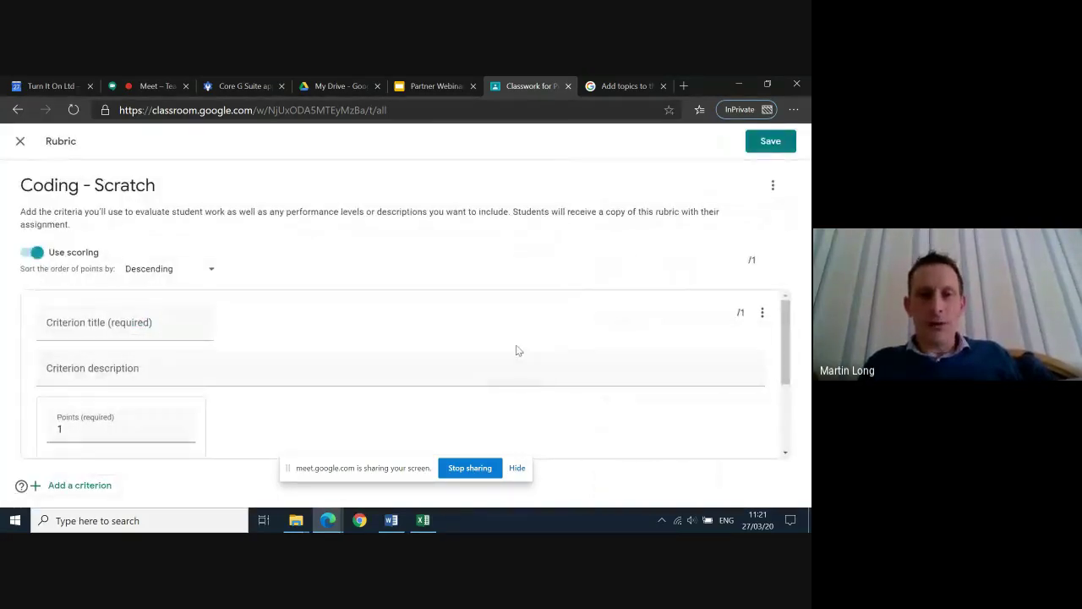
{"action": "scroll", "coordinate": [516, 350], "scroll_direction": "down", "scroll_amount": 2}
{"action": "scroll", "coordinate": [514, 350], "scroll_direction": "up", "scroll_amount": 2}
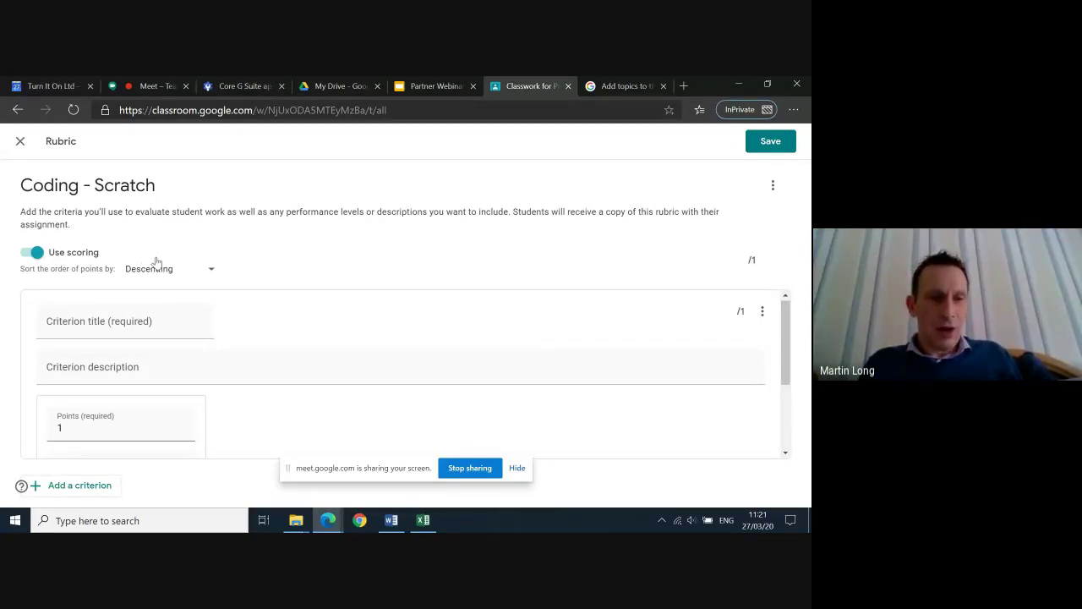
{"action": "left_click", "coordinate": [210, 270]}
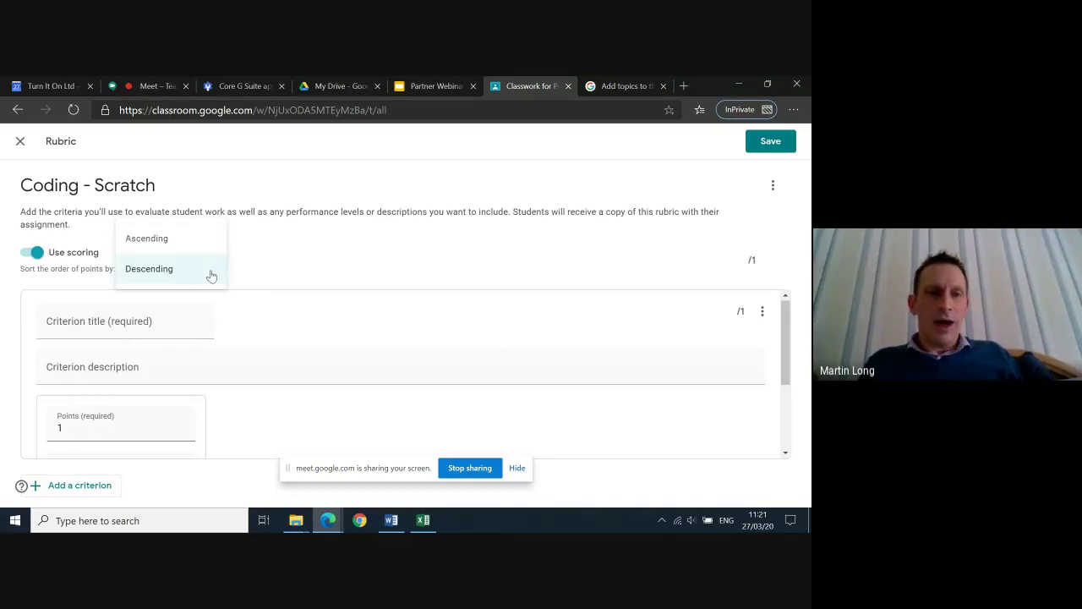
{"action": "left_click", "coordinate": [283, 264]}
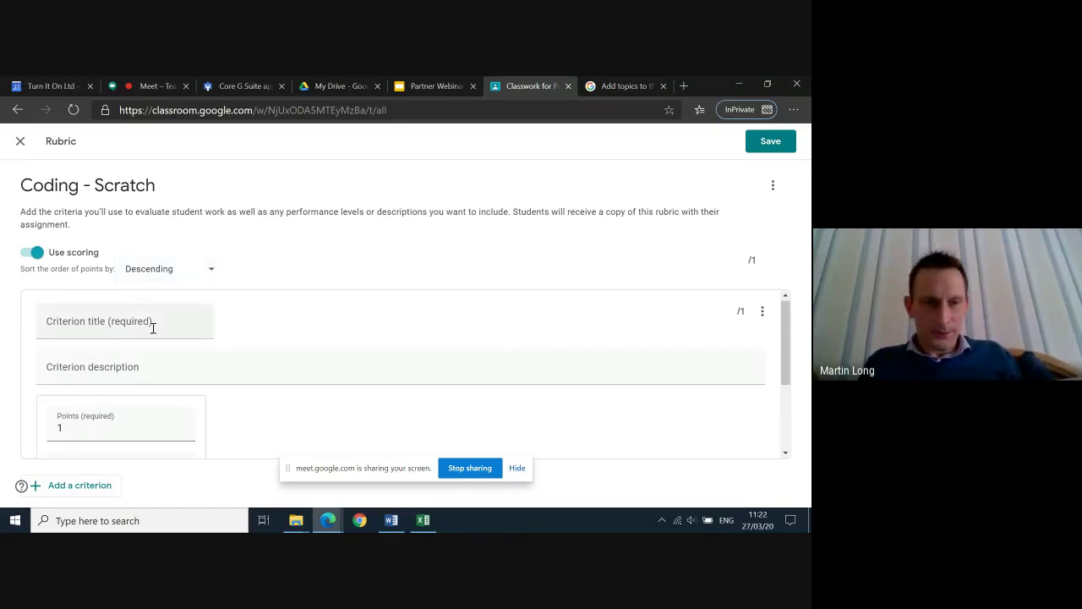
Title the rubric criterion 'Using Block Based Coding'
{"action": "left_click", "coordinate": [100, 328]}
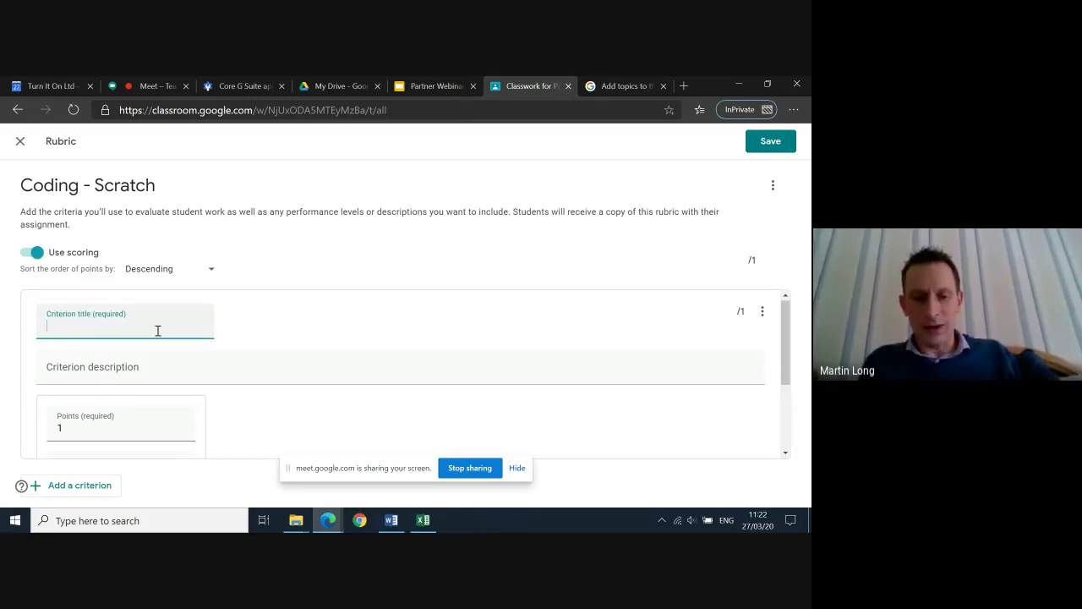
{"action": "type", "text": "Uisng"}
{"action": "key", "text": "BackSpace"}
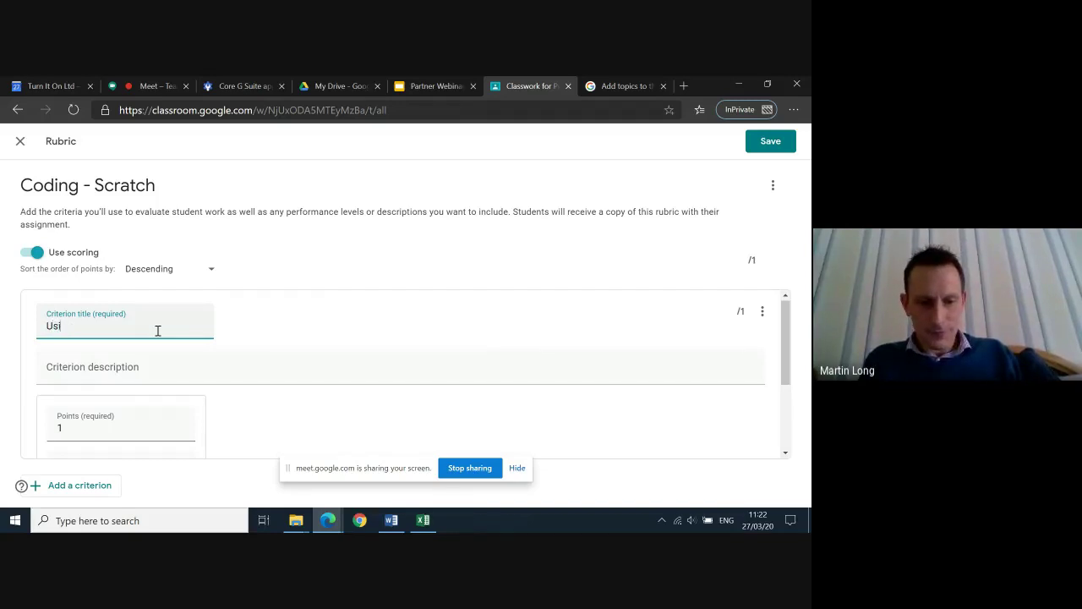
{"action": "type", "text": "ng Bl"}
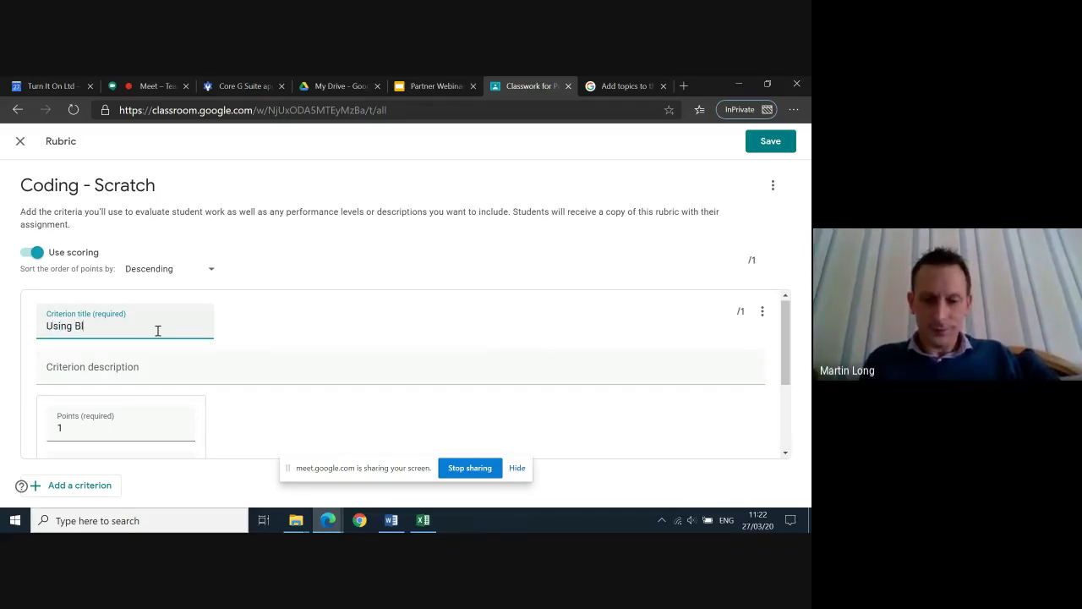
{"action": "type", "text": "ock Based Coding"}
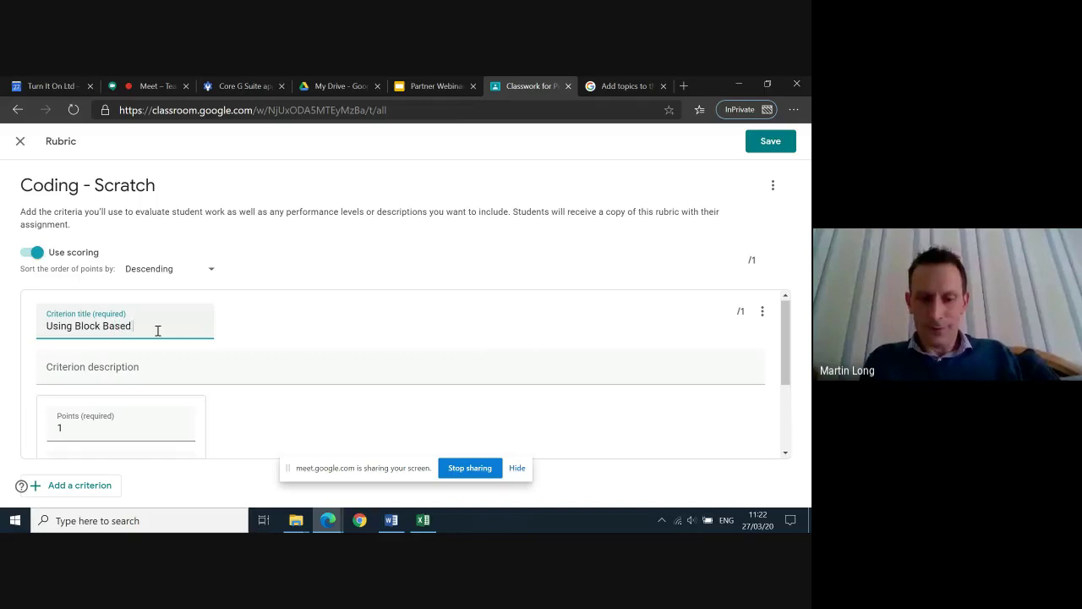
{"action": "left_click", "coordinate": [111, 377]}
{"action": "scroll", "coordinate": [286, 372], "scroll_direction": "down", "scroll_amount": 1}
{"action": "scroll", "coordinate": [285, 372], "scroll_direction": "down", "scroll_amount": 1}
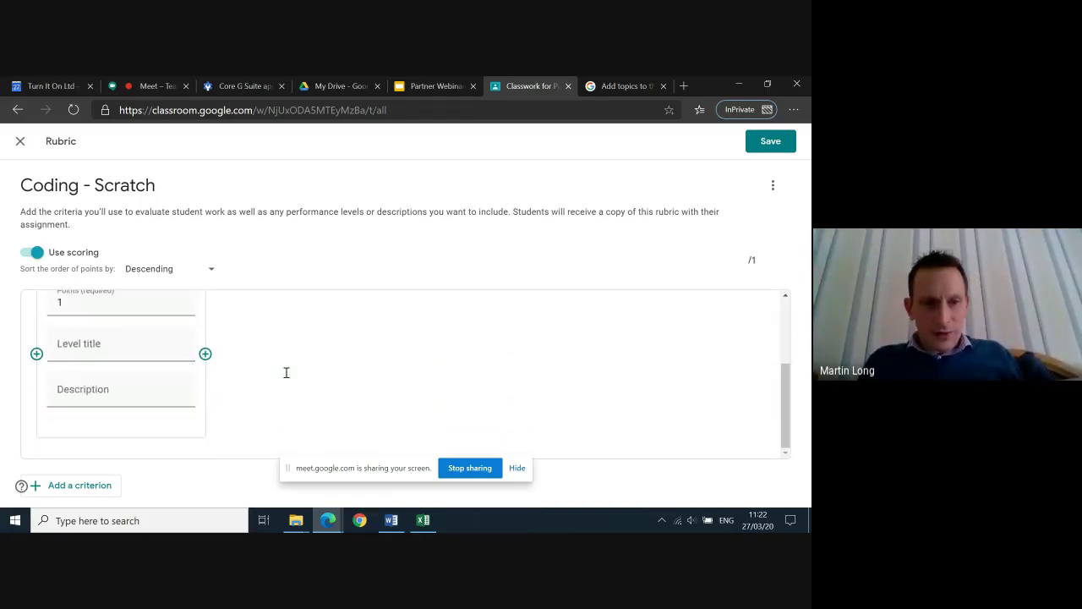
{"action": "scroll", "coordinate": [114, 360], "scroll_direction": "up", "scroll_amount": 1}
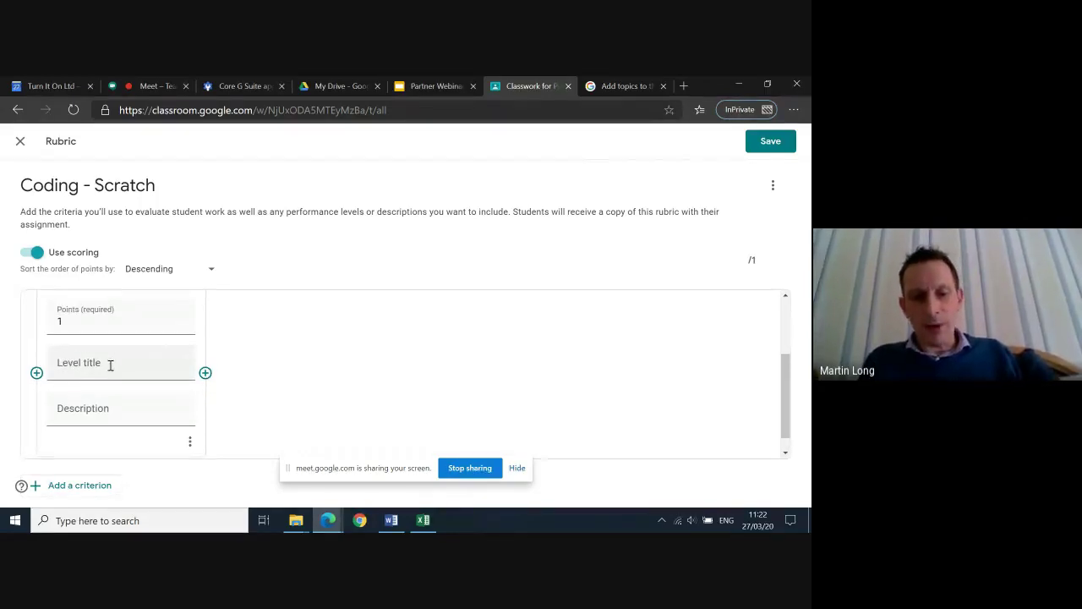
Add a 1-point level 'Using repeats' described 'Loops in coding', and save the rubric
{"action": "left_click", "coordinate": [183, 373]}
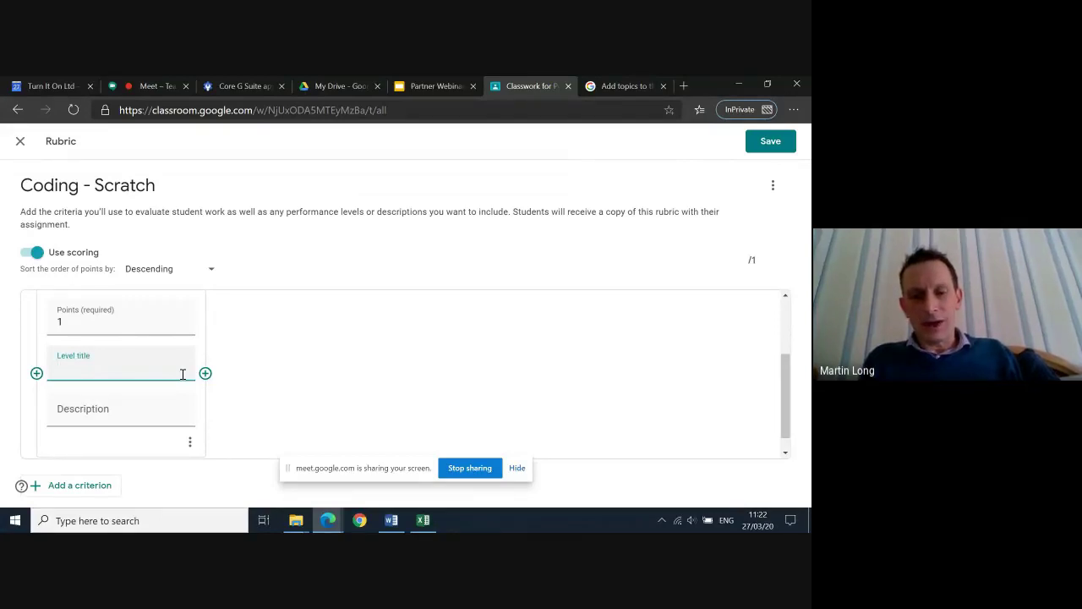
{"action": "type", "text": "Usinf"}
{"action": "key", "text": "BackSpace"}
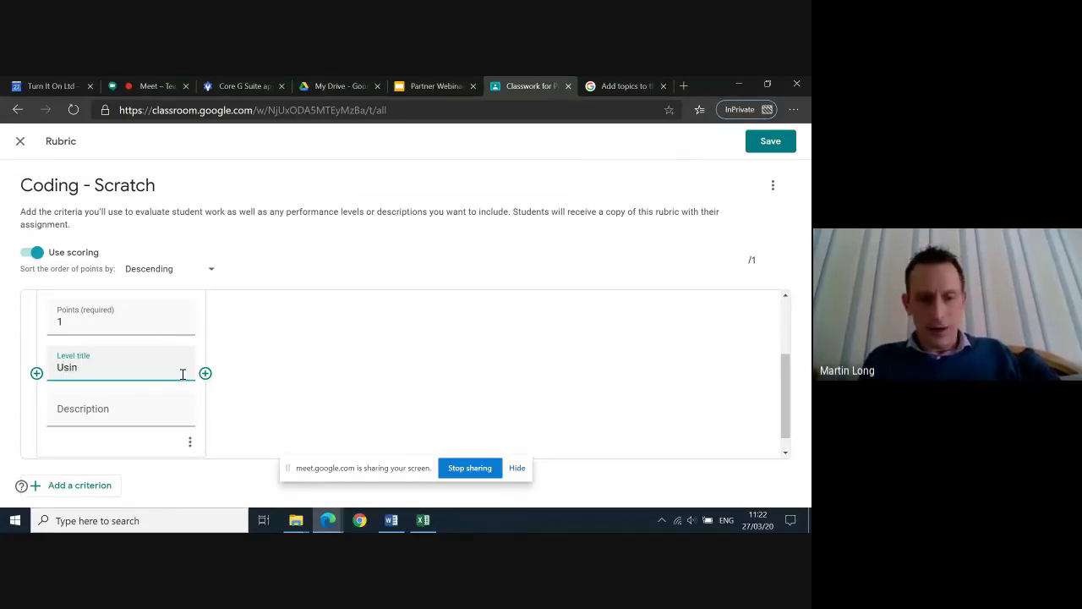
{"action": "type", "text": "g rep"}
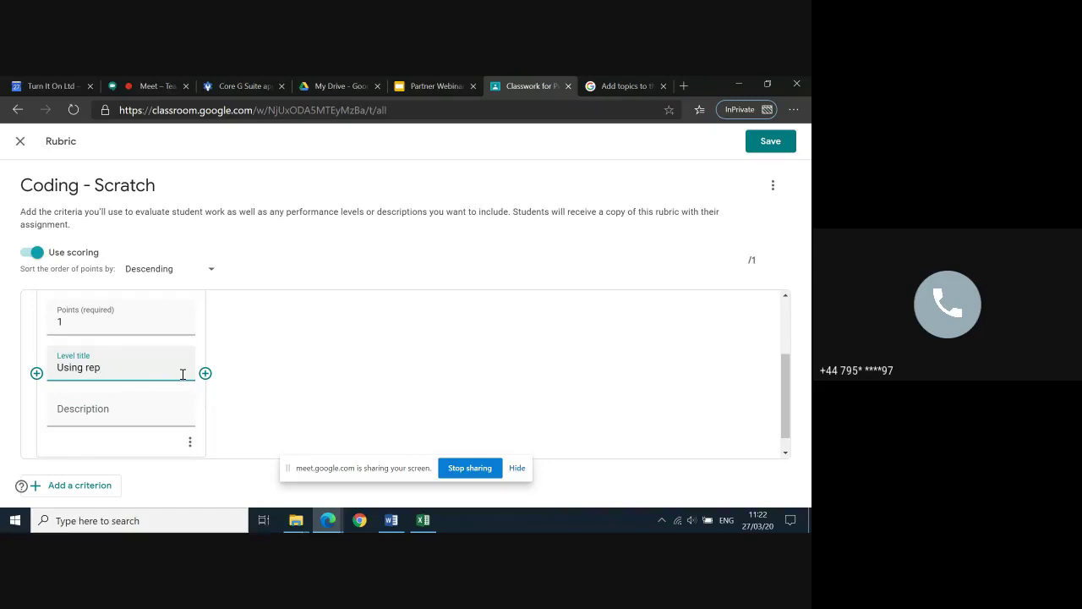
{"action": "type", "text": "eats"}
{"action": "left_click", "coordinate": [143, 418]}
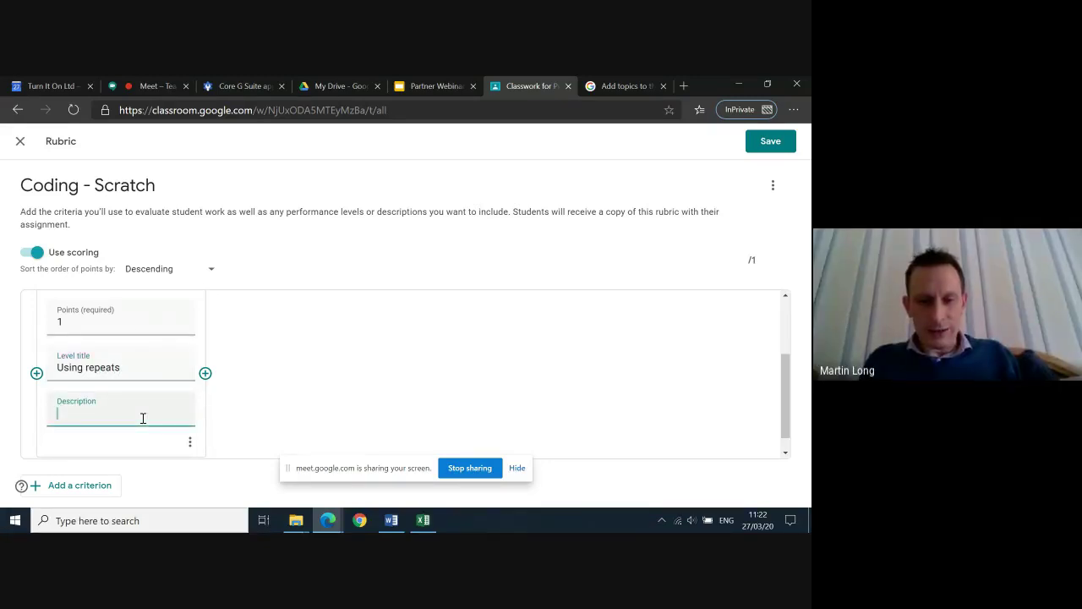
{"action": "type", "text": "Loop"}
{"action": "key", "text": "BackSpace"}
{"action": "type", "text": "op"}
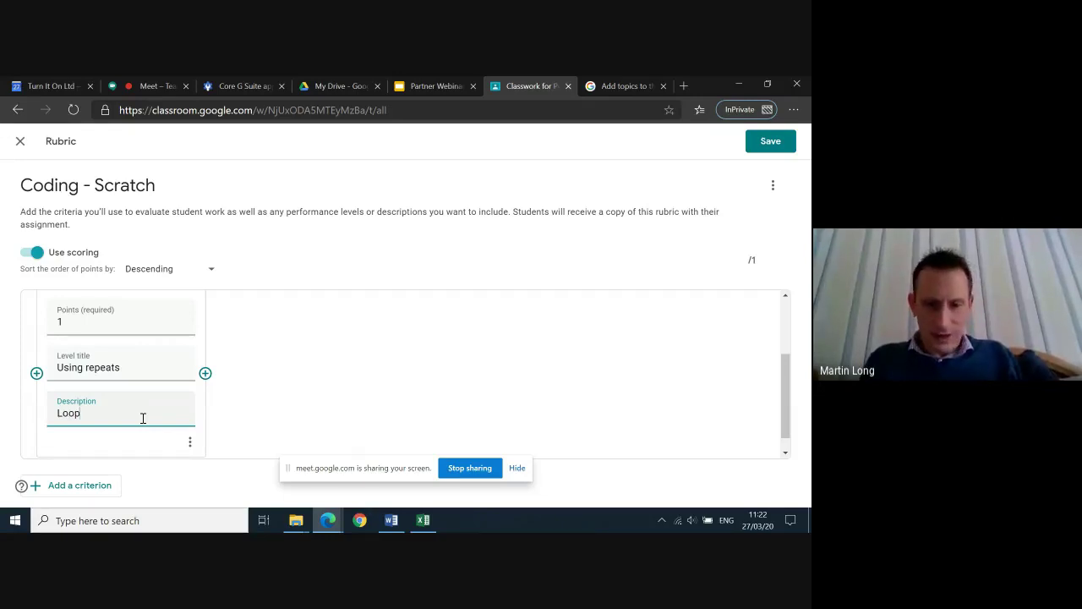
{"action": "type", "text": "s in"}
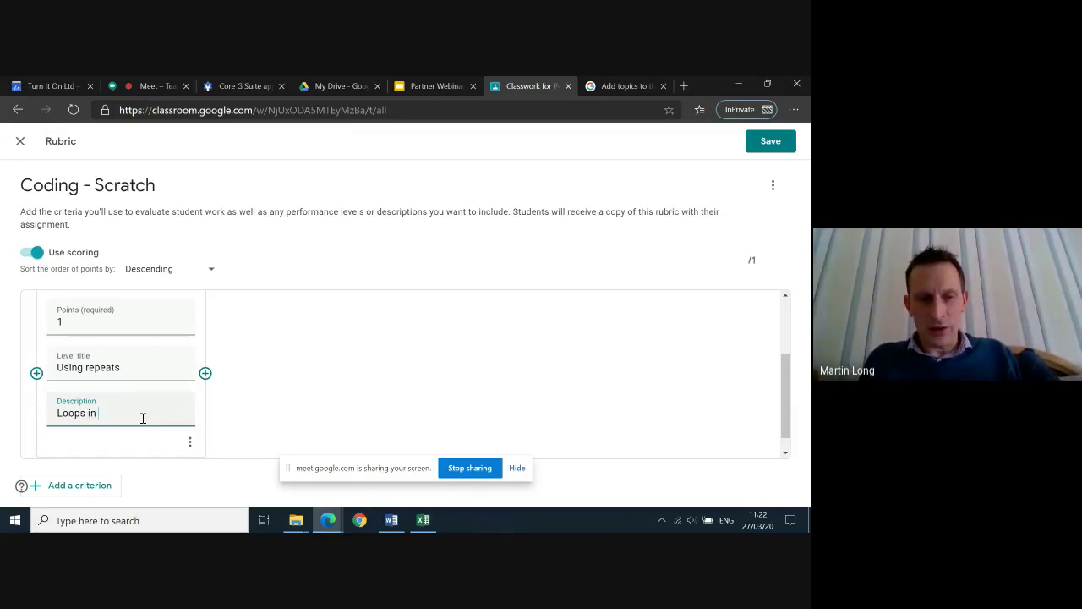
{"action": "type", "text": " co"}
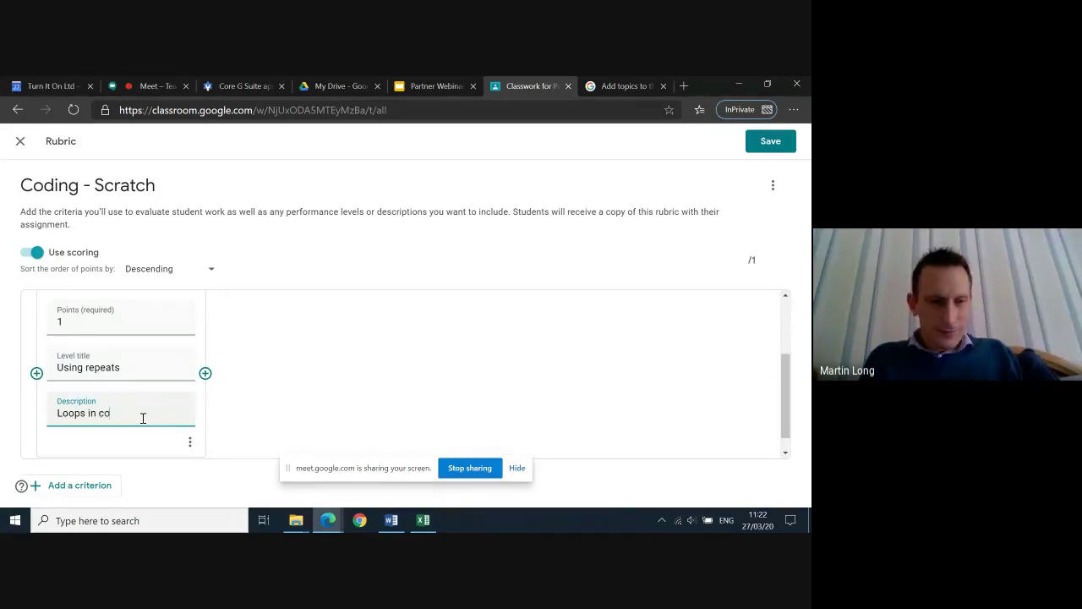
{"action": "key", "text": "BackSpace"}
{"action": "type", "text": "od"}
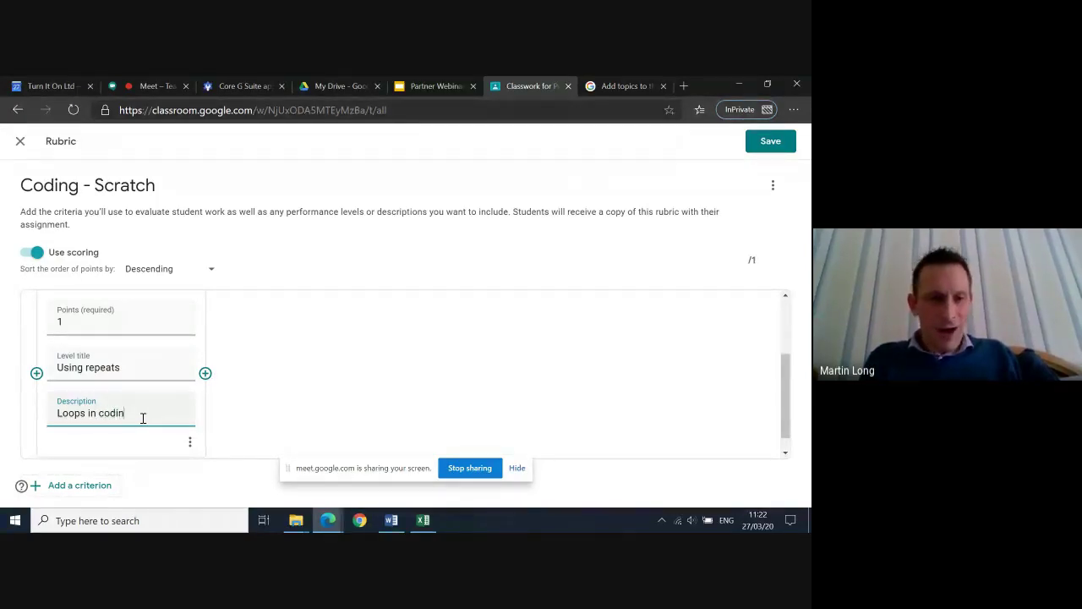
{"action": "type", "text": "ing"}
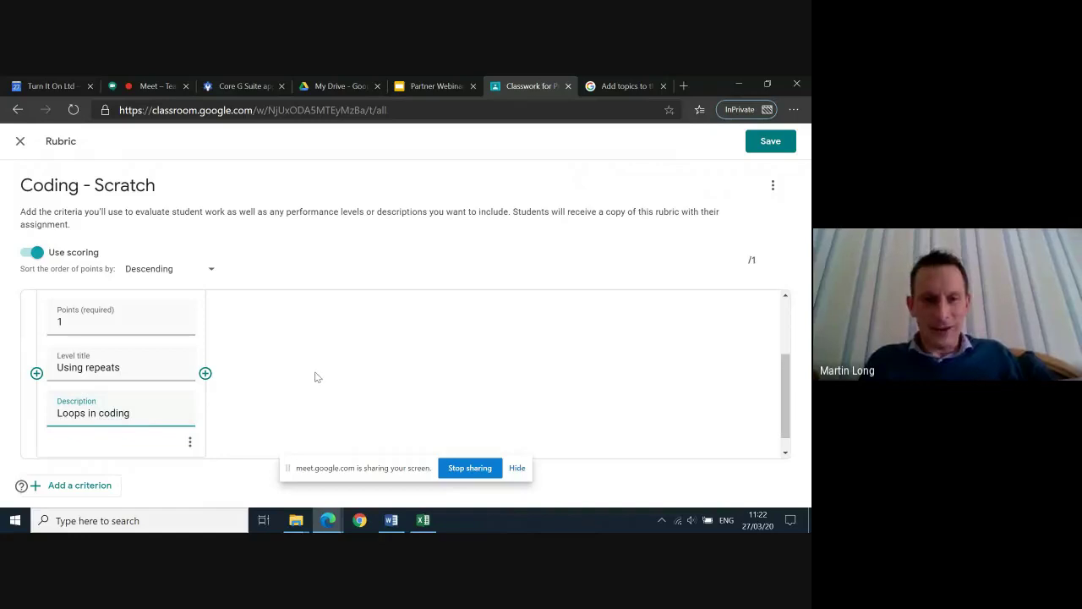
{"action": "left_click", "coordinate": [774, 145]}
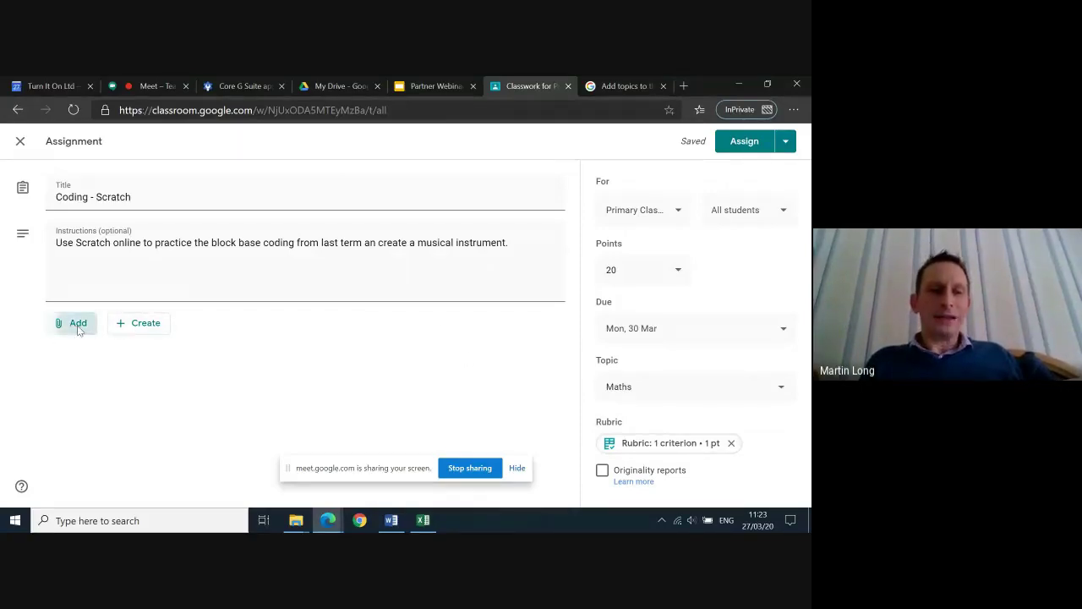
Choose Add > Link on Coding - Scratch, then open a new blank browser tab
{"action": "left_click", "coordinate": [72, 323]}
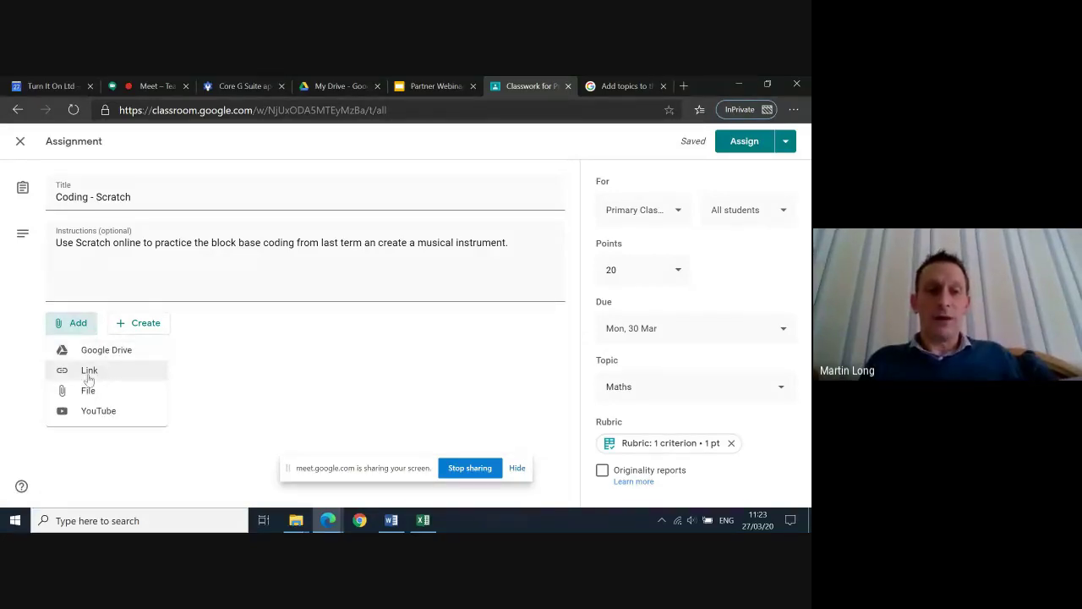
{"action": "left_click", "coordinate": [89, 371]}
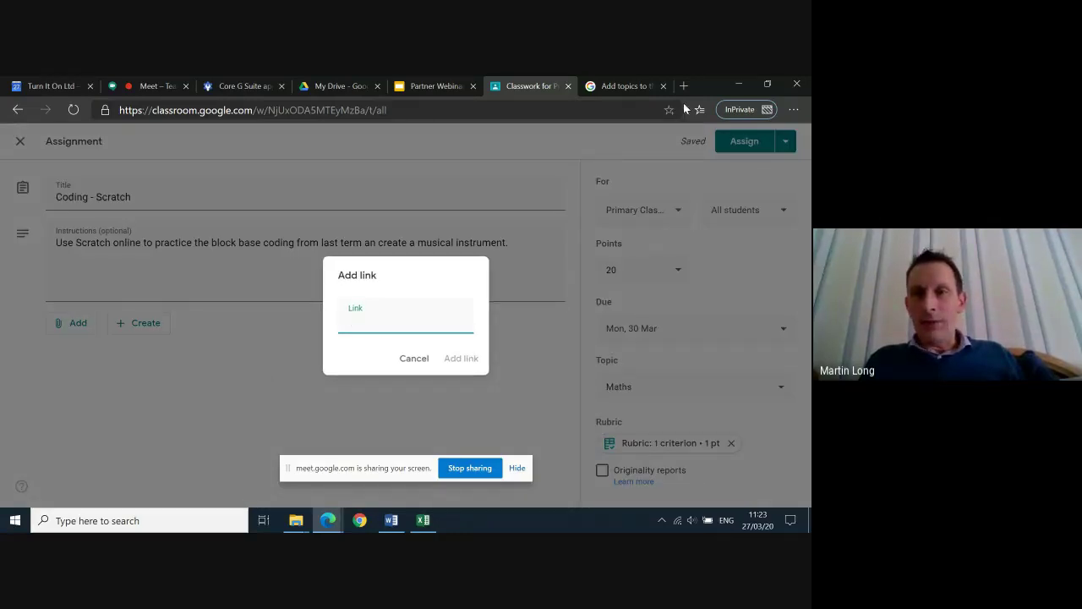
{"action": "left_click", "coordinate": [683, 85]}
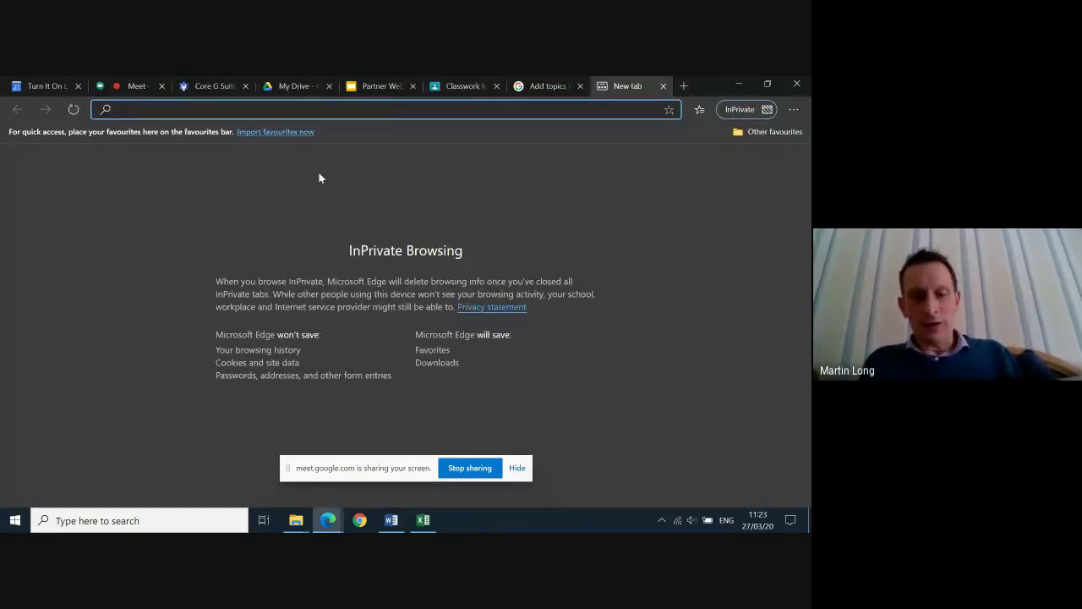
Search for Scratch, open the scratch.mit.edu project editor and copy its URL
{"action": "type", "text": "Scratch"}
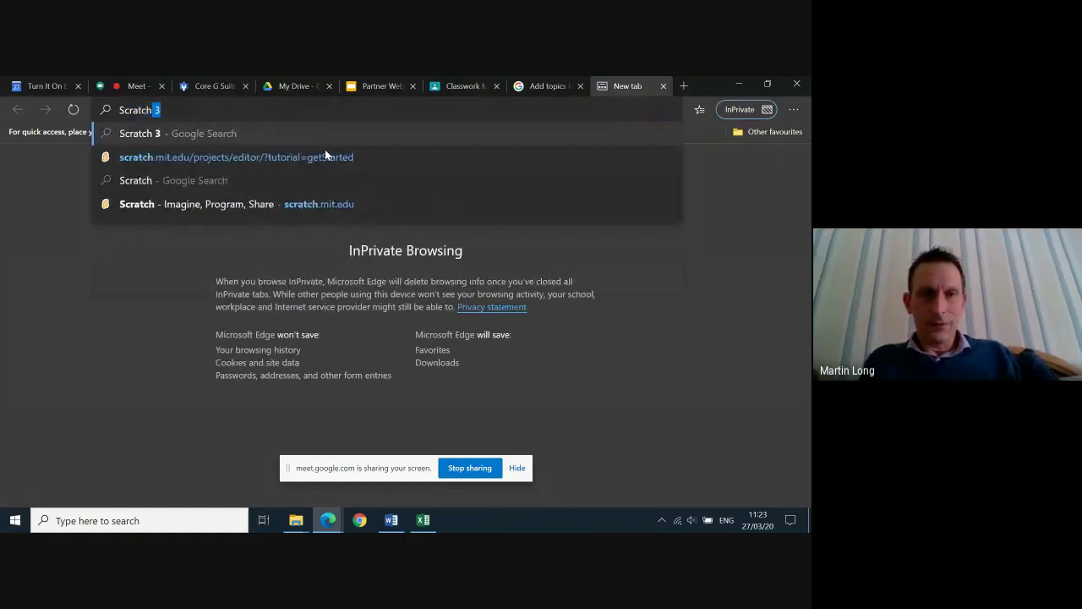
{"action": "key", "text": "Return"}
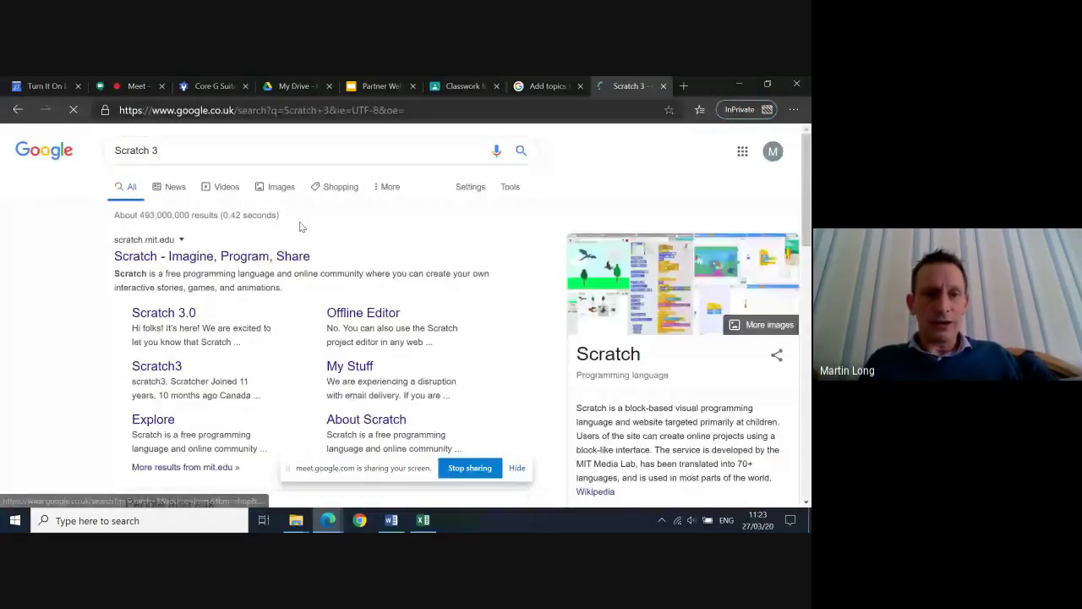
{"action": "left_click", "coordinate": [216, 256]}
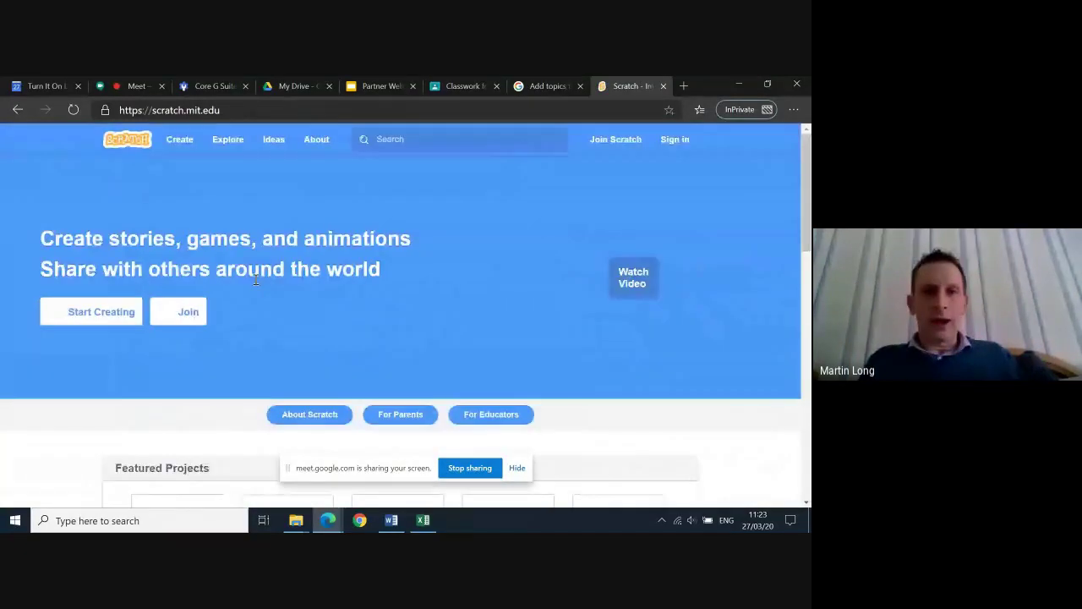
{"action": "left_click", "coordinate": [173, 141]}
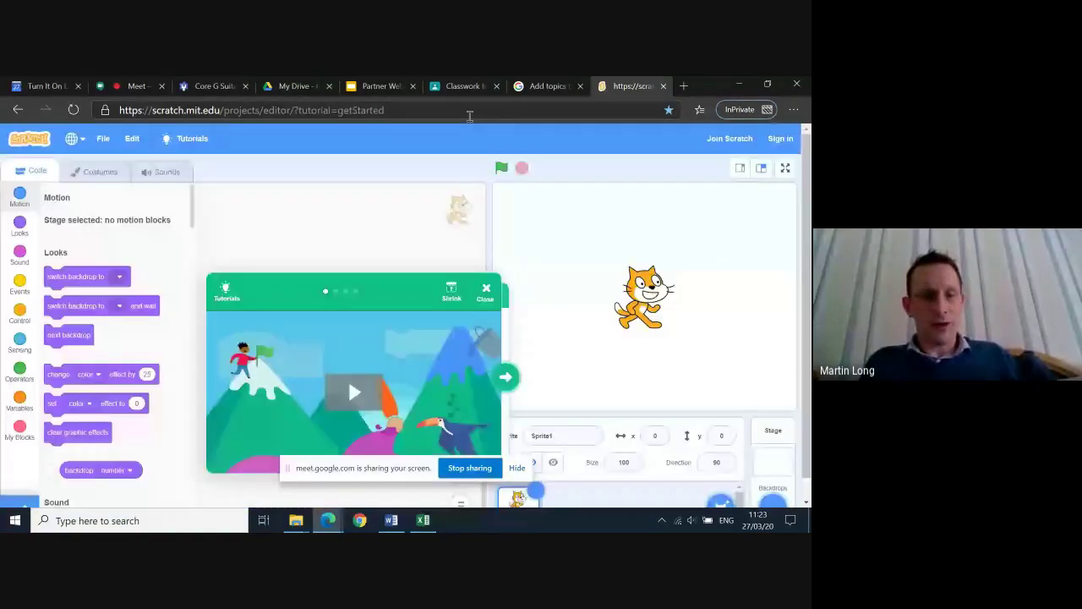
{"action": "left_click", "coordinate": [469, 116]}
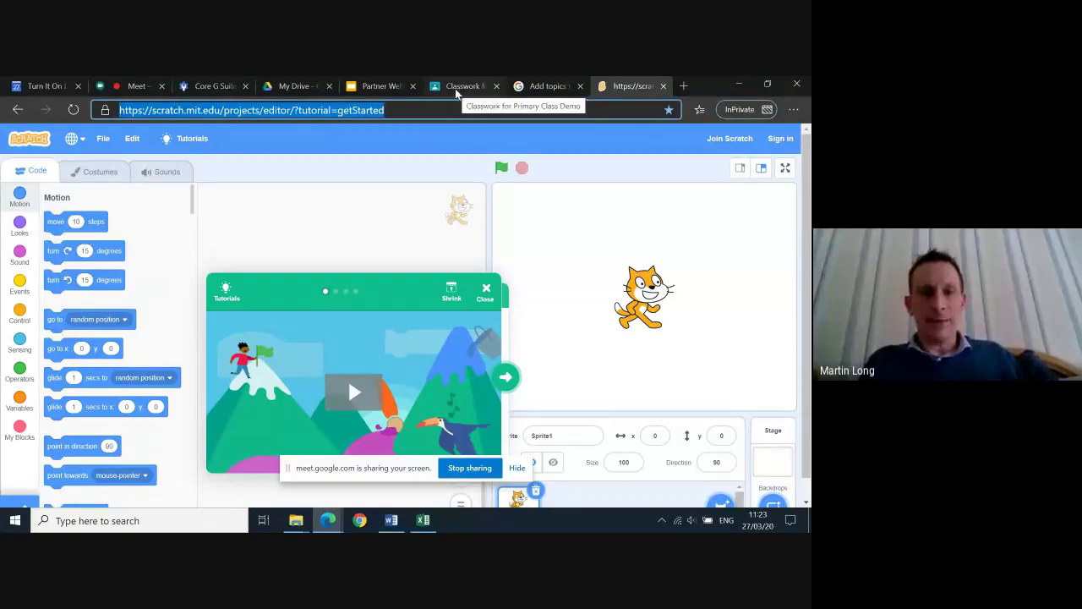
{"action": "left_click", "coordinate": [455, 88]}
Paste the Scratch editor URL as the assignment's link and add it
{"action": "key", "text": "ctrl+v"}
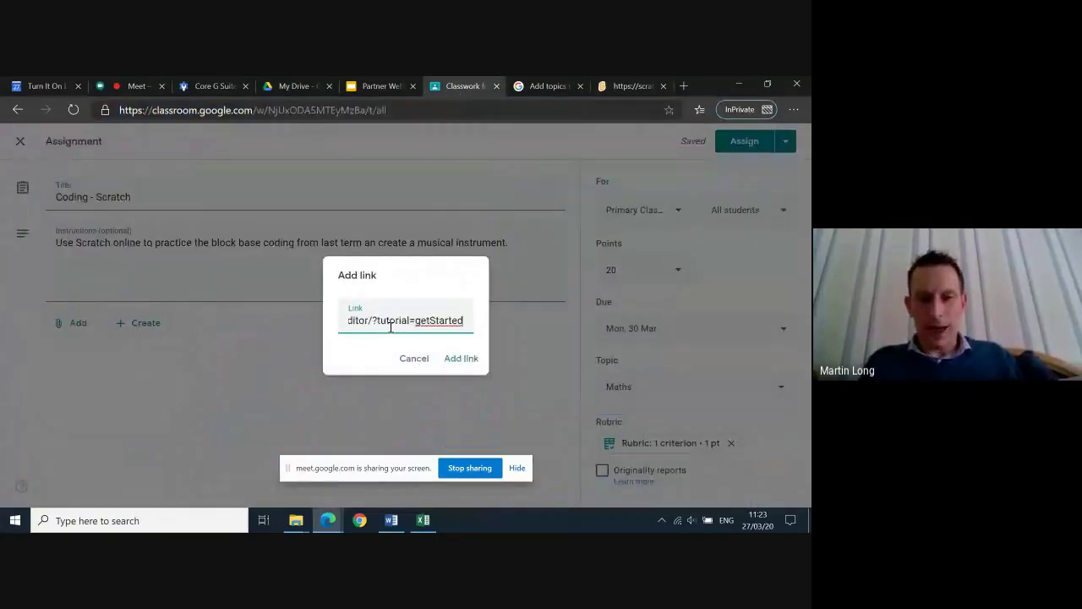
{"action": "left_click", "coordinate": [460, 370]}
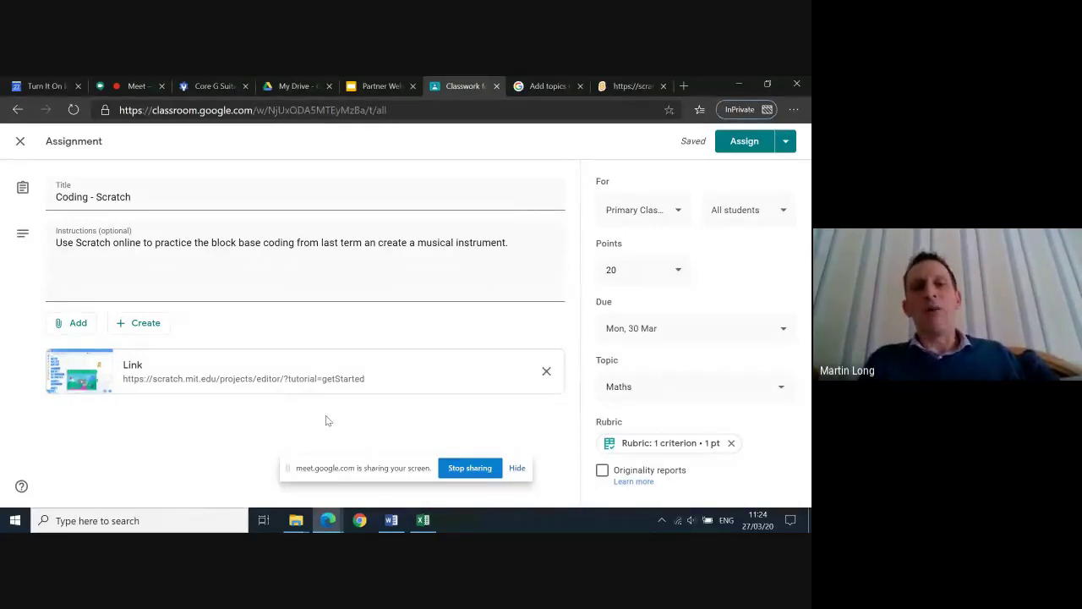
{"action": "left_click", "coordinate": [78, 323]}
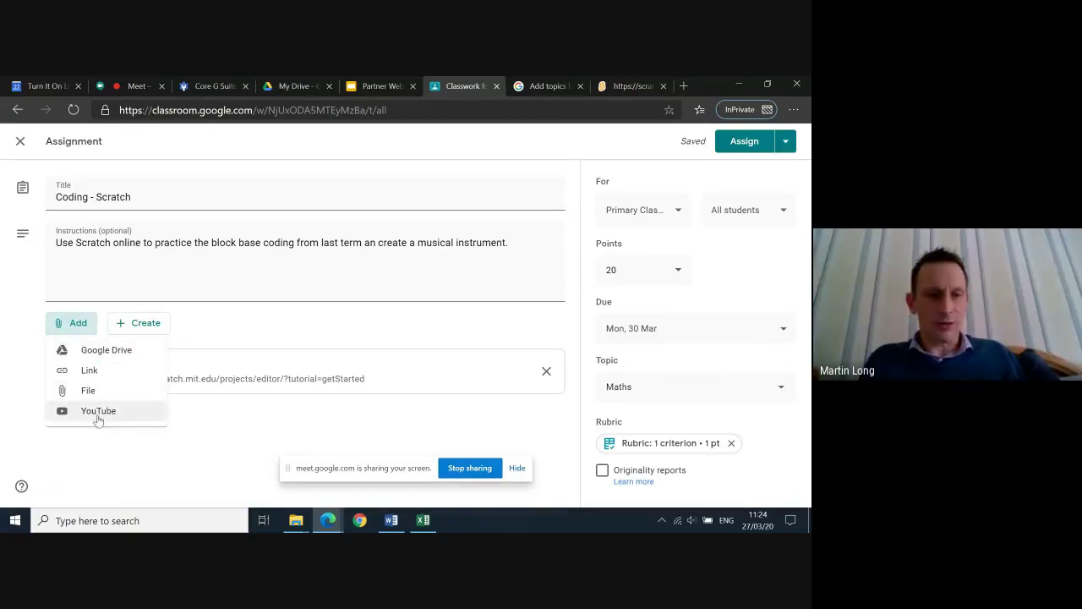
Choose to attach a file and upload it from the computer
{"action": "left_click", "coordinate": [88, 391]}
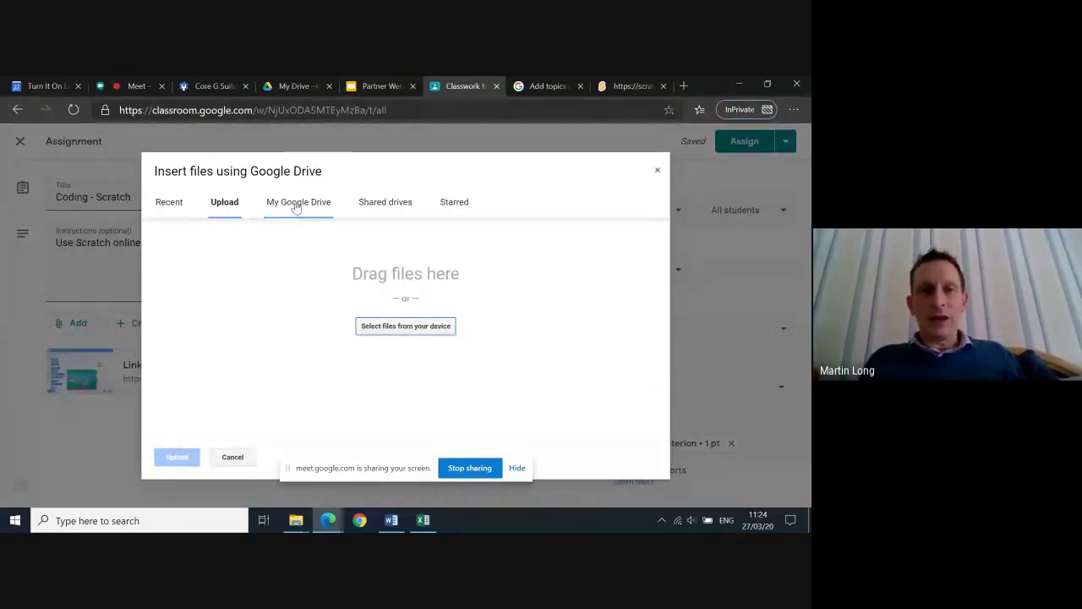
{"action": "left_click", "coordinate": [298, 205]}
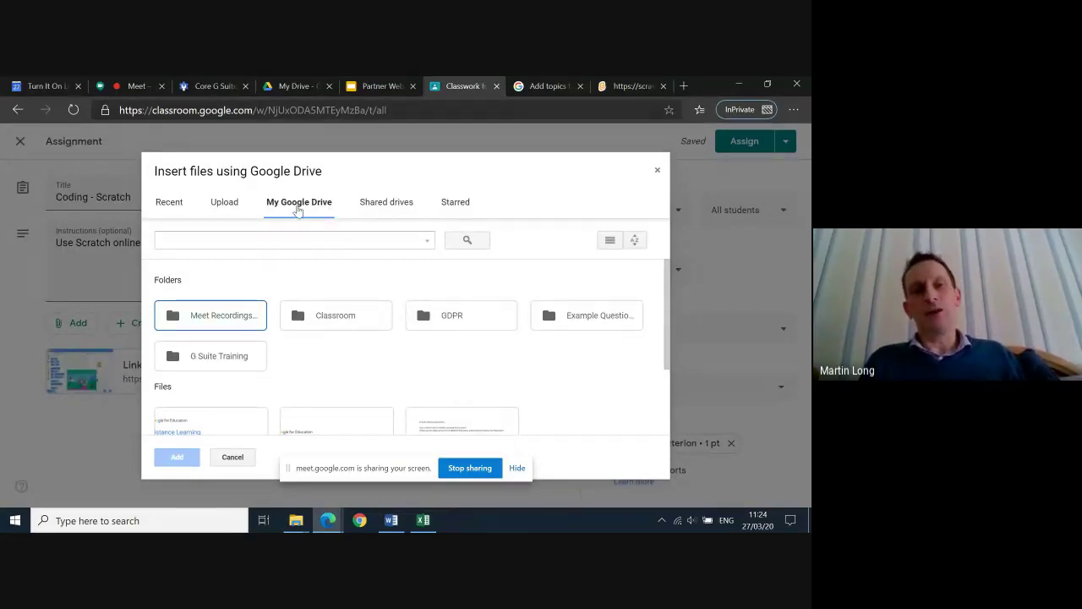
{"action": "left_click", "coordinate": [225, 209]}
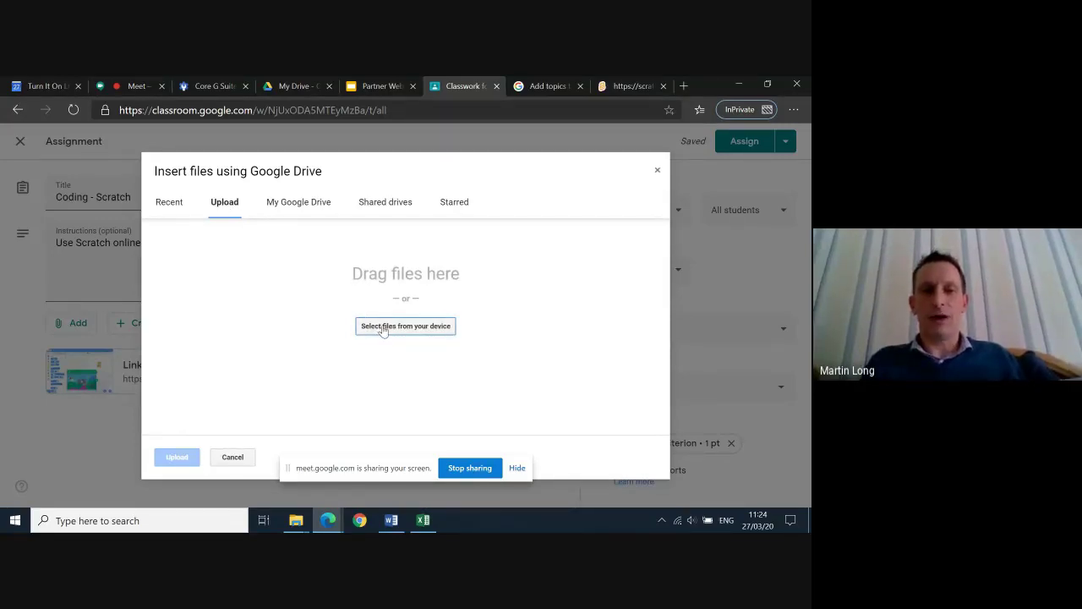
{"action": "left_click", "coordinate": [383, 328]}
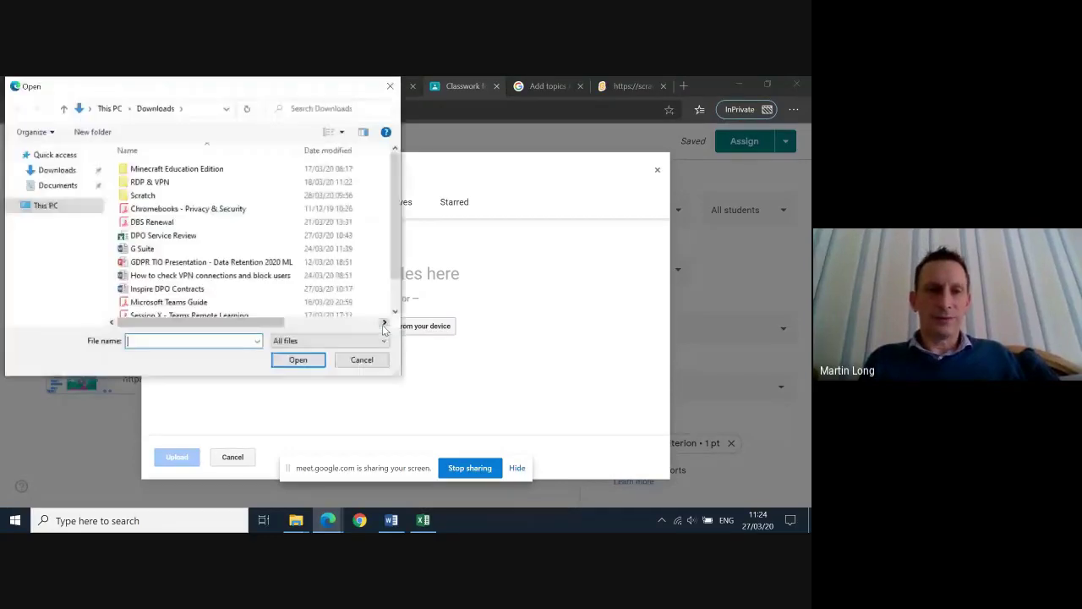
Queue Scratch Programming Concepts-V14.pdf and Remix this Dance.sb2 from Downloads > Scratch
{"action": "double_click", "coordinate": [142, 196]}
{"action": "left_click", "coordinate": [170, 185]}
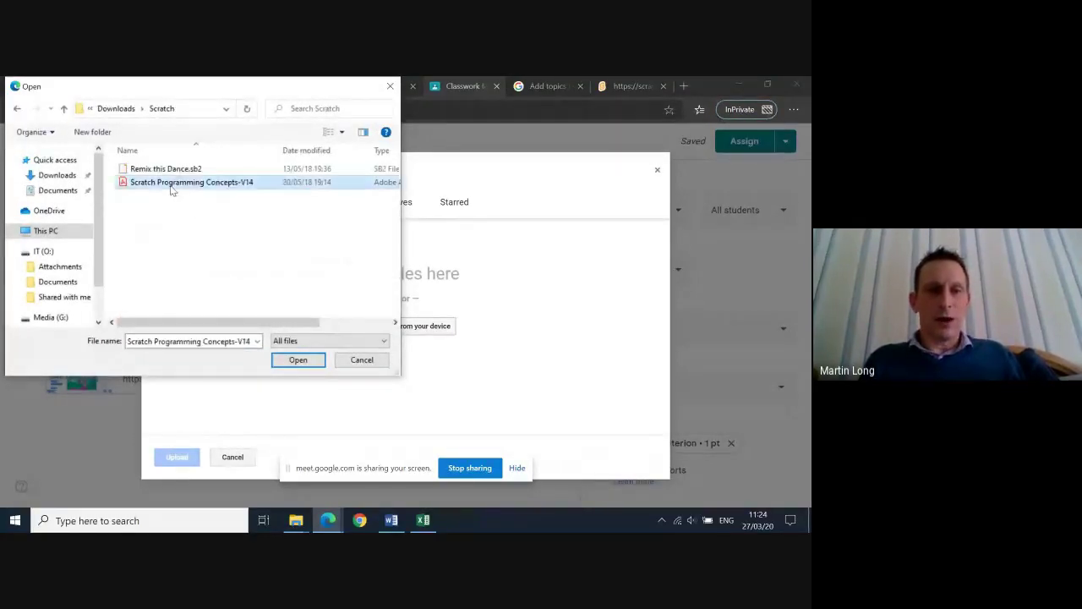
{"action": "left_click", "coordinate": [303, 362]}
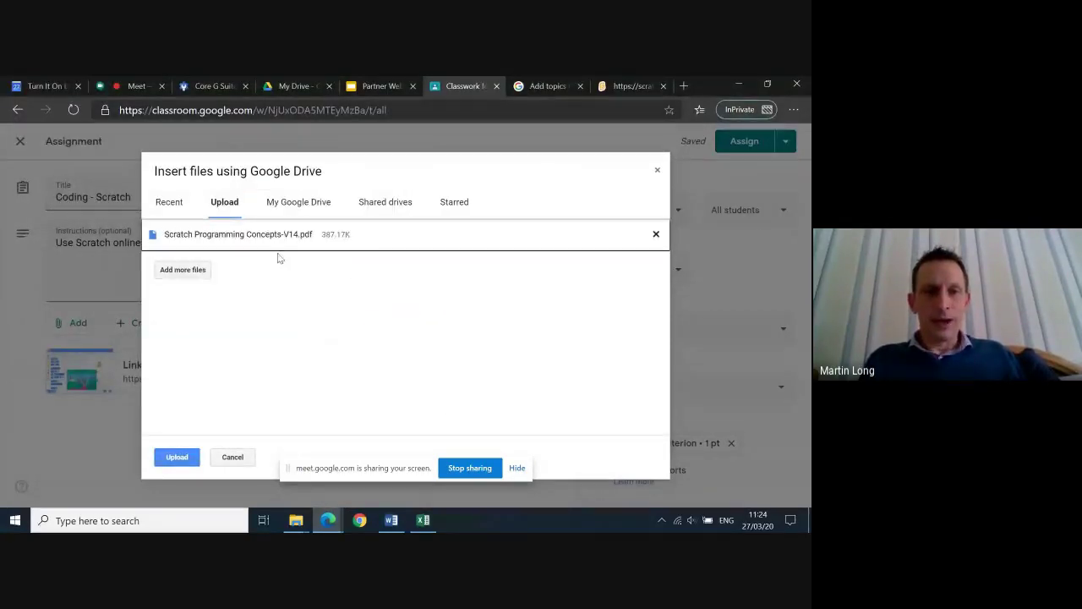
{"action": "left_click", "coordinate": [181, 271]}
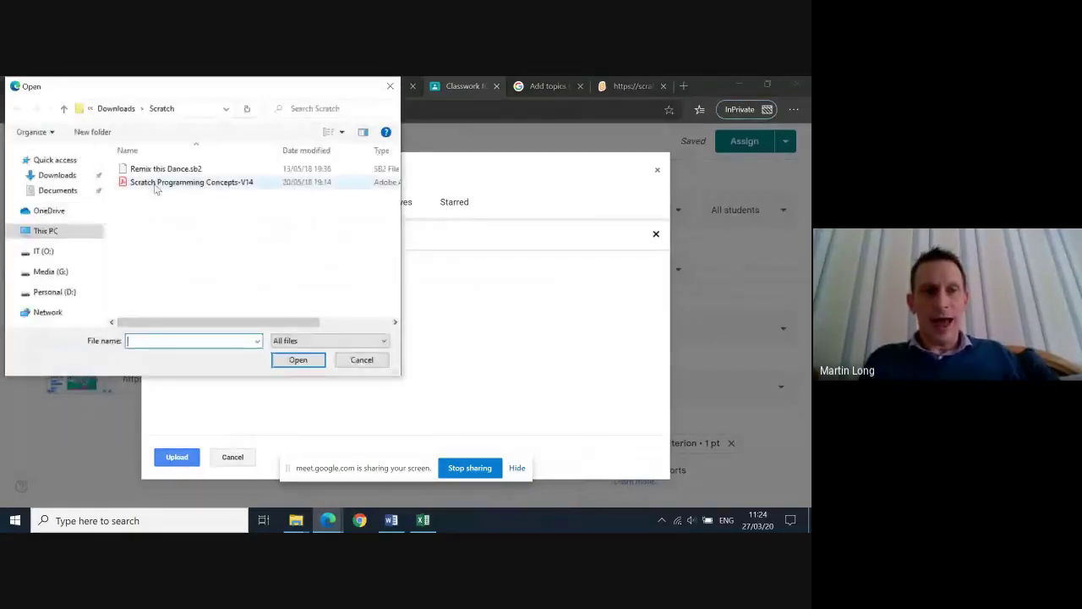
{"action": "left_click", "coordinate": [153, 170]}
{"action": "left_click", "coordinate": [296, 360]}
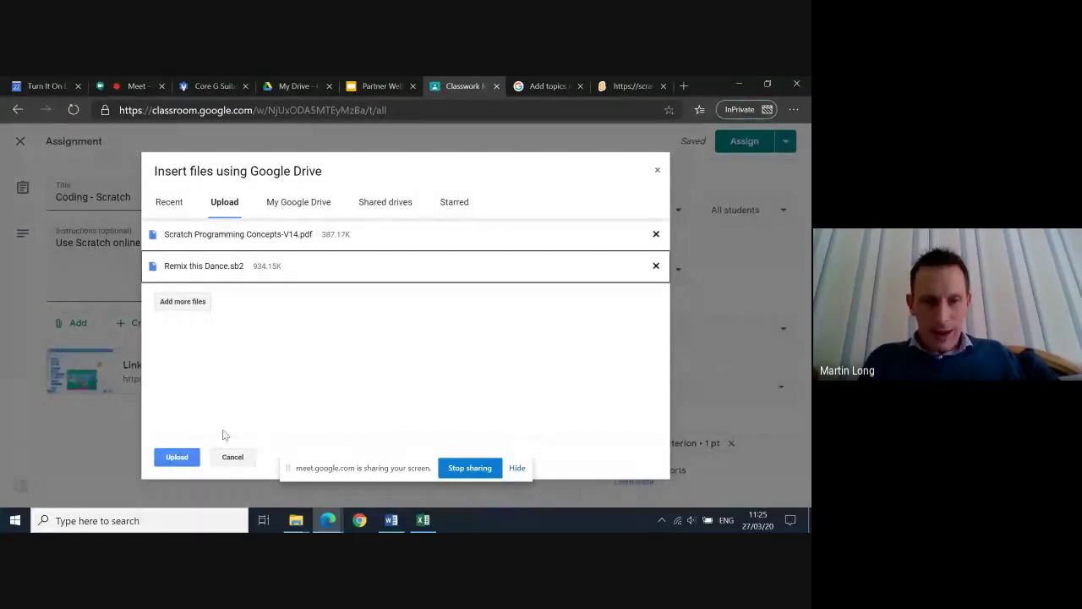
Upload the PDF and Remix this Dance.sb2 and acknowledge the sharing settings notice
{"action": "left_click", "coordinate": [185, 456]}
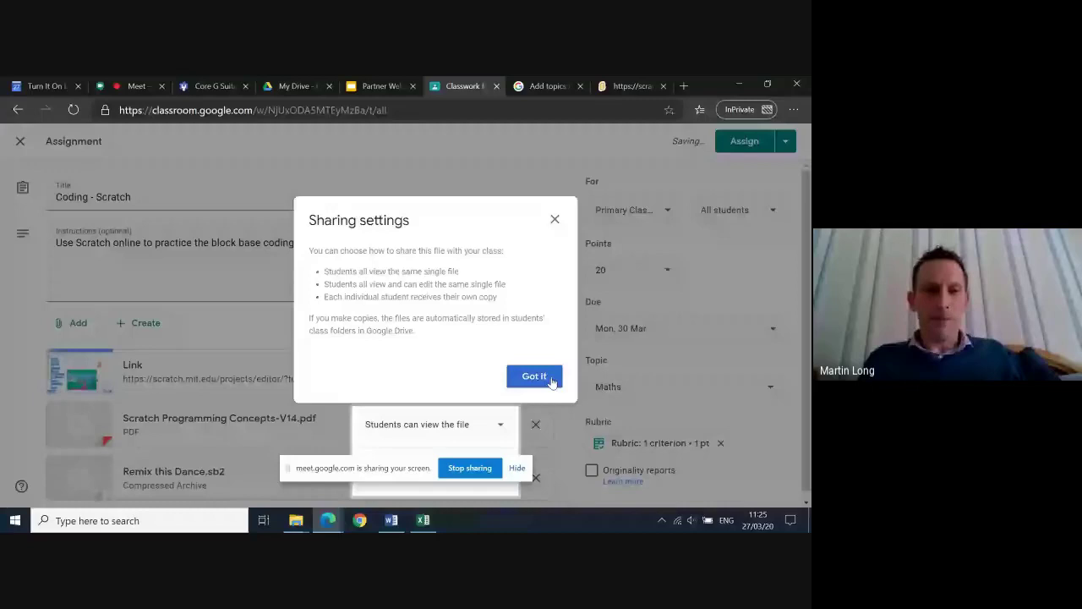
{"action": "left_click", "coordinate": [533, 374]}
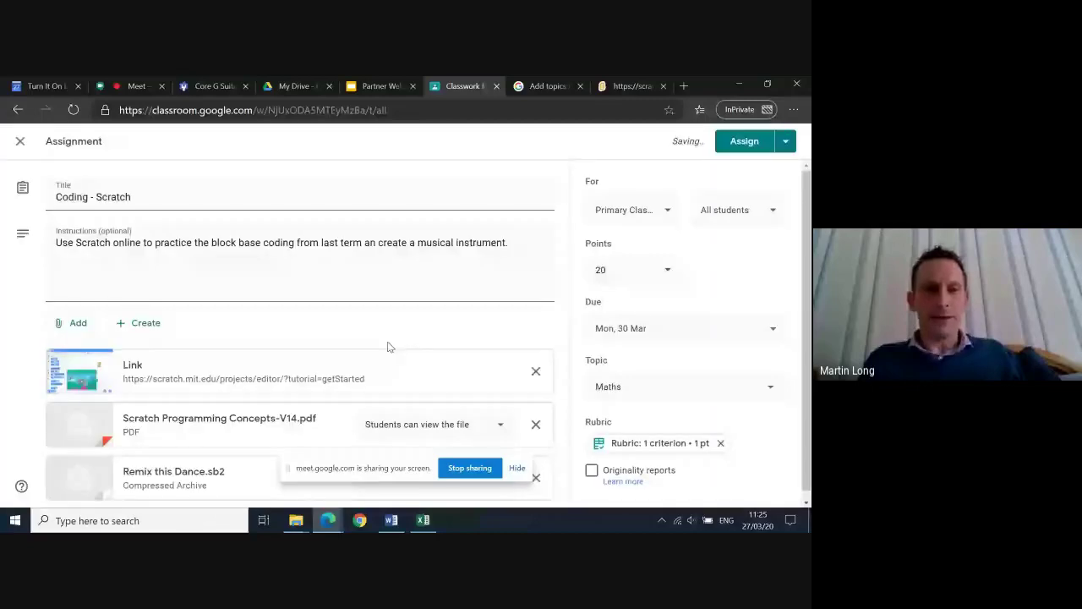
{"action": "scroll", "coordinate": [389, 347], "scroll_direction": "down", "scroll_amount": 1}
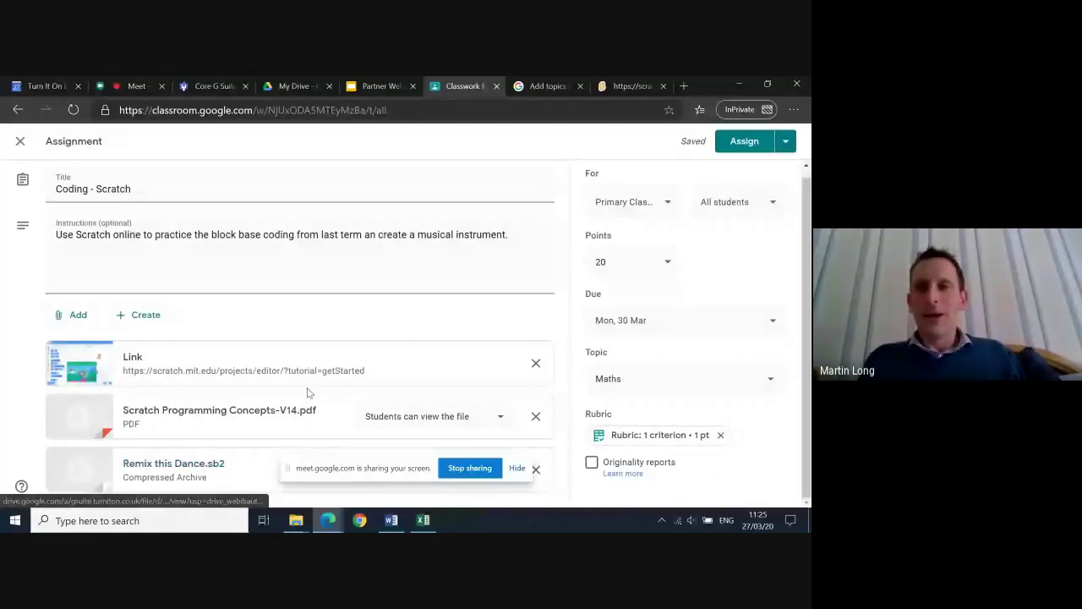
{"action": "scroll", "coordinate": [308, 392], "scroll_direction": "up", "scroll_amount": 1}
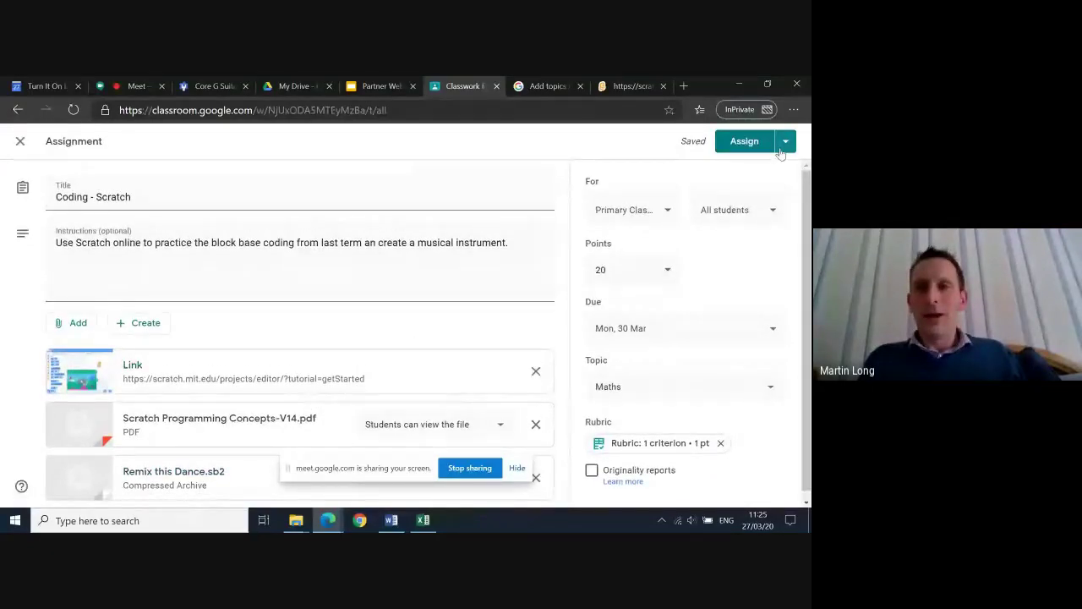
Assign Coding - Scratch now and confirm it appears under Maths, due 30 Mar
{"action": "left_click", "coordinate": [783, 148]}
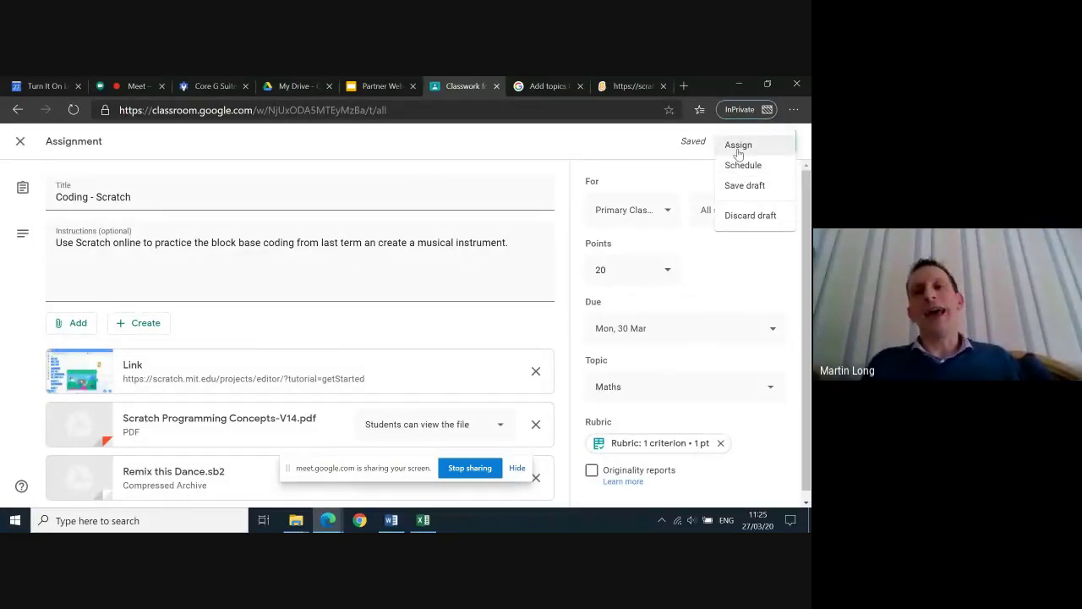
{"action": "left_click", "coordinate": [738, 148]}
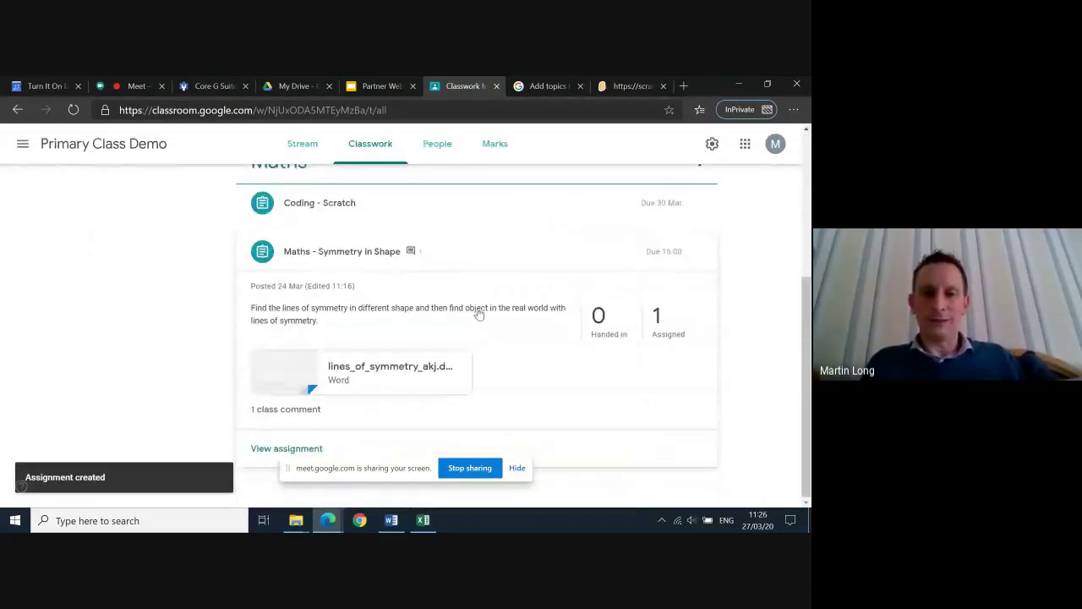
{"action": "scroll", "coordinate": [478, 313], "scroll_direction": "up", "scroll_amount": 3}
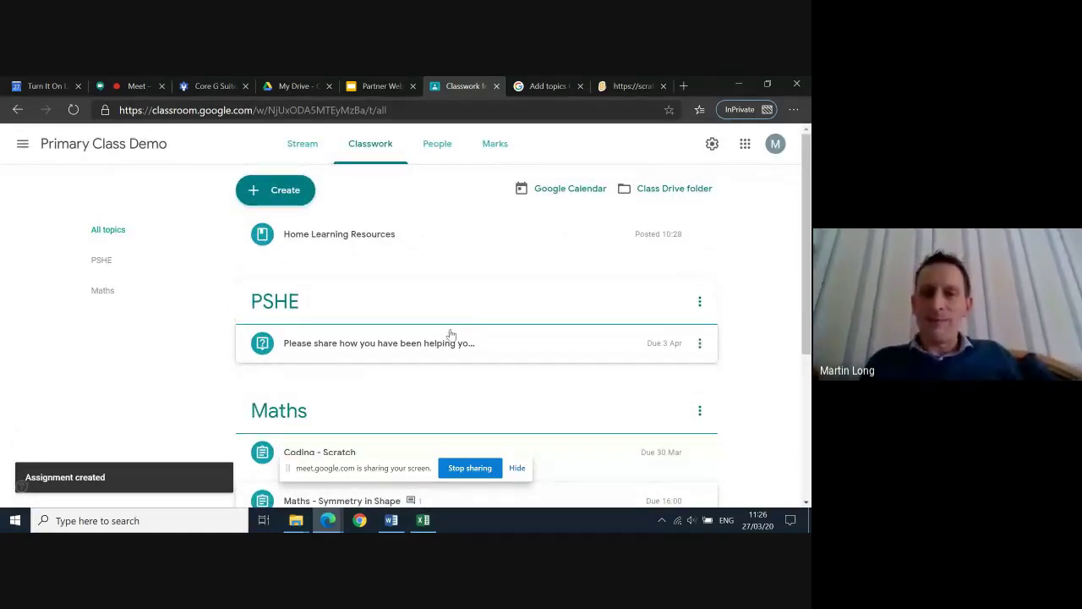
{"action": "scroll", "coordinate": [451, 334], "scroll_direction": "down", "scroll_amount": 2}
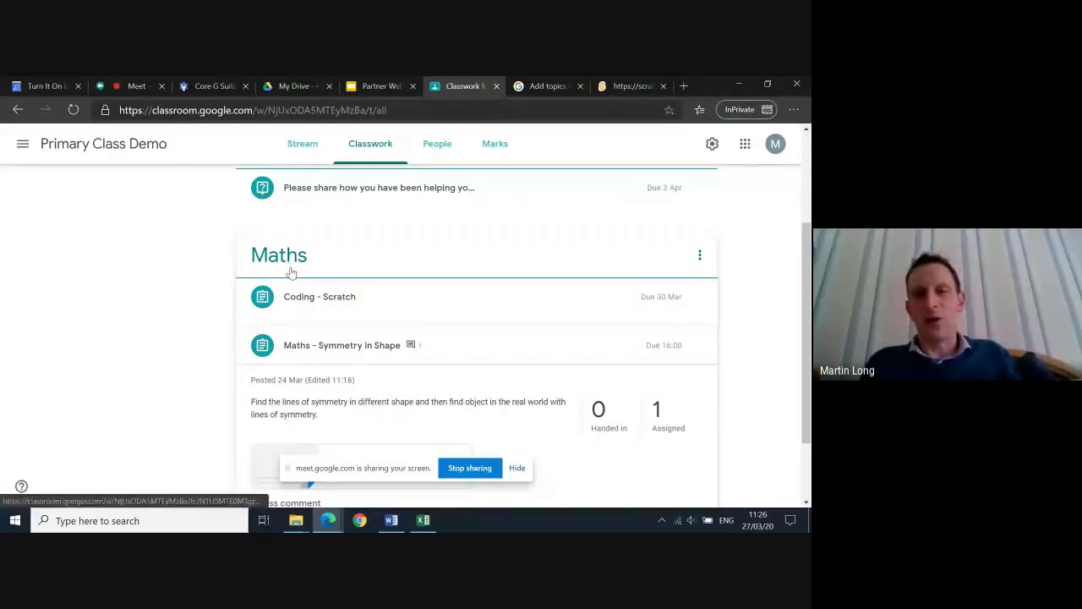
Scroll to the Maths topic and open the Coding - Scratch row's three-dot menu
{"action": "scroll", "coordinate": [296, 275], "scroll_direction": "up", "scroll_amount": 2}
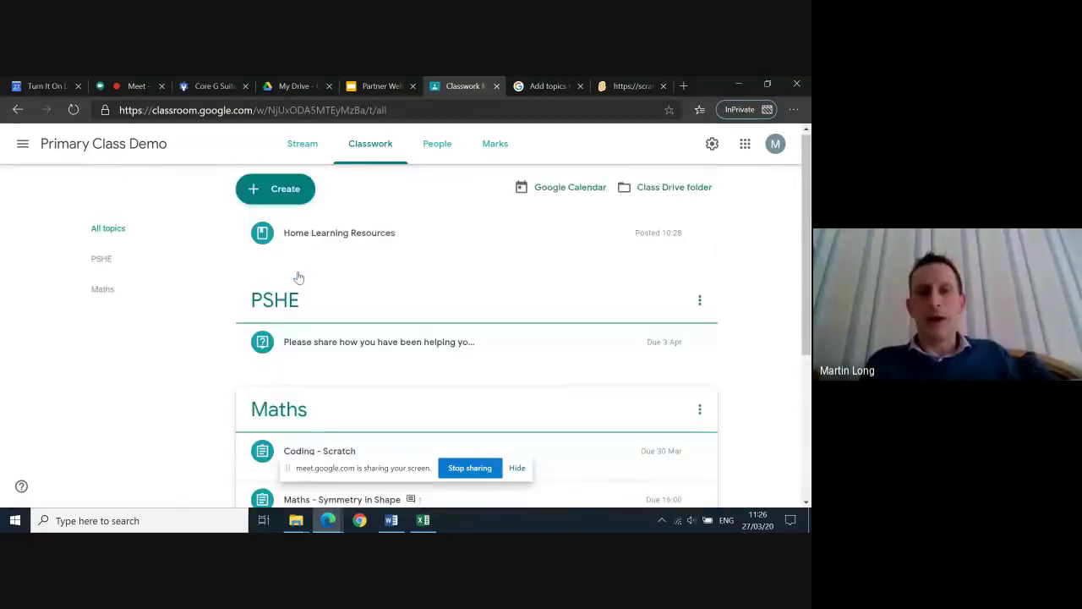
{"action": "scroll", "coordinate": [288, 369], "scroll_direction": "down", "scroll_amount": 2}
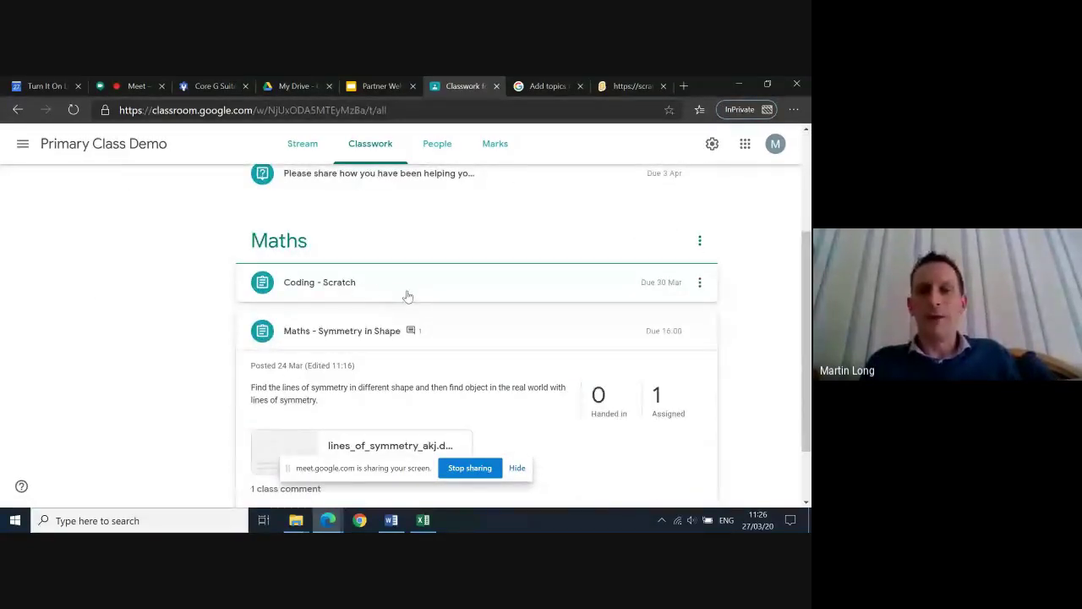
{"action": "scroll", "coordinate": [409, 296], "scroll_direction": "up", "scroll_amount": 1}
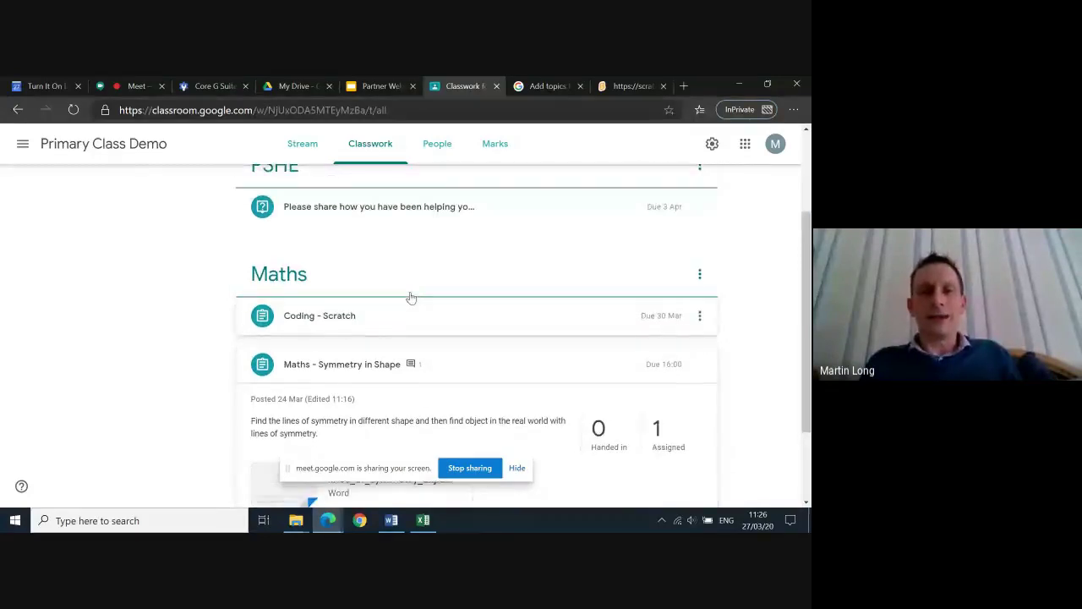
{"action": "scroll", "coordinate": [411, 298], "scroll_direction": "down", "scroll_amount": 1}
{"action": "scroll", "coordinate": [411, 298], "scroll_direction": "up", "scroll_amount": 2}
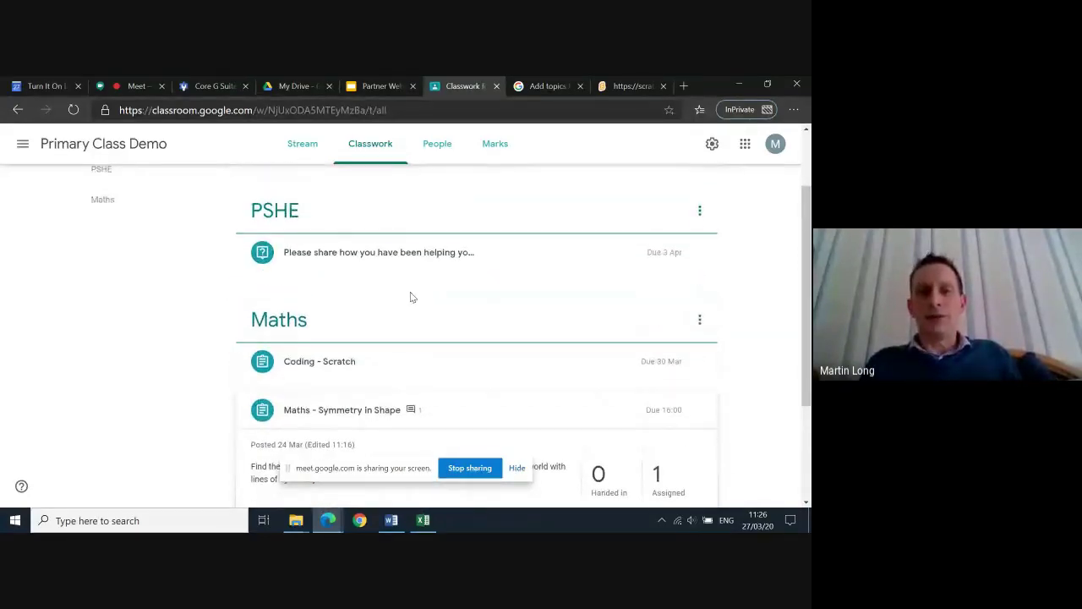
{"action": "scroll", "coordinate": [411, 297], "scroll_direction": "up", "scroll_amount": 2}
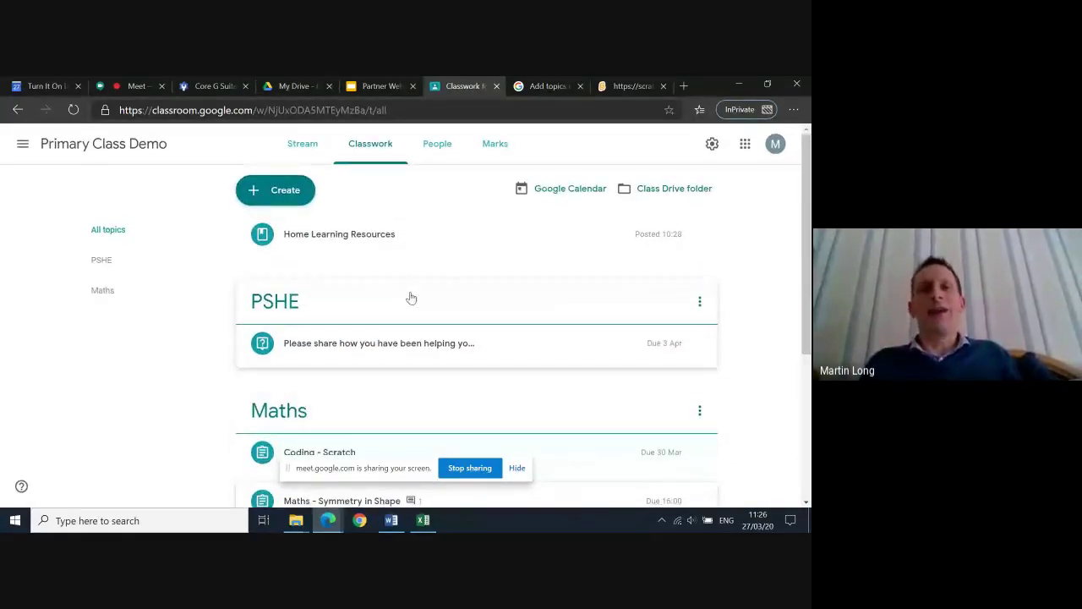
{"action": "scroll", "coordinate": [410, 297], "scroll_direction": "down", "scroll_amount": 4}
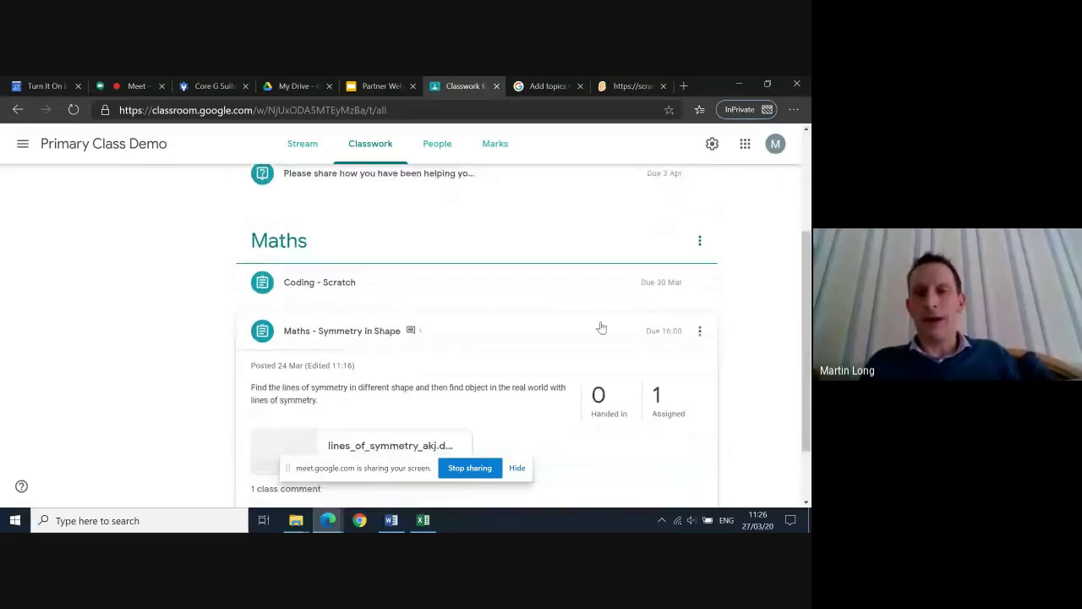
{"action": "left_click", "coordinate": [701, 285]}
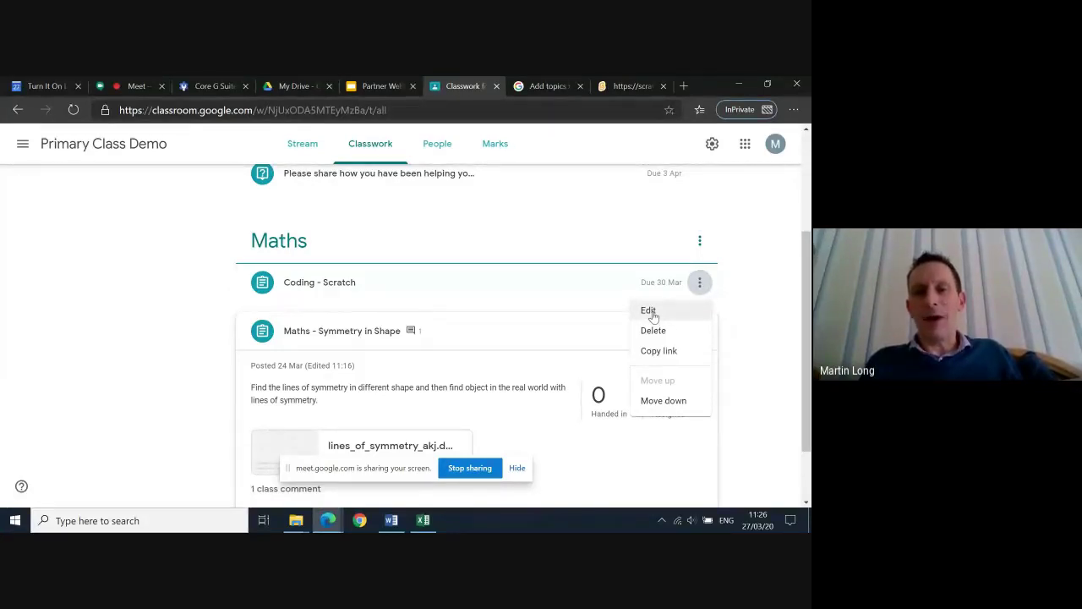
Re-open the Coding - Scratch assignment, confirm it is for all students, and save it
{"action": "left_click", "coordinate": [646, 312]}
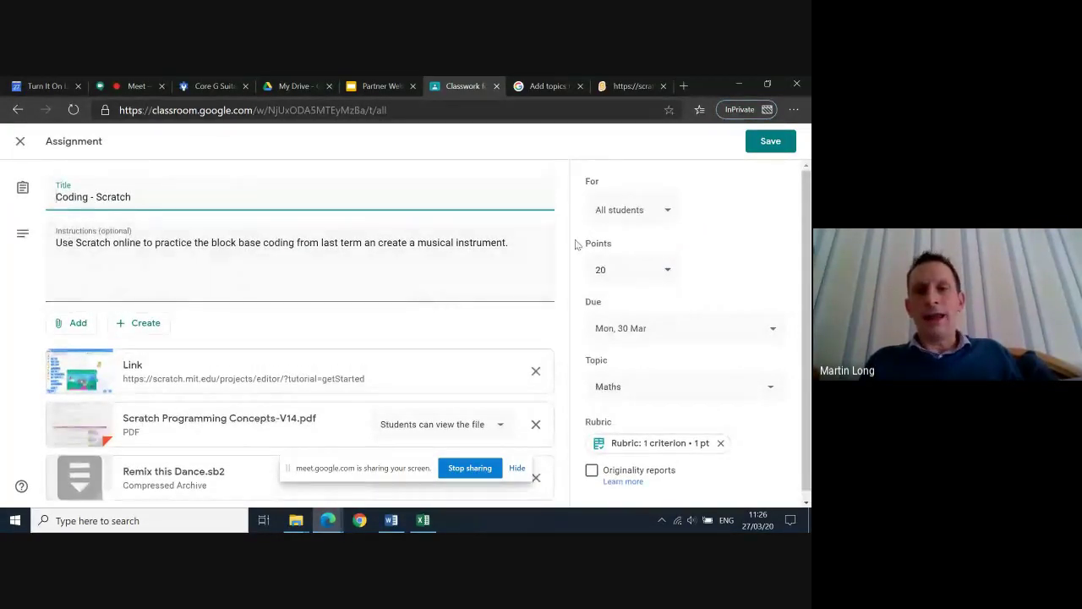
{"action": "left_click", "coordinate": [666, 216]}
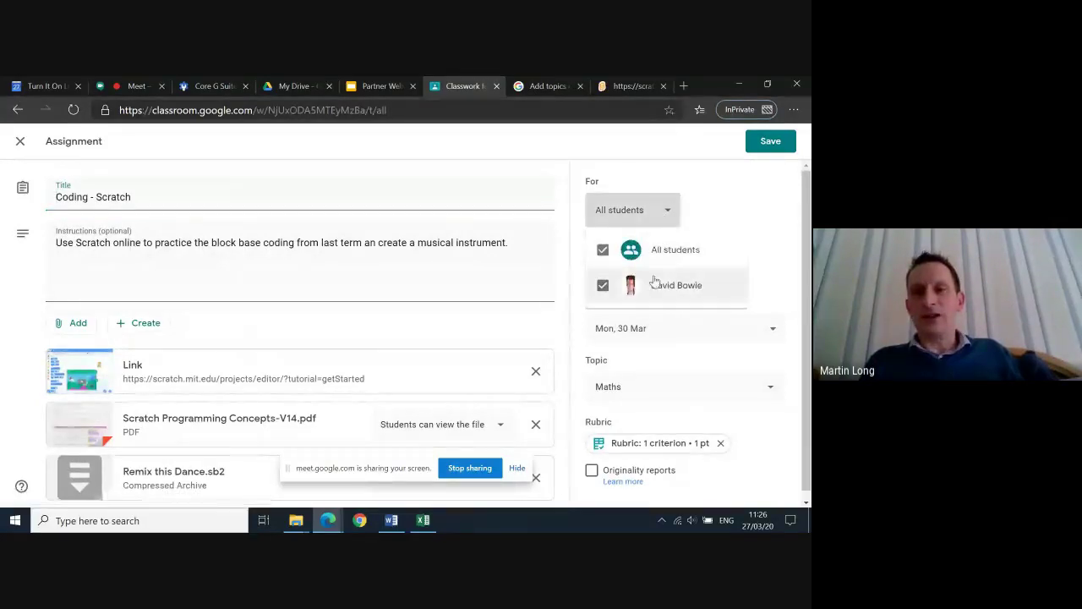
{"action": "left_click", "coordinate": [776, 154]}
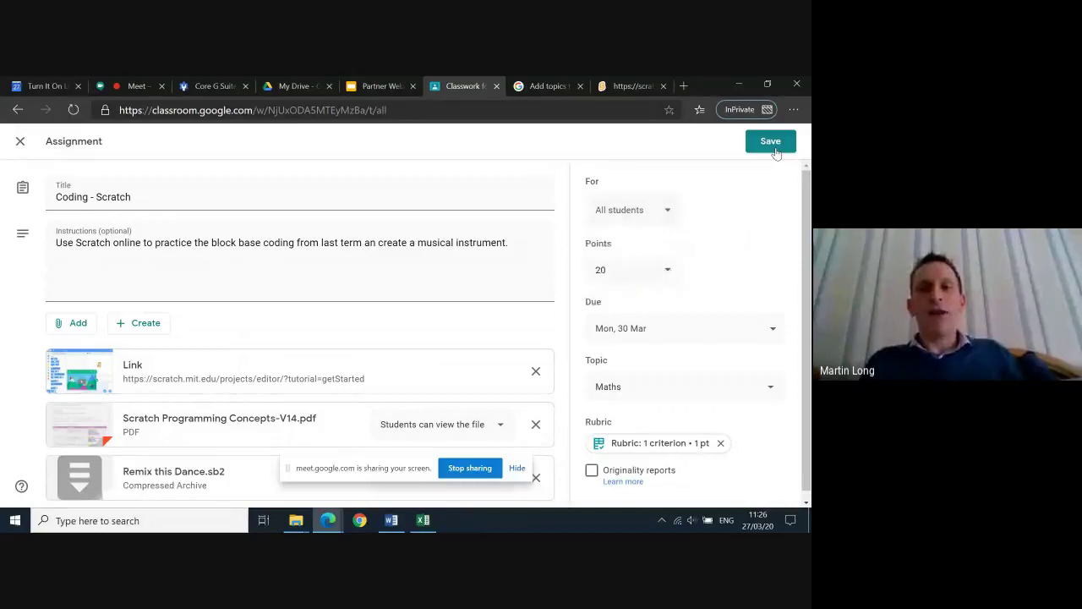
{"action": "left_click", "coordinate": [759, 140]}
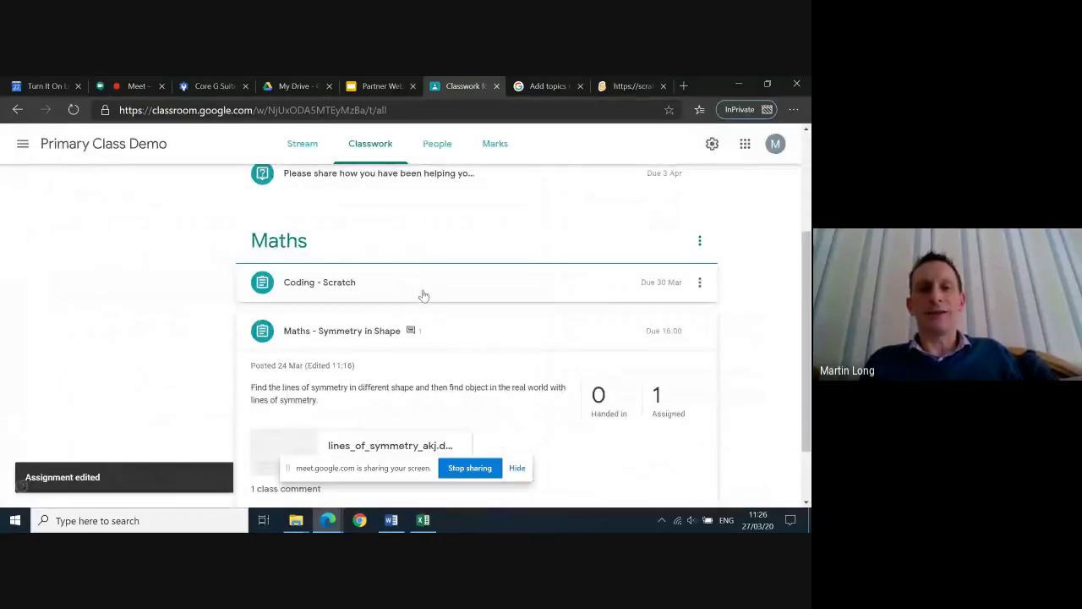
{"action": "scroll", "coordinate": [424, 295], "scroll_direction": "up", "scroll_amount": 2}
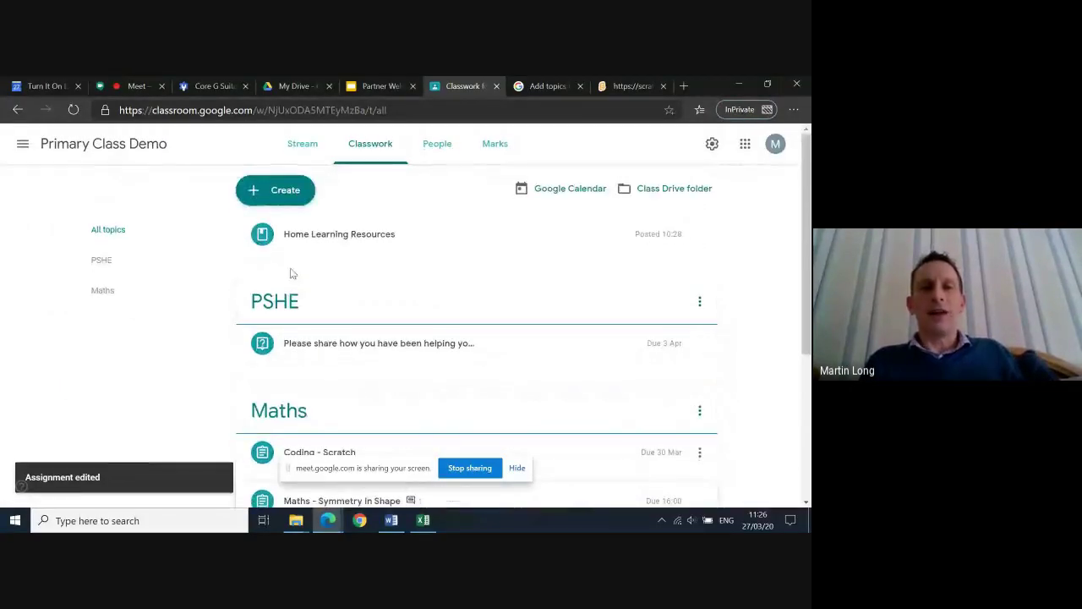
Create a new quiz assignment with a Blank Quiz form and grade importing
{"action": "left_click", "coordinate": [292, 198]}
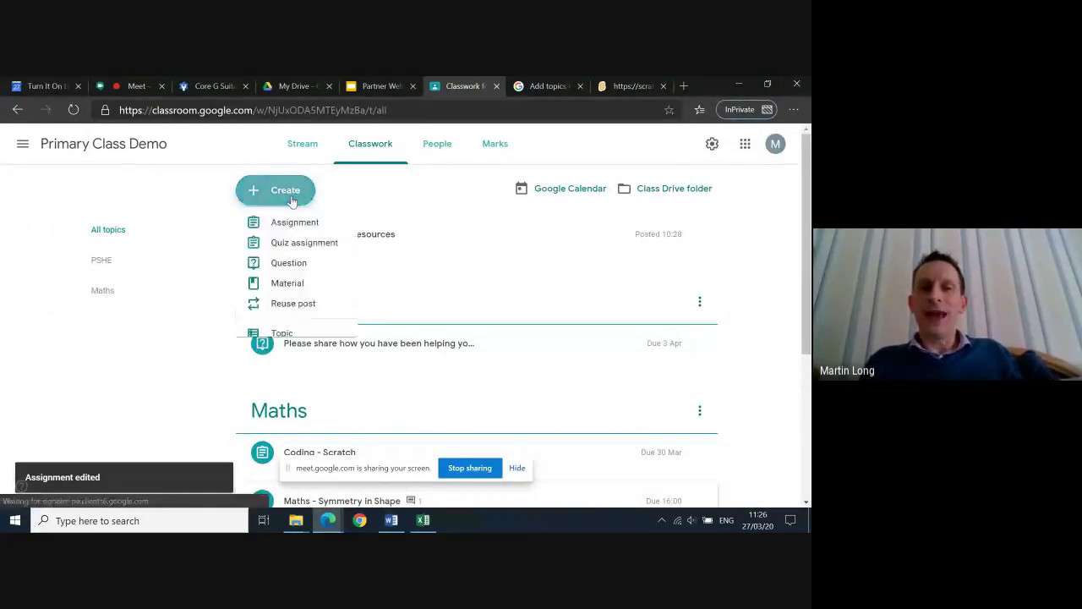
{"action": "left_click", "coordinate": [303, 254]}
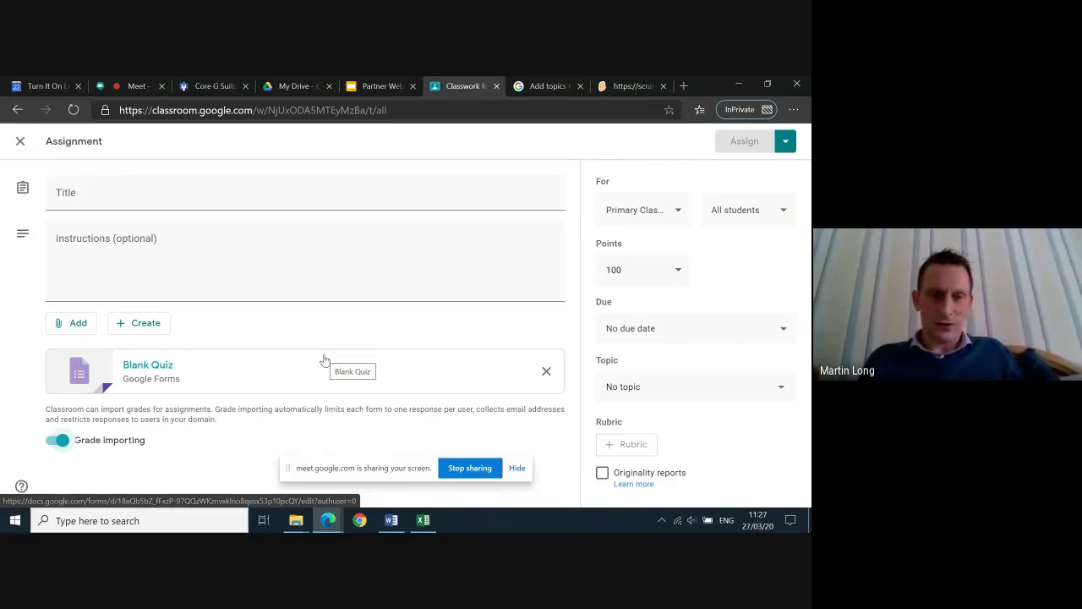
{"action": "left_click", "coordinate": [144, 204]}
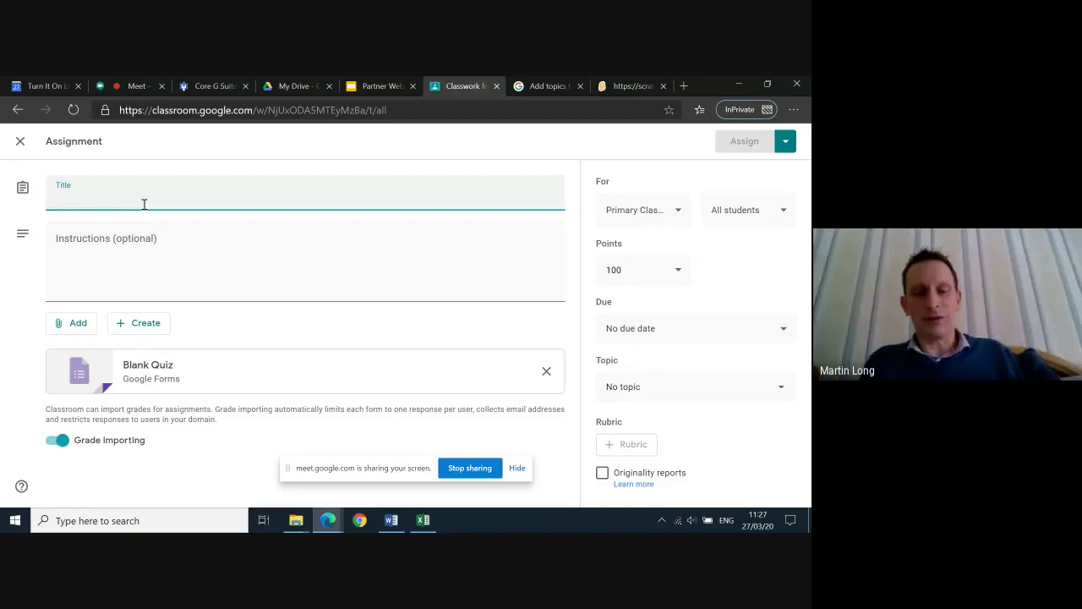
Title the quiz 'Learning Check', ask how last week's e-learning went, and assign it
{"action": "type", "text": "Learni"}
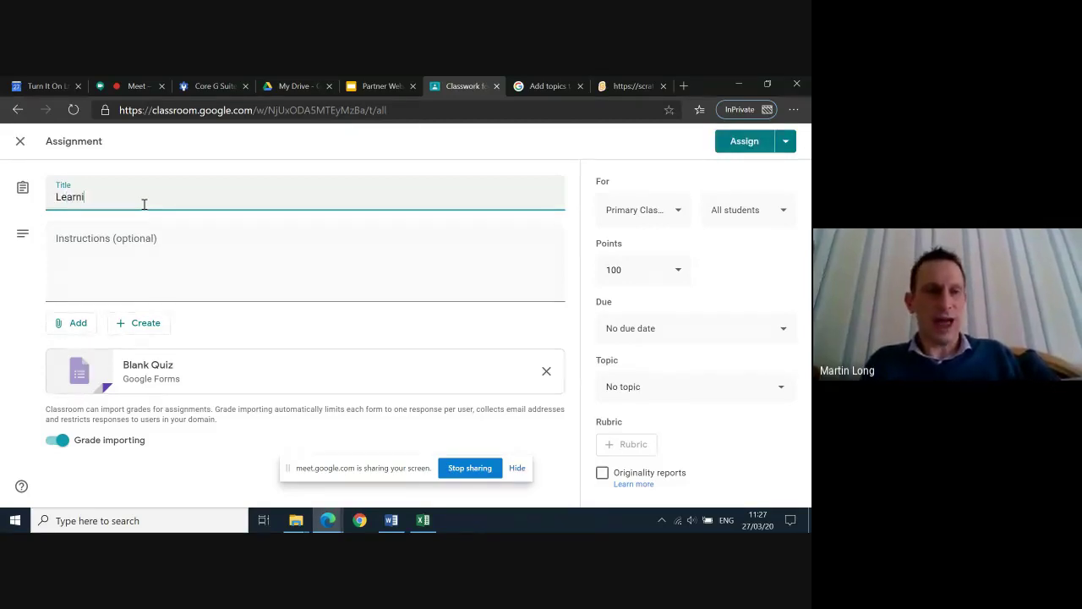
{"action": "type", "text": "ng Check"}
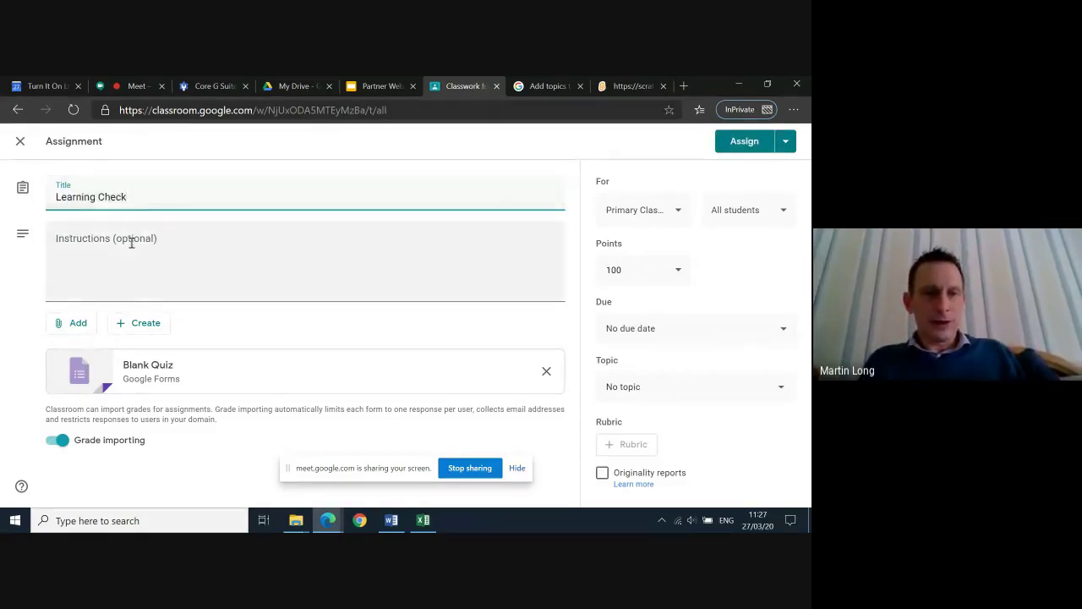
{"action": "left_click", "coordinate": [125, 252]}
{"action": "type", "text": "Let"}
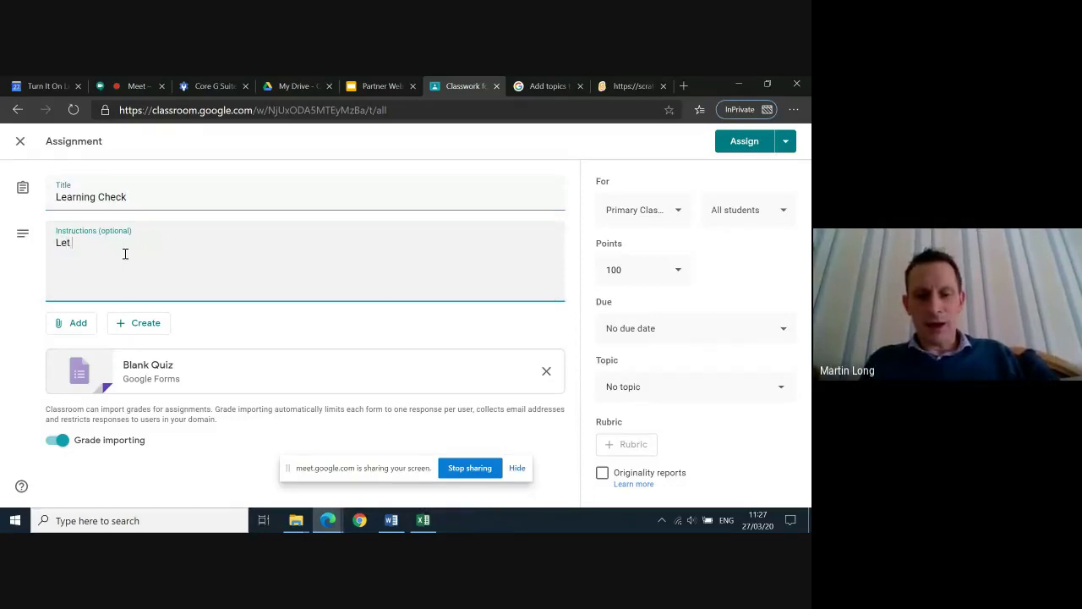
{"action": "type", "text": " me  know how"}
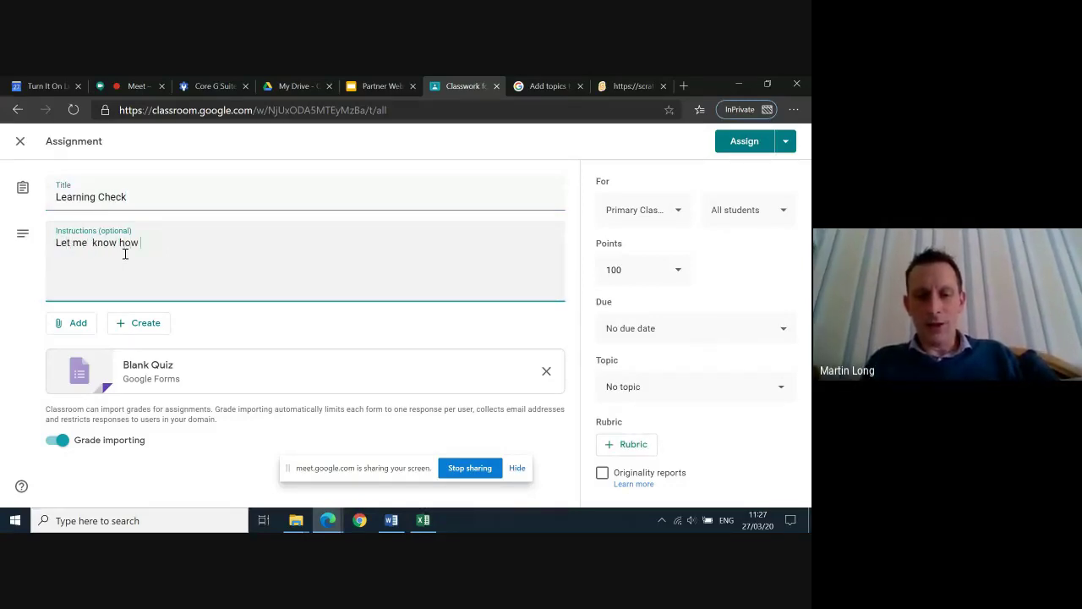
{"action": "type", "text": " you got on"}
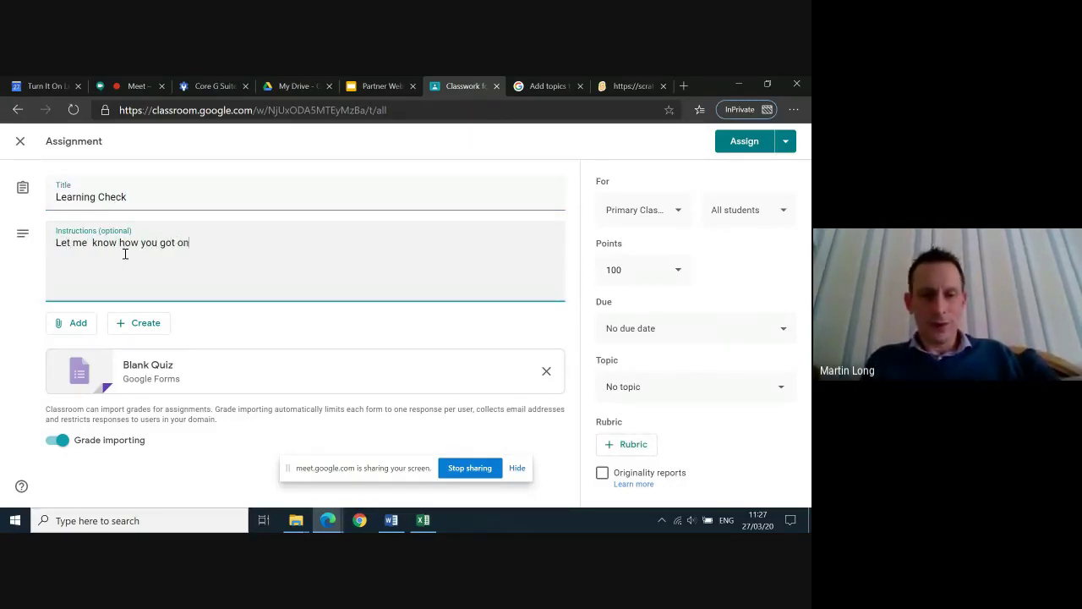
{"action": "type", "text": " with last weeks distanc"}
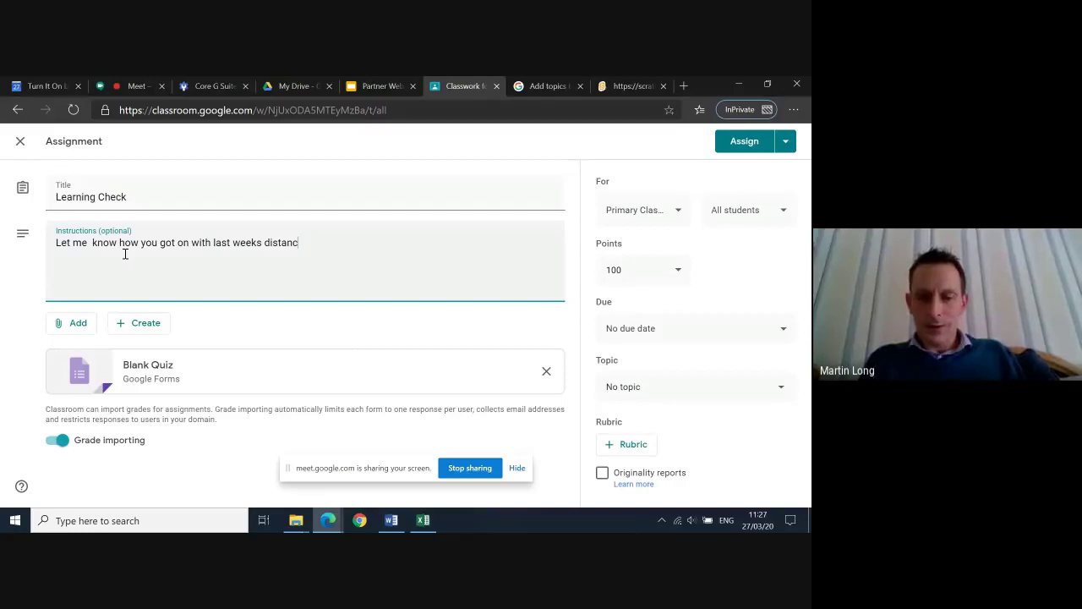
{"action": "type", "text": "e learn"}
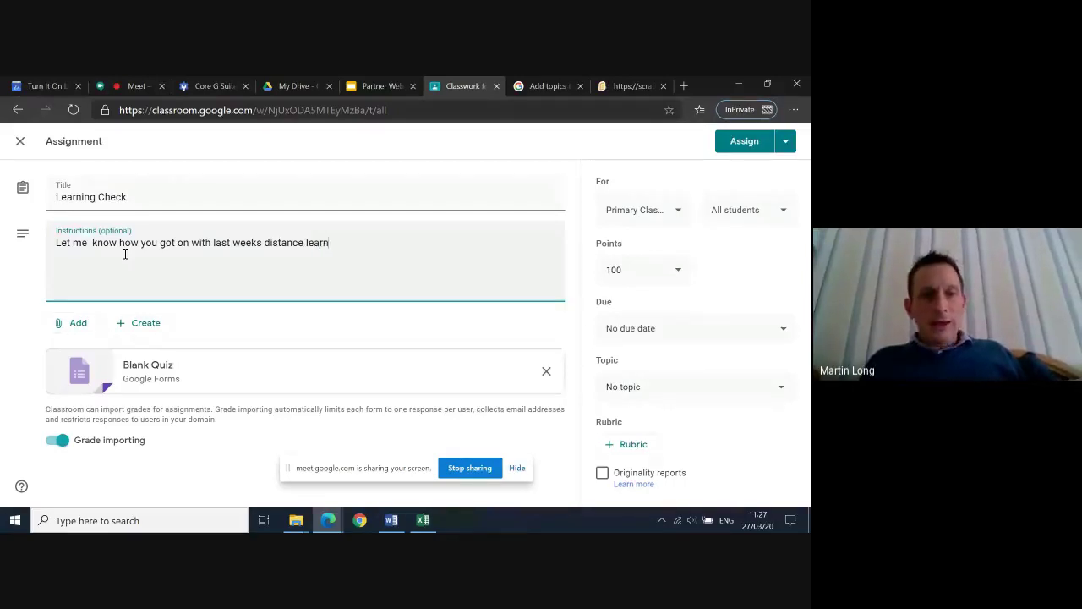
{"action": "type", "text": "ing."}
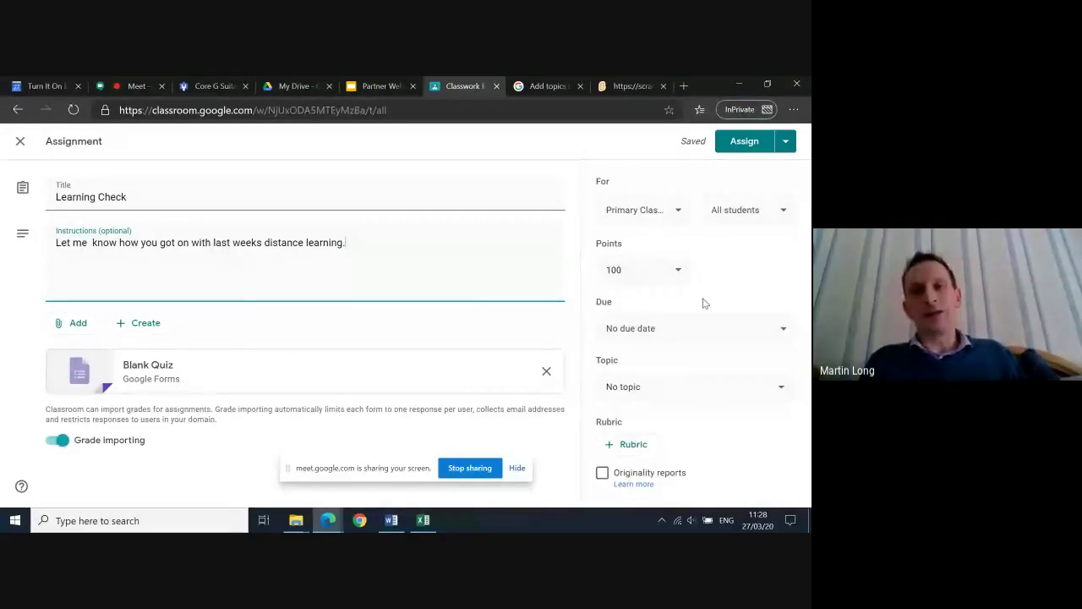
{"action": "left_click", "coordinate": [749, 143]}
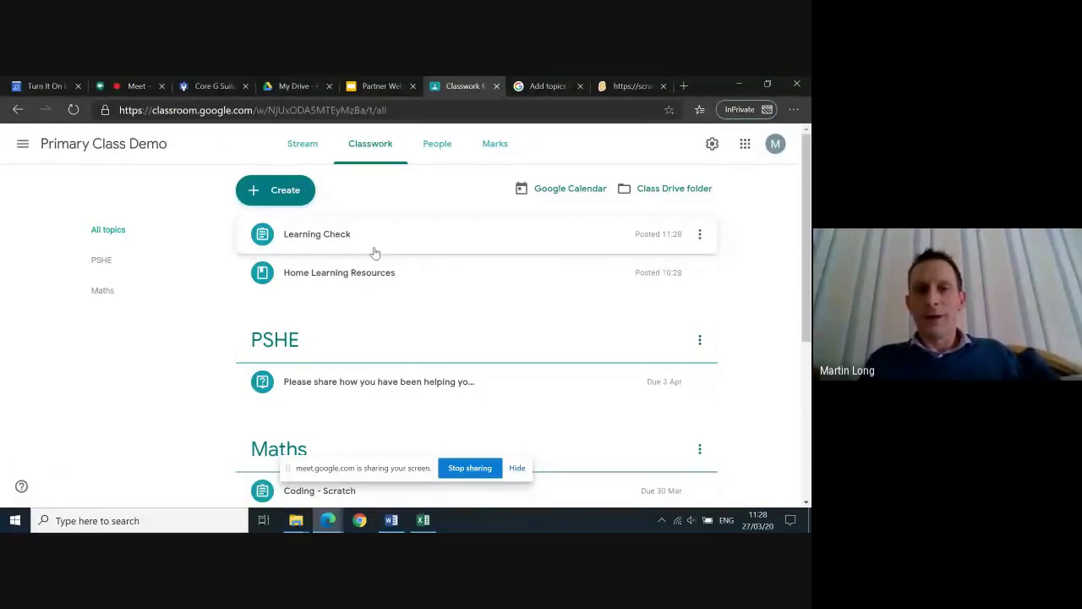
Expand the PSHE kindness question to show its description, 0 handed in and 1 assigned
{"action": "left_click", "coordinate": [280, 192]}
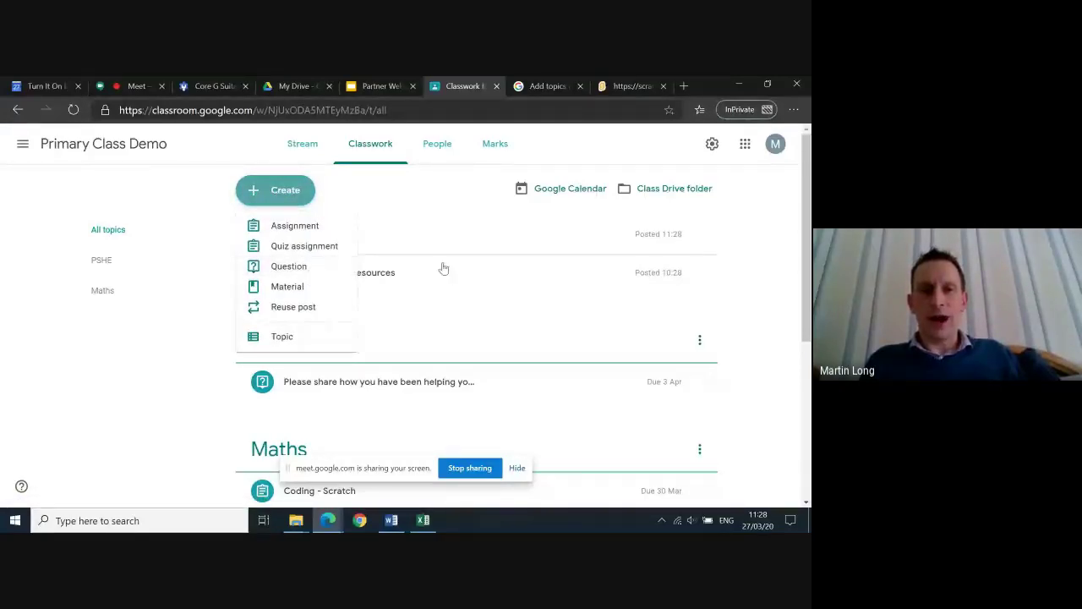
{"action": "left_click", "coordinate": [202, 243]}
{"action": "scroll", "coordinate": [387, 336], "scroll_direction": "down", "scroll_amount": 1}
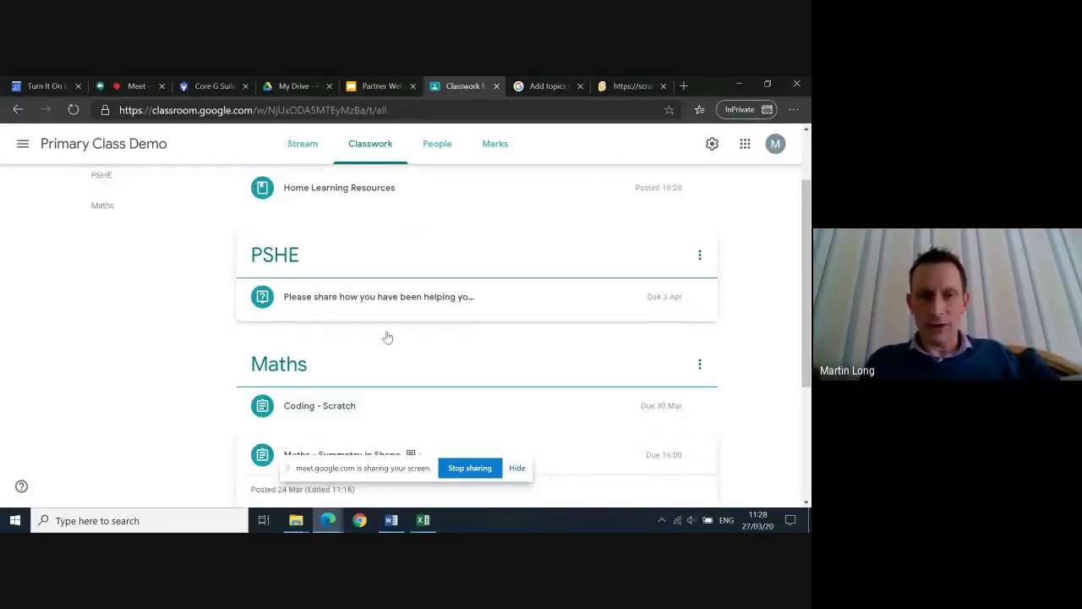
{"action": "left_click", "coordinate": [370, 284]}
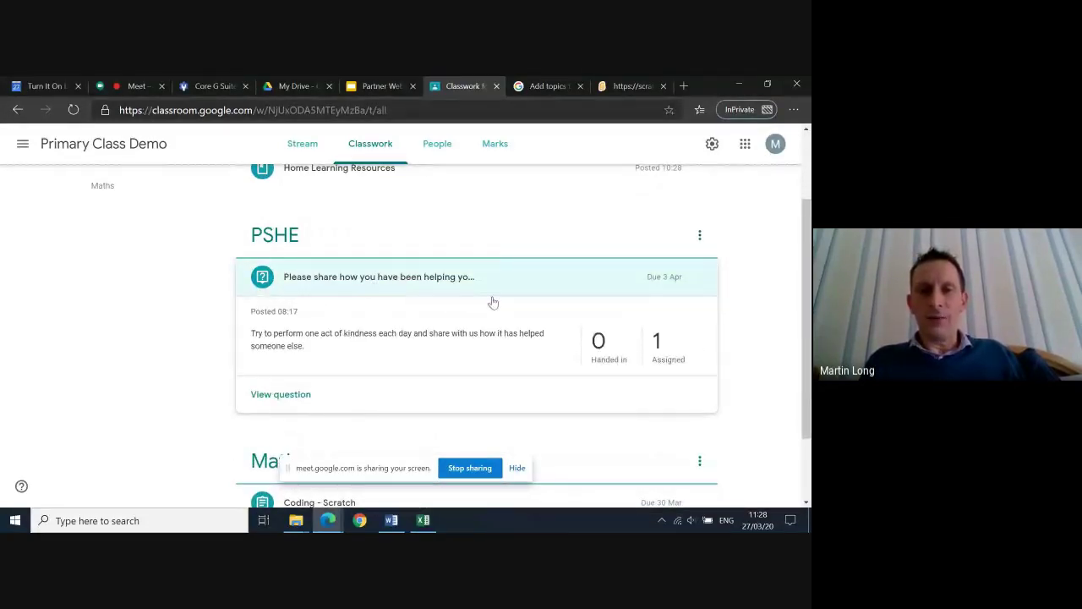
{"action": "mouse_move", "coordinate": [701, 282]}
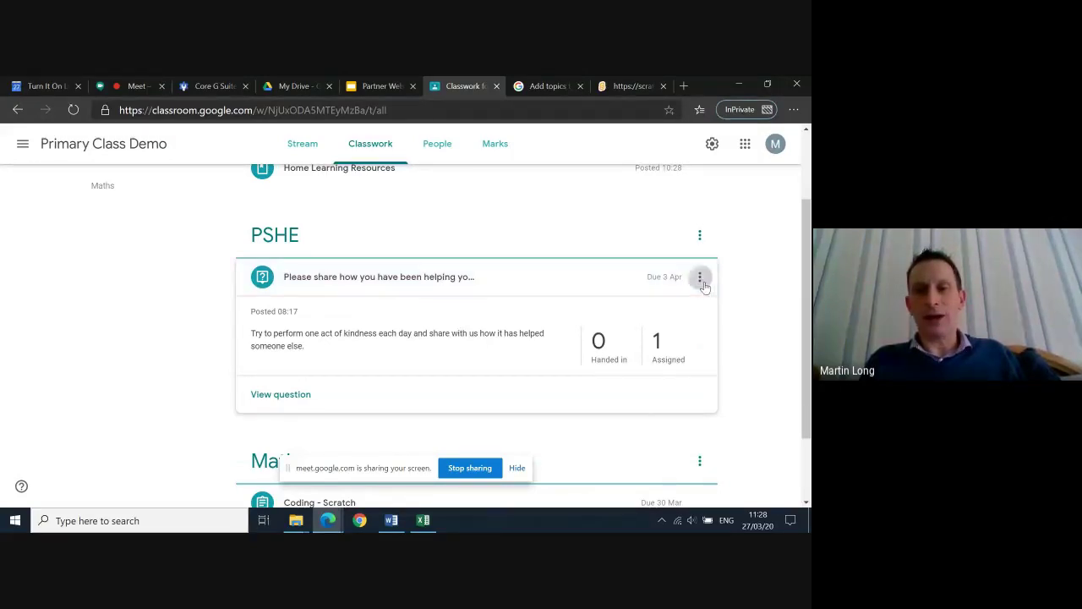
{"action": "left_click", "coordinate": [700, 279]}
Re-save the kindness question under the PSHE topic with its 3 Apr due date
{"action": "left_click", "coordinate": [673, 306]}
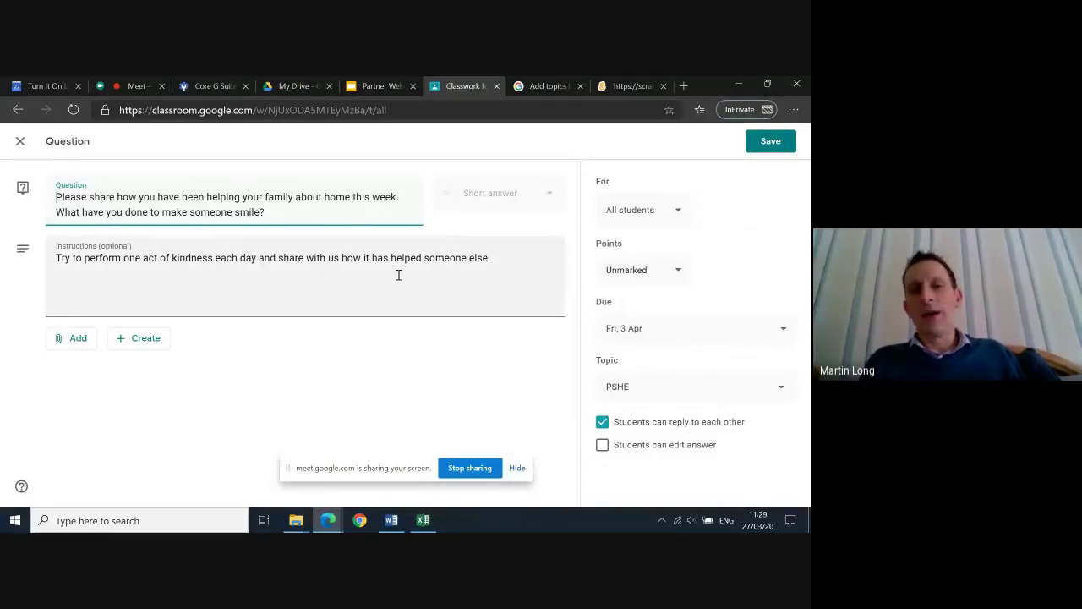
{"action": "left_click", "coordinate": [80, 345]}
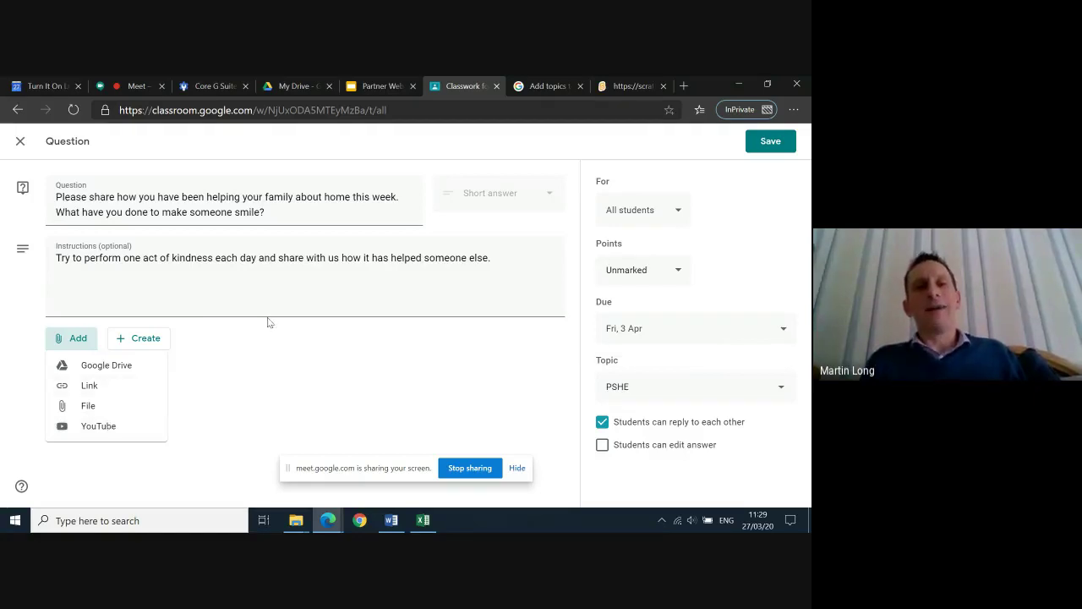
{"action": "left_click", "coordinate": [315, 301]}
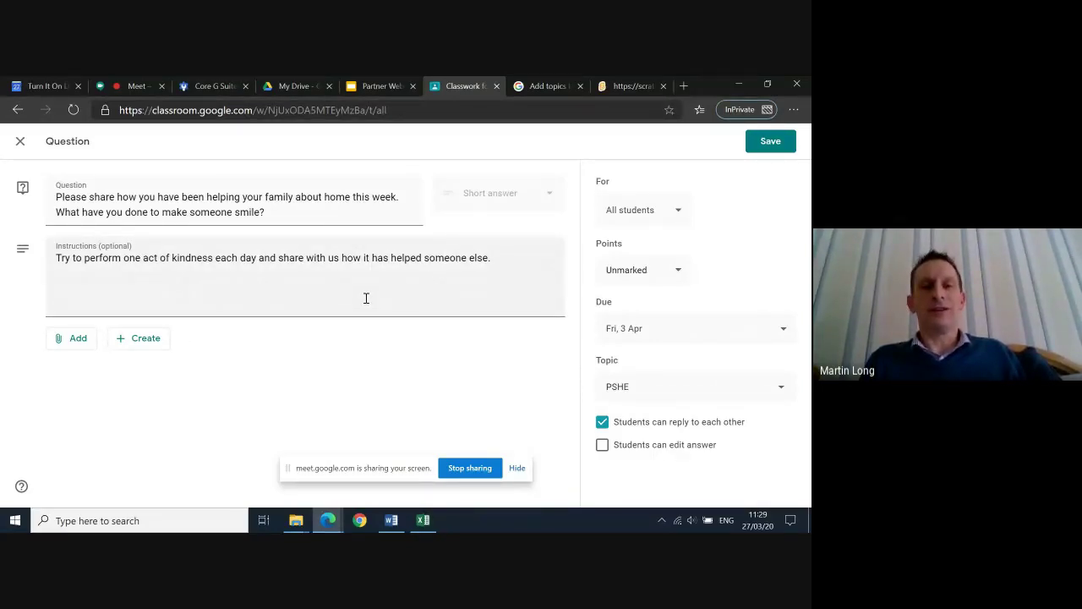
{"action": "left_click", "coordinate": [764, 147]}
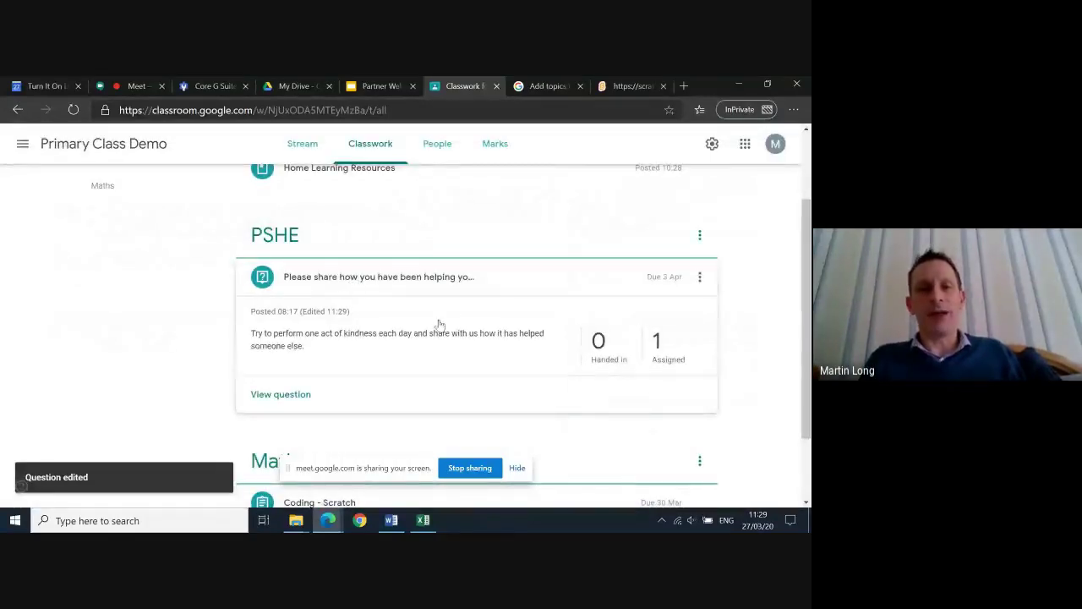
{"action": "scroll", "coordinate": [439, 325], "scroll_direction": "up", "scroll_amount": 1}
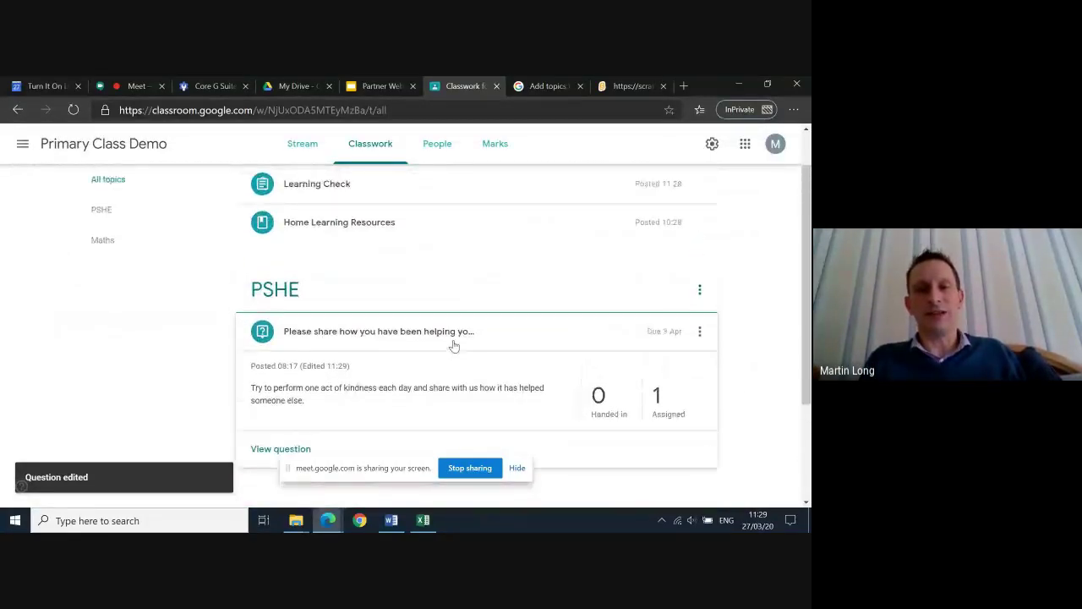
{"action": "scroll", "coordinate": [454, 345], "scroll_direction": "up", "scroll_amount": 1}
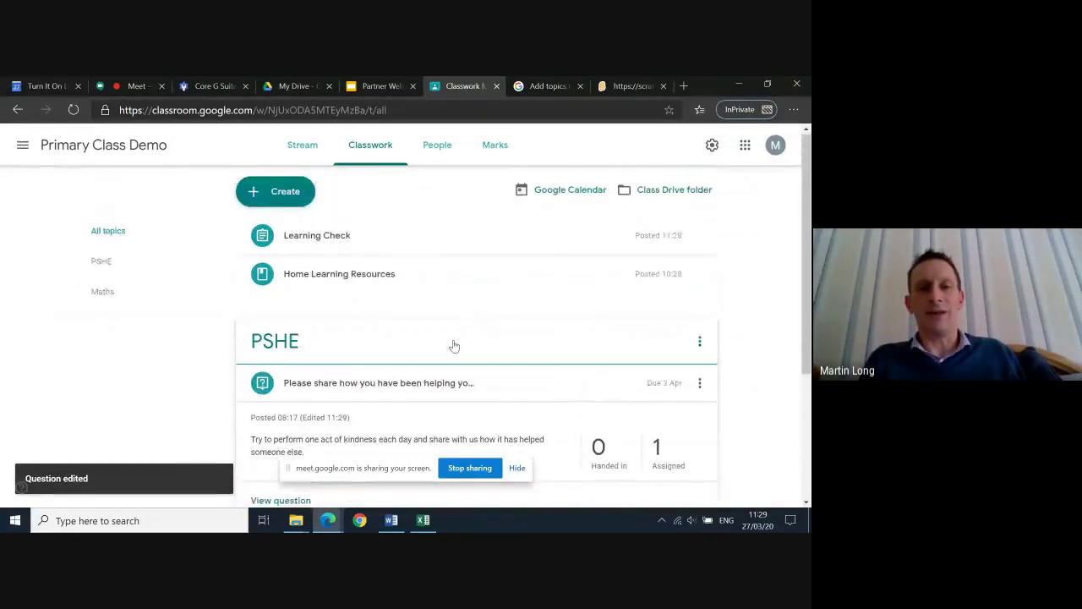
{"action": "left_click", "coordinate": [278, 197]}
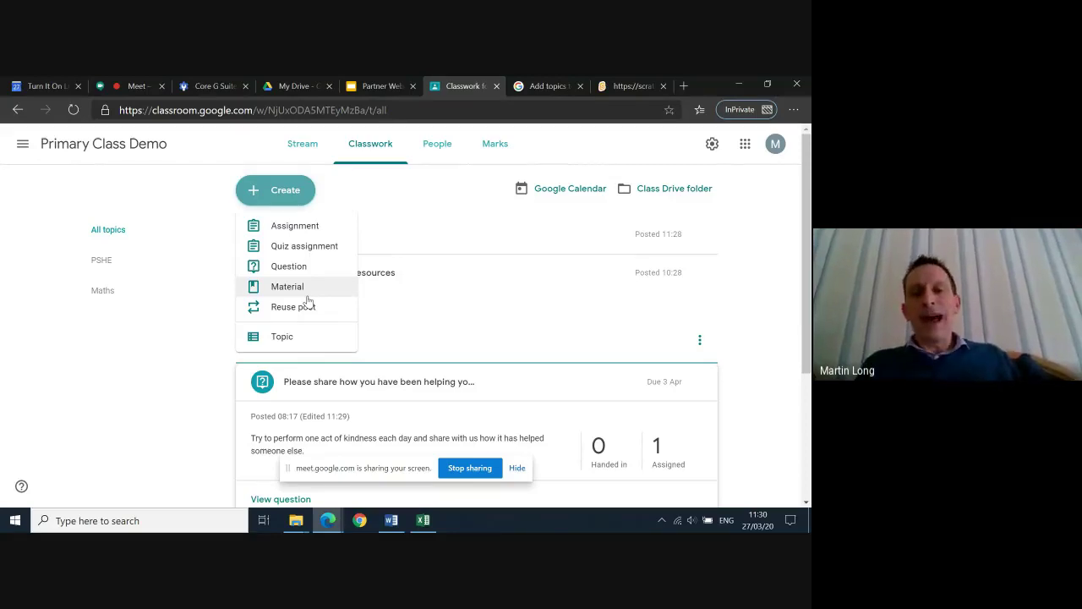
{"action": "left_click", "coordinate": [761, 309]}
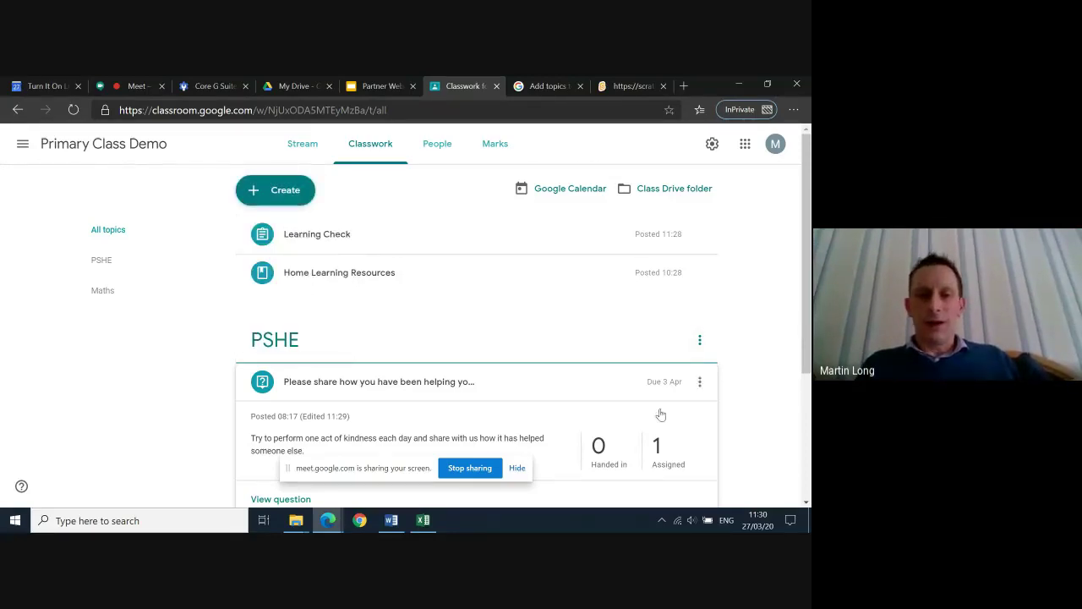
{"action": "scroll", "coordinate": [518, 412], "scroll_direction": "down", "scroll_amount": 2}
{"action": "scroll", "coordinate": [518, 411], "scroll_direction": "down", "scroll_amount": 2}
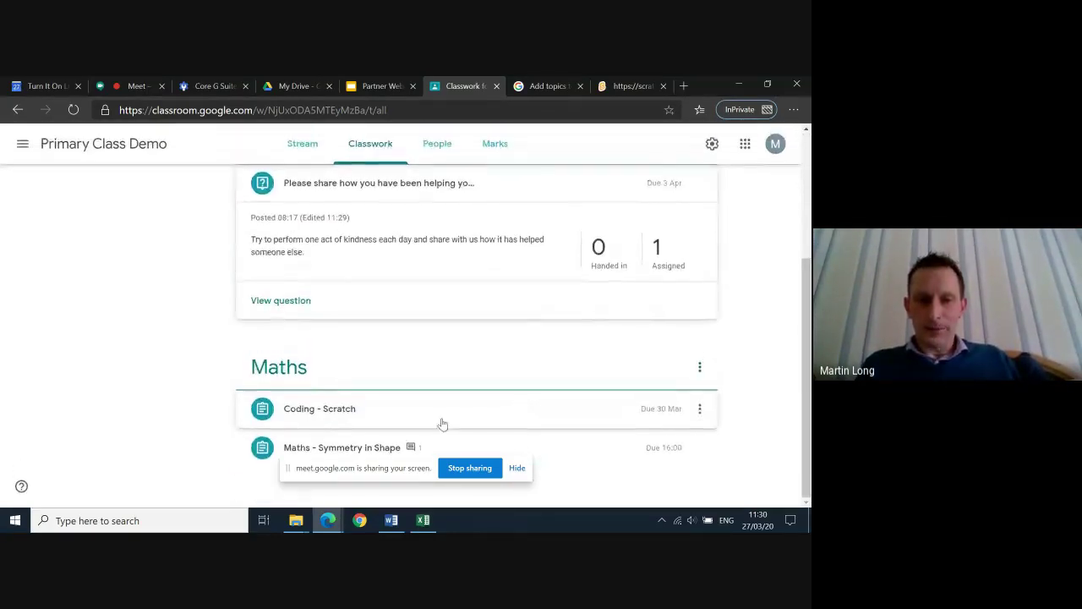
{"action": "left_click", "coordinate": [343, 448]}
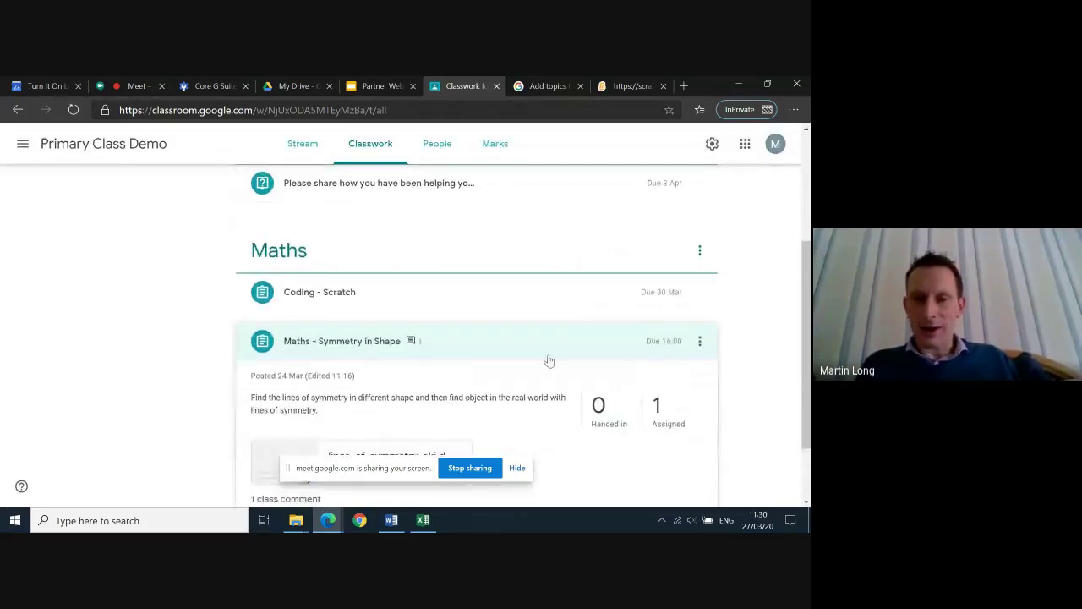
{"action": "scroll", "coordinate": [474, 387], "scroll_direction": "up", "scroll_amount": 1}
{"action": "scroll", "coordinate": [474, 387], "scroll_direction": "up", "scroll_amount": 2}
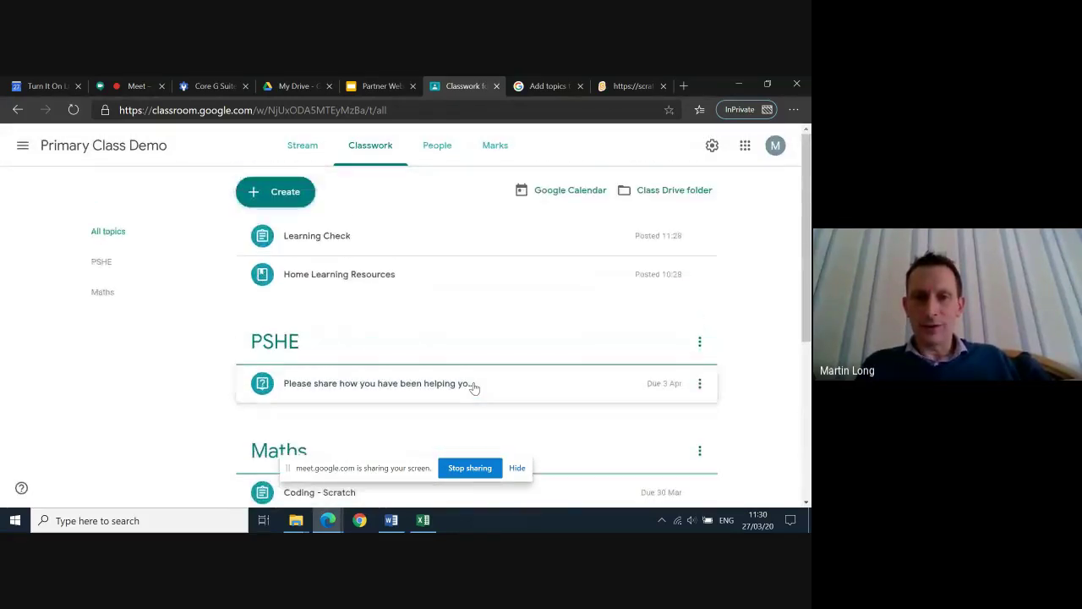
{"action": "left_click", "coordinate": [428, 275]}
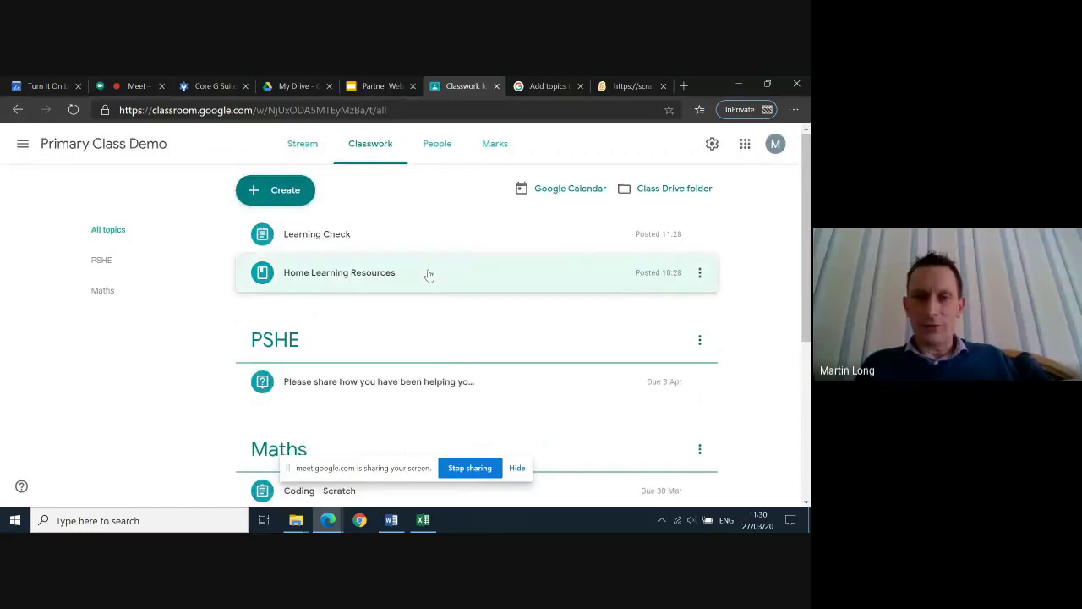
Edit Home Learning Resources, create the topic 'Learning Resources' for it, and save
{"action": "left_click", "coordinate": [700, 283]}
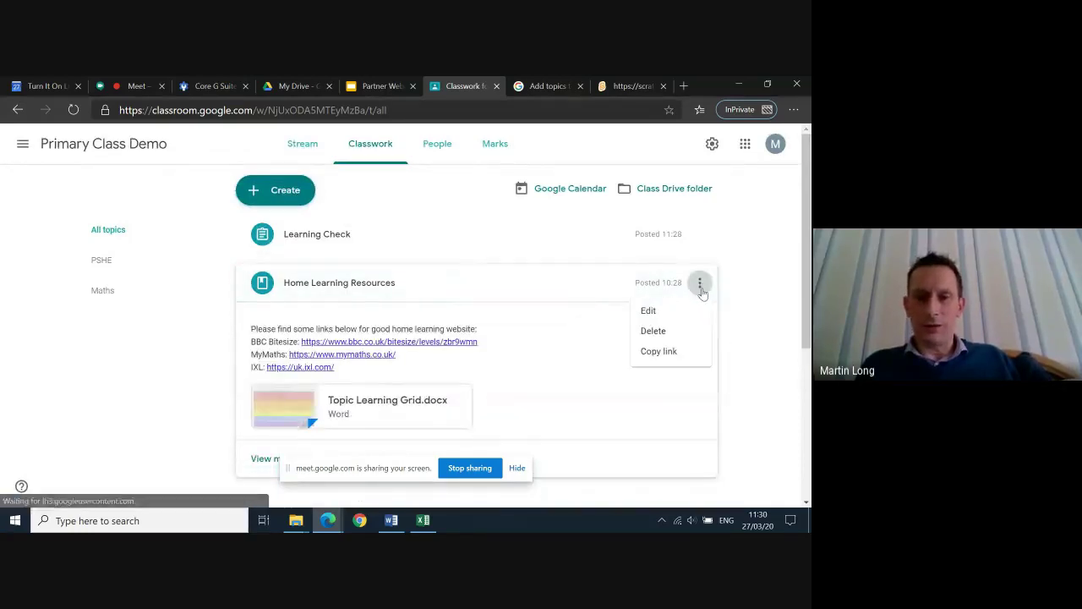
{"action": "left_click", "coordinate": [649, 311]}
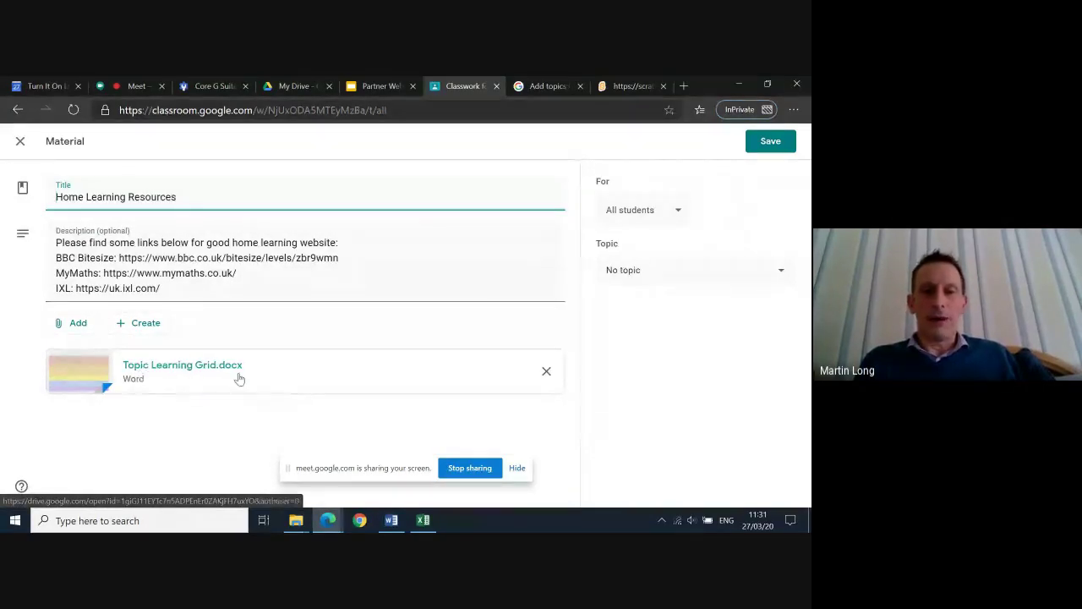
{"action": "left_click", "coordinate": [679, 213]}
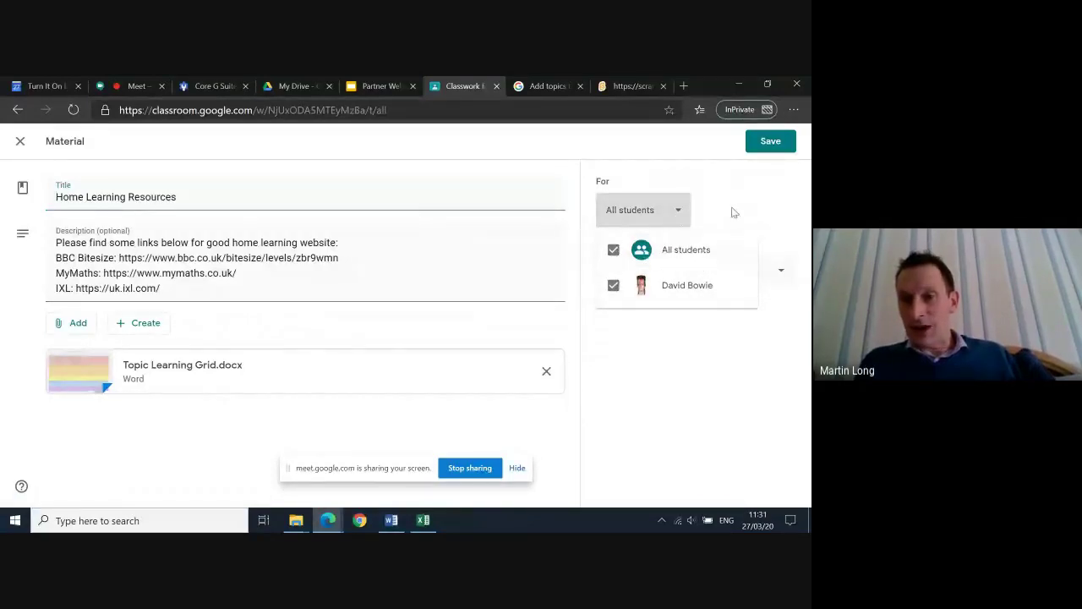
{"action": "left_click", "coordinate": [734, 213]}
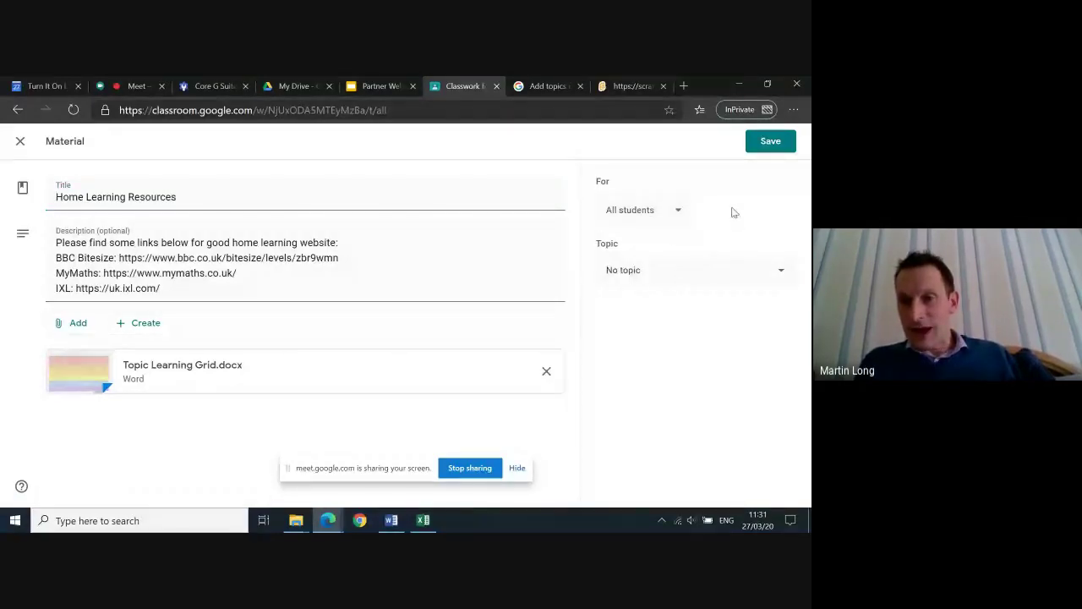
{"action": "left_click", "coordinate": [724, 282]}
{"action": "left_click", "coordinate": [662, 308]}
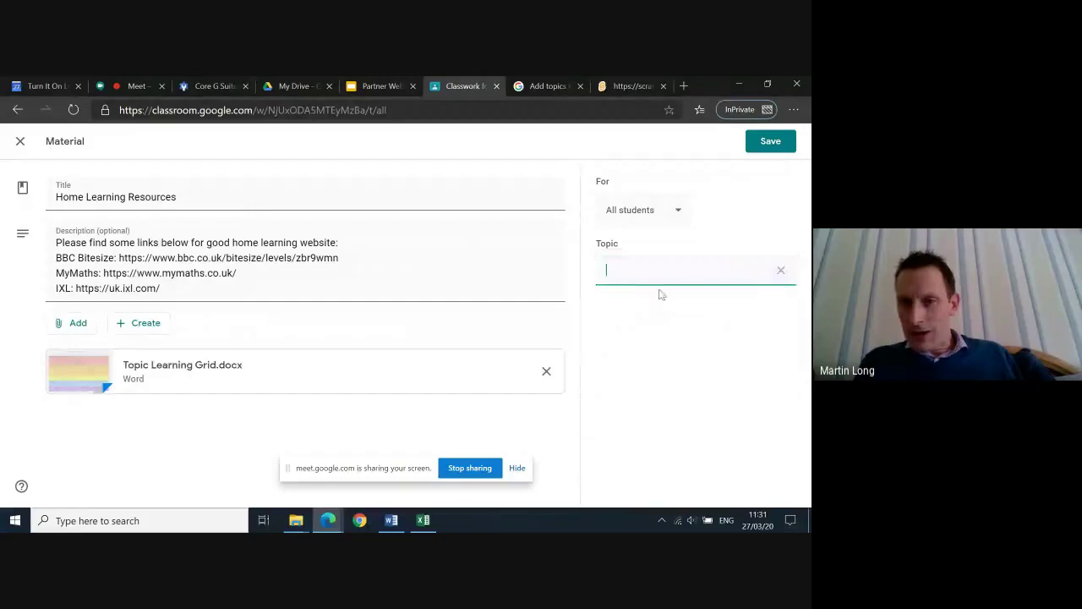
{"action": "type", "text": "L"}
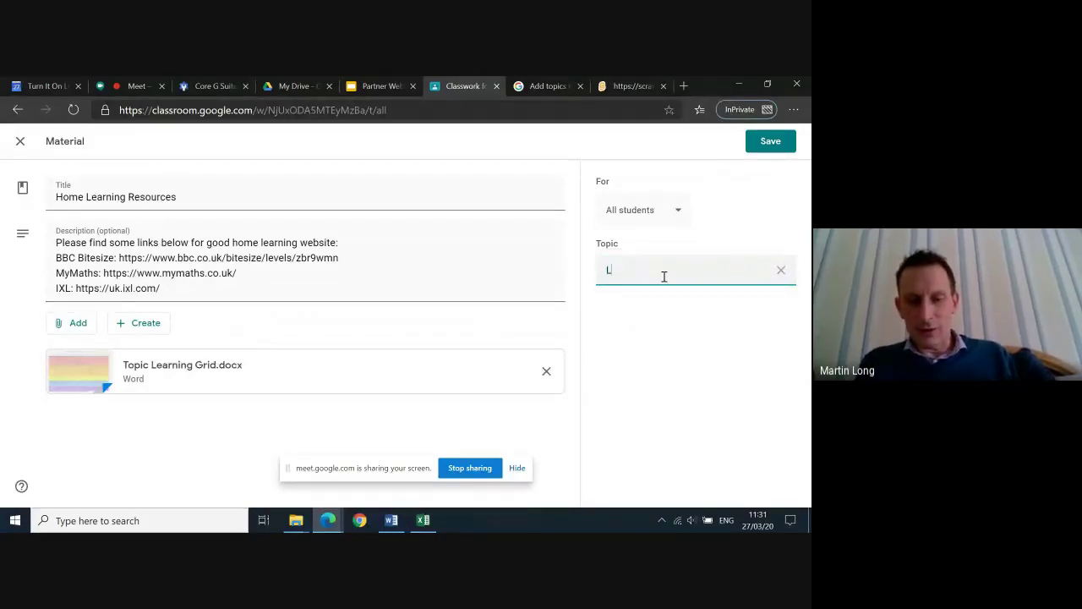
{"action": "type", "text": "earning "}
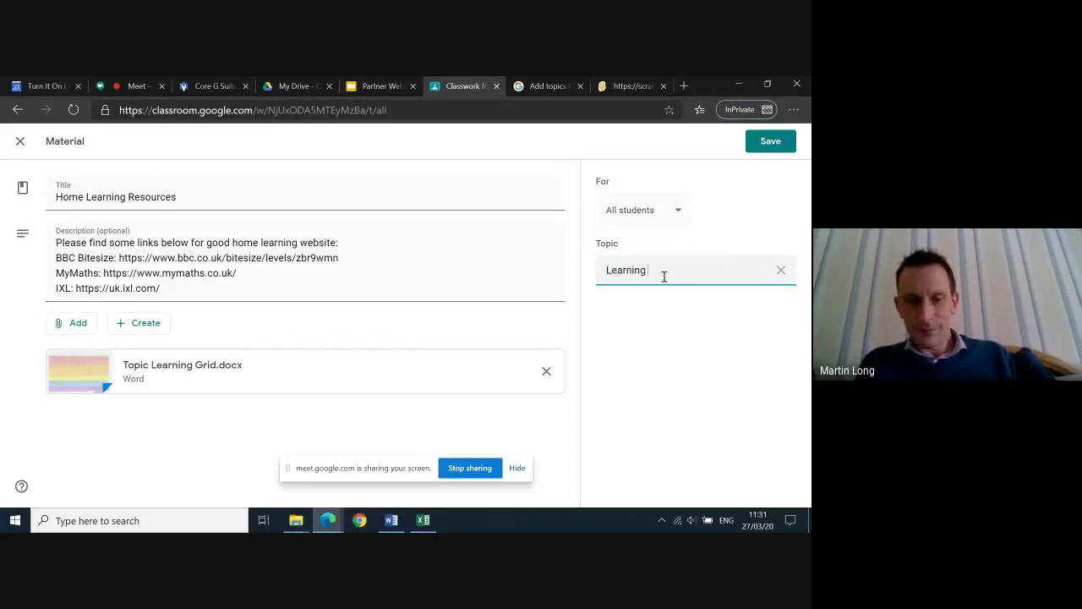
{"action": "type", "text": "Resources"}
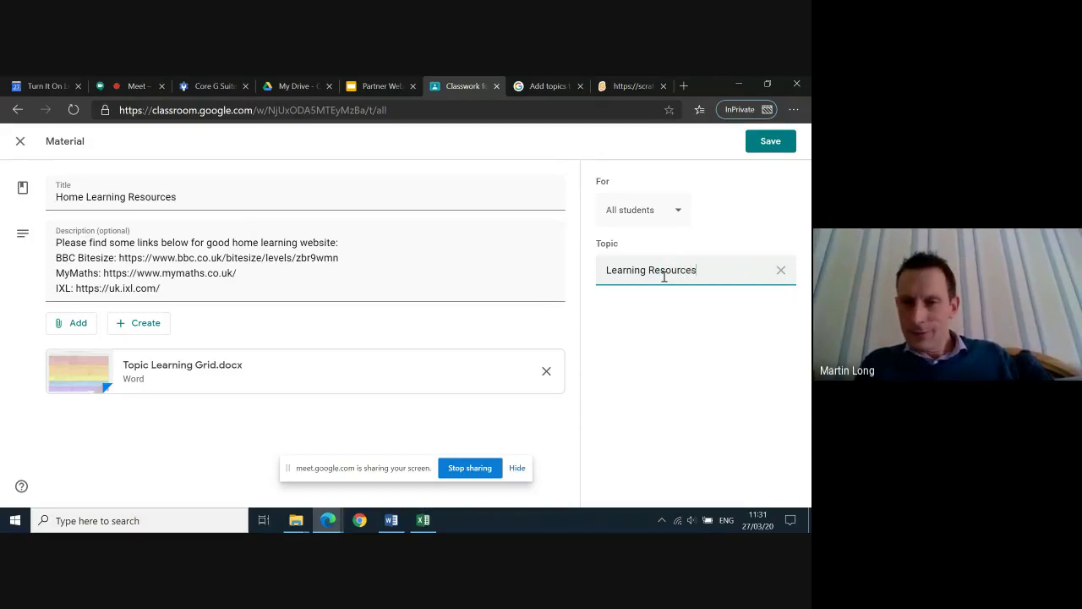
{"action": "left_click", "coordinate": [634, 368]}
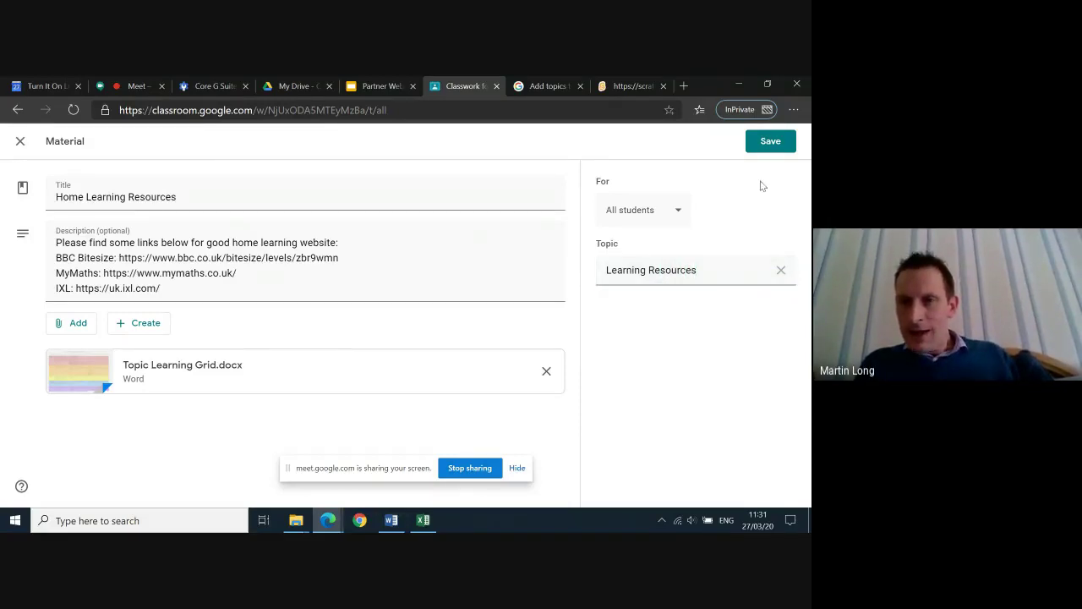
{"action": "left_click", "coordinate": [770, 142]}
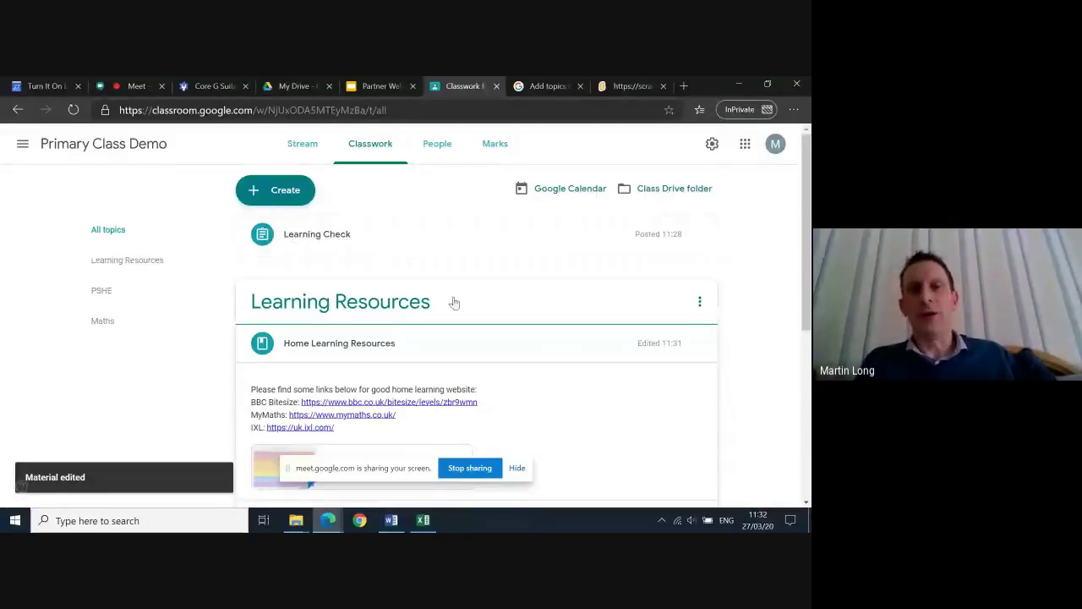
Bring up the student's Edge window on the Primary Class Demo stream
{"action": "scroll", "coordinate": [452, 301], "scroll_direction": "down", "scroll_amount": 1}
{"action": "scroll", "coordinate": [454, 302], "scroll_direction": "down", "scroll_amount": 1}
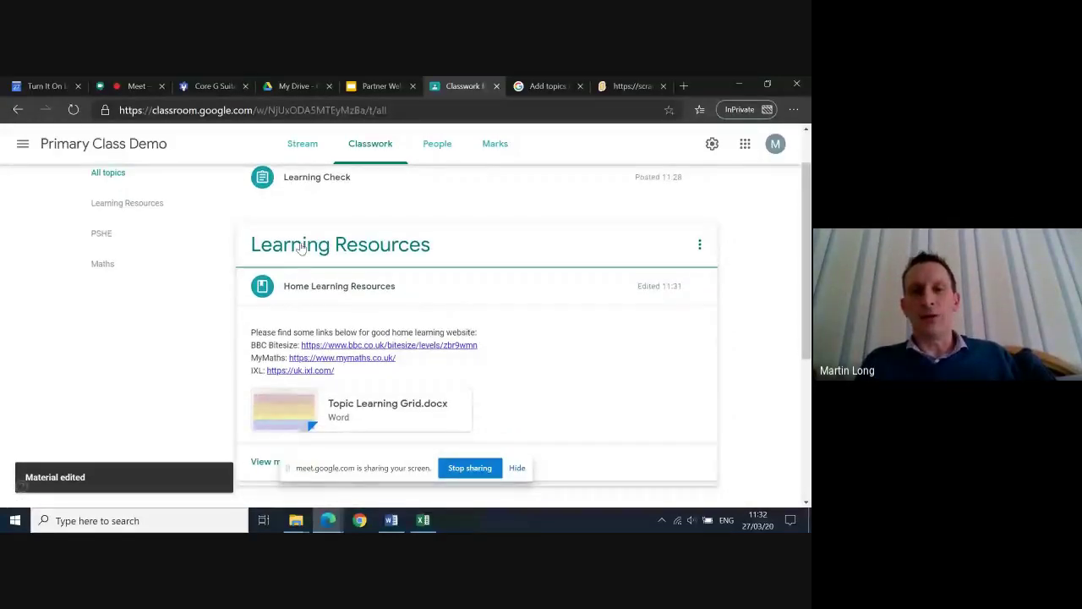
{"action": "scroll", "coordinate": [389, 299], "scroll_direction": "up", "scroll_amount": 2}
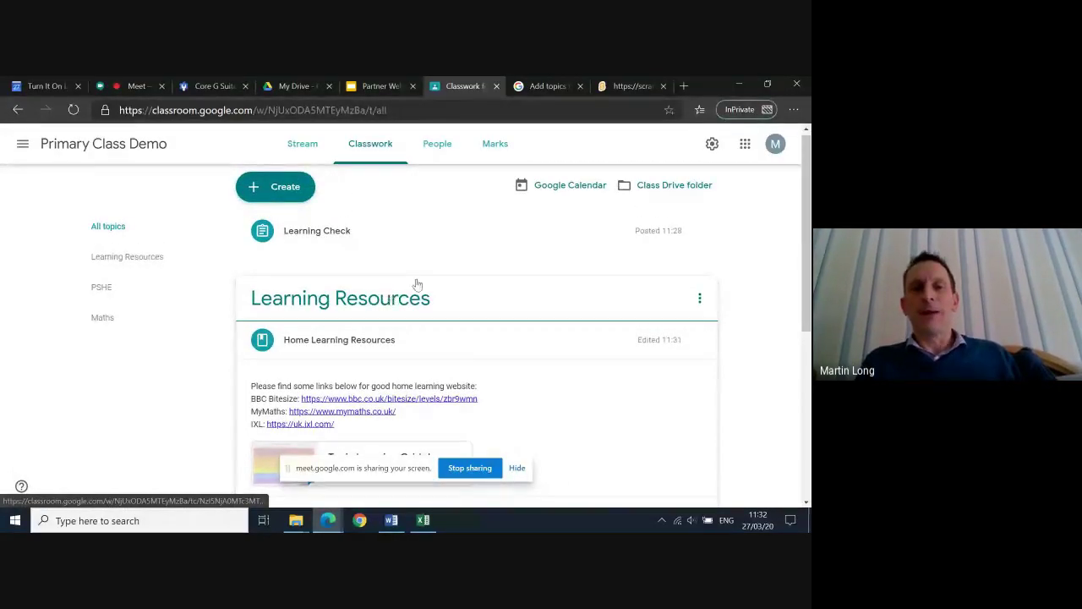
{"action": "mouse_move", "coordinate": [336, 526]}
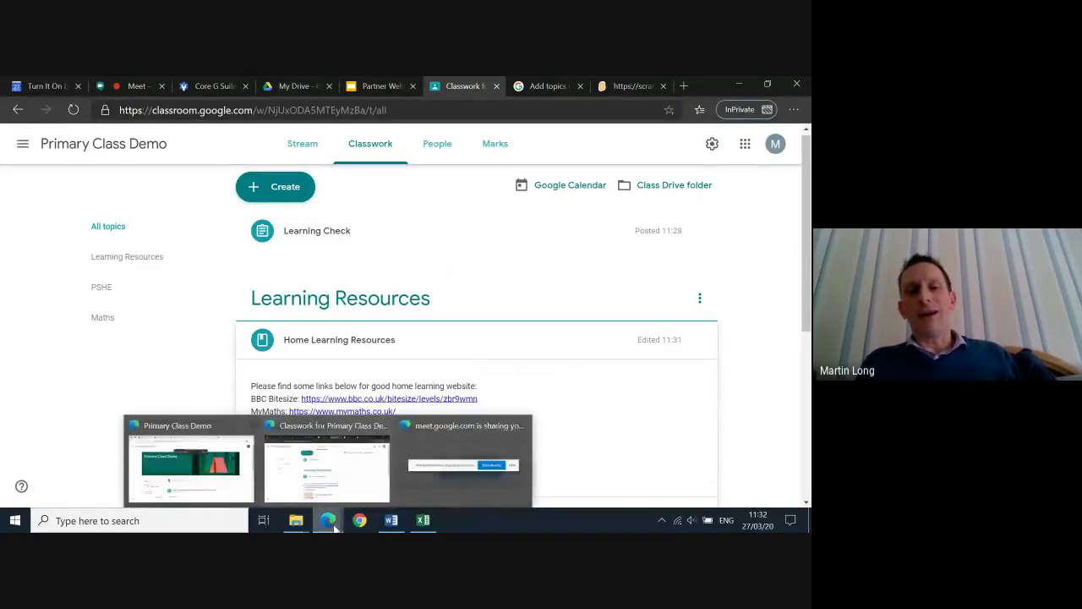
{"action": "left_click", "coordinate": [190, 465]}
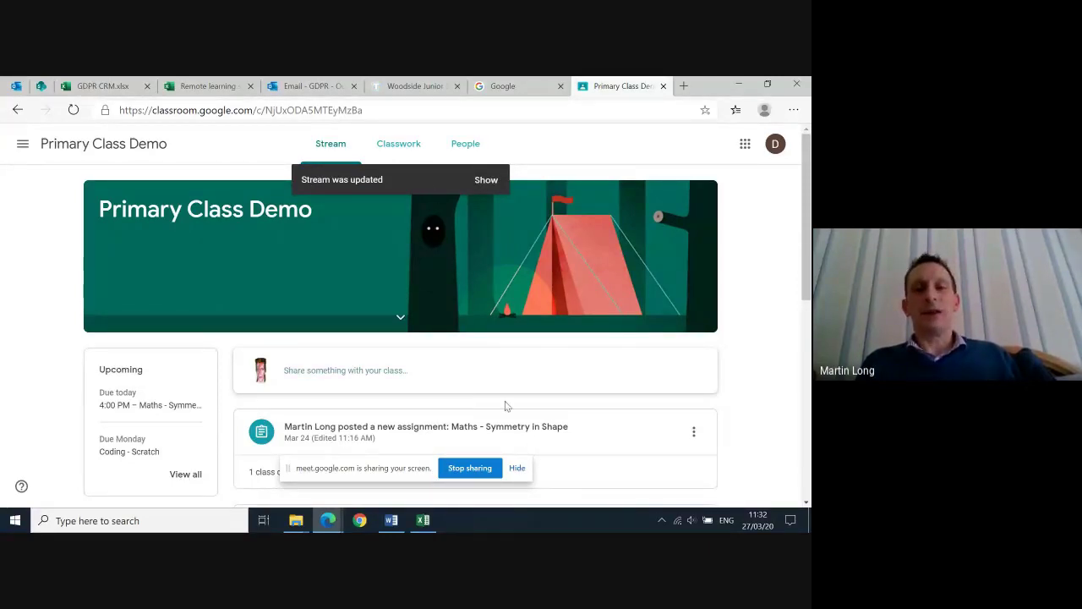
Load the new Learning Check and Coding - Scratch posts, then view the student's Classwork page
{"action": "scroll", "coordinate": [628, 380], "scroll_direction": "down", "scroll_amount": 5}
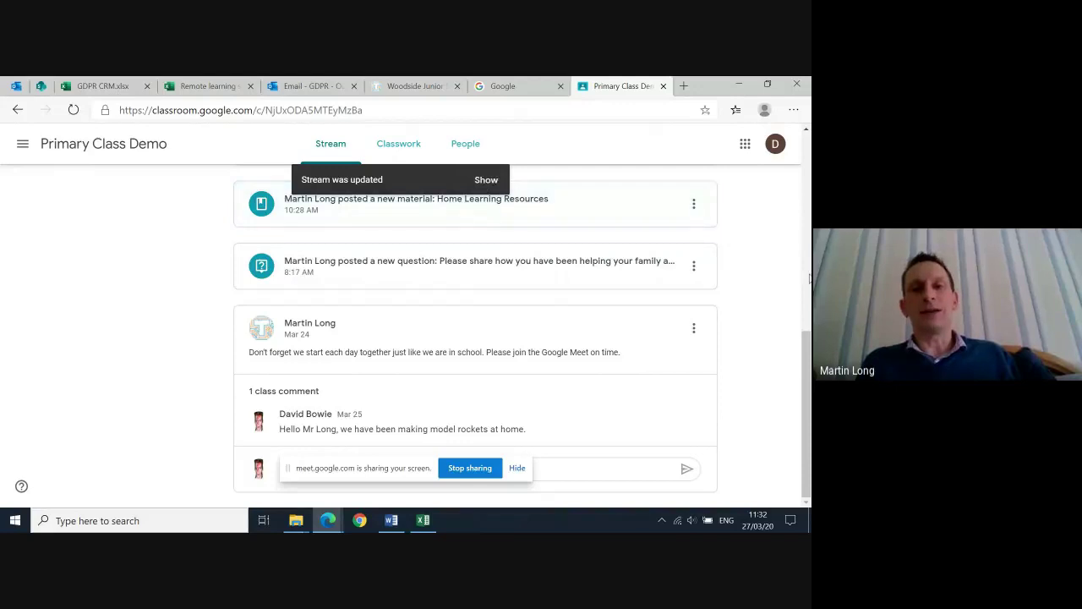
{"action": "scroll", "coordinate": [643, 224], "scroll_direction": "up", "scroll_amount": 5}
{"action": "left_click", "coordinate": [489, 181]}
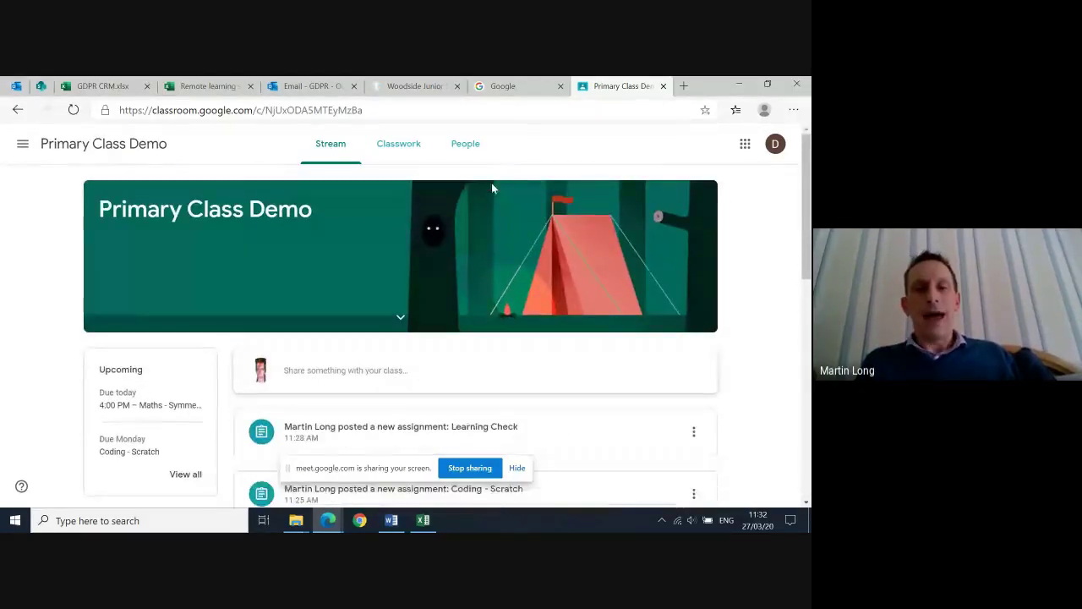
{"action": "left_click", "coordinate": [406, 146]}
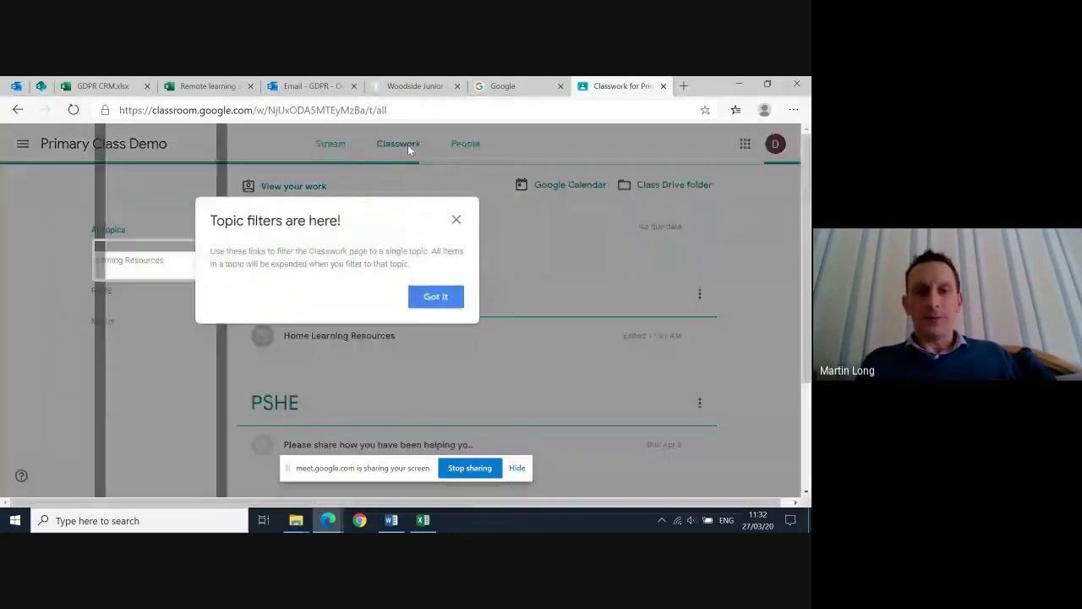
Dismiss the topic tip, browse the Maths topic's assignments, then return to All topics
{"action": "left_click", "coordinate": [456, 219]}
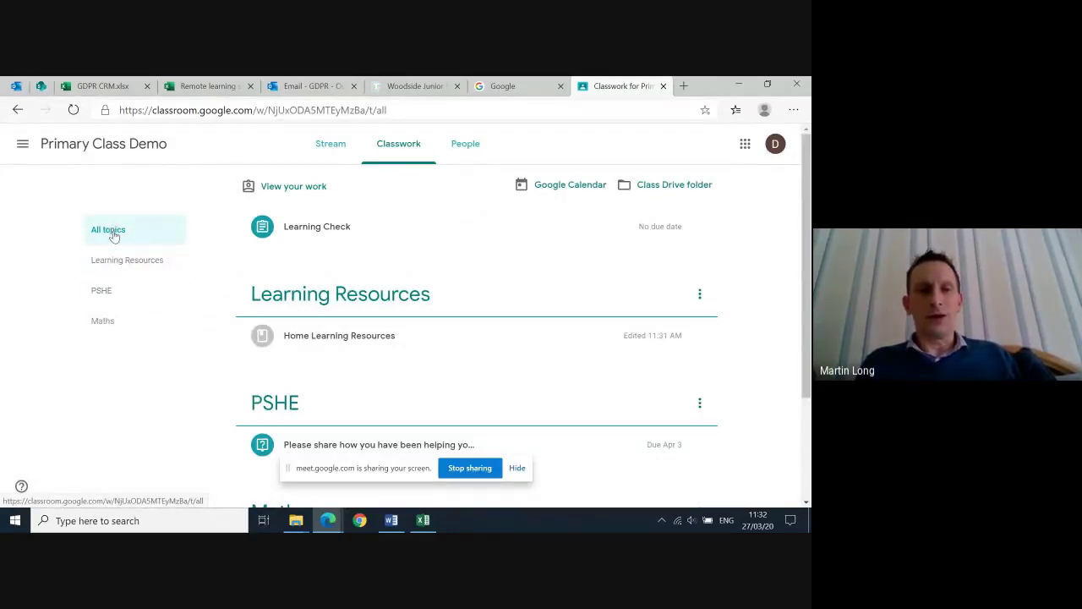
{"action": "left_click", "coordinate": [114, 236]}
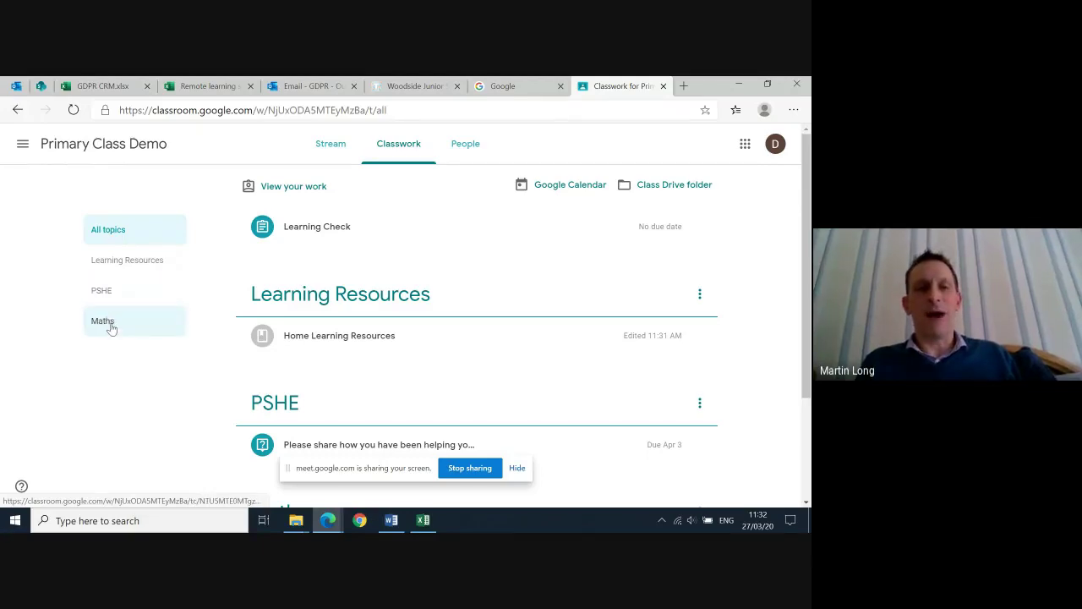
{"action": "left_click", "coordinate": [110, 327]}
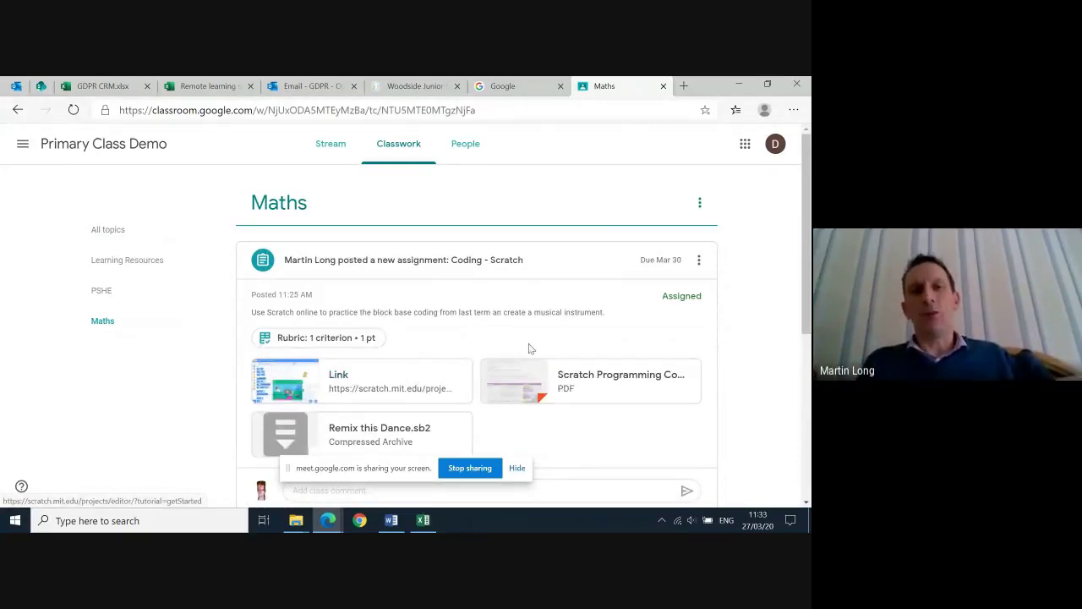
{"action": "scroll", "coordinate": [489, 299], "scroll_direction": "down", "scroll_amount": 1}
{"action": "scroll", "coordinate": [489, 299], "scroll_direction": "down", "scroll_amount": 1}
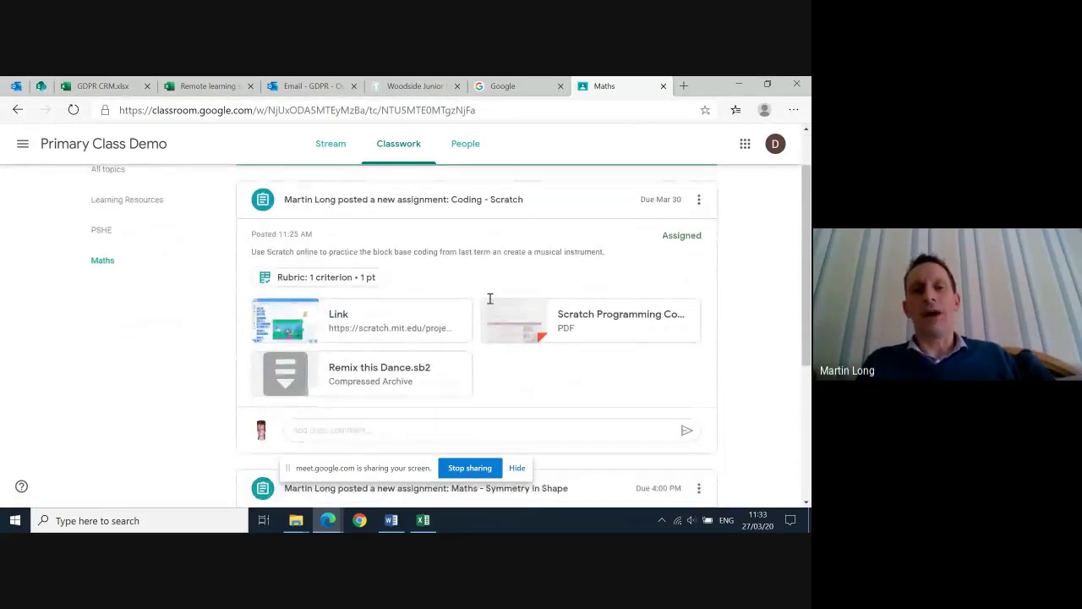
{"action": "scroll", "coordinate": [490, 298], "scroll_direction": "down", "scroll_amount": 3}
{"action": "scroll", "coordinate": [489, 299], "scroll_direction": "up", "scroll_amount": 3}
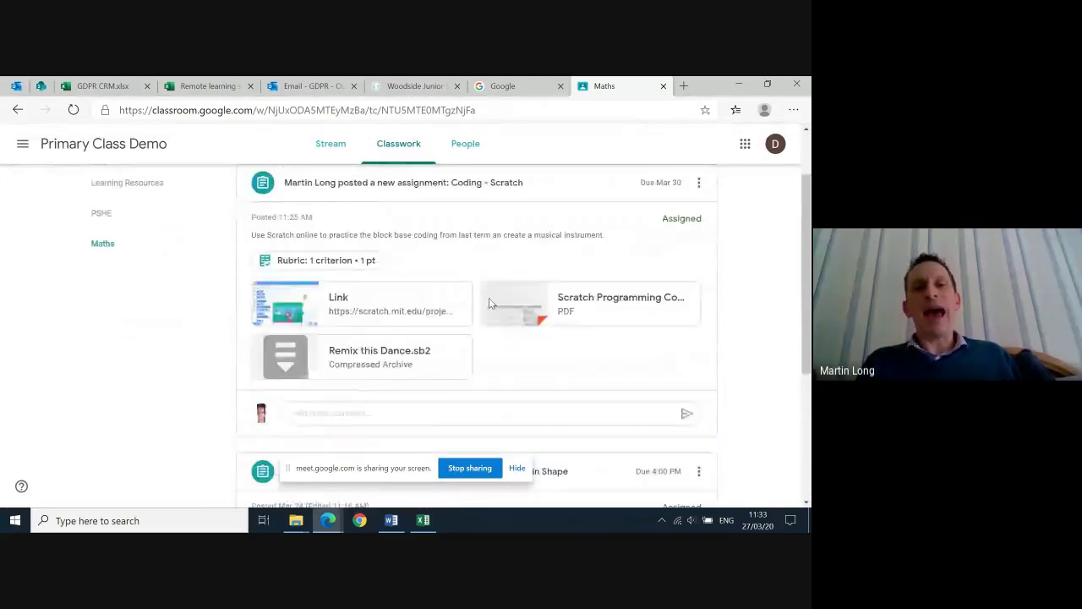
{"action": "scroll", "coordinate": [489, 299], "scroll_direction": "down", "scroll_amount": 2}
{"action": "scroll", "coordinate": [489, 298], "scroll_direction": "up", "scroll_amount": 3}
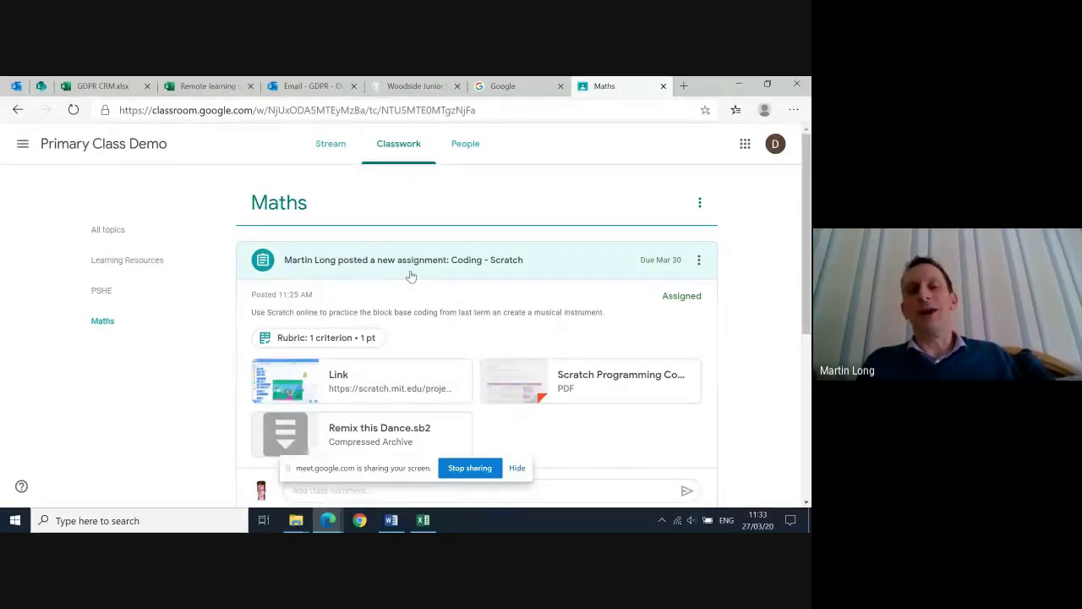
{"action": "left_click", "coordinate": [108, 234]}
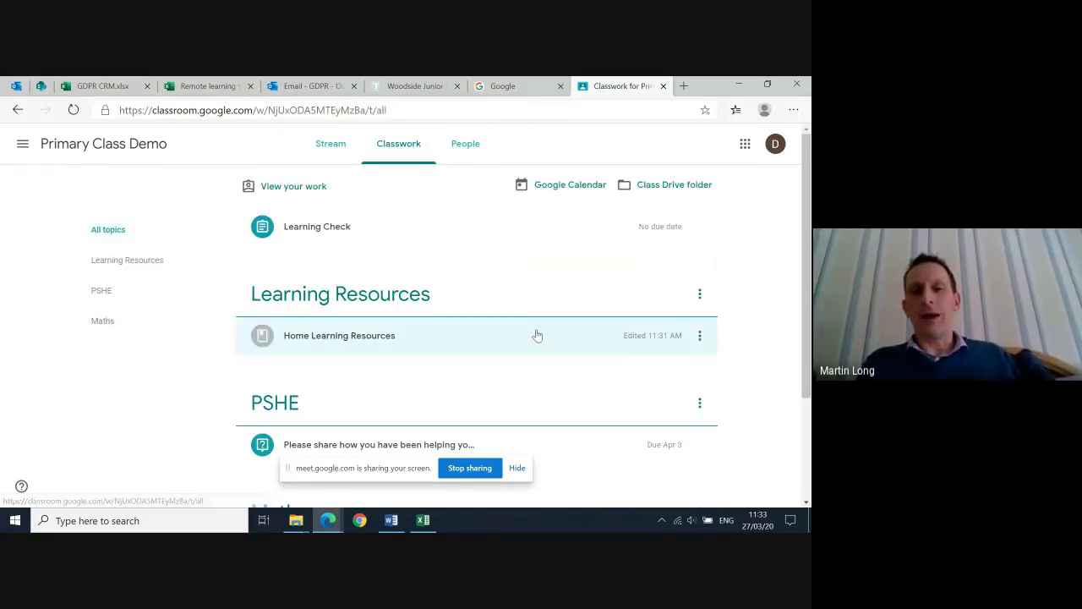
Expand Home Learning Resources and open its Topic Learning Grid.docx attachment
{"action": "scroll", "coordinate": [537, 336], "scroll_direction": "down", "scroll_amount": 1}
{"action": "scroll", "coordinate": [536, 336], "scroll_direction": "up", "scroll_amount": 2}
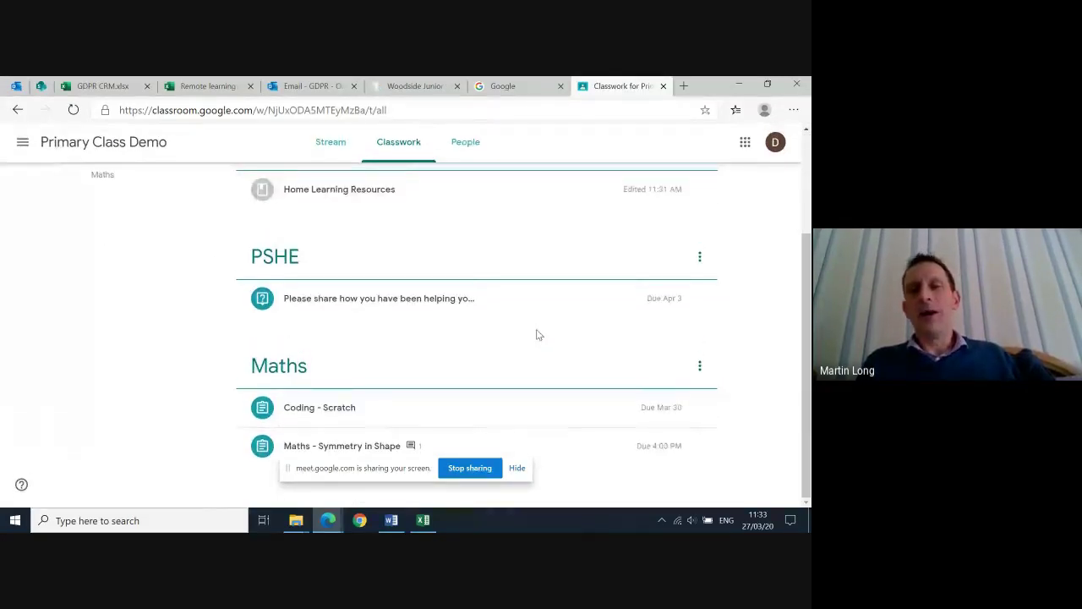
{"action": "scroll", "coordinate": [537, 335], "scroll_direction": "down", "scroll_amount": 1}
{"action": "scroll", "coordinate": [536, 336], "scroll_direction": "down", "scroll_amount": 1}
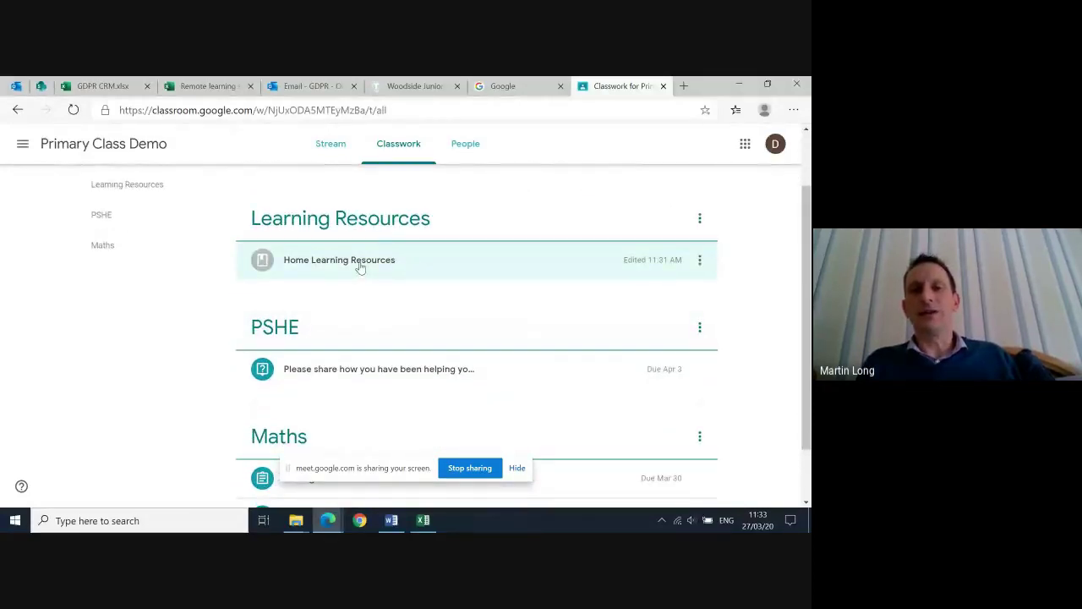
{"action": "left_click", "coordinate": [360, 266]}
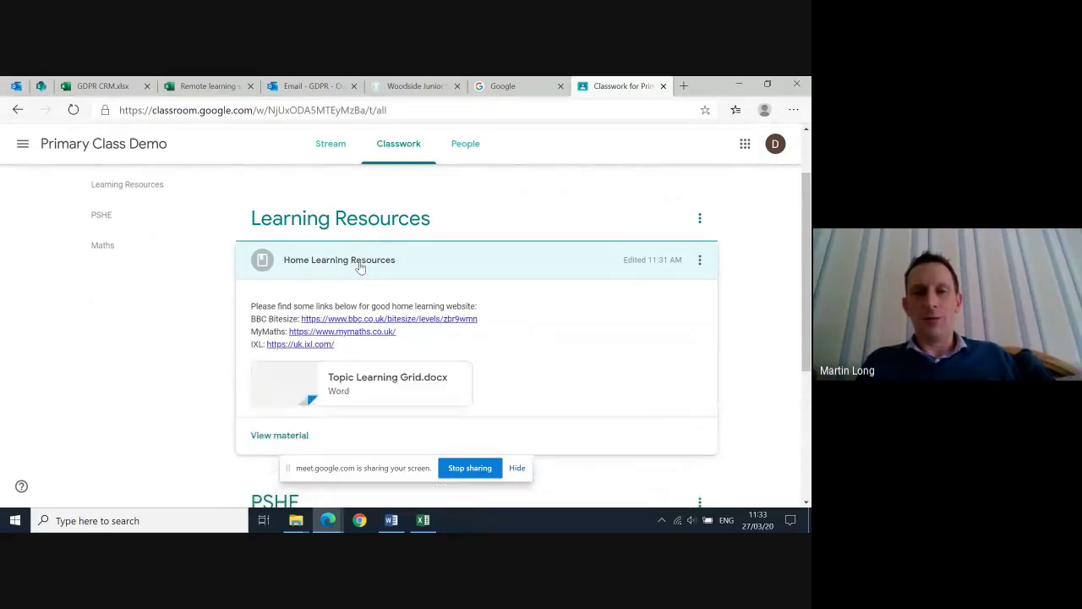
{"action": "scroll", "coordinate": [530, 316], "scroll_direction": "down", "scroll_amount": 1}
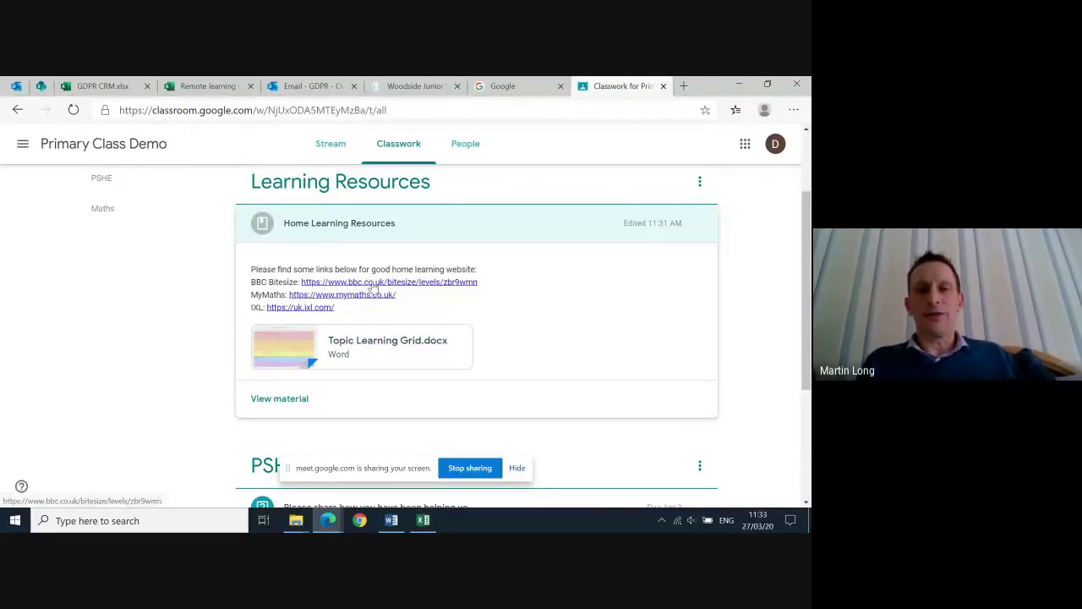
{"action": "left_click", "coordinate": [288, 354]}
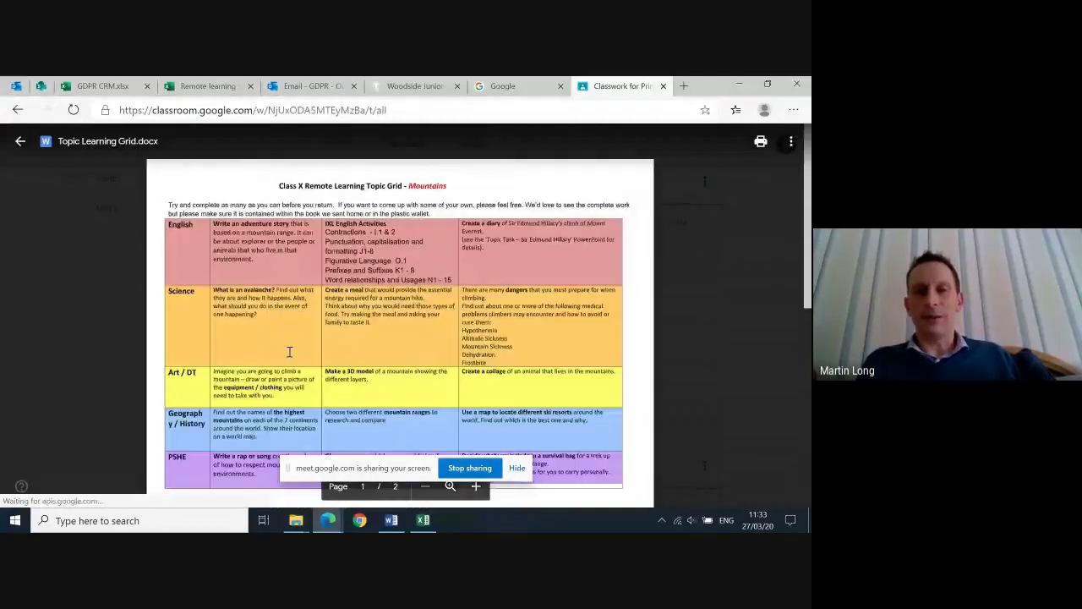
Read both pages of the Mountains Topic Learning Grid.docx, then close the preview back to Classwork
{"action": "scroll", "coordinate": [559, 365], "scroll_direction": "down", "scroll_amount": 2}
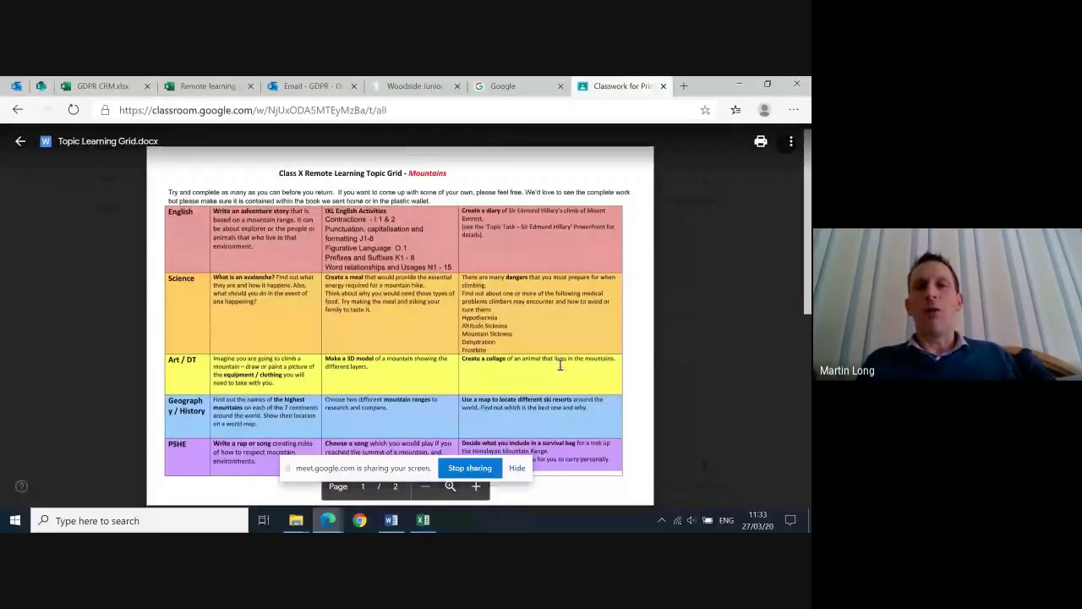
{"action": "scroll", "coordinate": [426, 242], "scroll_direction": "down", "scroll_amount": 2}
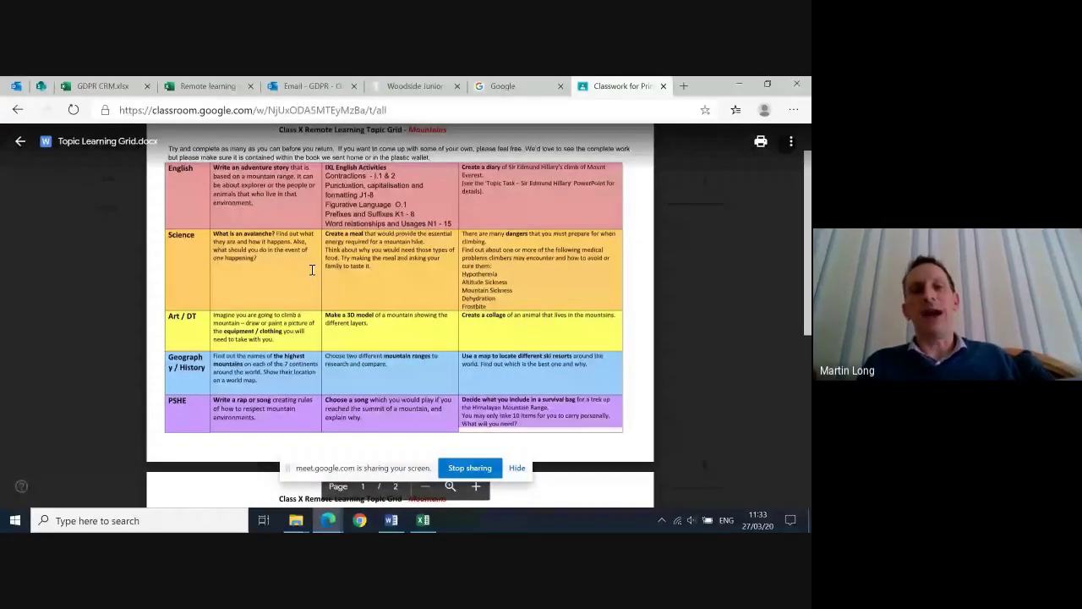
{"action": "scroll", "coordinate": [377, 203], "scroll_direction": "up", "scroll_amount": 3}
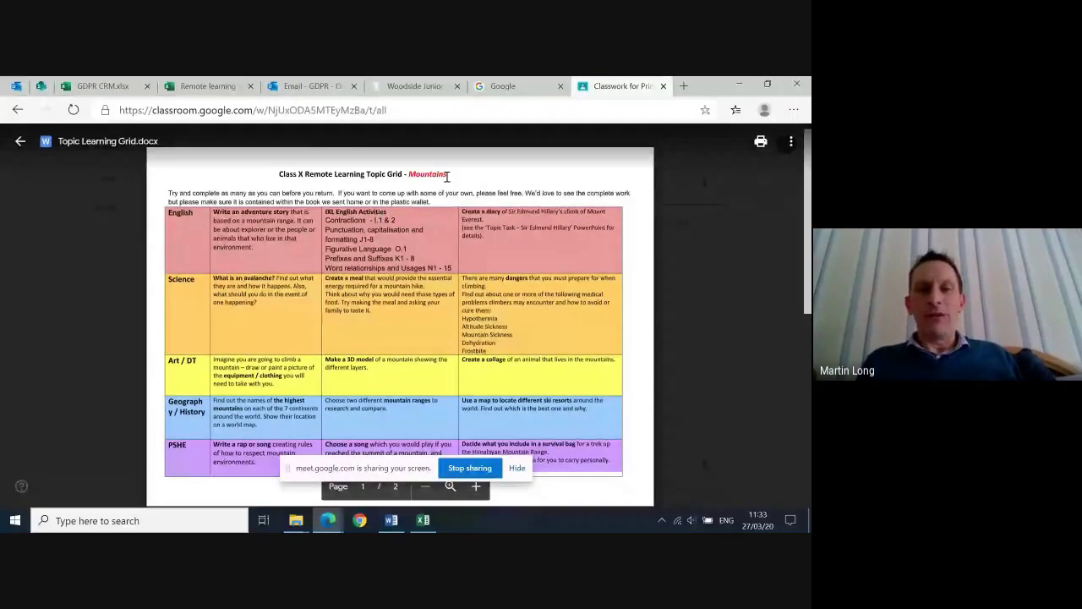
{"action": "scroll", "coordinate": [451, 329], "scroll_direction": "down", "scroll_amount": 3}
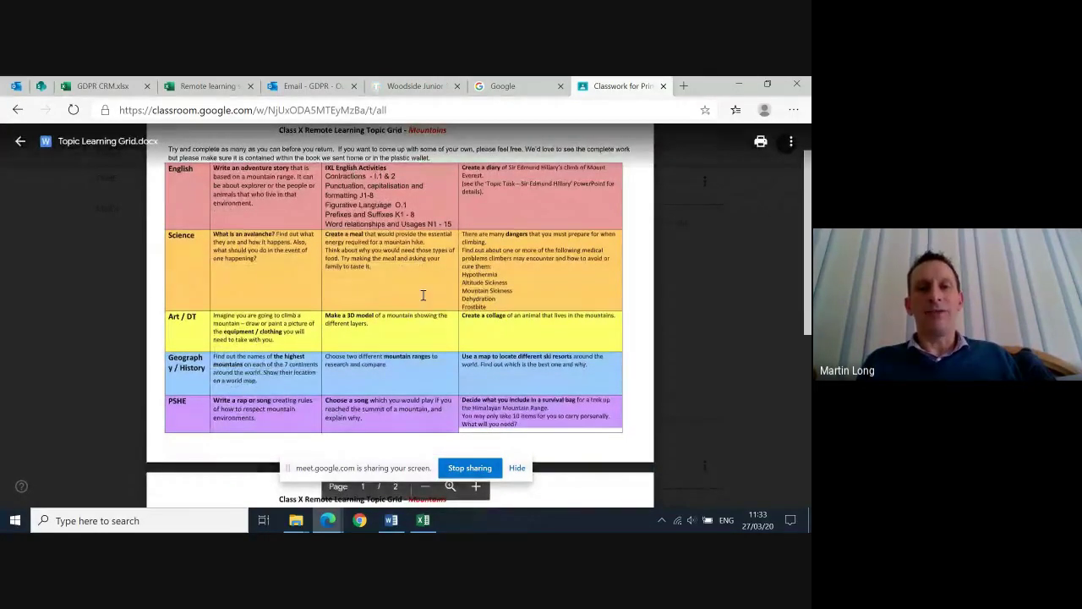
{"action": "scroll", "coordinate": [449, 330], "scroll_direction": "down", "scroll_amount": 4}
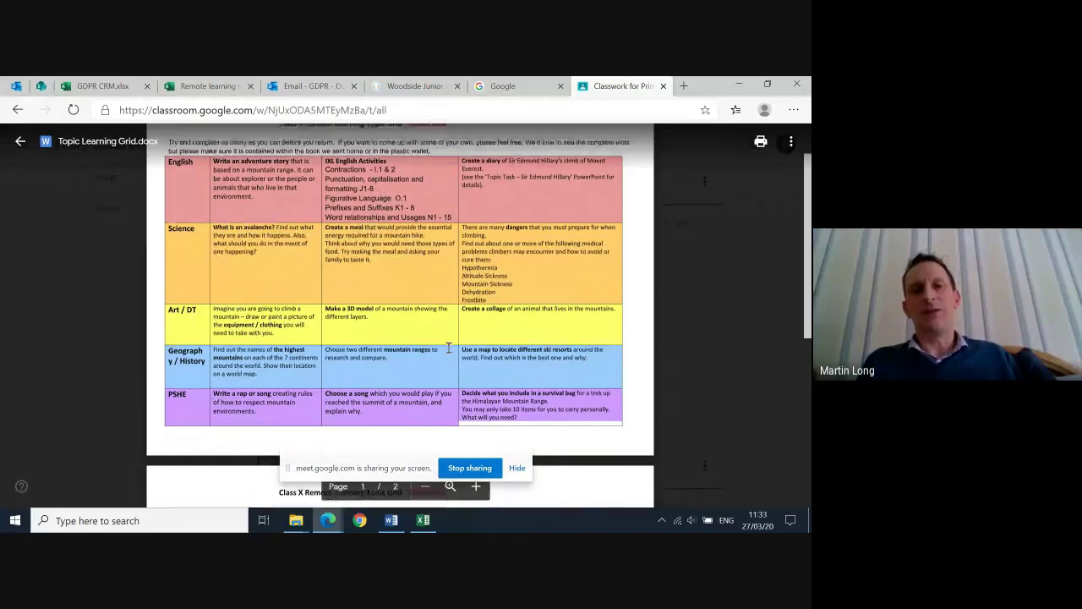
{"action": "scroll", "coordinate": [449, 347], "scroll_direction": "down", "scroll_amount": 10}
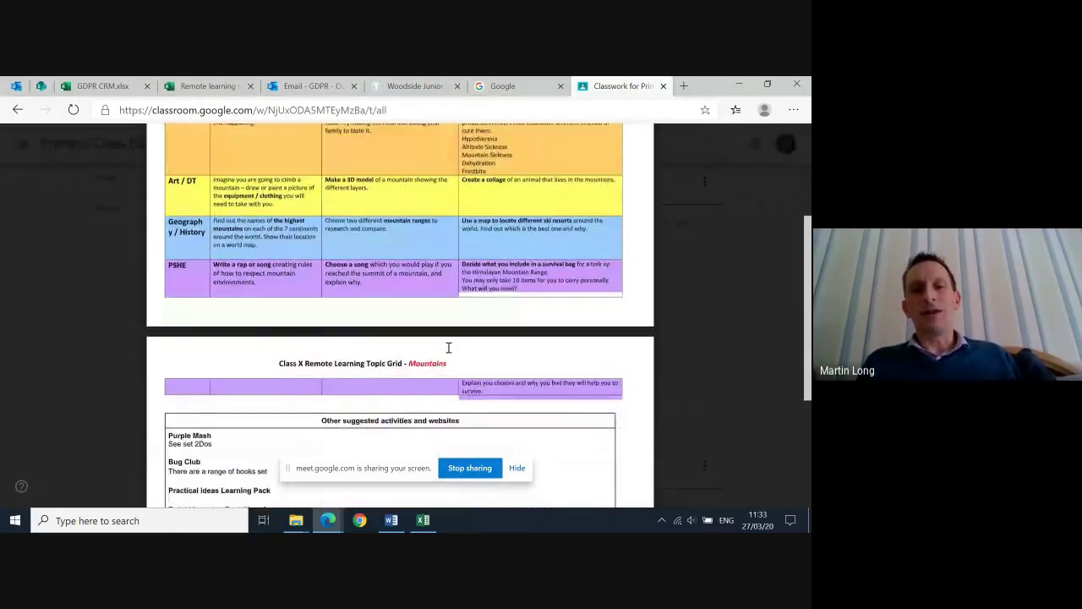
{"action": "scroll", "coordinate": [449, 348], "scroll_direction": "up", "scroll_amount": 15}
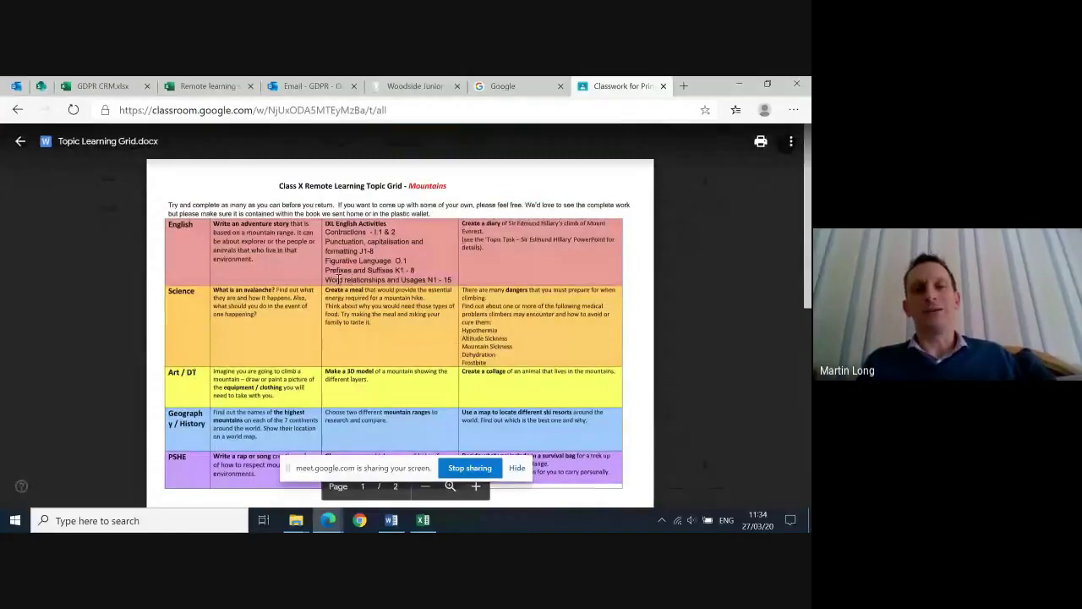
{"action": "mouse_move", "coordinate": [101, 233]}
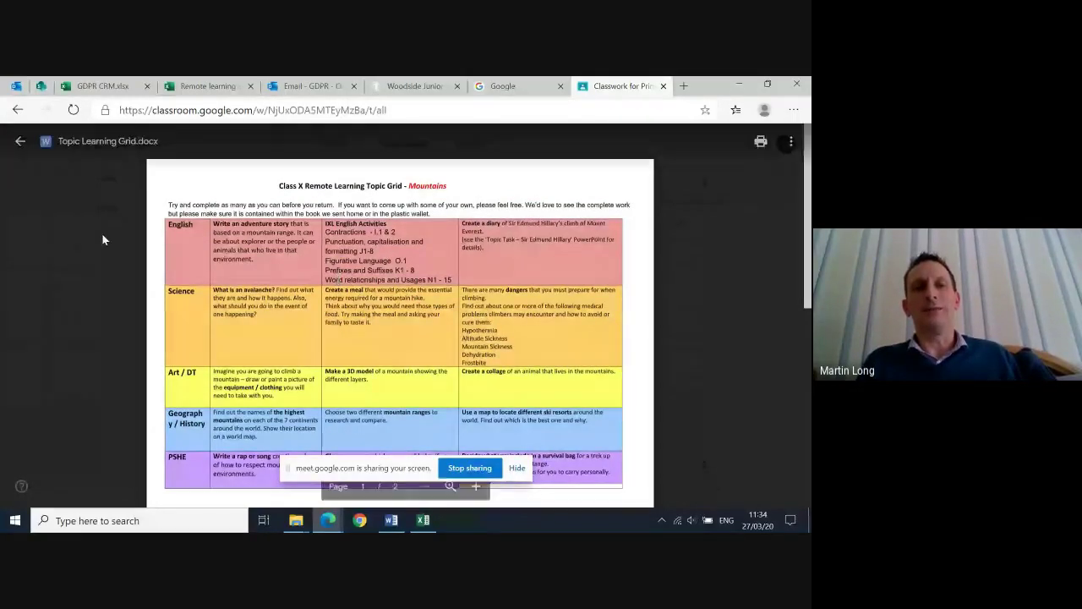
{"action": "left_click", "coordinate": [21, 141]}
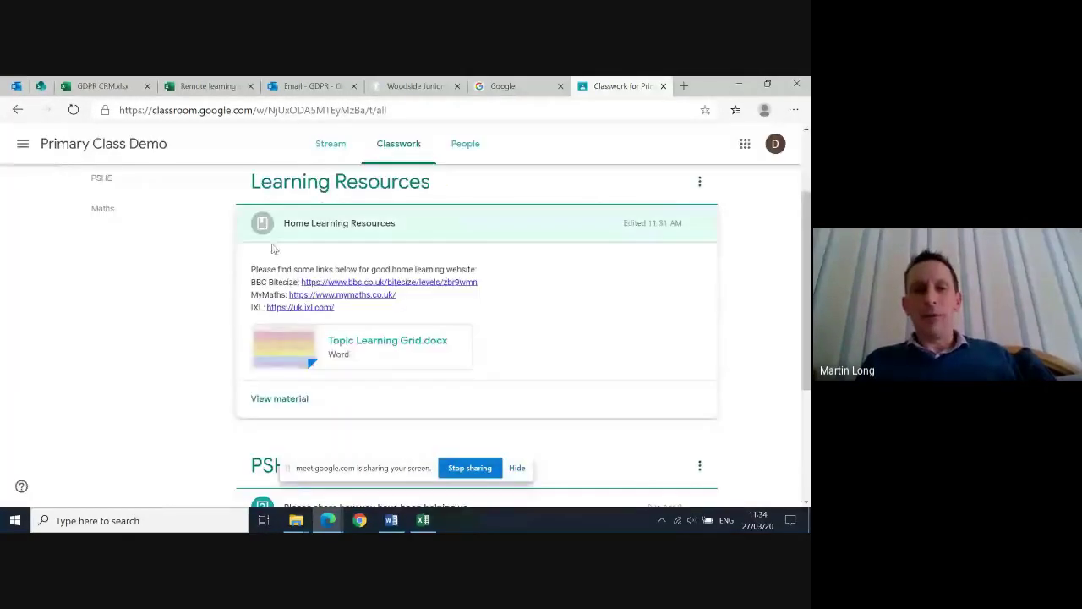
Return to the teacher's InPrivate window, go to Classwork, and open the Create menu
{"action": "mouse_move", "coordinate": [328, 519]}
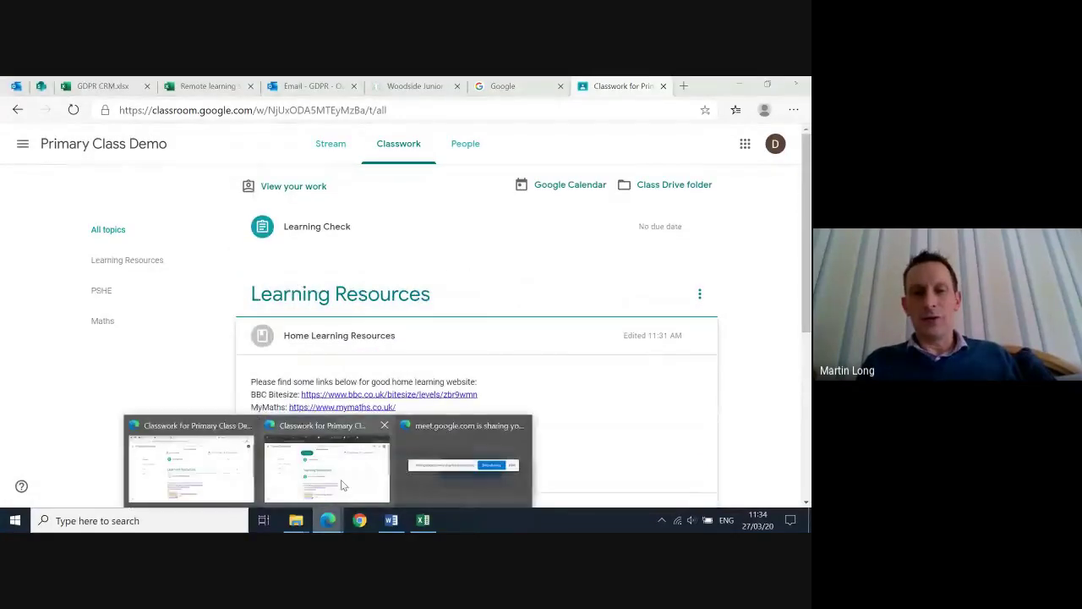
{"action": "left_click", "coordinate": [343, 483]}
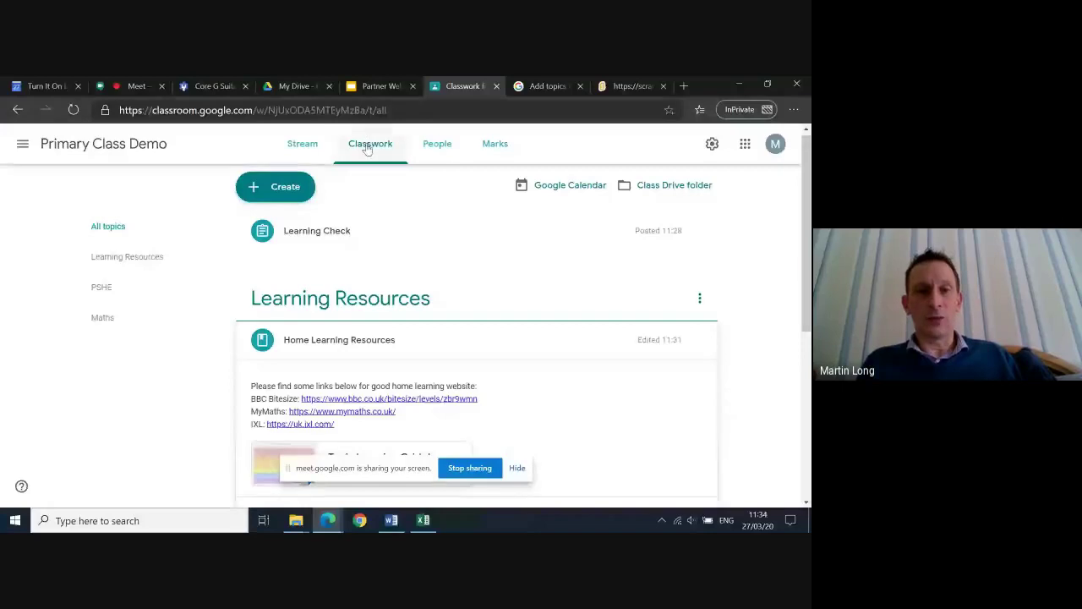
{"action": "scroll", "coordinate": [434, 249], "scroll_direction": "up", "scroll_amount": 1}
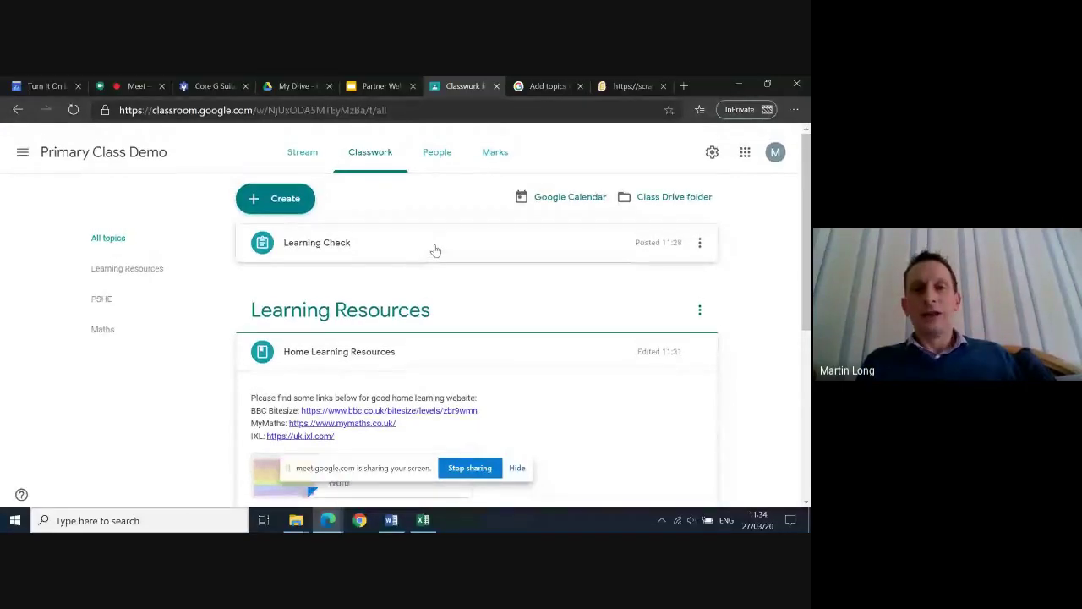
{"action": "left_click", "coordinate": [290, 146]}
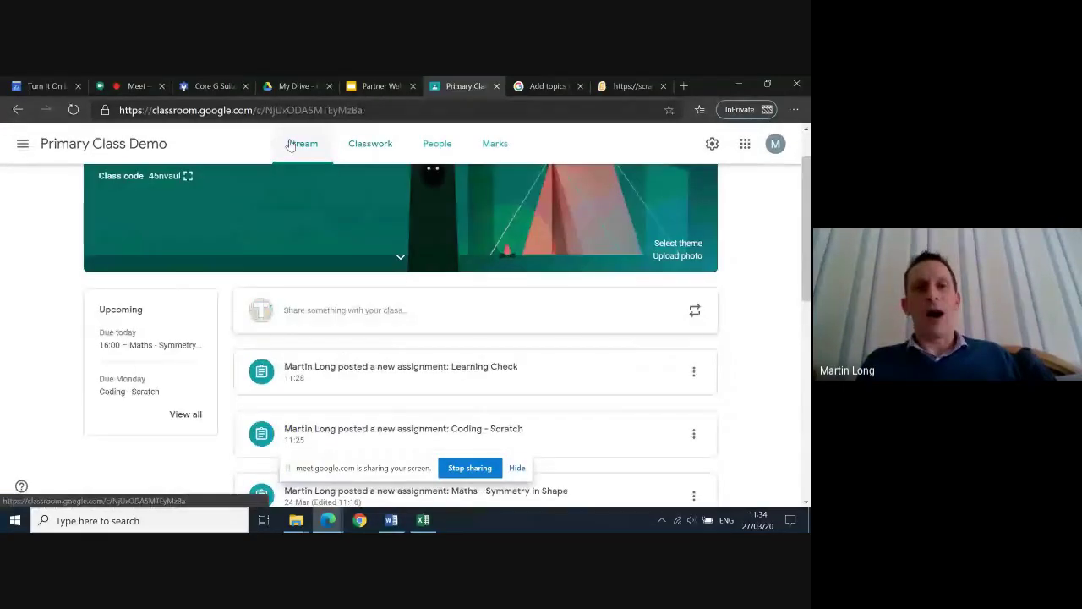
{"action": "left_click", "coordinate": [380, 147]}
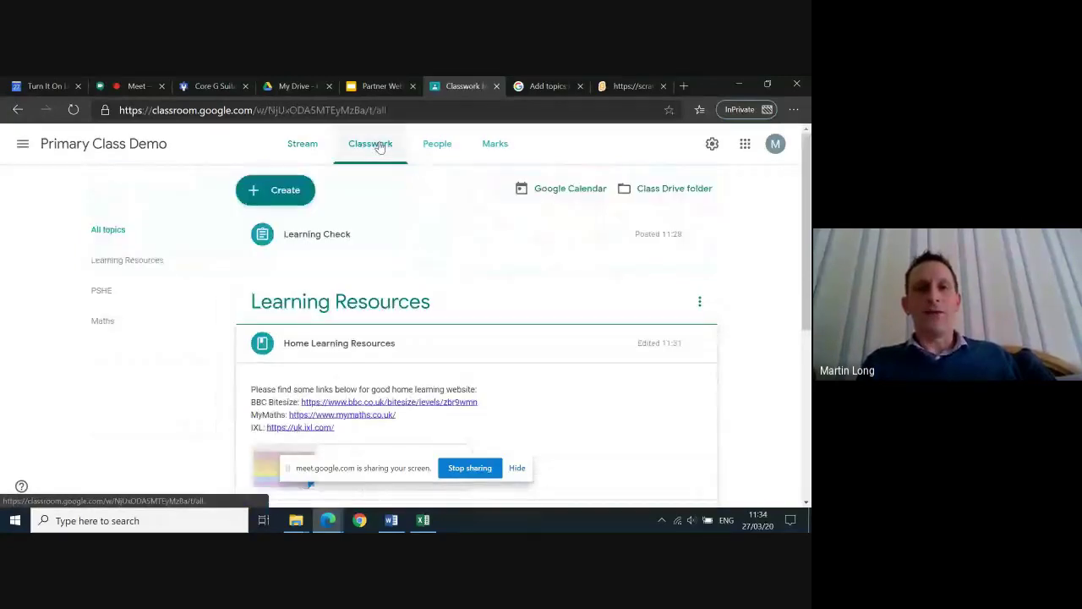
{"action": "left_click", "coordinate": [288, 199]}
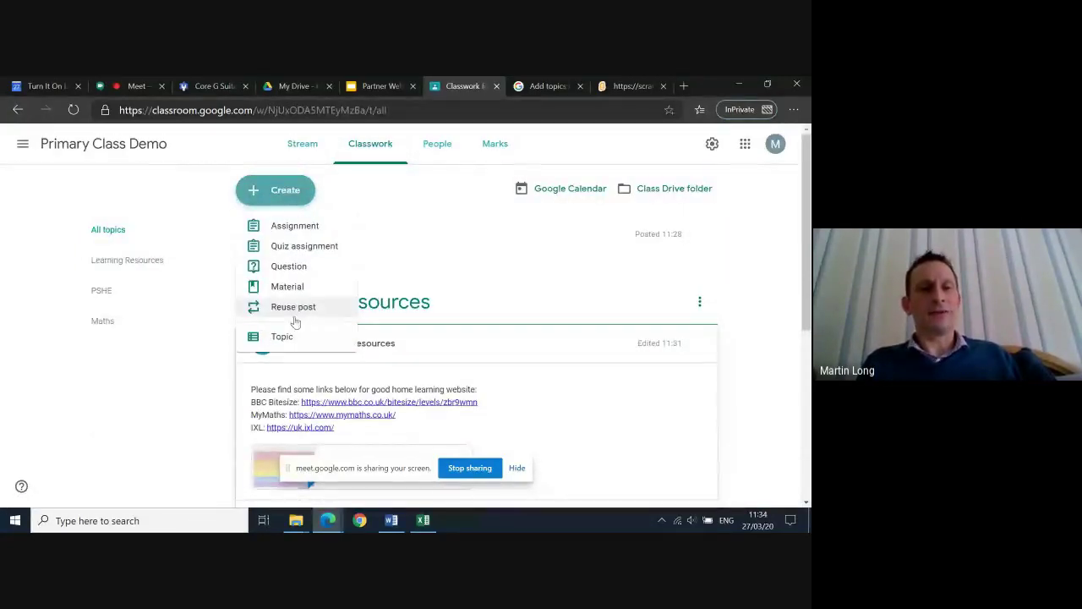
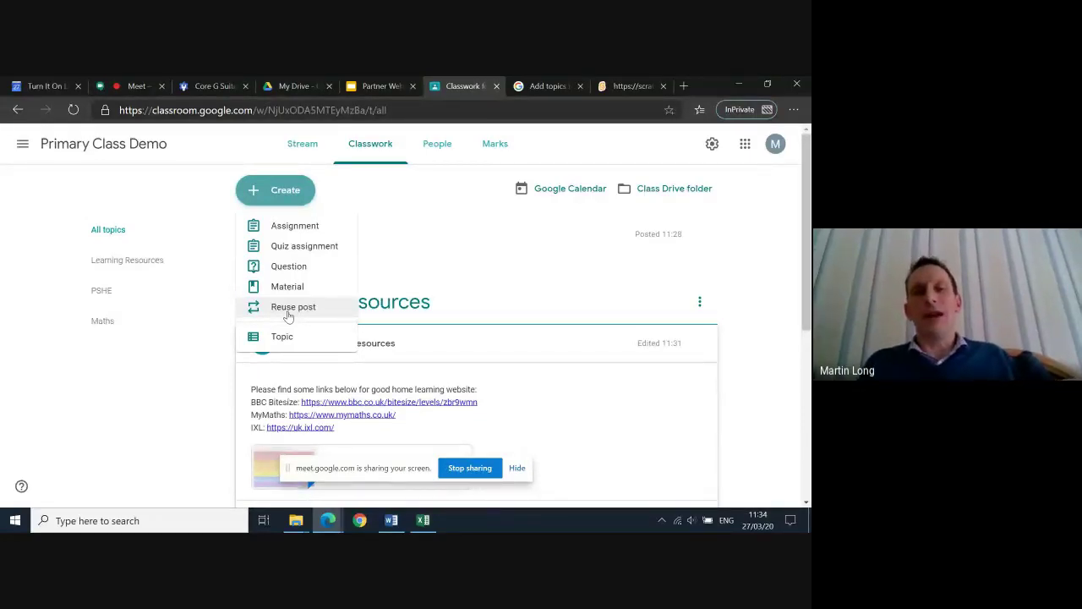
Check the People list, then open the Primary Class Demo Marks gradebook
{"action": "left_click", "coordinate": [439, 144]}
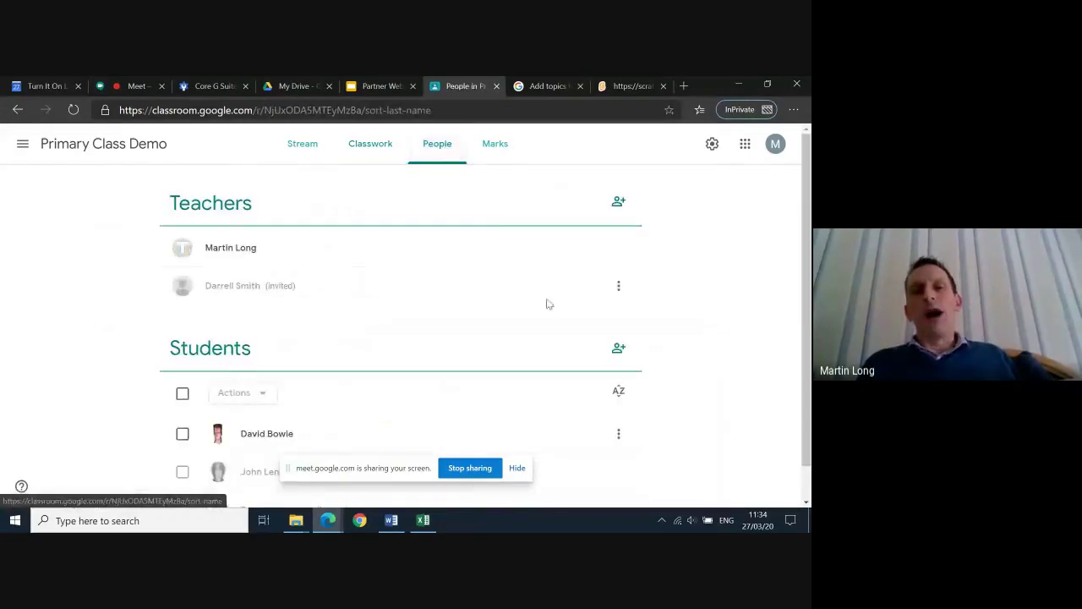
{"action": "left_click", "coordinate": [497, 148]}
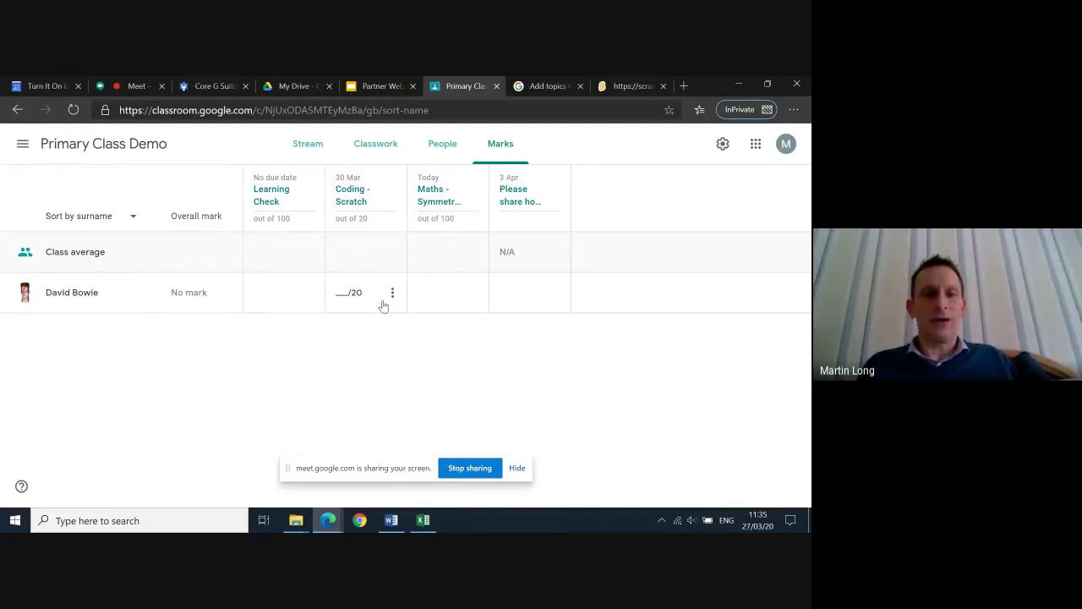
Enter 19 out of 20 for the student's Coding - Scratch work and return it, confirming both prompts
{"action": "left_click", "coordinate": [350, 293]}
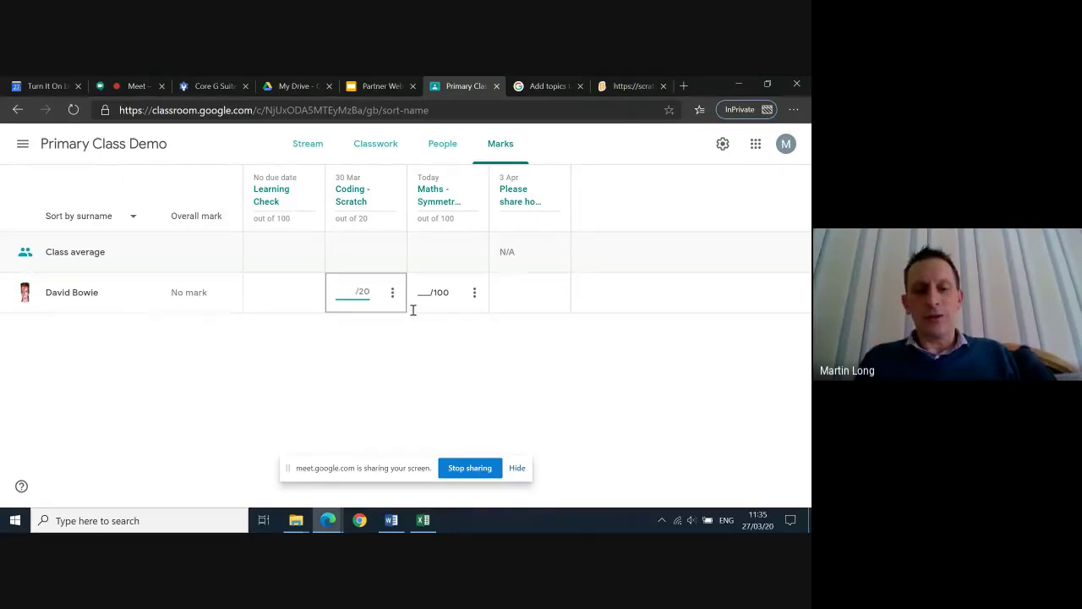
{"action": "type", "text": "19"}
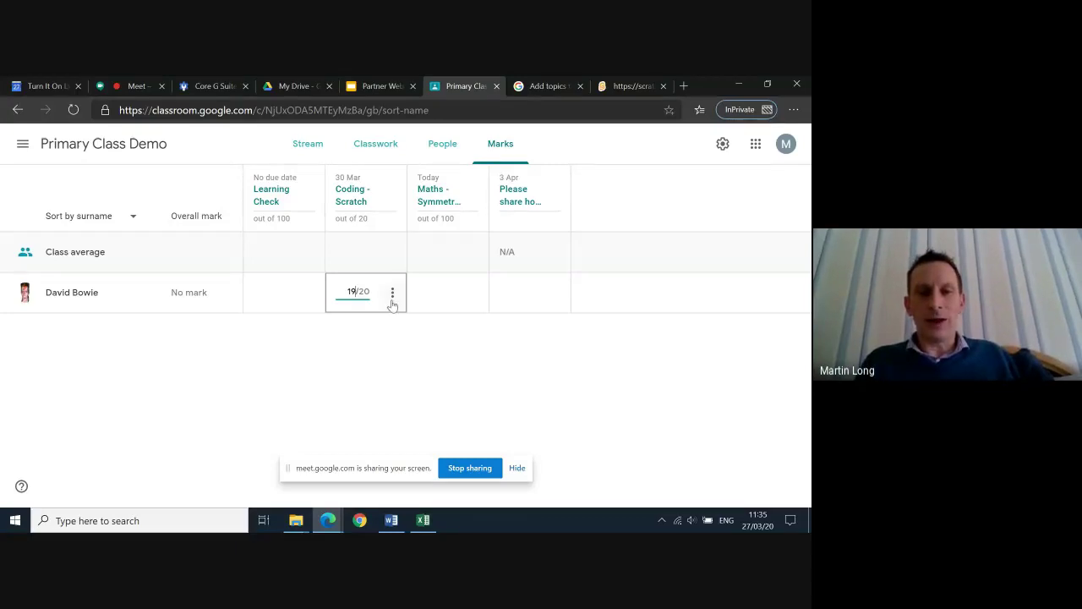
{"action": "left_click", "coordinate": [392, 293]}
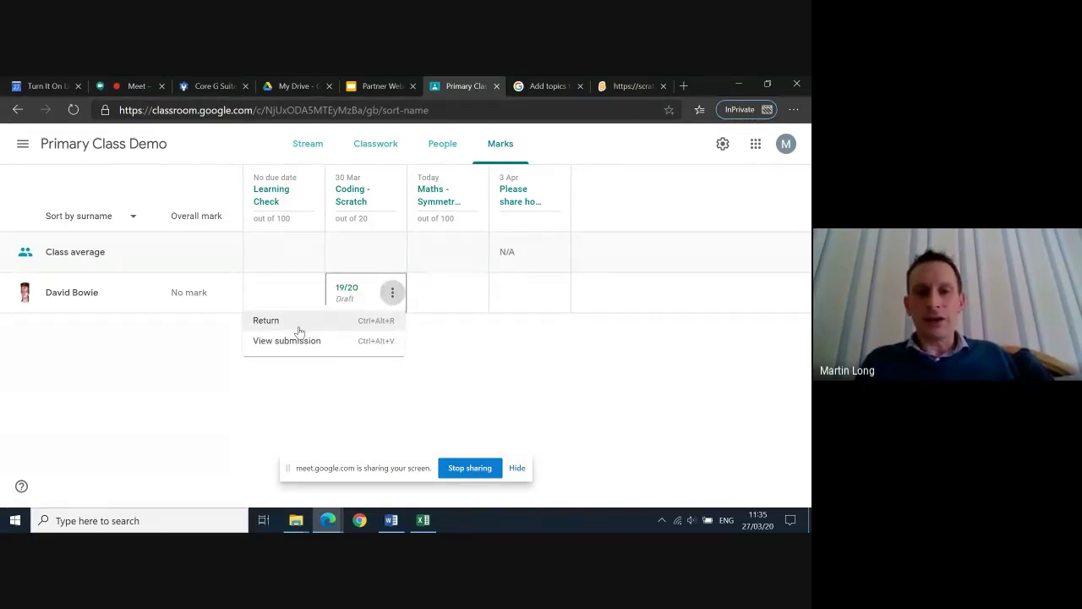
{"action": "left_click", "coordinate": [296, 325]}
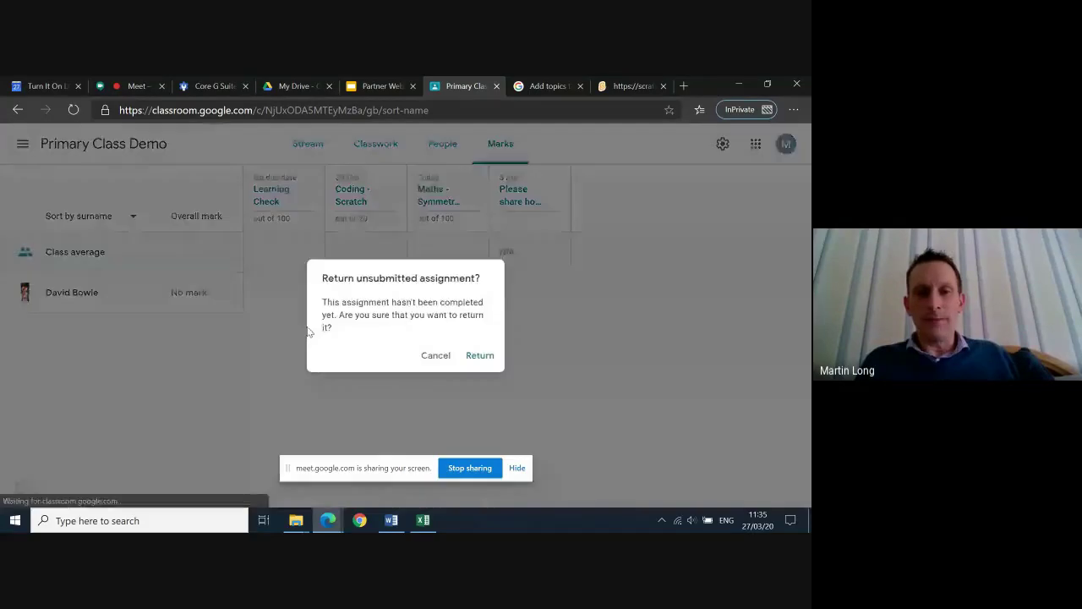
{"action": "left_click", "coordinate": [479, 356]}
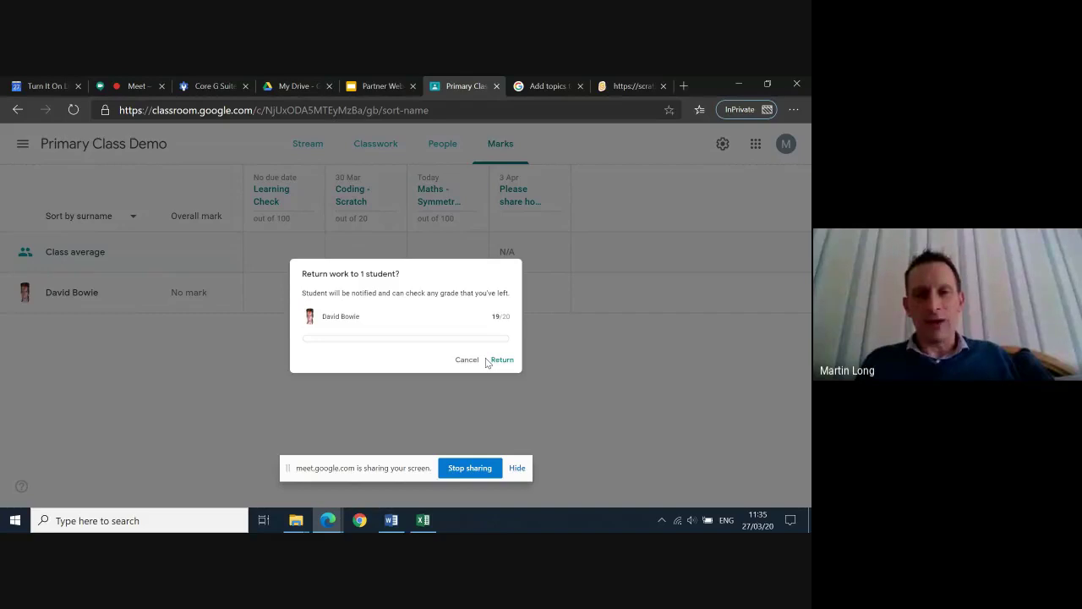
{"action": "left_click", "coordinate": [524, 377]}
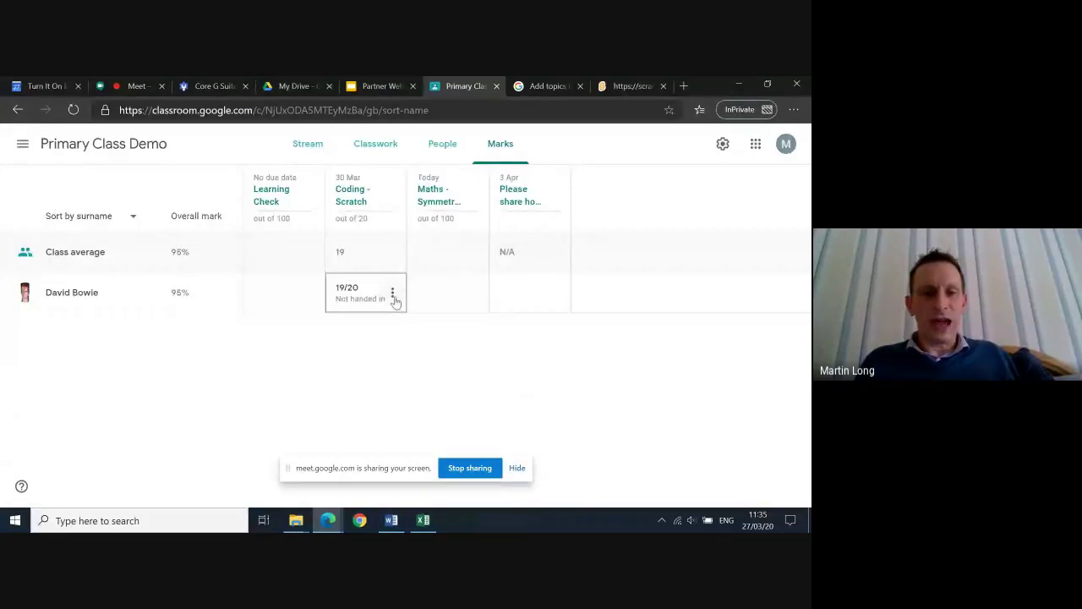
{"action": "left_click", "coordinate": [392, 293]}
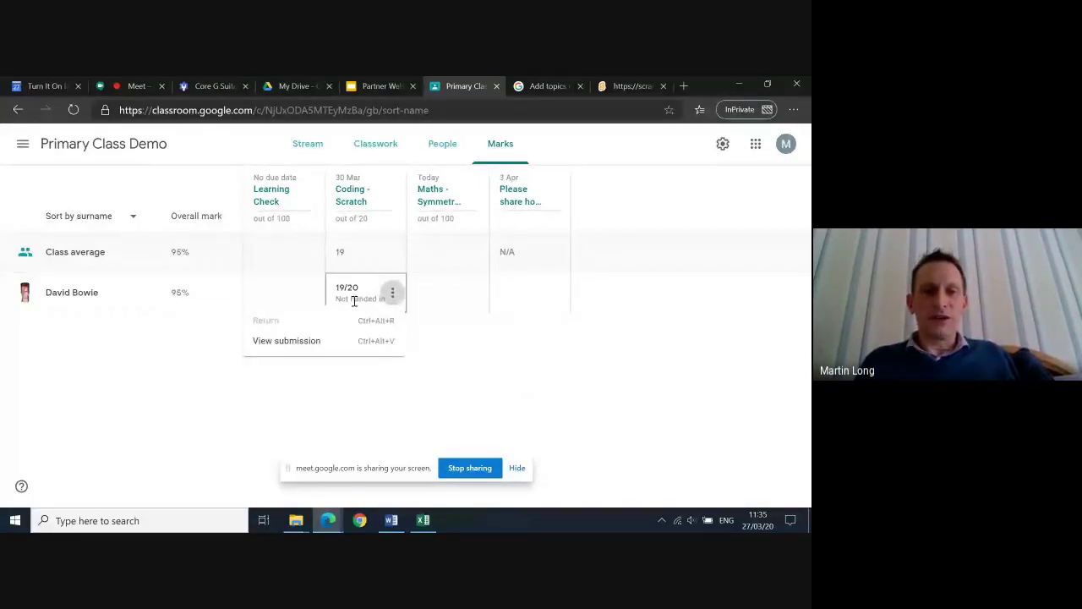
View the Coding - Scratch submission in the Scratch editor, close its tutorial, and return to Marks
{"action": "left_click", "coordinate": [288, 341]}
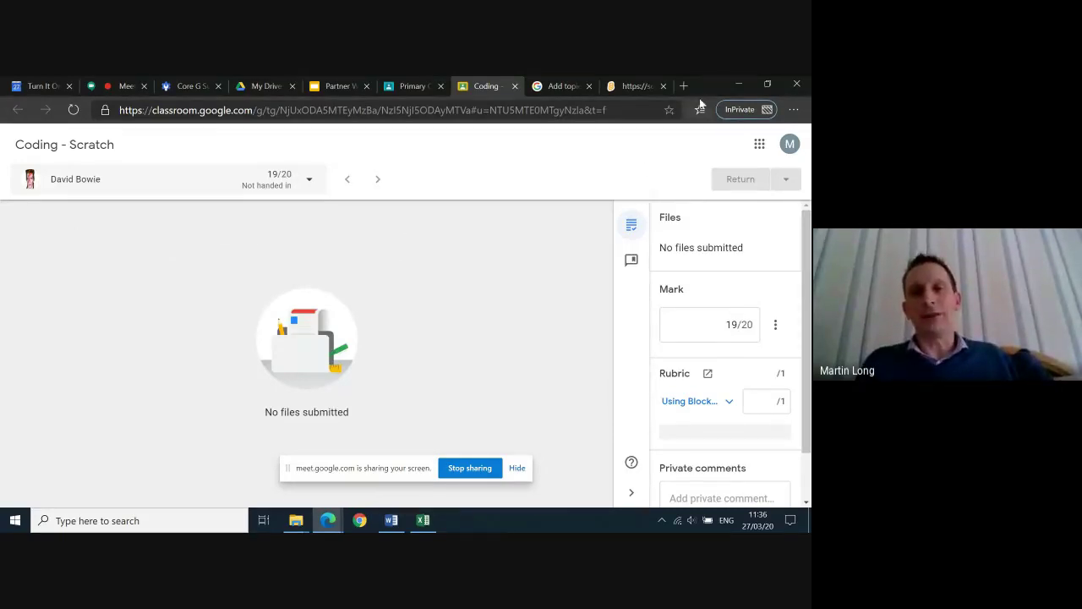
{"action": "left_click", "coordinate": [636, 82]}
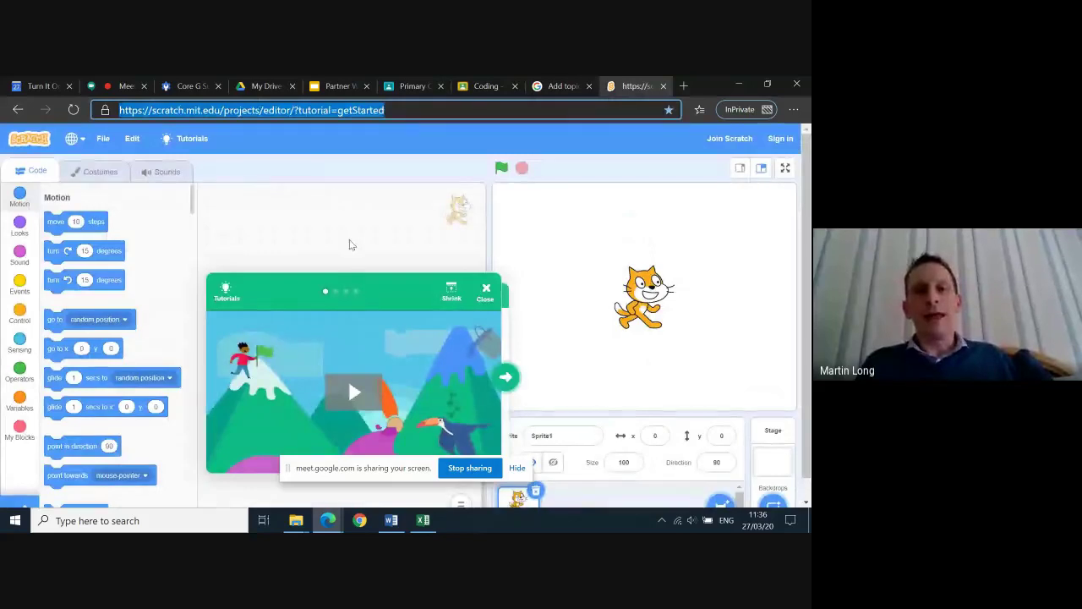
{"action": "left_click", "coordinate": [486, 290]}
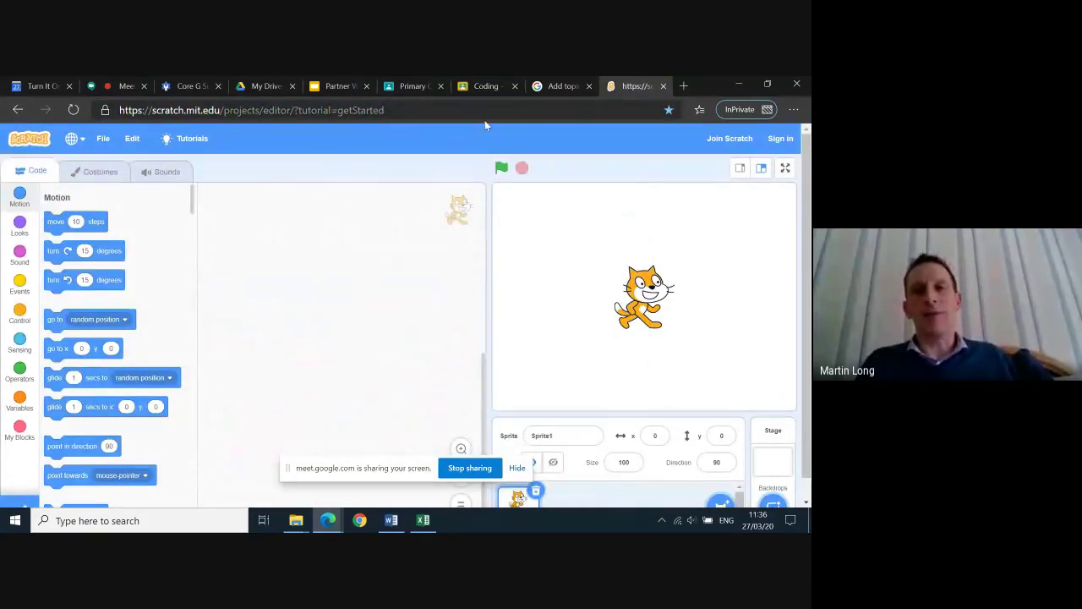
{"action": "left_click", "coordinate": [556, 87]}
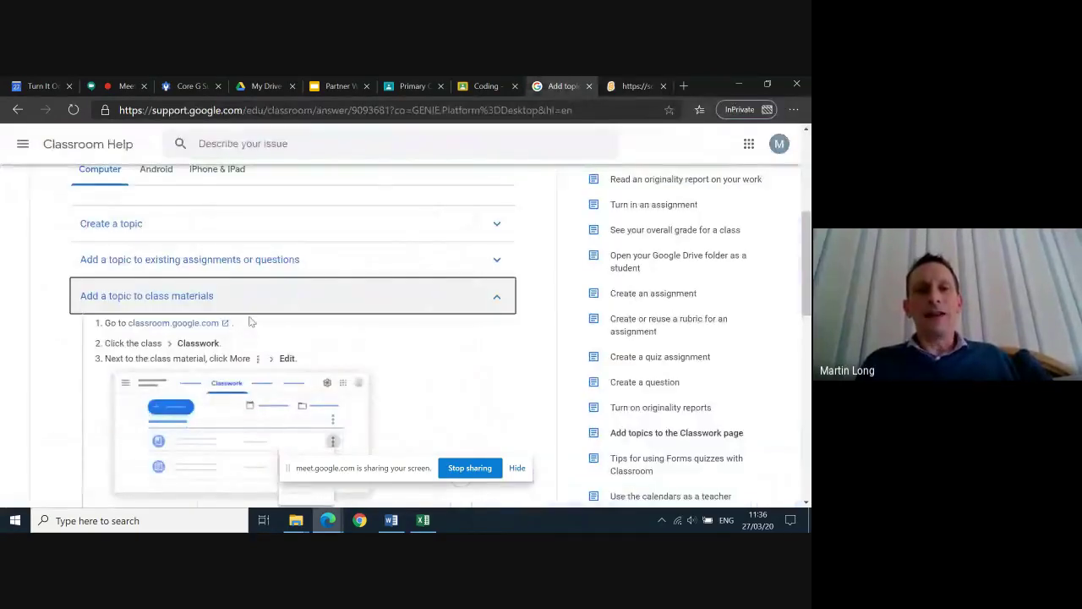
{"action": "left_click", "coordinate": [412, 87]}
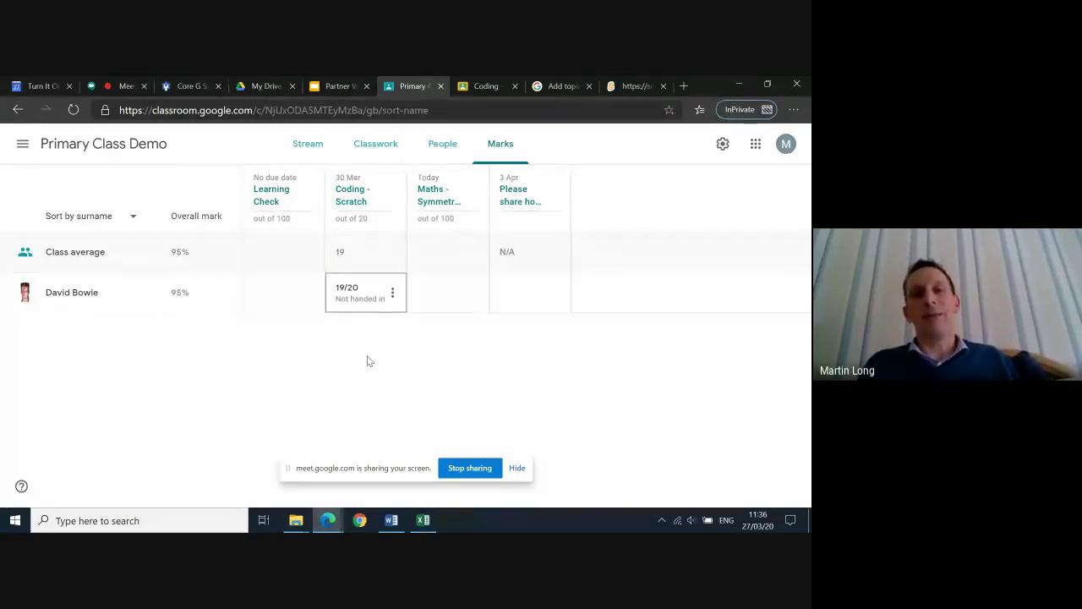
Open the Classwork page, glance at the Create options, and bring the teacher's Classwork window forward
{"action": "left_click", "coordinate": [369, 147]}
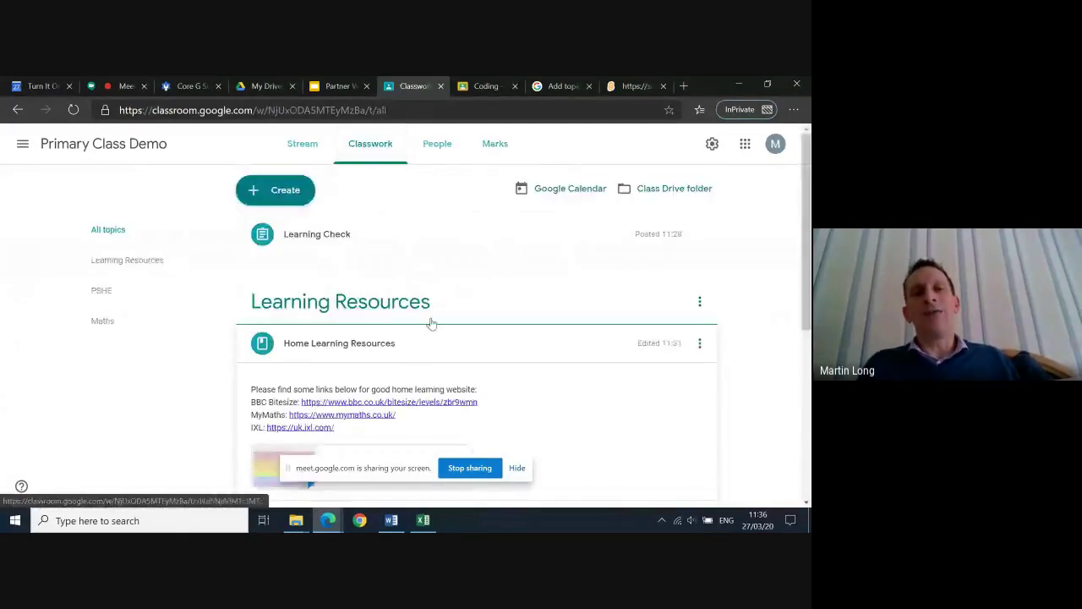
{"action": "scroll", "coordinate": [470, 342], "scroll_direction": "down", "scroll_amount": 1}
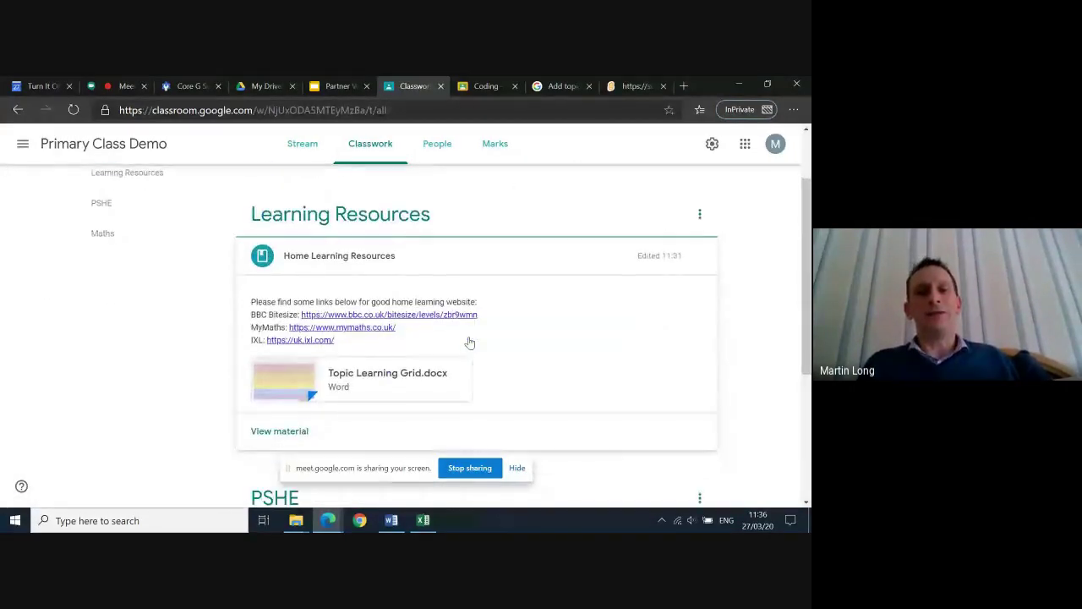
{"action": "scroll", "coordinate": [470, 343], "scroll_direction": "up", "scroll_amount": 1}
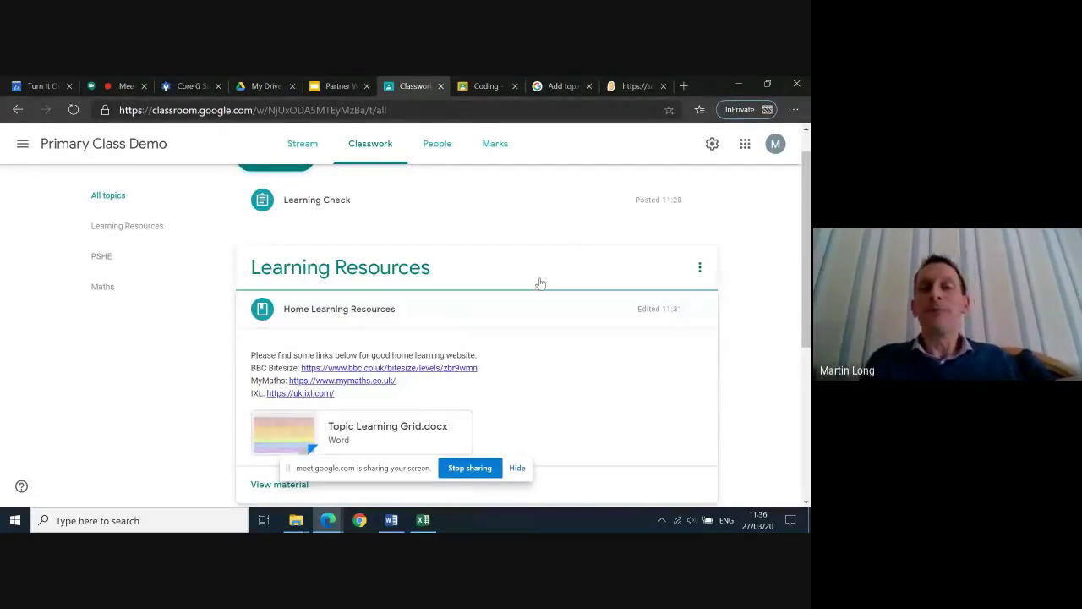
{"action": "scroll", "coordinate": [541, 283], "scroll_direction": "up", "scroll_amount": 1}
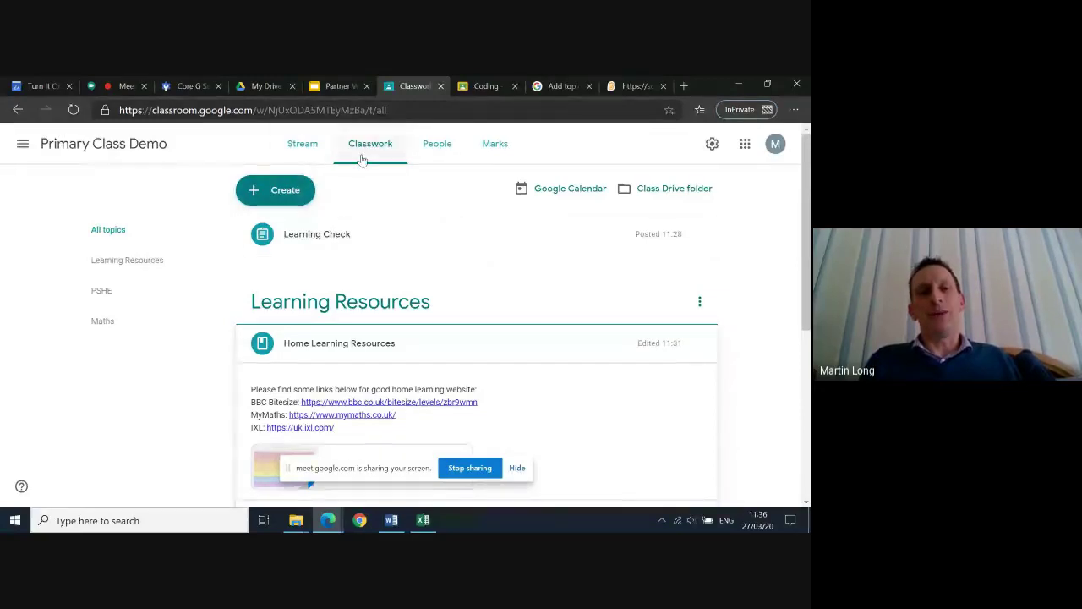
{"action": "left_click", "coordinate": [287, 193]}
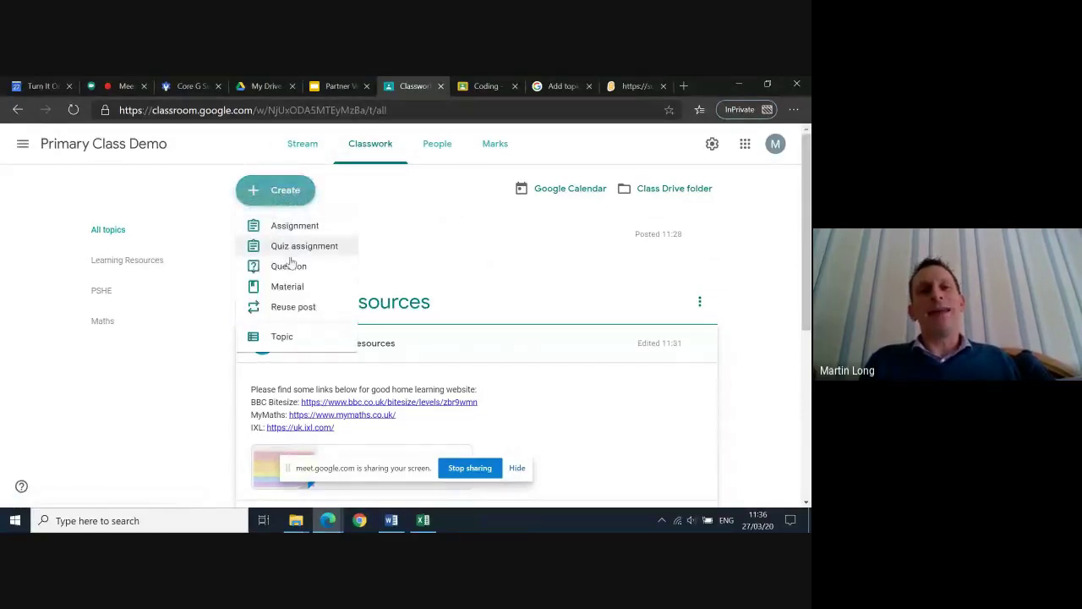
{"action": "left_click", "coordinate": [362, 149]}
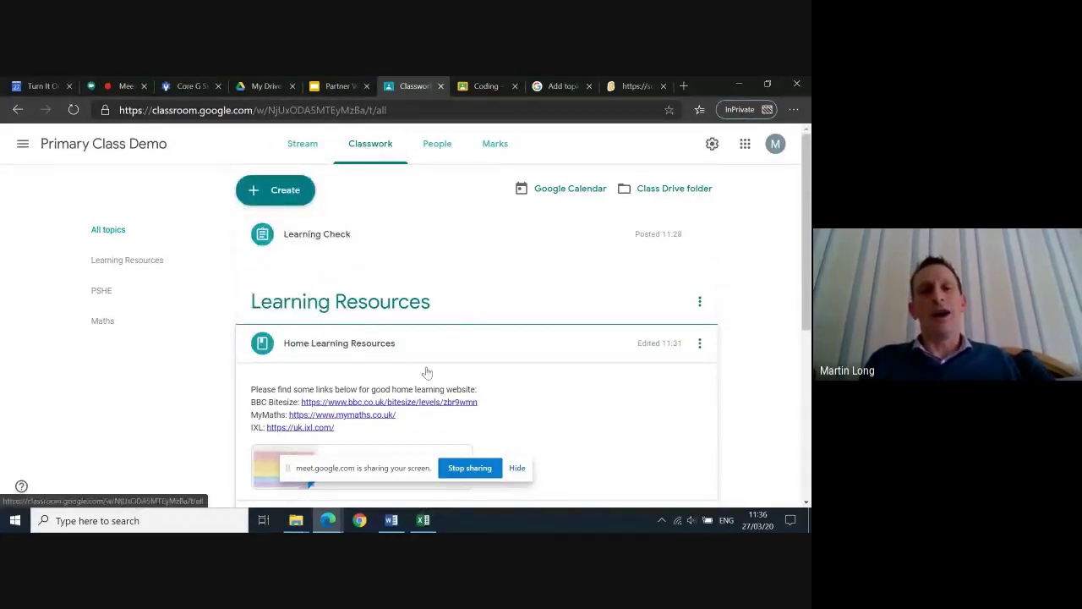
{"action": "scroll", "coordinate": [484, 312], "scroll_direction": "down", "scroll_amount": 2}
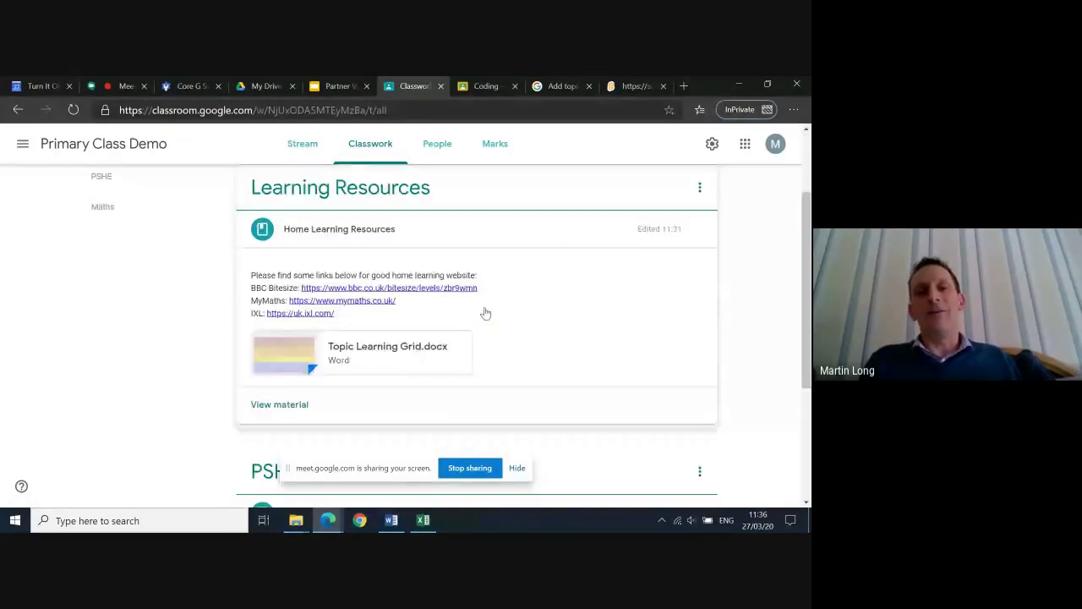
{"action": "scroll", "coordinate": [486, 313], "scroll_direction": "down", "scroll_amount": 3}
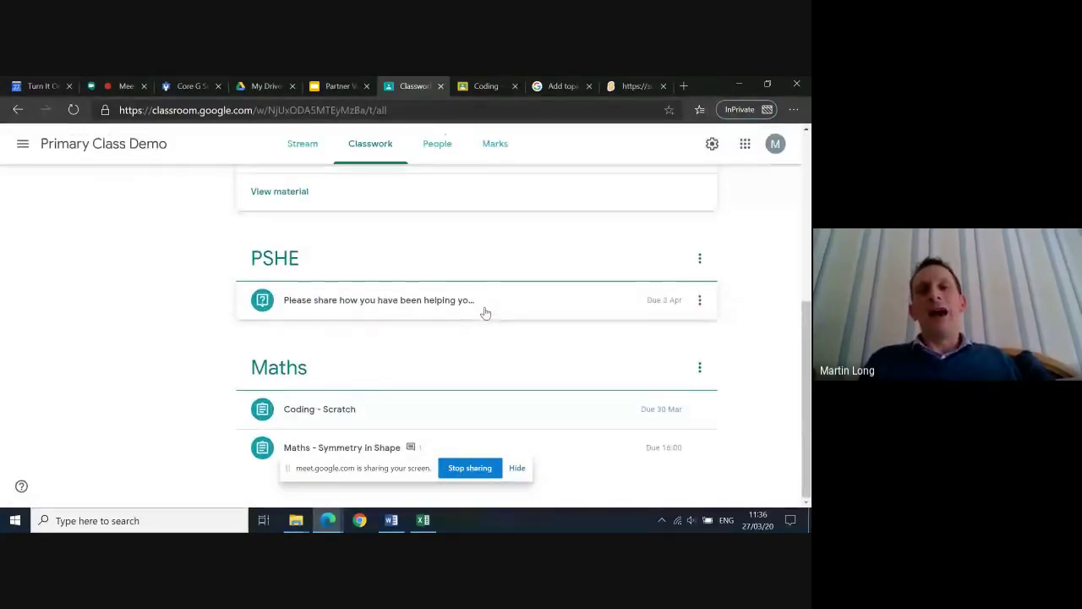
{"action": "scroll", "coordinate": [485, 313], "scroll_direction": "up", "scroll_amount": 6}
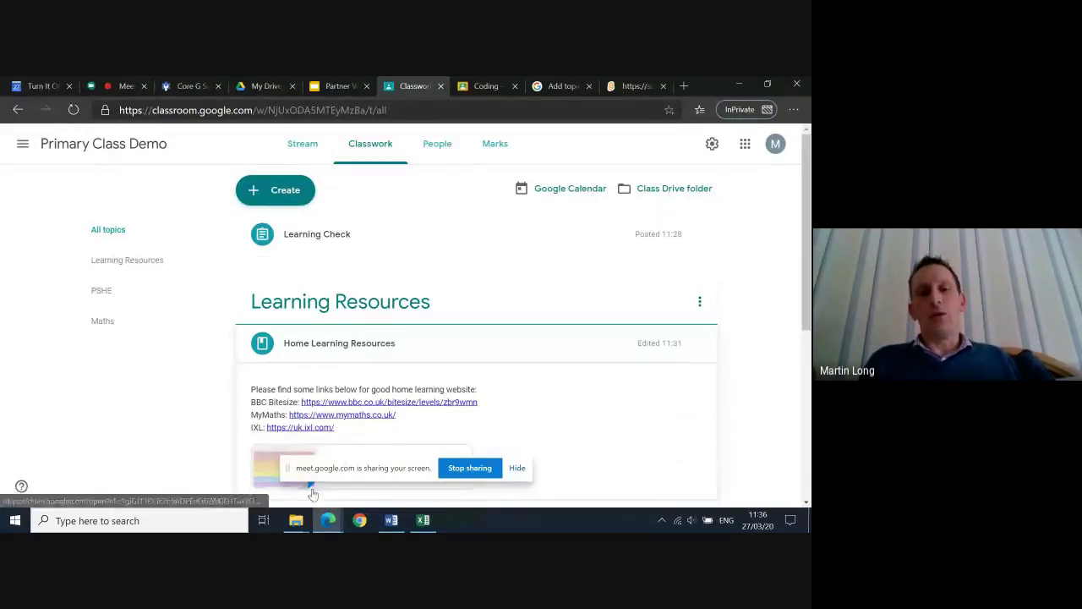
{"action": "mouse_move", "coordinate": [325, 517]}
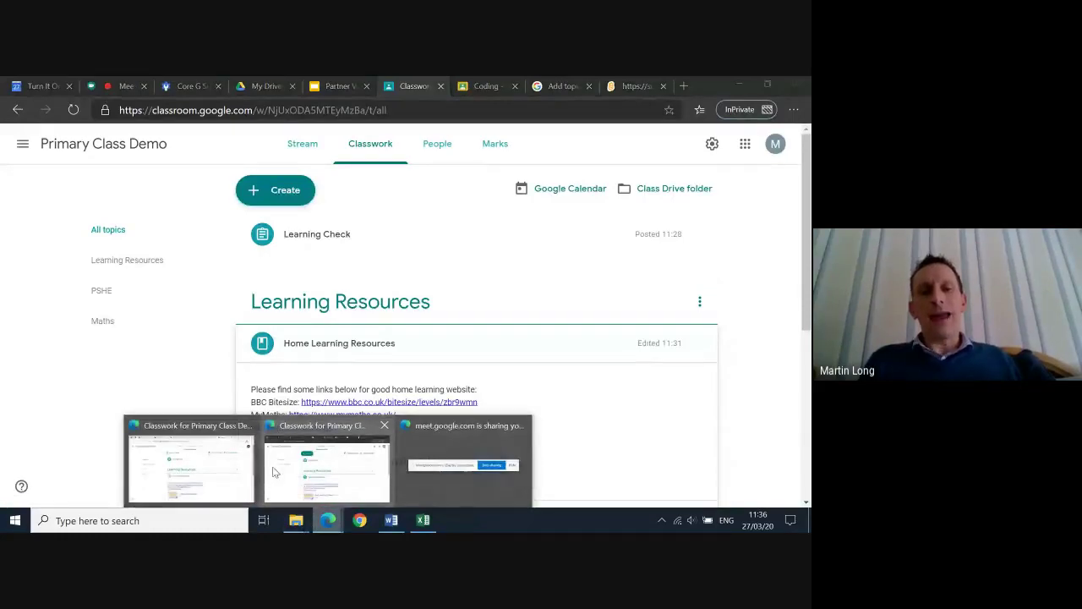
{"action": "left_click", "coordinate": [270, 474]}
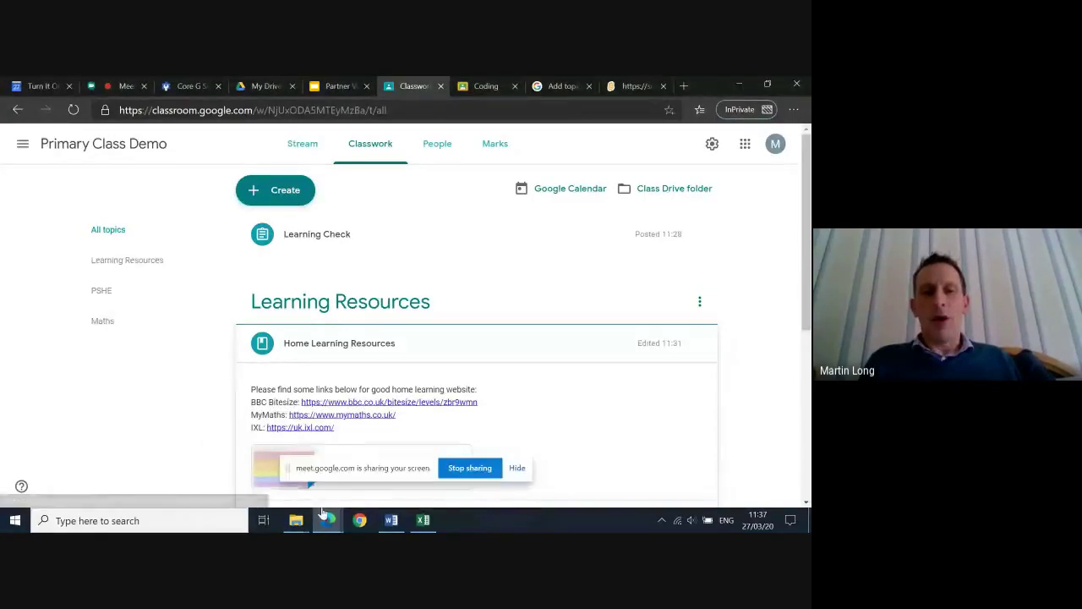
{"action": "mouse_move", "coordinate": [327, 520]}
{"action": "left_click", "coordinate": [195, 465]}
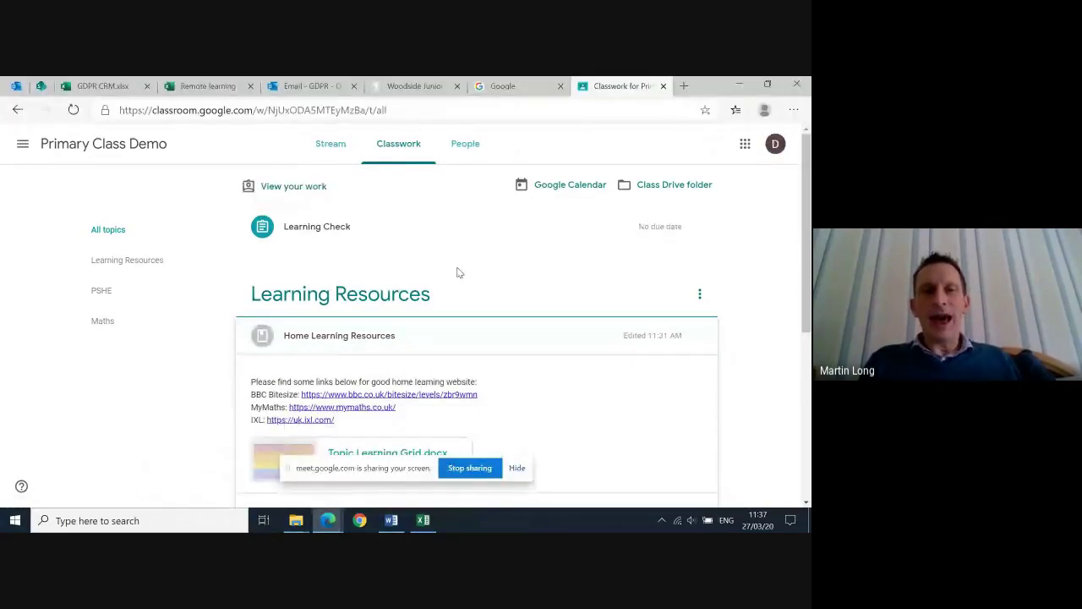
{"action": "left_click", "coordinate": [342, 145]}
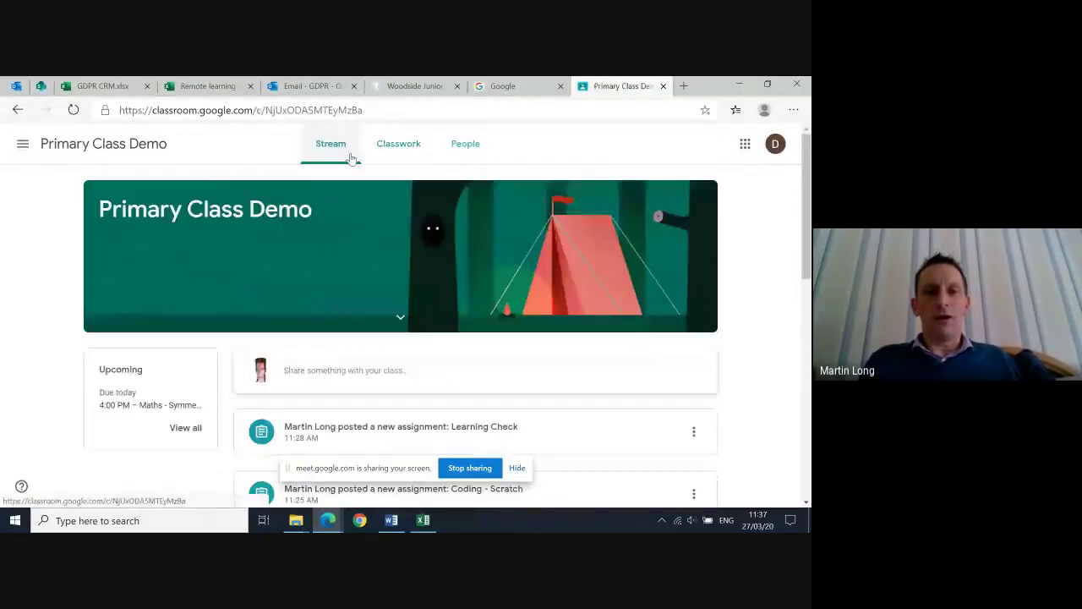
{"action": "left_click", "coordinate": [397, 144]}
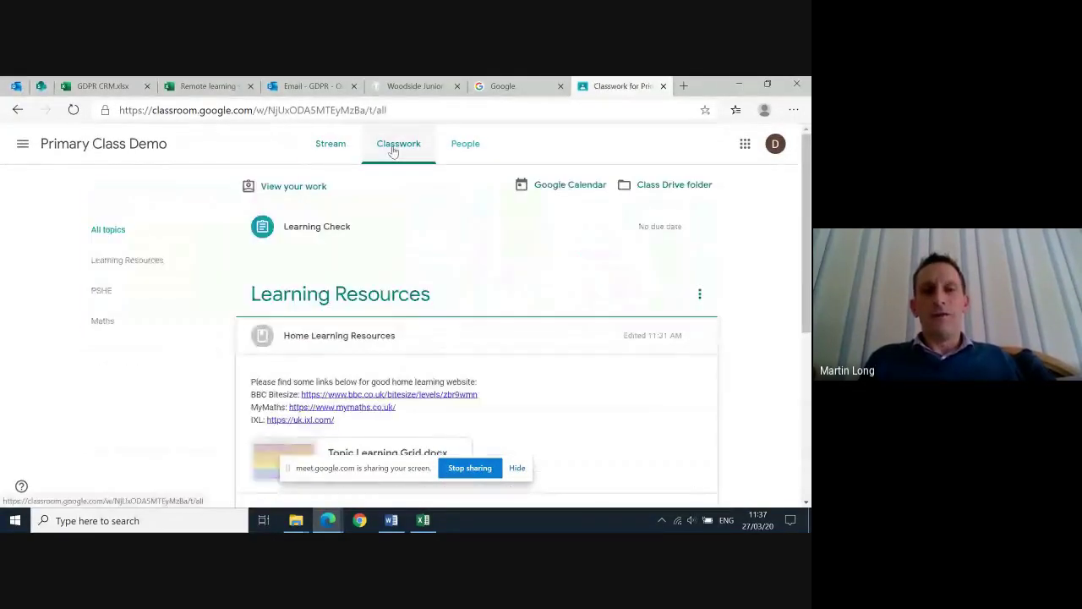
{"action": "scroll", "coordinate": [489, 348], "scroll_direction": "down", "scroll_amount": 1}
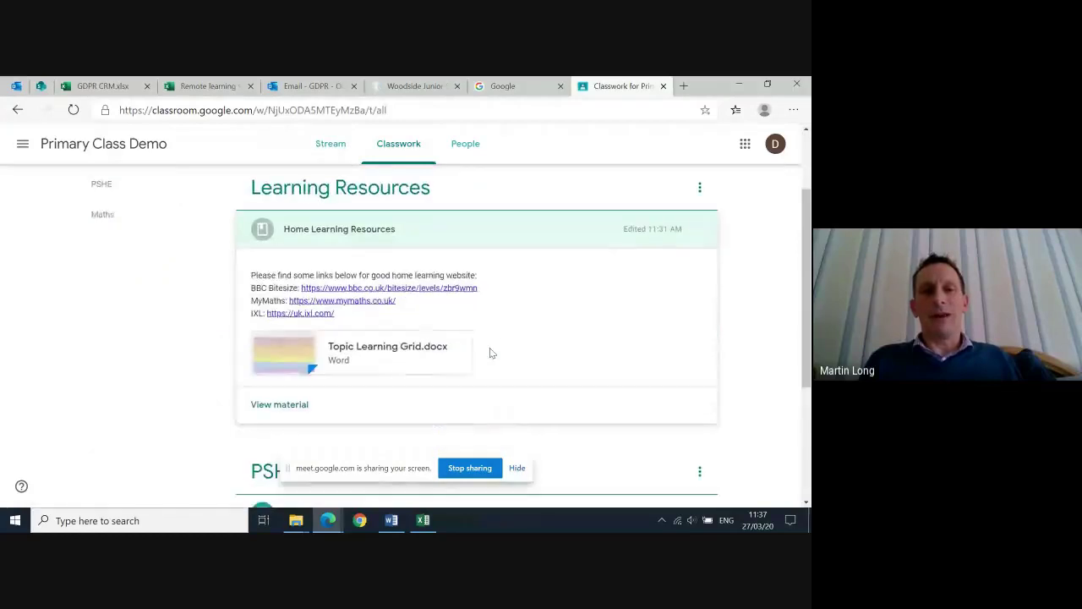
{"action": "scroll", "coordinate": [490, 347], "scroll_direction": "up", "scroll_amount": 1}
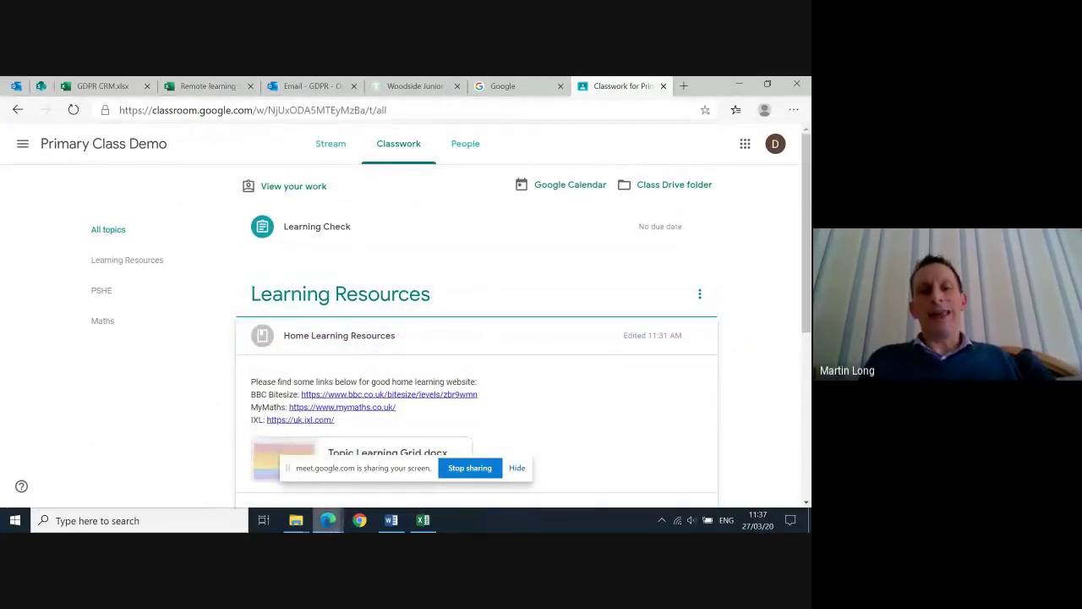
{"action": "mouse_move", "coordinate": [327, 519]}
{"action": "left_click", "coordinate": [336, 475]}
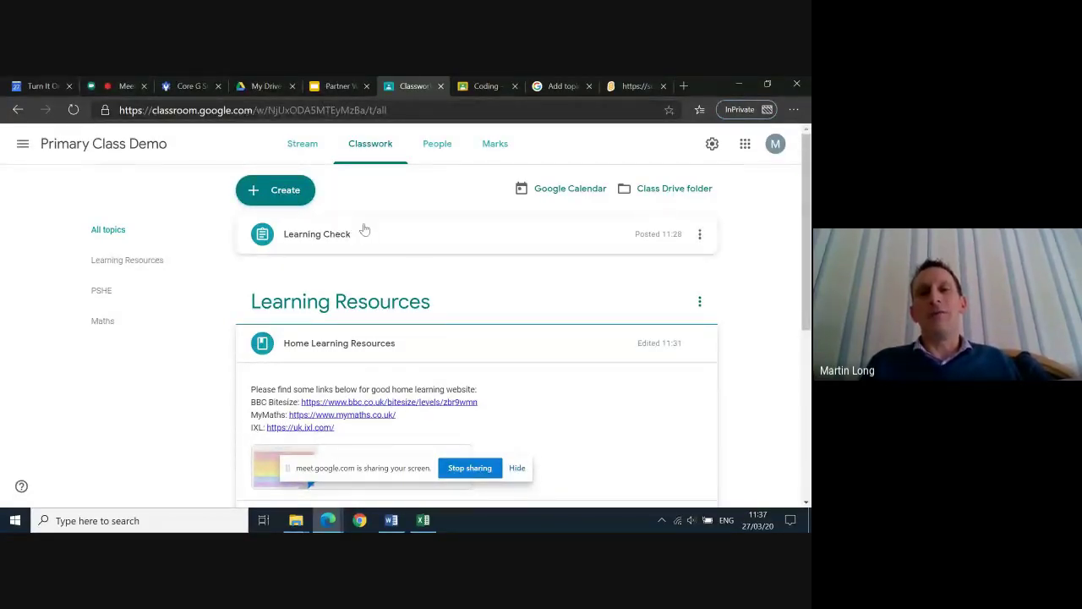
{"action": "left_click", "coordinate": [112, 88]}
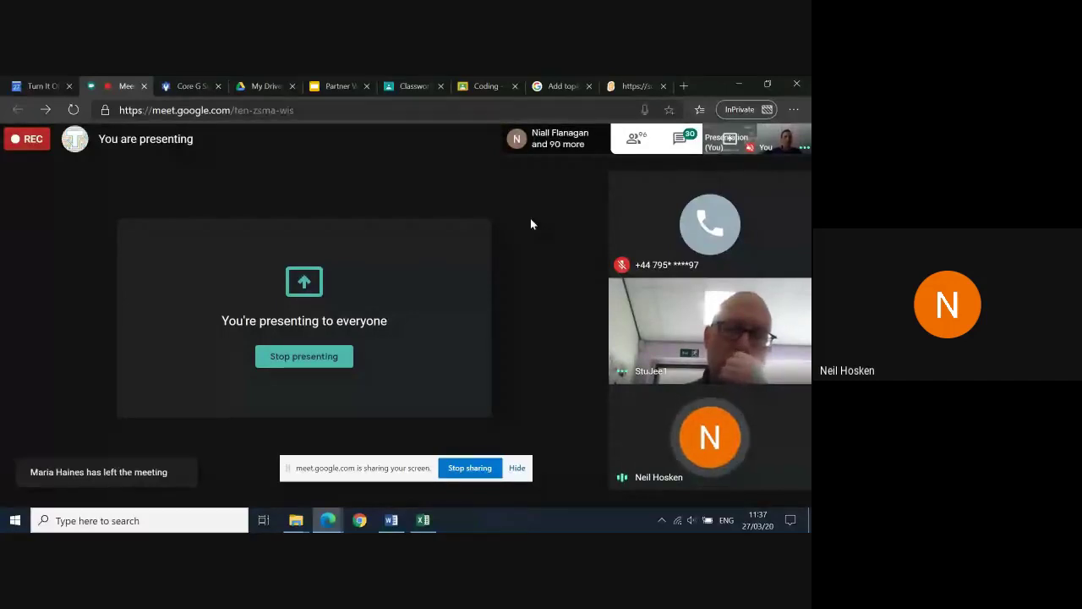
{"action": "left_click", "coordinate": [551, 88]}
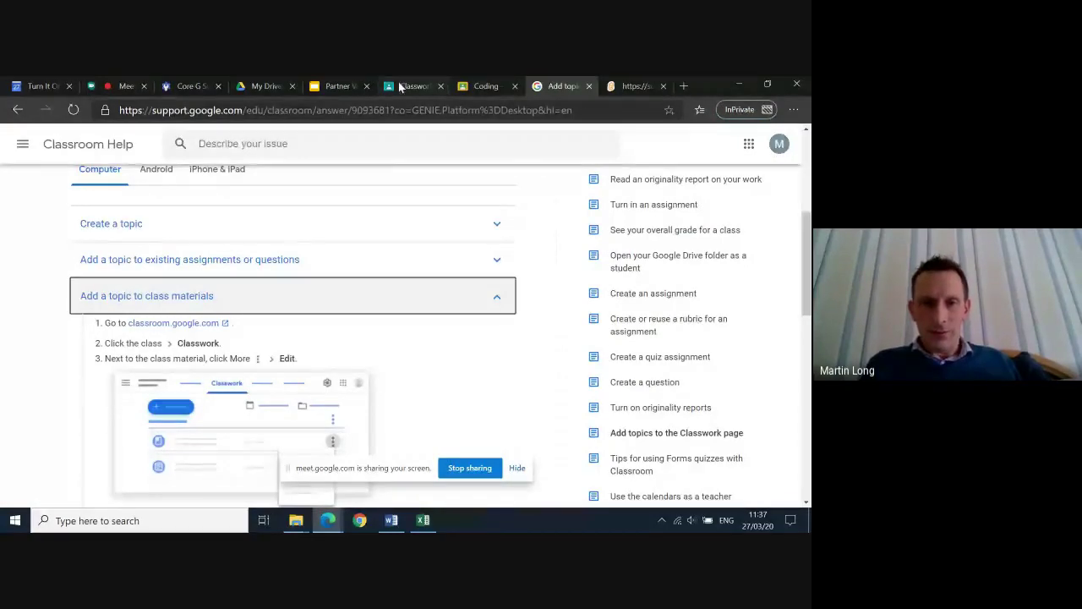
{"action": "left_click", "coordinate": [414, 86]}
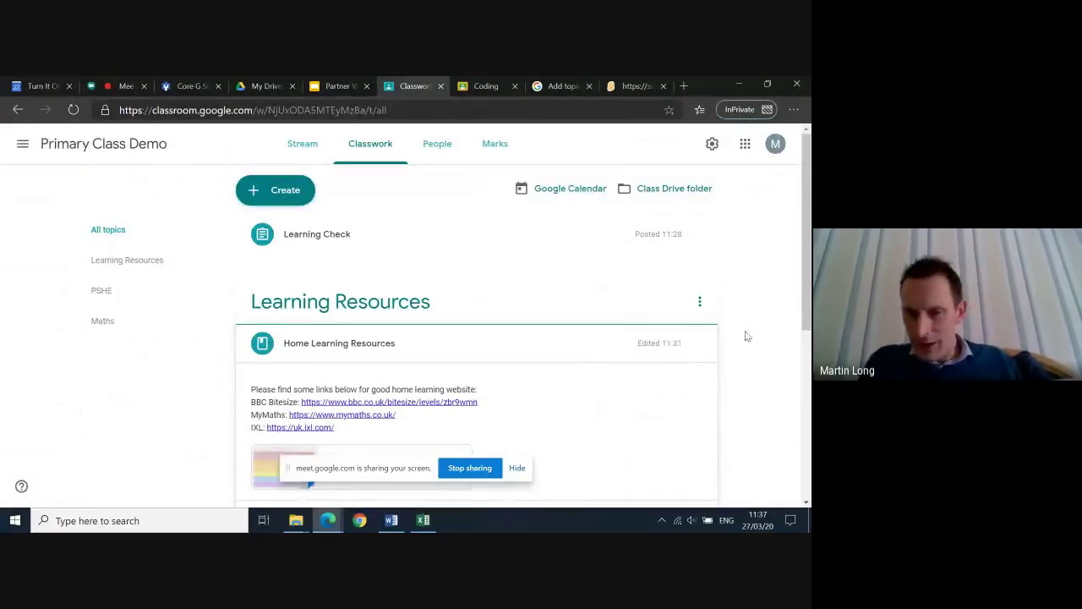
{"action": "left_click", "coordinate": [700, 343]}
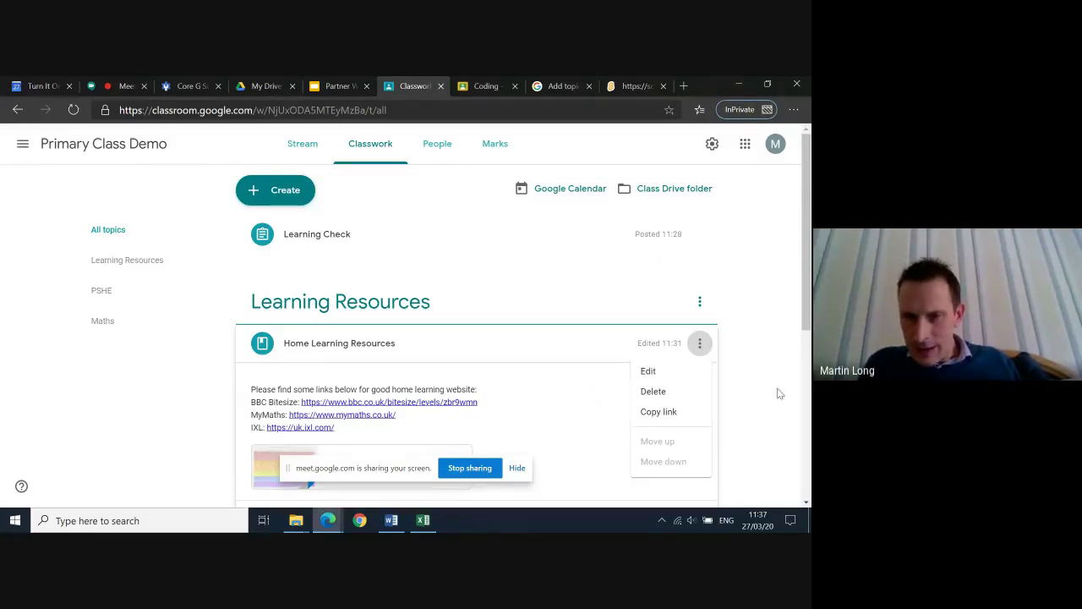
{"action": "scroll", "coordinate": [775, 389], "scroll_direction": "down", "scroll_amount": 5}
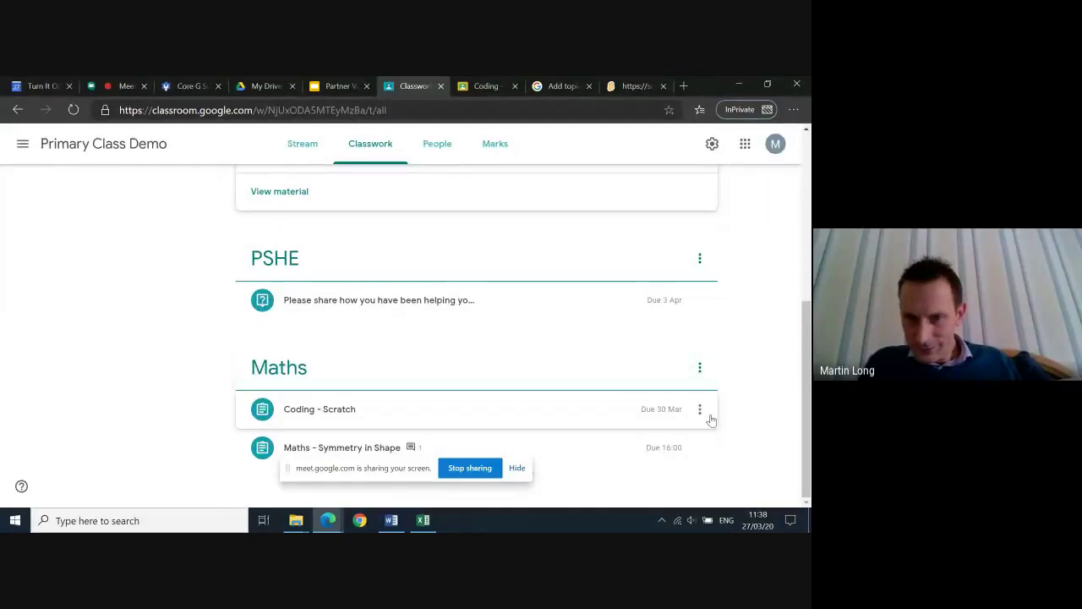
{"action": "left_click", "coordinate": [700, 411]}
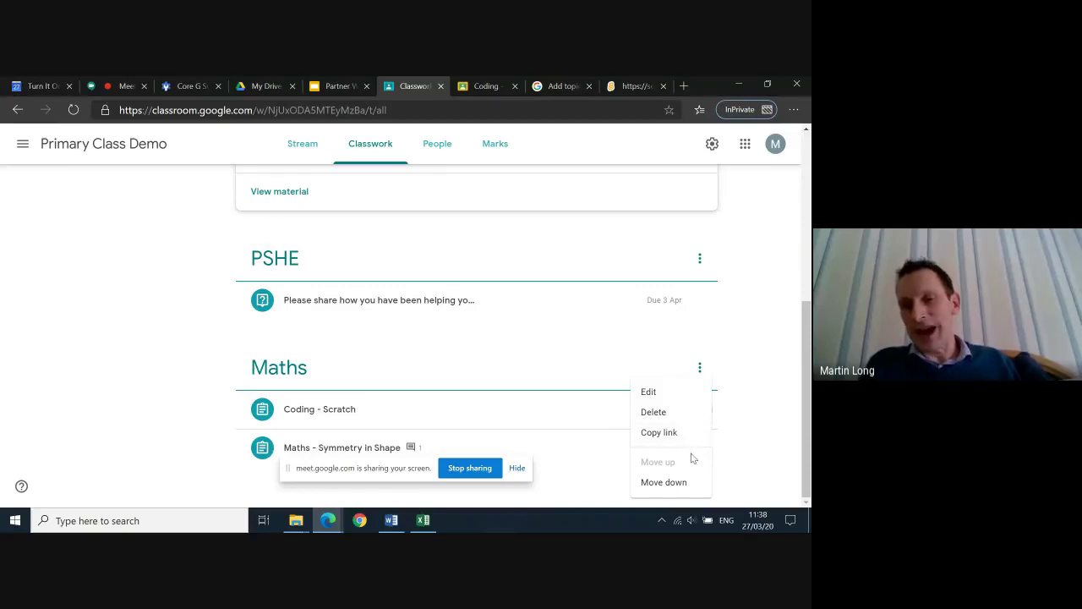
{"action": "left_click", "coordinate": [758, 412]}
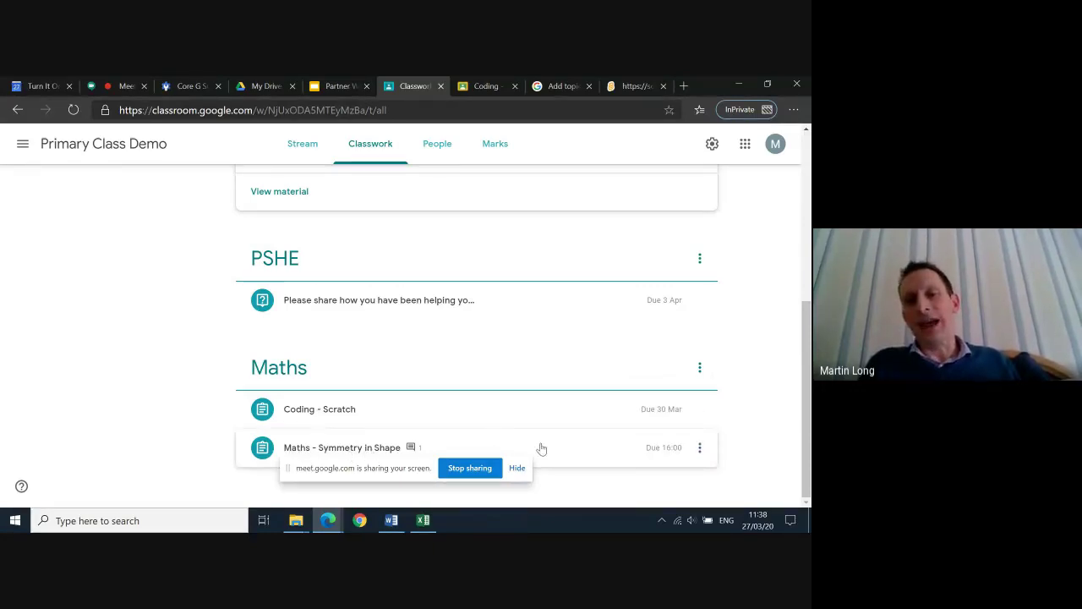
{"action": "left_click", "coordinate": [699, 451]}
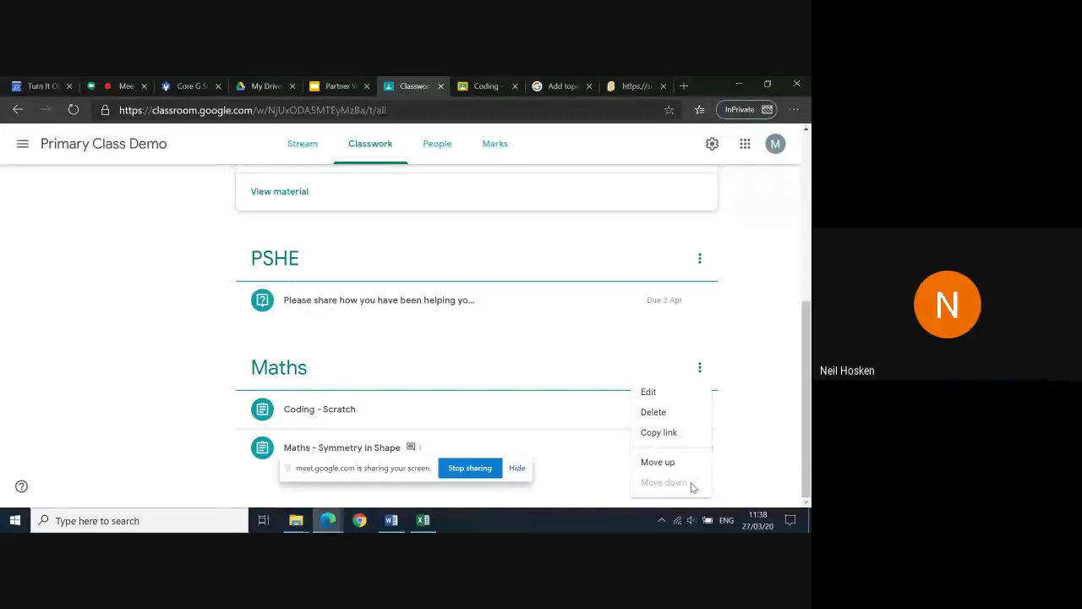
{"action": "left_click", "coordinate": [772, 419]}
{"action": "scroll", "coordinate": [767, 349], "scroll_direction": "up", "scroll_amount": 5}
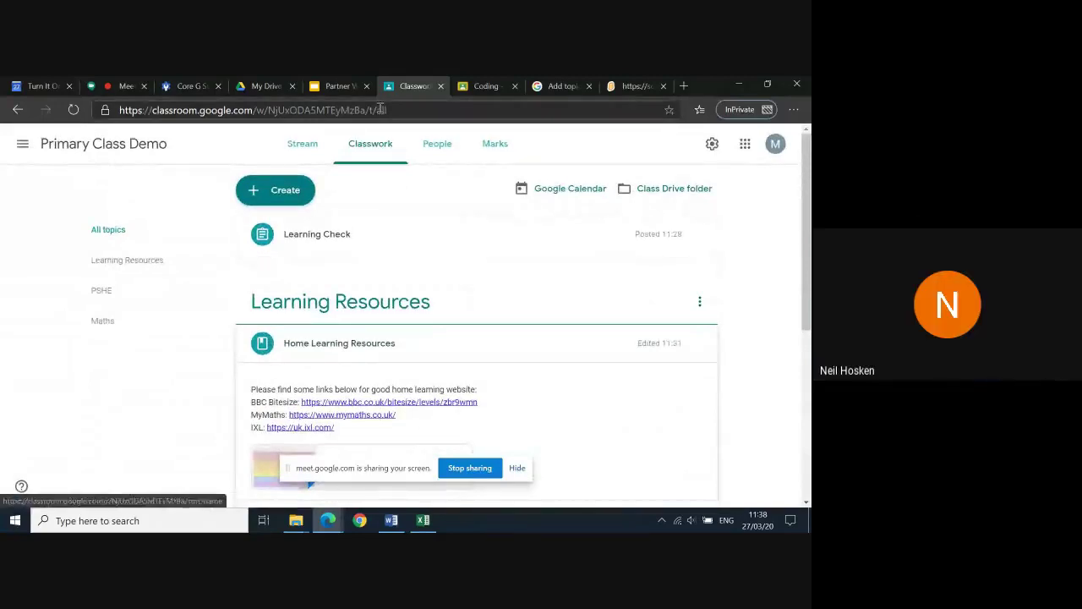
Return to the Google Meet call that is presenting the screen to everyone
{"action": "left_click", "coordinate": [121, 94]}
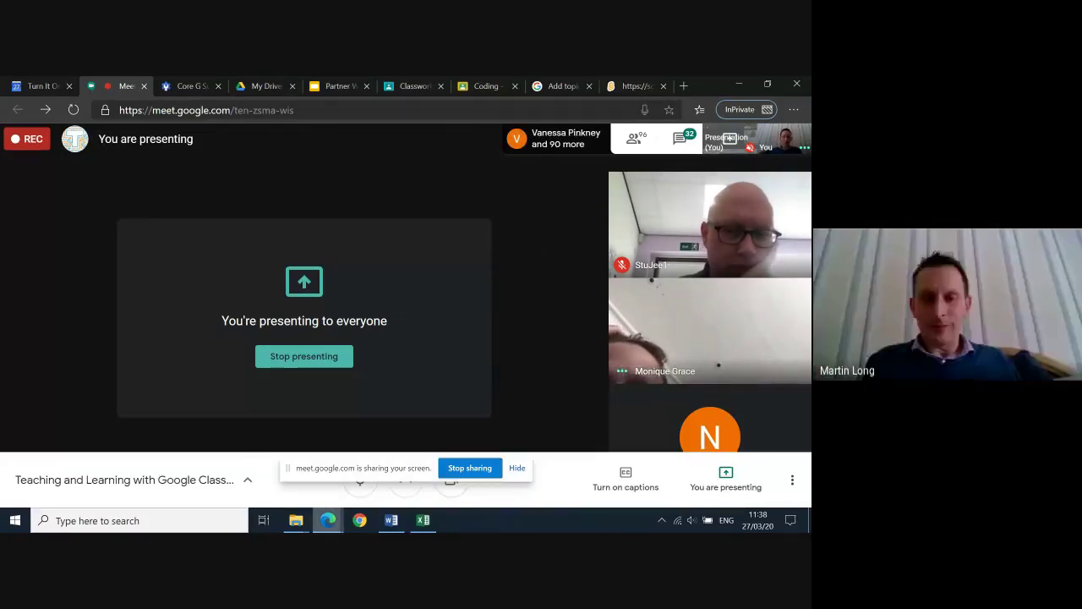
In the student's Classroom window, expand Maths - Symmetry in Shape and open its worksheet
{"action": "mouse_move", "coordinate": [328, 520]}
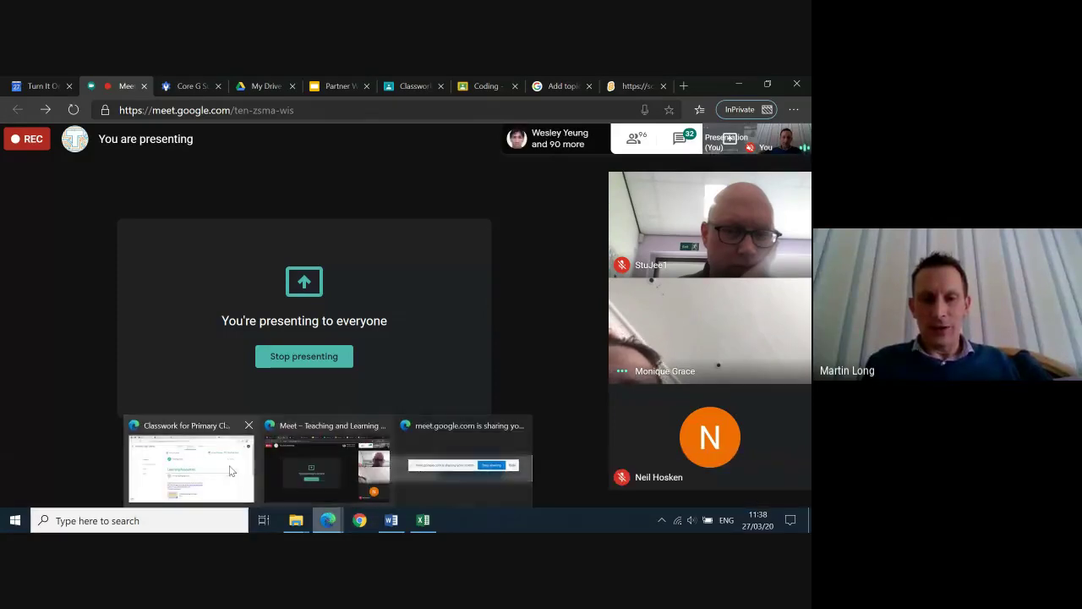
{"action": "left_click", "coordinate": [209, 472]}
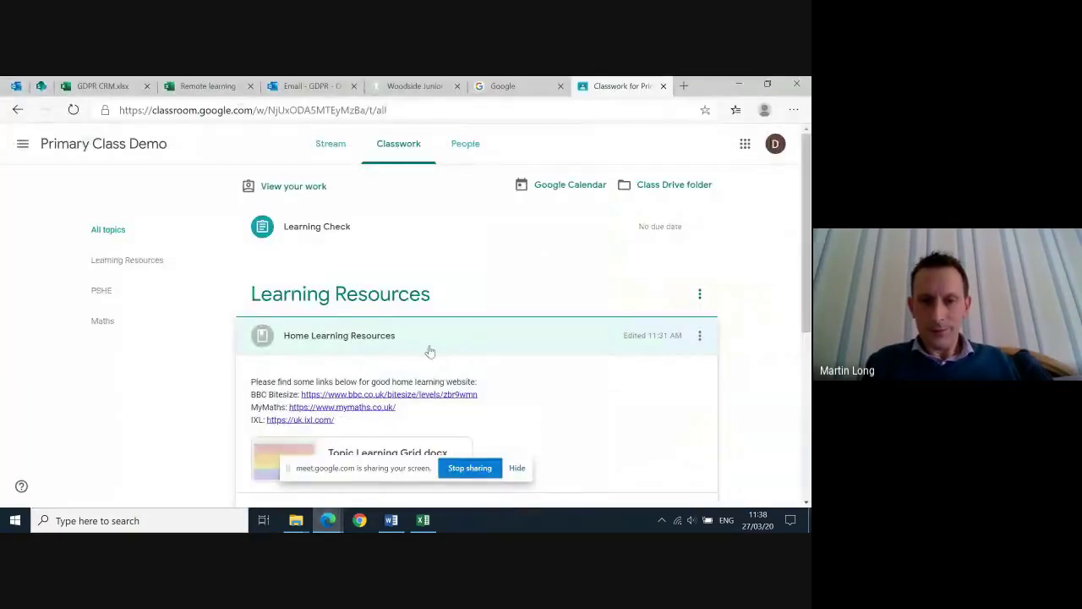
{"action": "scroll", "coordinate": [418, 382], "scroll_direction": "down", "scroll_amount": 4}
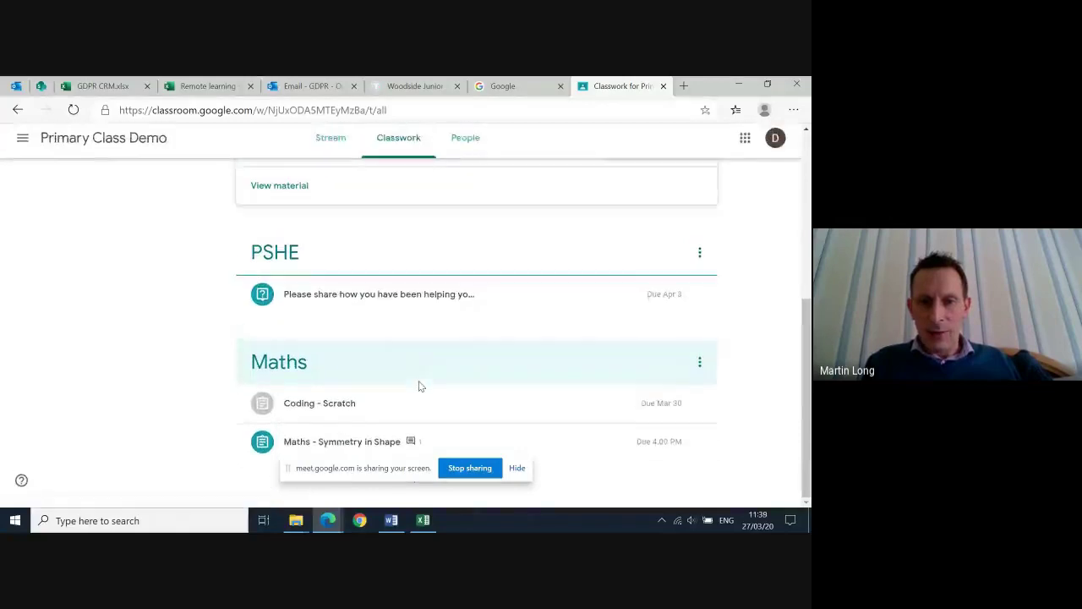
{"action": "left_click", "coordinate": [354, 449]}
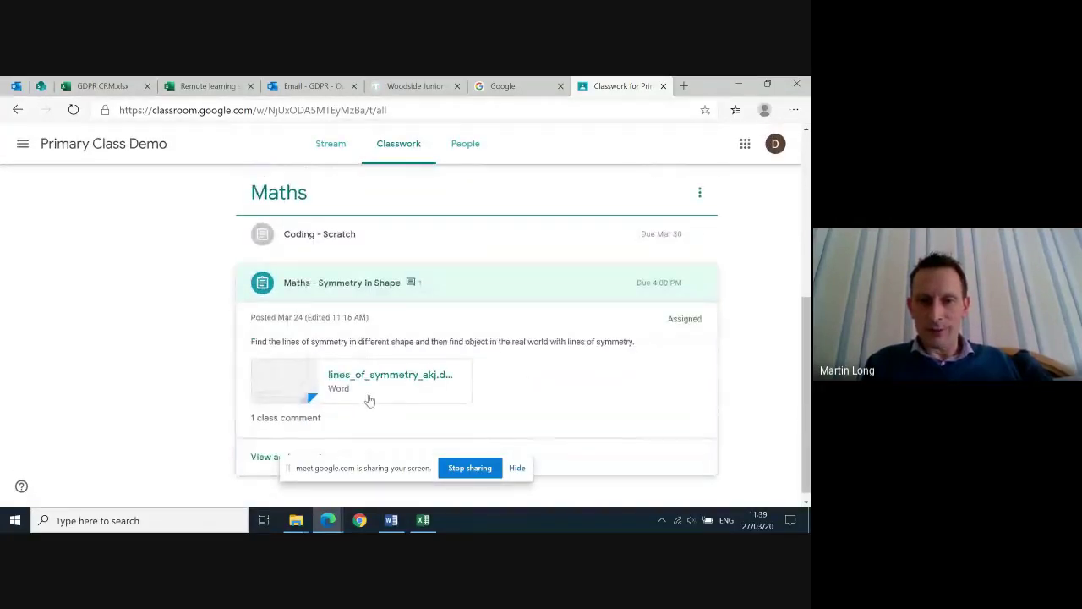
{"action": "left_click", "coordinate": [370, 385]}
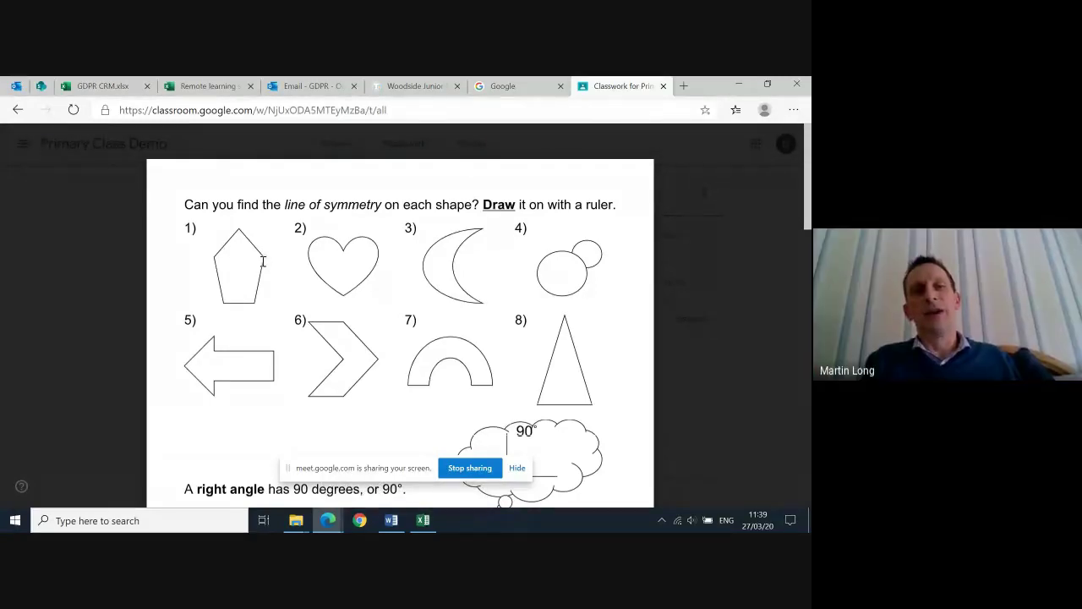
Open lines_of_symmetry_akj.doc in a separate Drive tab from the worksheet's options menu
{"action": "mouse_move", "coordinate": [107, 161]}
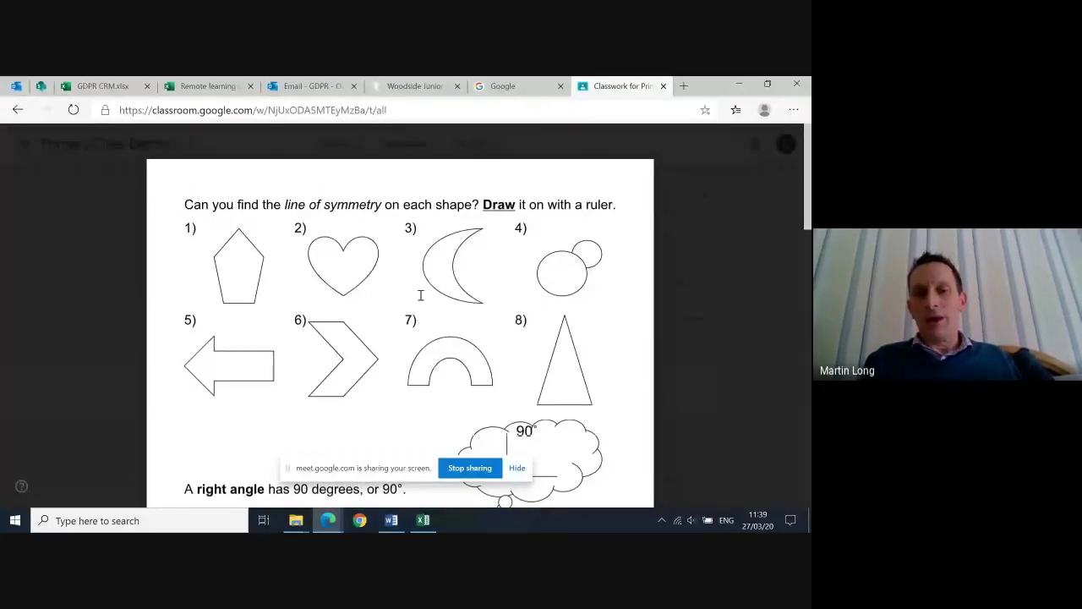
{"action": "scroll", "coordinate": [436, 277], "scroll_direction": "down", "scroll_amount": 1}
{"action": "scroll", "coordinate": [435, 275], "scroll_direction": "down", "scroll_amount": 5}
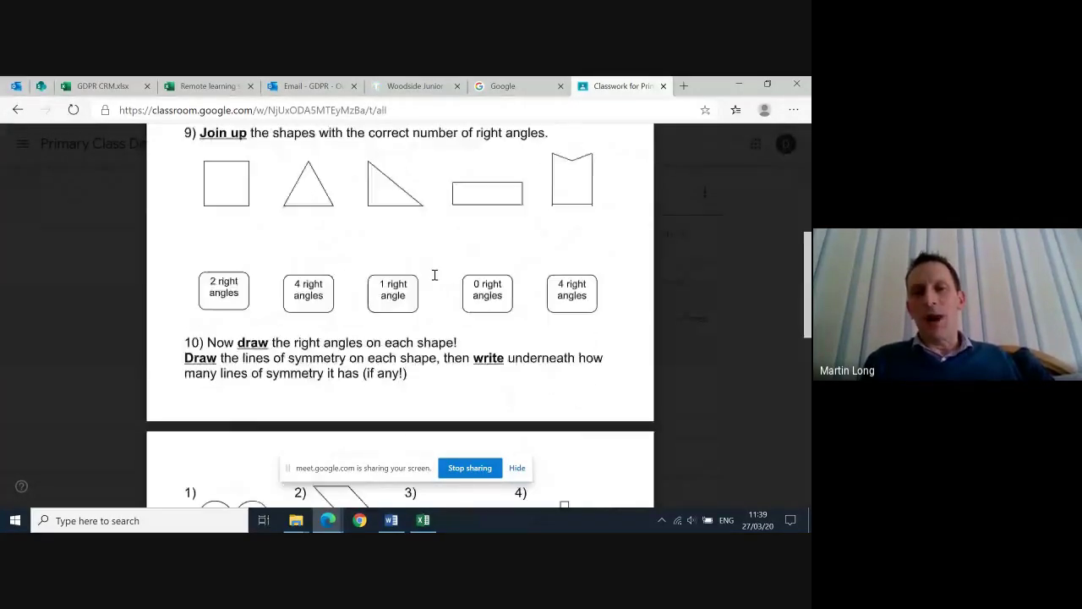
{"action": "scroll", "coordinate": [434, 274], "scroll_direction": "up", "scroll_amount": 6}
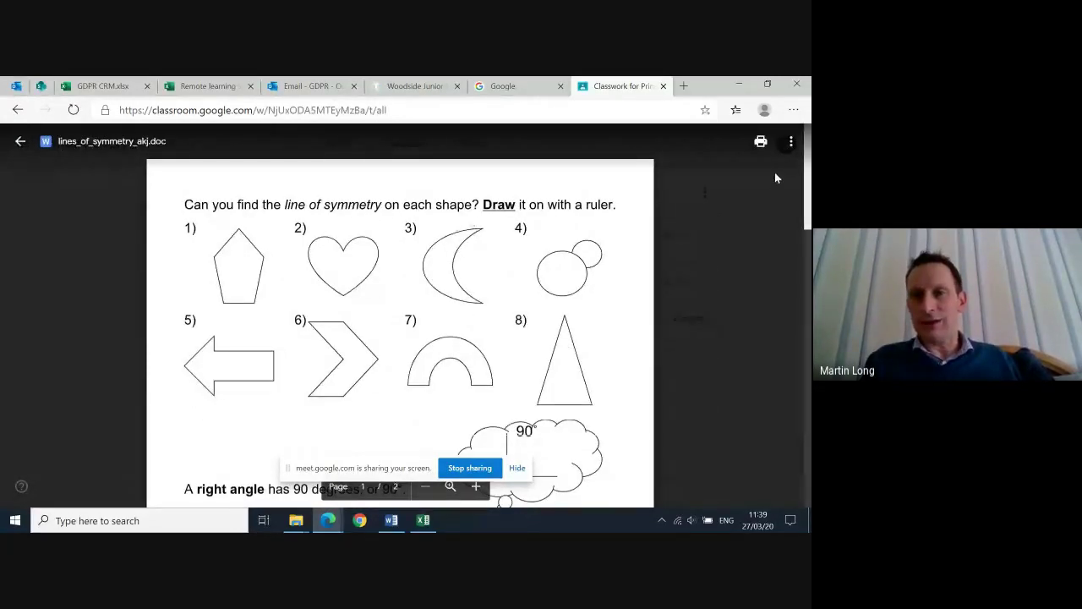
{"action": "left_click", "coordinate": [791, 142]}
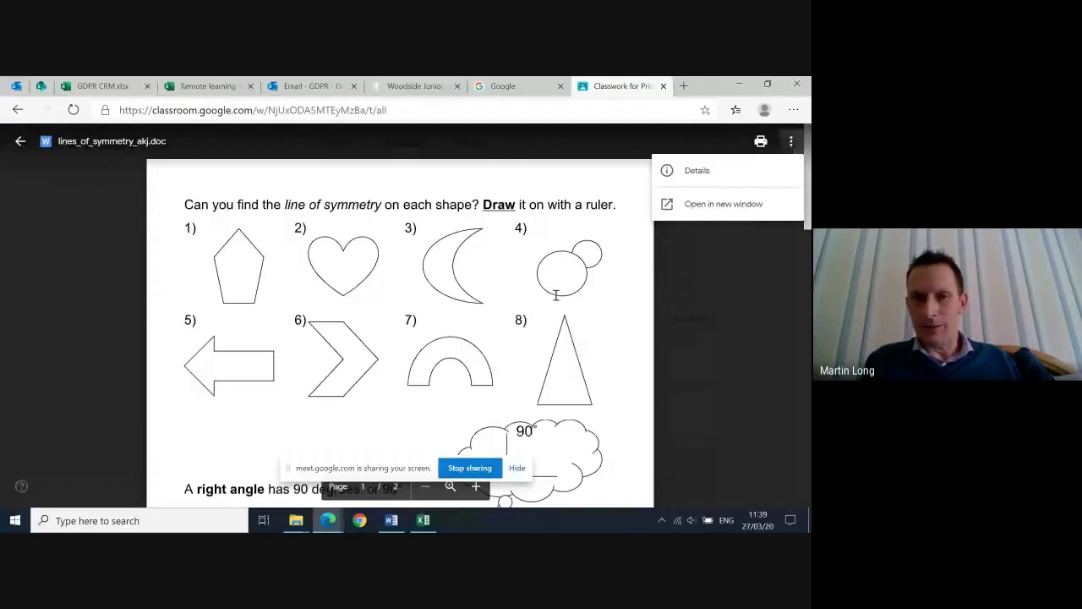
{"action": "left_click", "coordinate": [545, 302]}
{"action": "left_click", "coordinate": [792, 145]}
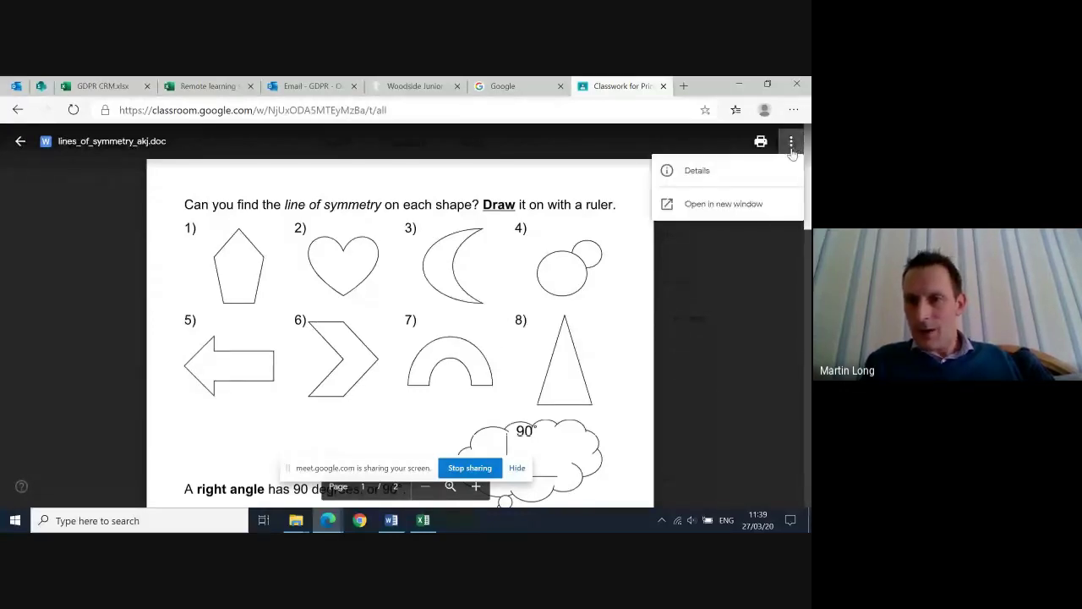
{"action": "left_click", "coordinate": [724, 205]}
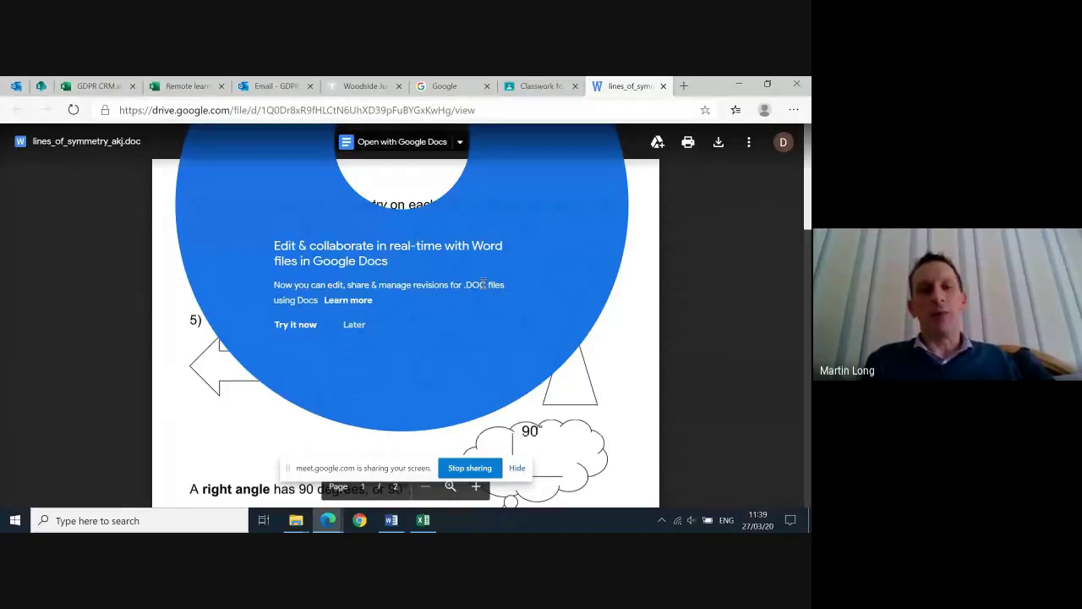
Open lines_of_symmetry_akj with Google Docs via 'Try it now' and close the Office Editing welcome
{"action": "left_click", "coordinate": [297, 329]}
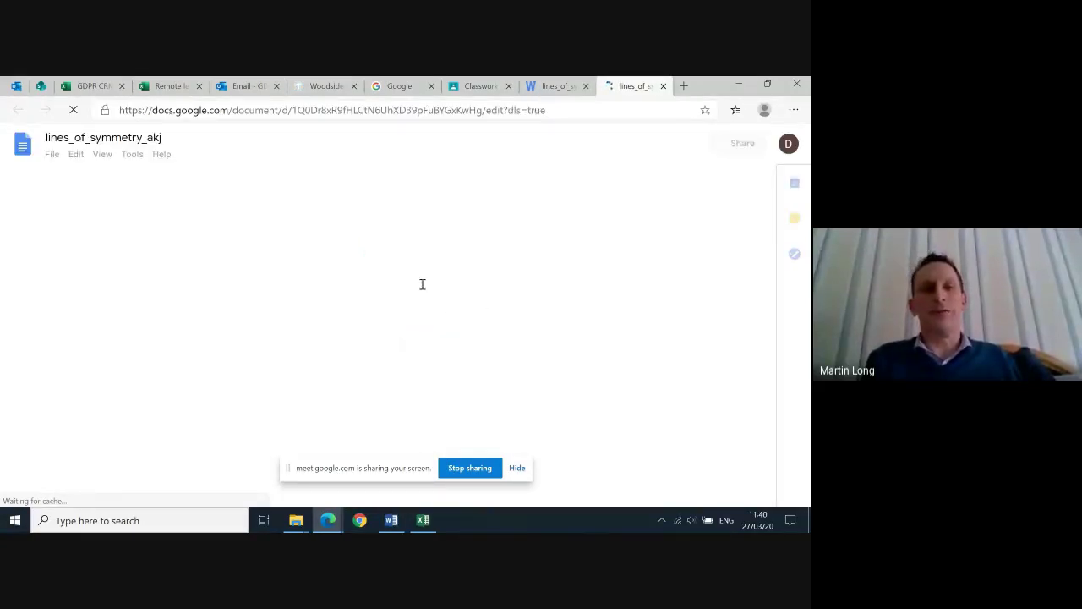
{"action": "scroll", "coordinate": [479, 335], "scroll_direction": "down", "scroll_amount": 3}
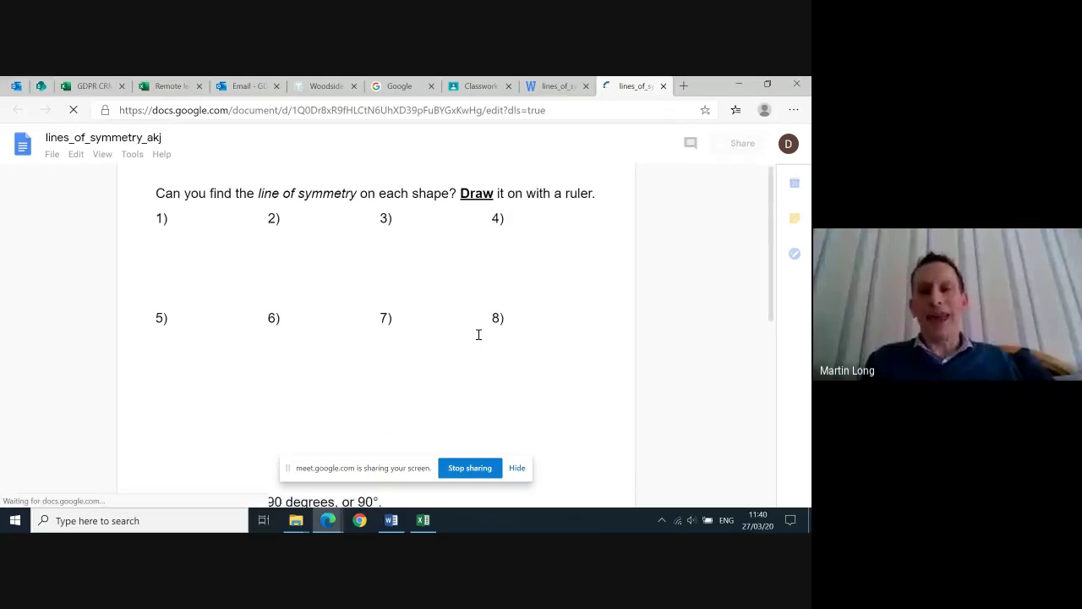
{"action": "scroll", "coordinate": [478, 335], "scroll_direction": "down", "scroll_amount": 2}
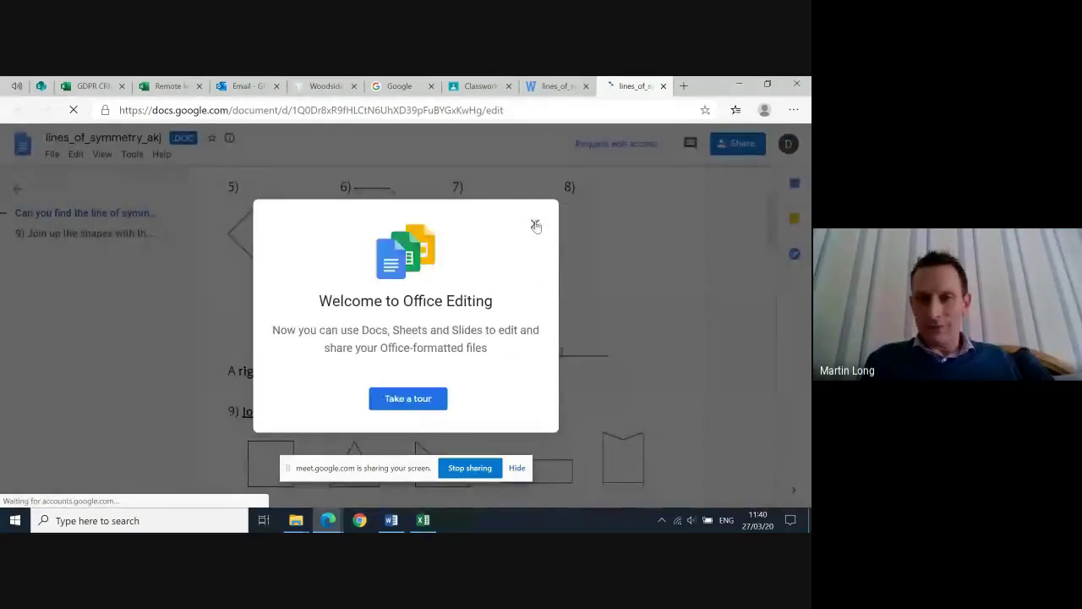
{"action": "left_click", "coordinate": [534, 224]}
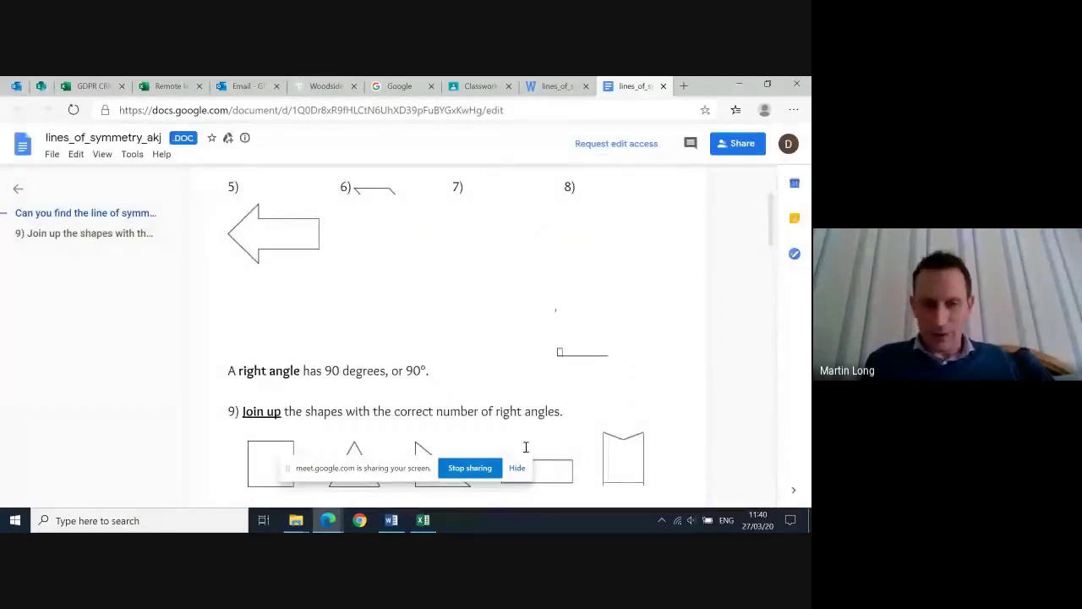
{"action": "scroll", "coordinate": [533, 423], "scroll_direction": "down", "scroll_amount": 2}
{"action": "scroll", "coordinate": [541, 354], "scroll_direction": "up", "scroll_amount": 2}
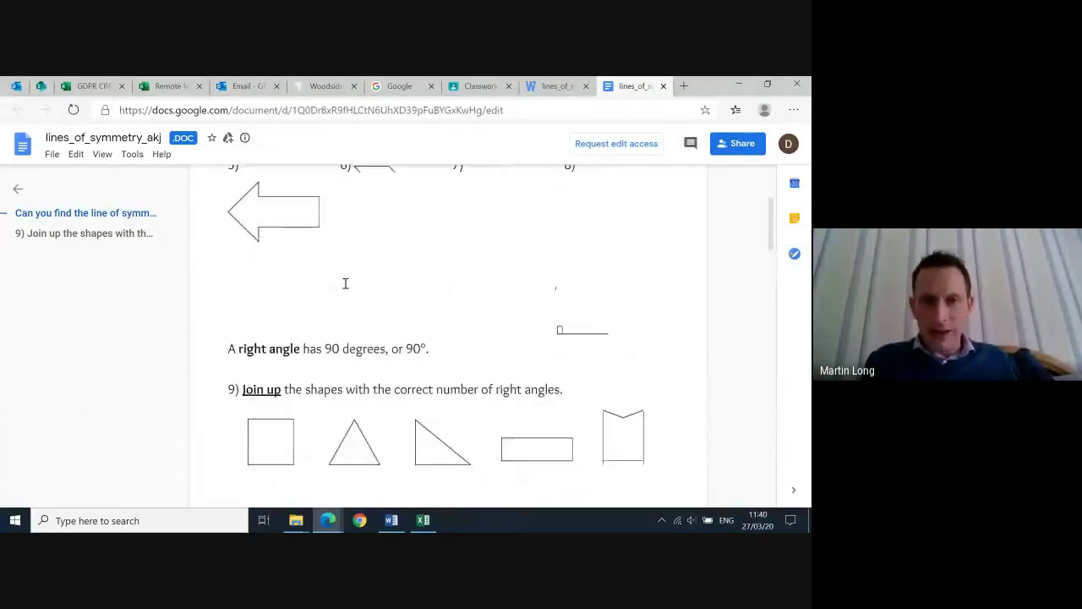
{"action": "scroll", "coordinate": [363, 288], "scroll_direction": "up", "scroll_amount": 3}
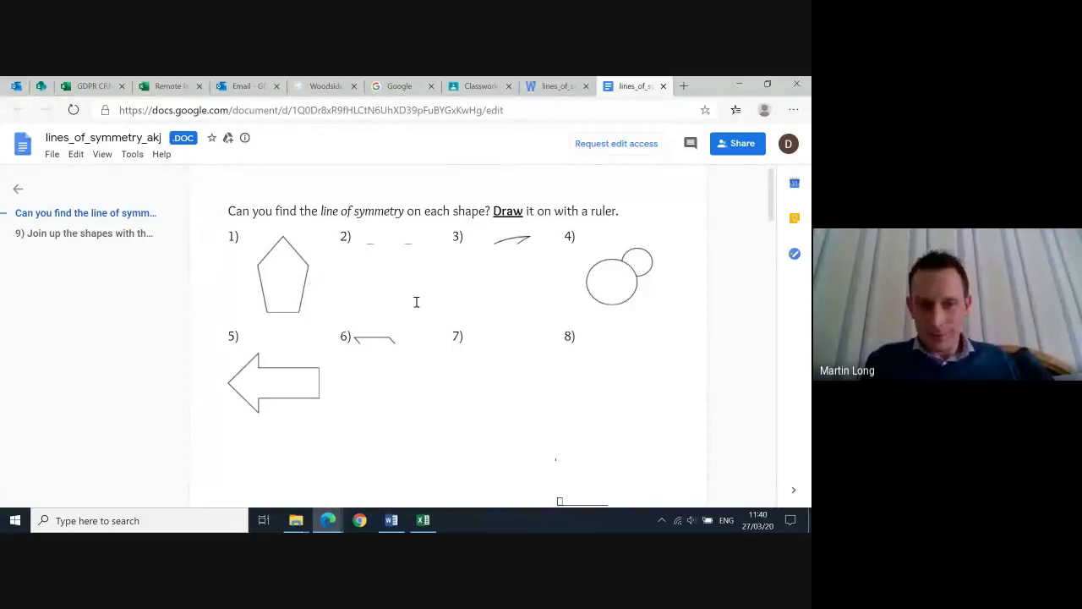
{"action": "scroll", "coordinate": [417, 414], "scroll_direction": "down", "scroll_amount": 2}
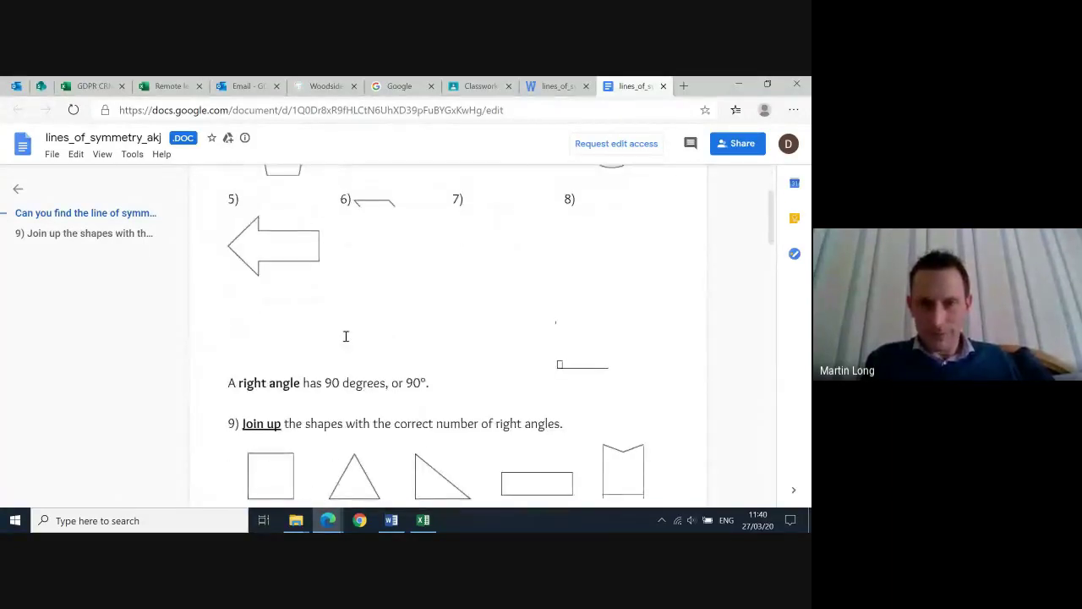
Request edit access to lines_of_symmetry_akj with the message 'Please let me edite'
{"action": "left_click", "coordinate": [615, 141]}
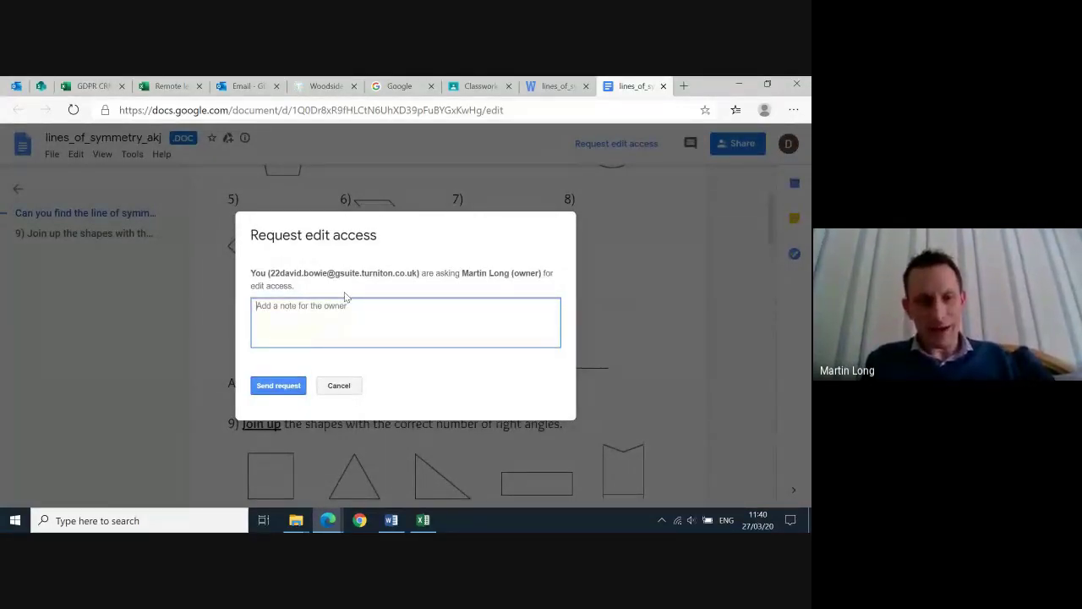
{"action": "type", "text": "Please "}
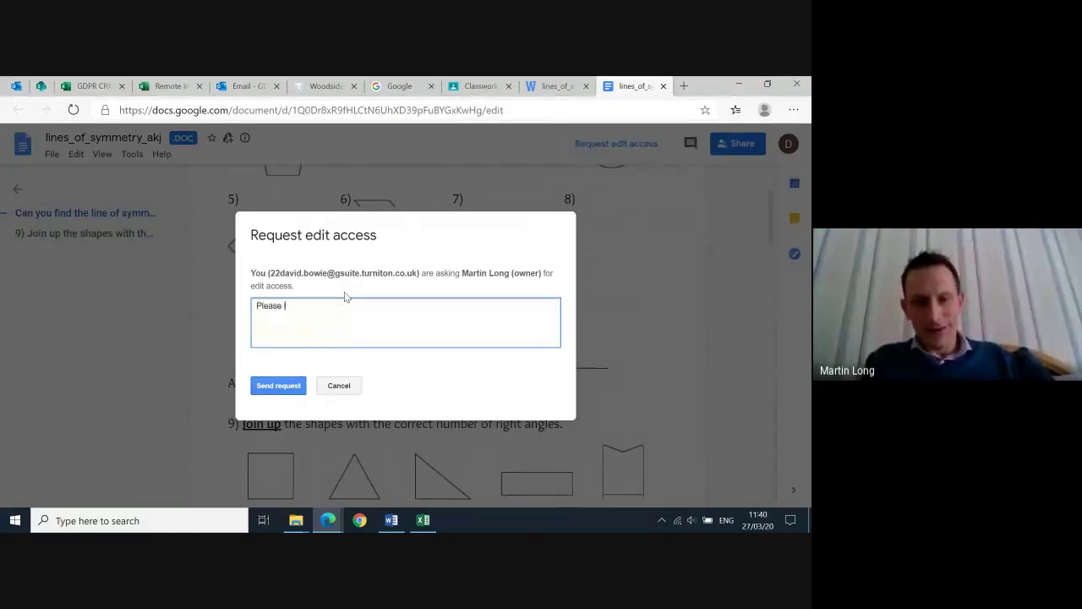
{"action": "type", "text": "let me edite"}
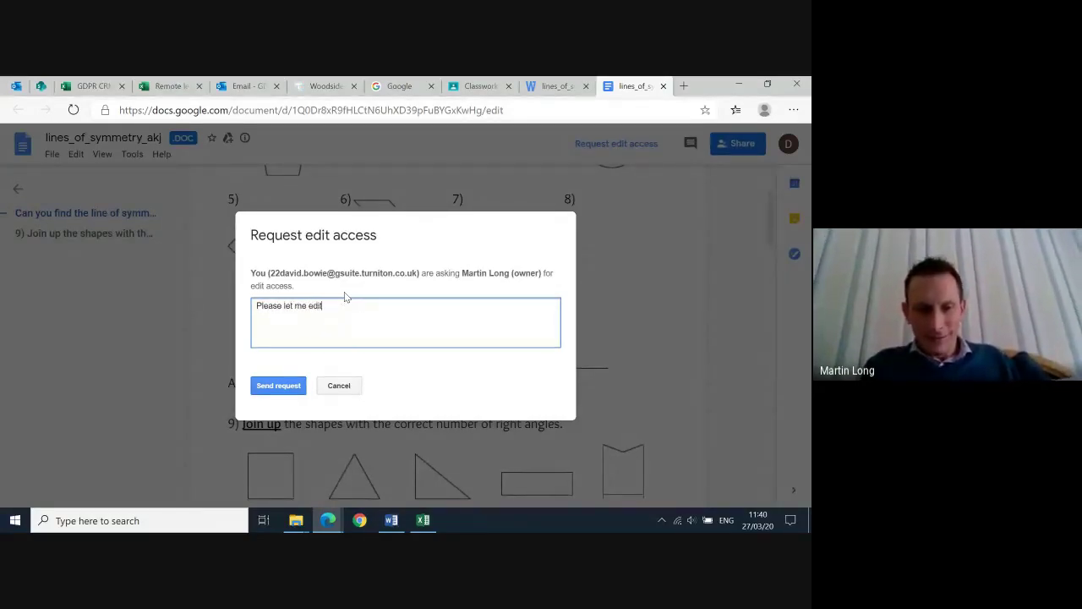
{"action": "left_click", "coordinate": [296, 391]}
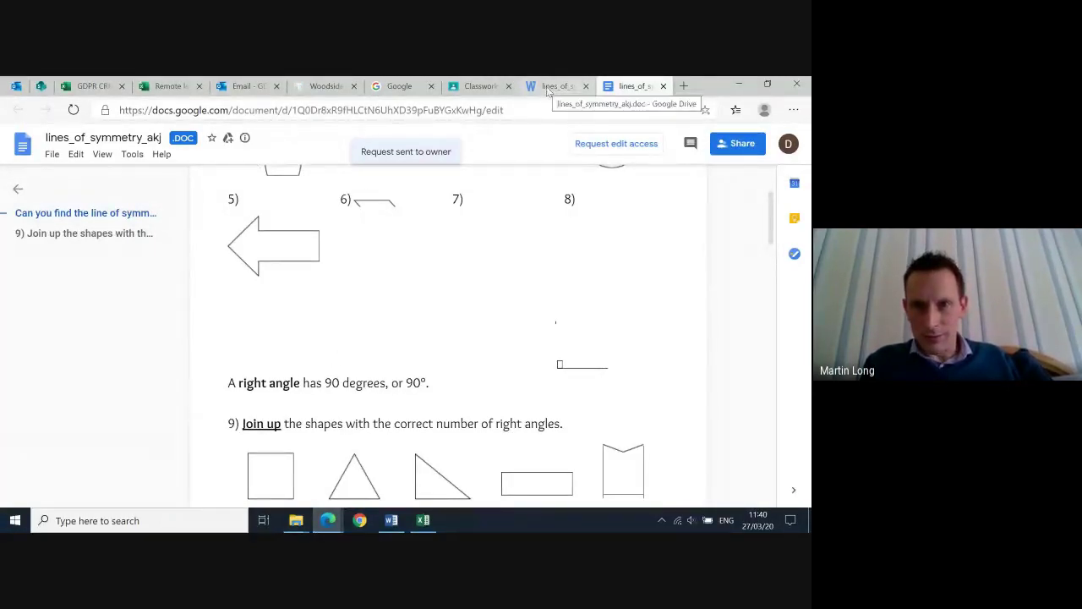
Close the Classwork document viewer and launch Google Drive's My Drive from the apps launcher
{"action": "left_click", "coordinate": [478, 86]}
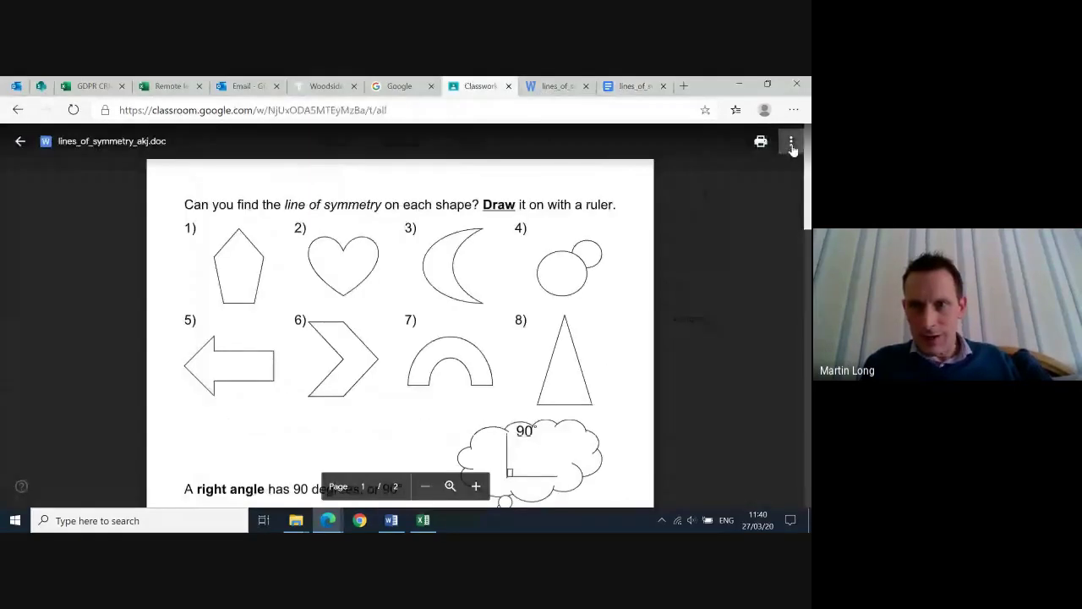
{"action": "left_click", "coordinate": [791, 144]}
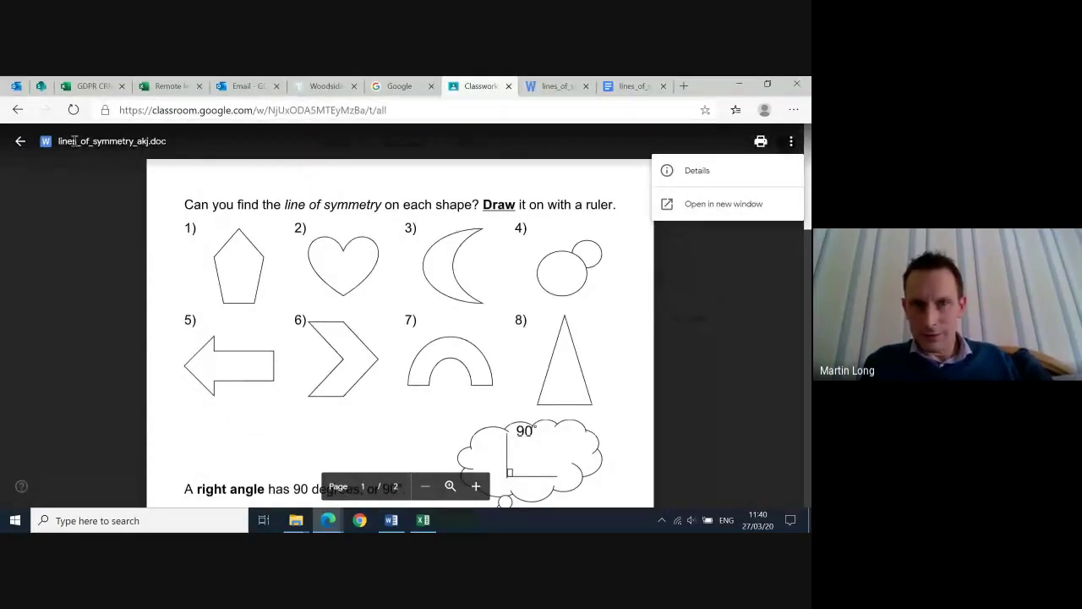
{"action": "key", "text": "Escape"}
{"action": "key", "text": "Escape"}
{"action": "left_click", "coordinate": [745, 144]}
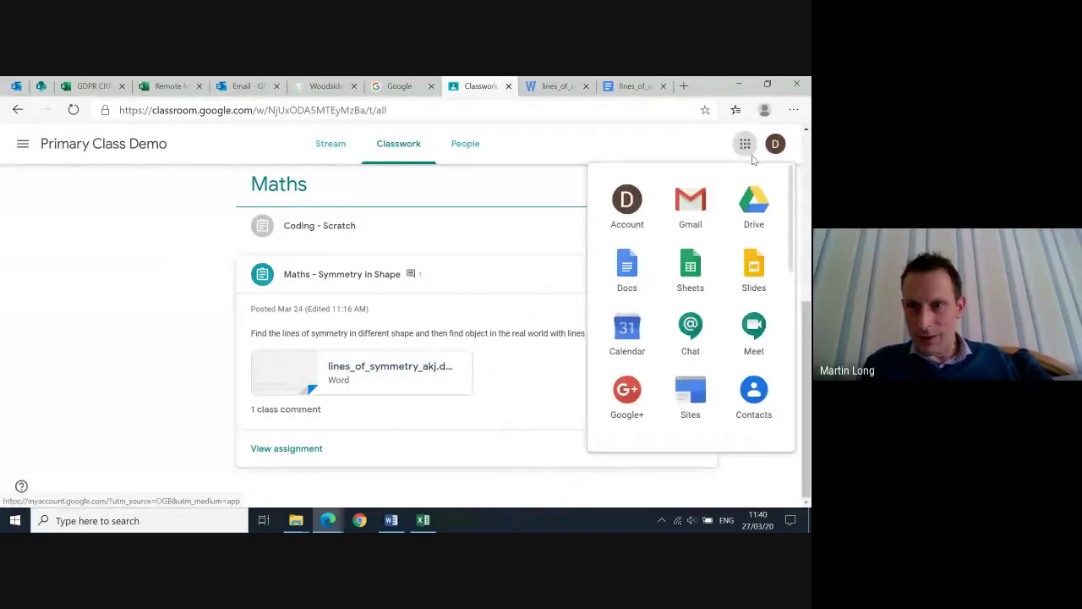
{"action": "left_click", "coordinate": [755, 199]}
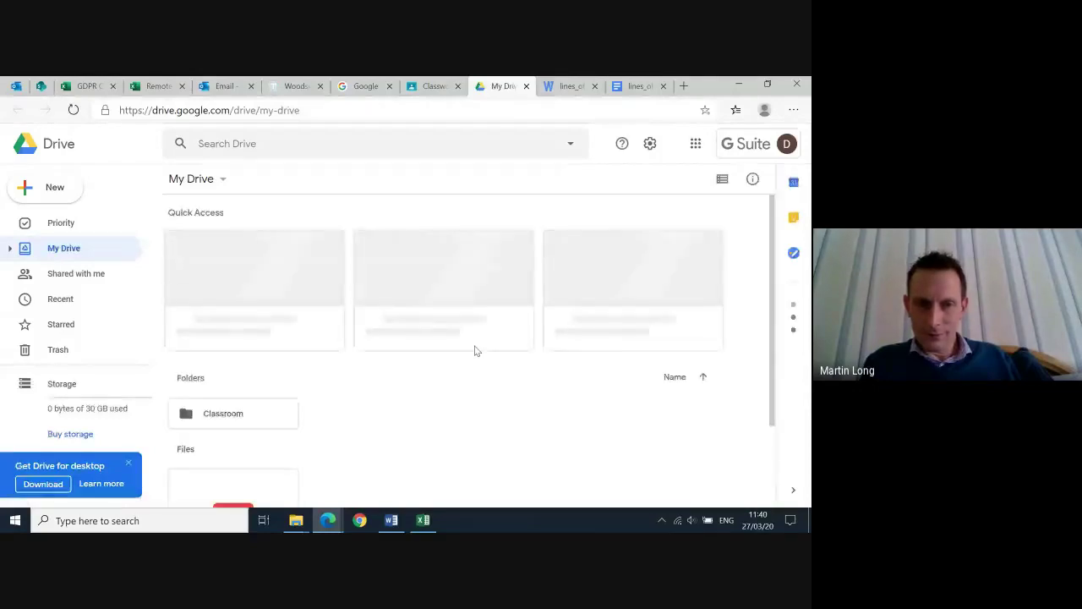
{"action": "scroll", "coordinate": [235, 380], "scroll_direction": "down", "scroll_amount": 3}
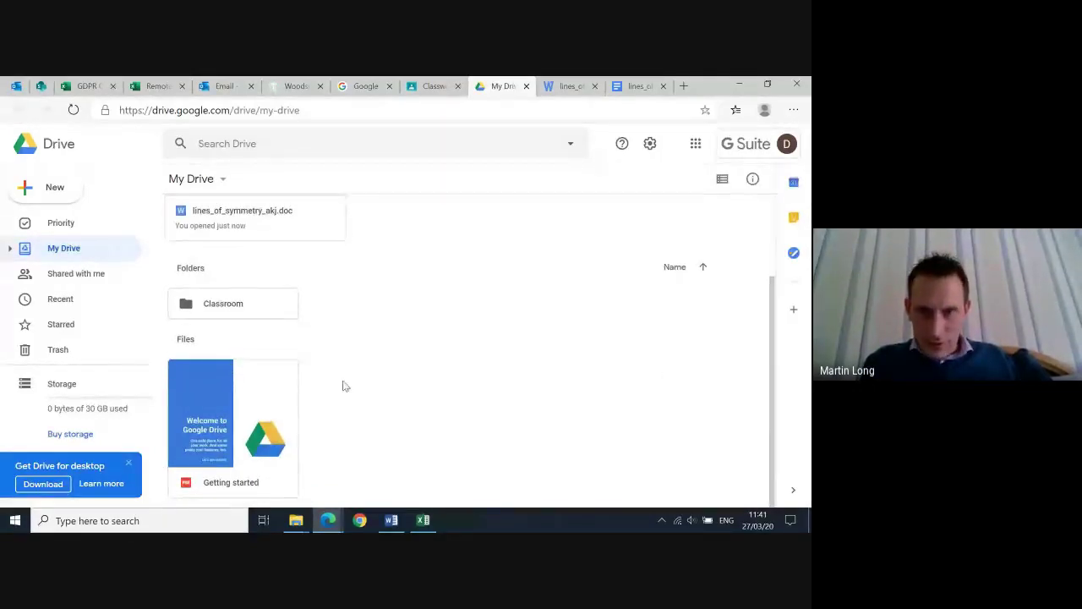
{"action": "scroll", "coordinate": [363, 363], "scroll_direction": "up", "scroll_amount": 3}
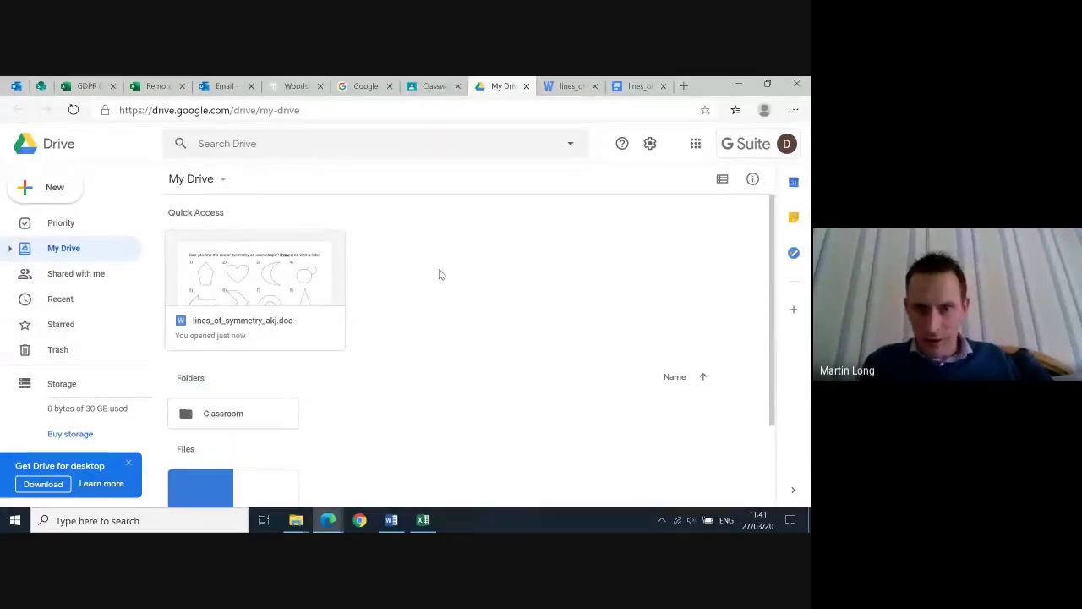
{"action": "scroll", "coordinate": [689, 353], "scroll_direction": "down", "scroll_amount": 2}
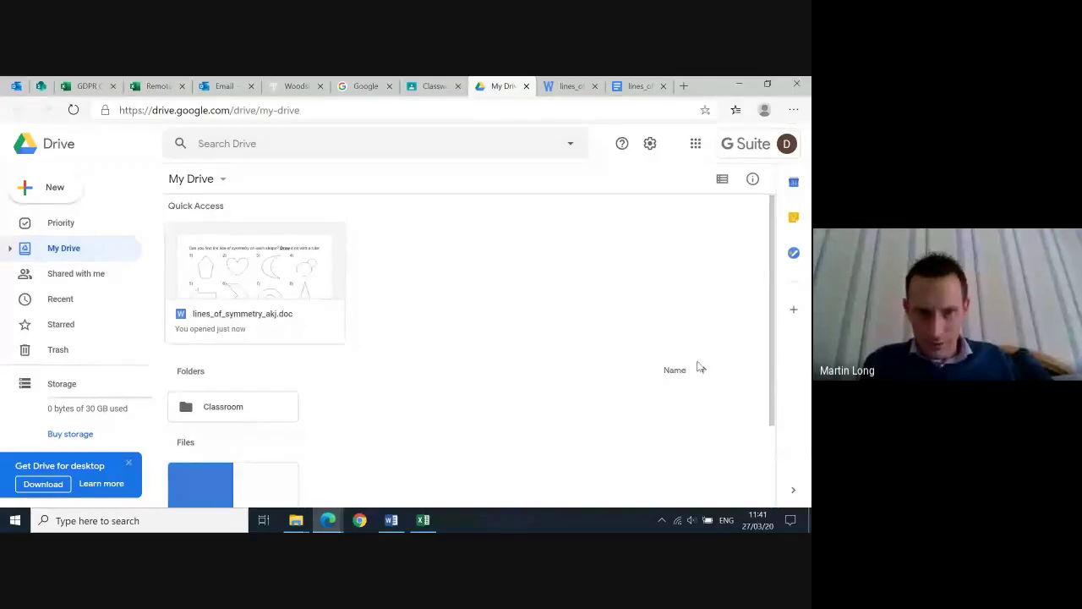
{"action": "scroll", "coordinate": [637, 375], "scroll_direction": "up", "scroll_amount": 2}
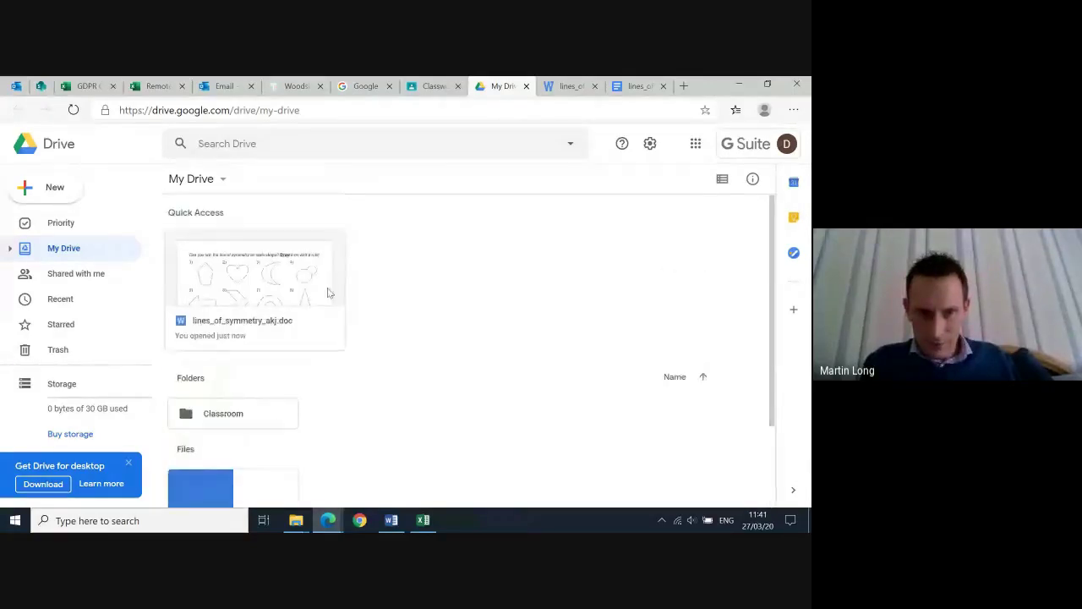
Copy lines_of_symmetry_akj.doc from Quick Access, open the copy in Google Docs, then go back to Classwork
{"action": "right_click", "coordinate": [298, 326]}
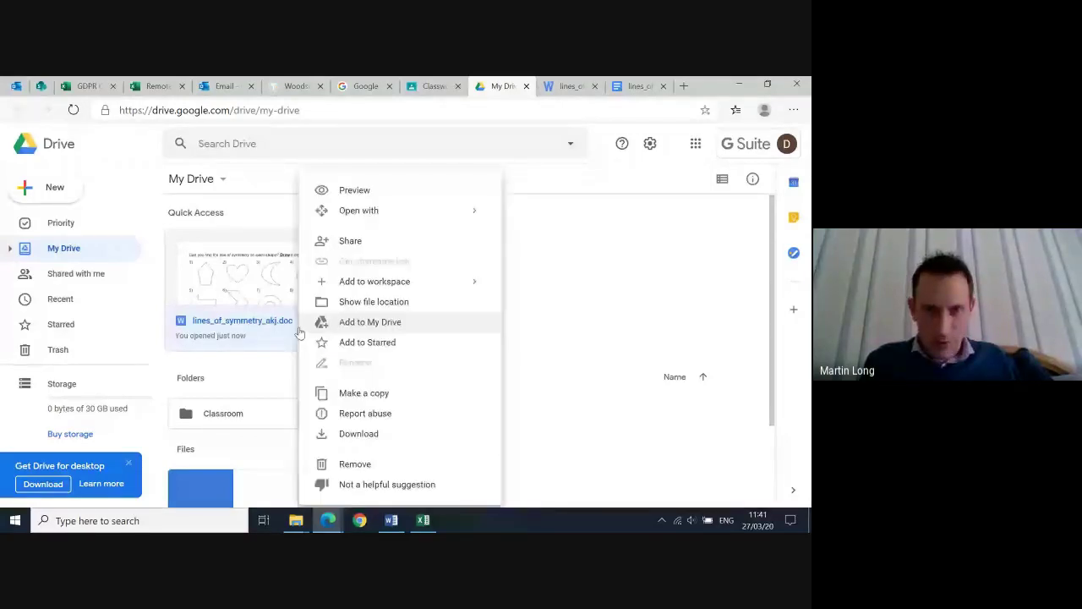
{"action": "left_click", "coordinate": [377, 393]}
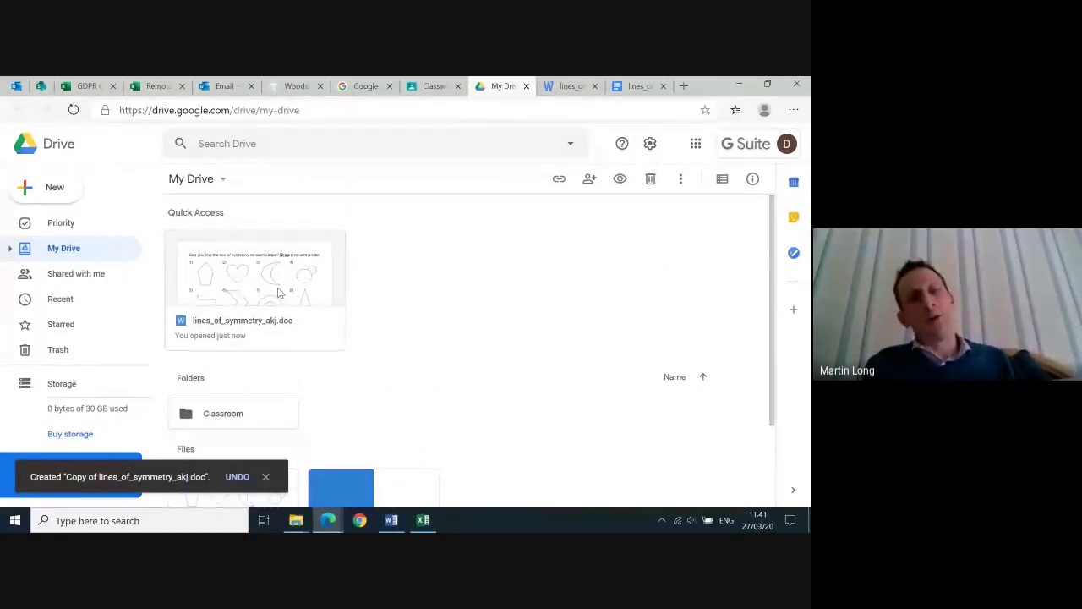
{"action": "scroll", "coordinate": [279, 292], "scroll_direction": "down", "scroll_amount": 2}
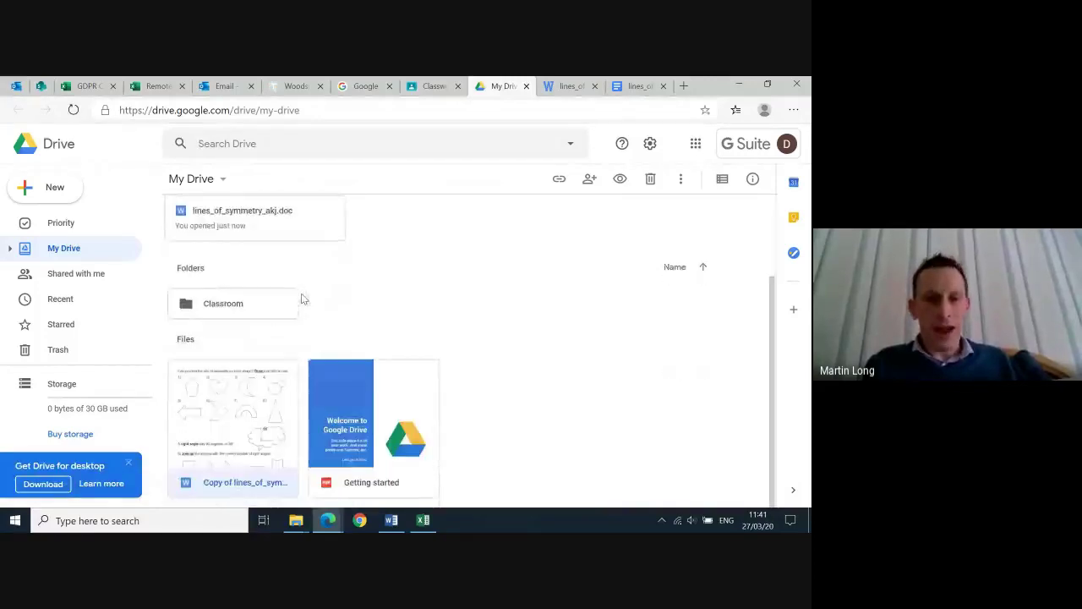
{"action": "double_click", "coordinate": [244, 414]}
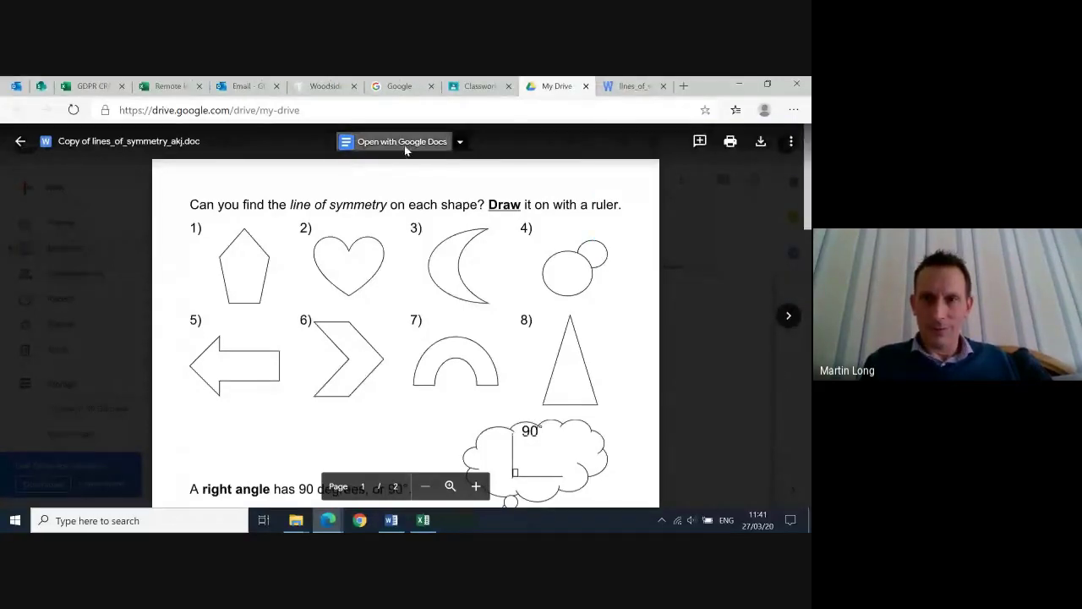
{"action": "left_click", "coordinate": [404, 143]}
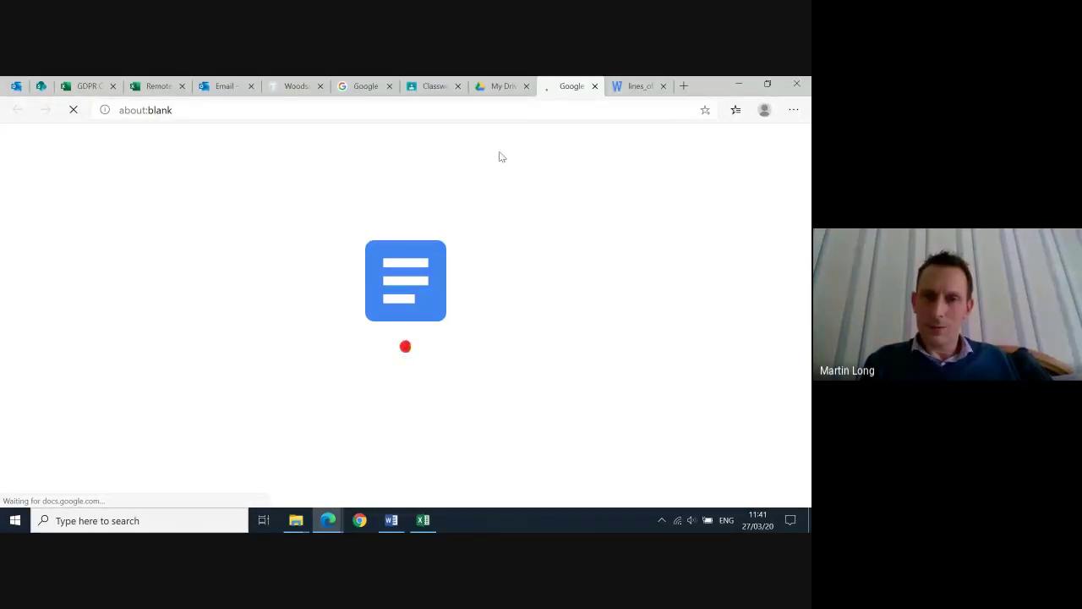
{"action": "left_click", "coordinate": [430, 88]}
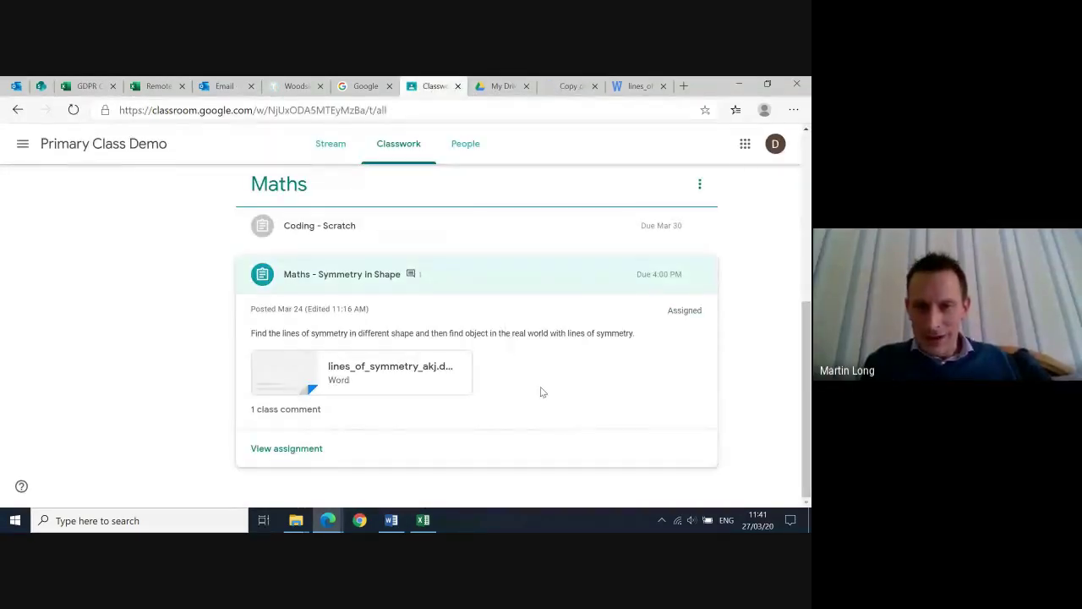
Open the Maths - Symmetry in Shape assignment, dismiss the tip, and try adding a link, then cancel
{"action": "left_click", "coordinate": [295, 450]}
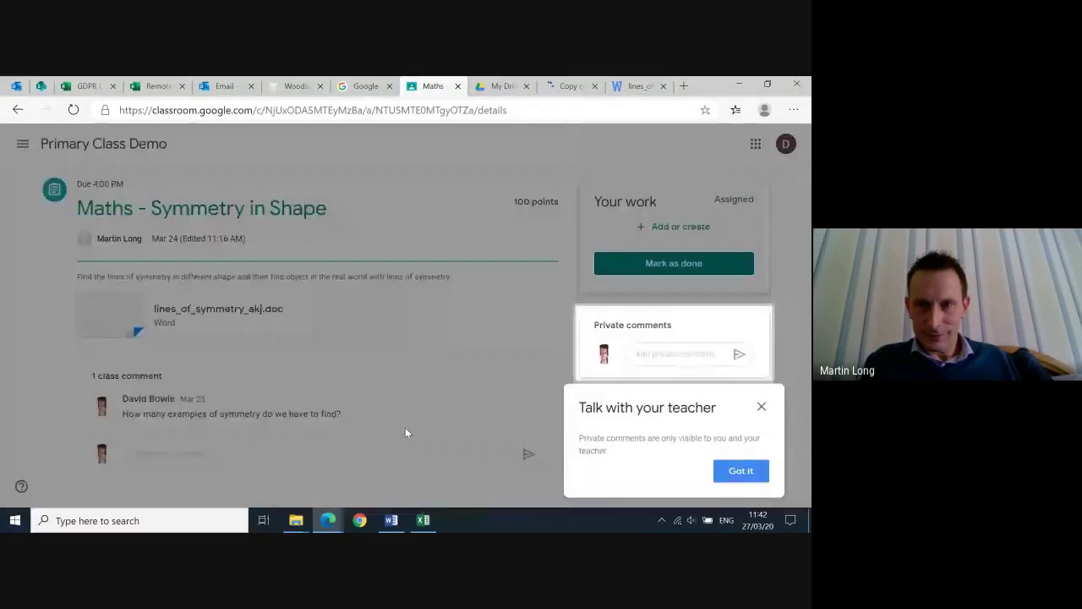
{"action": "left_click", "coordinate": [762, 407]}
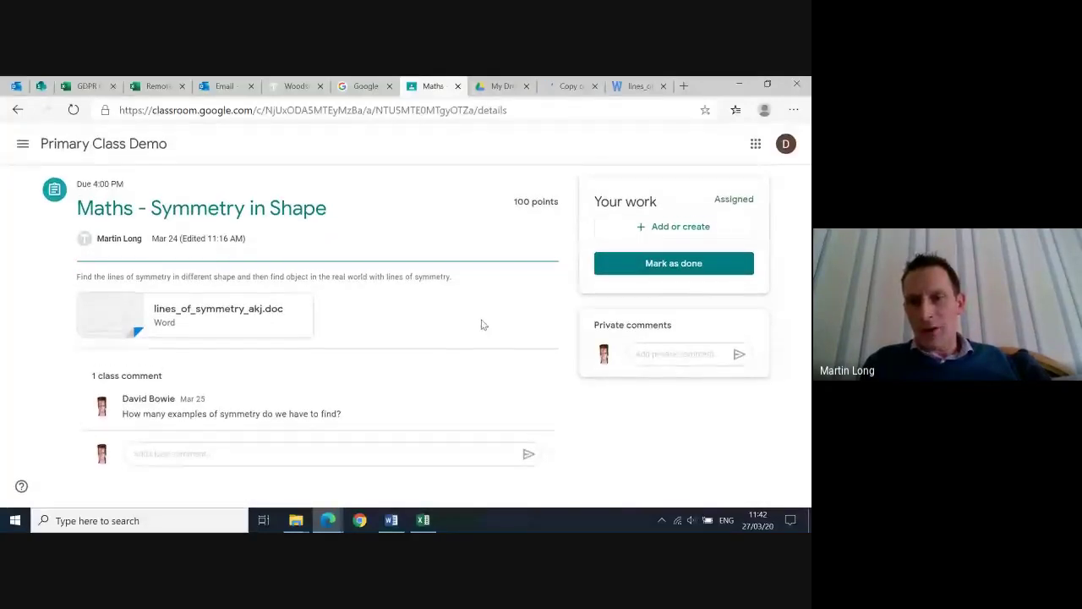
{"action": "left_click", "coordinate": [648, 228]}
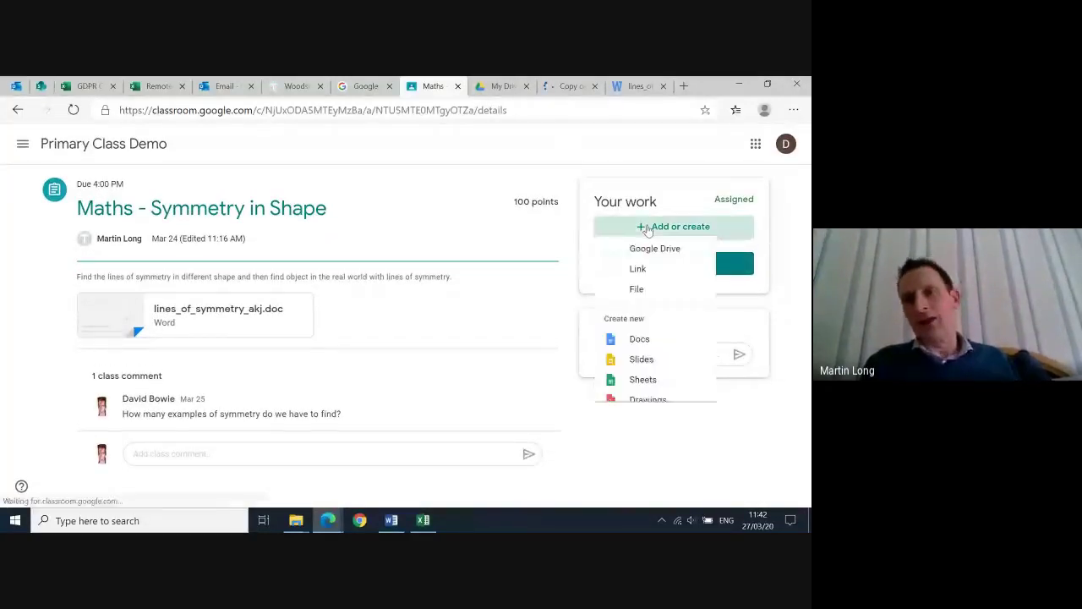
{"action": "left_click", "coordinate": [641, 276]}
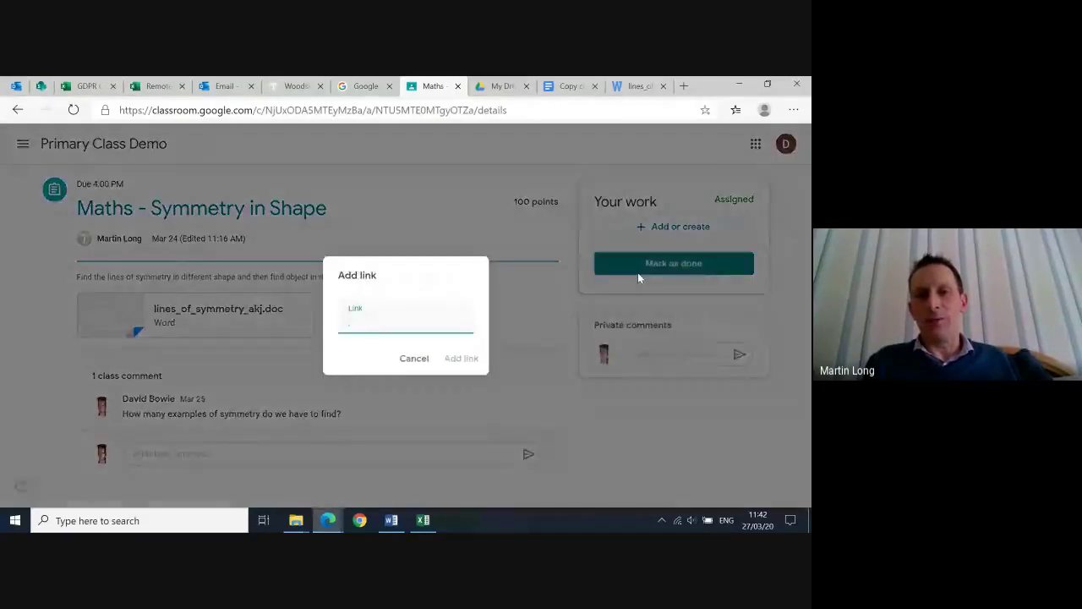
{"action": "left_click", "coordinate": [407, 362]}
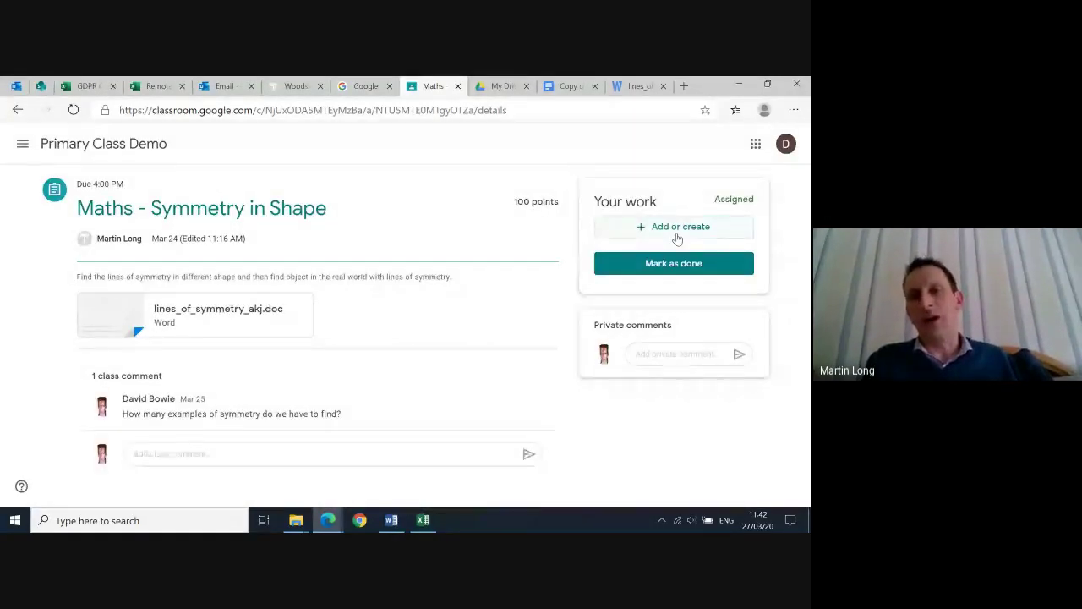
Try attaching a file to the assignment, then close the Insert files window
{"action": "left_click", "coordinate": [678, 229]}
{"action": "left_click", "coordinate": [640, 302]}
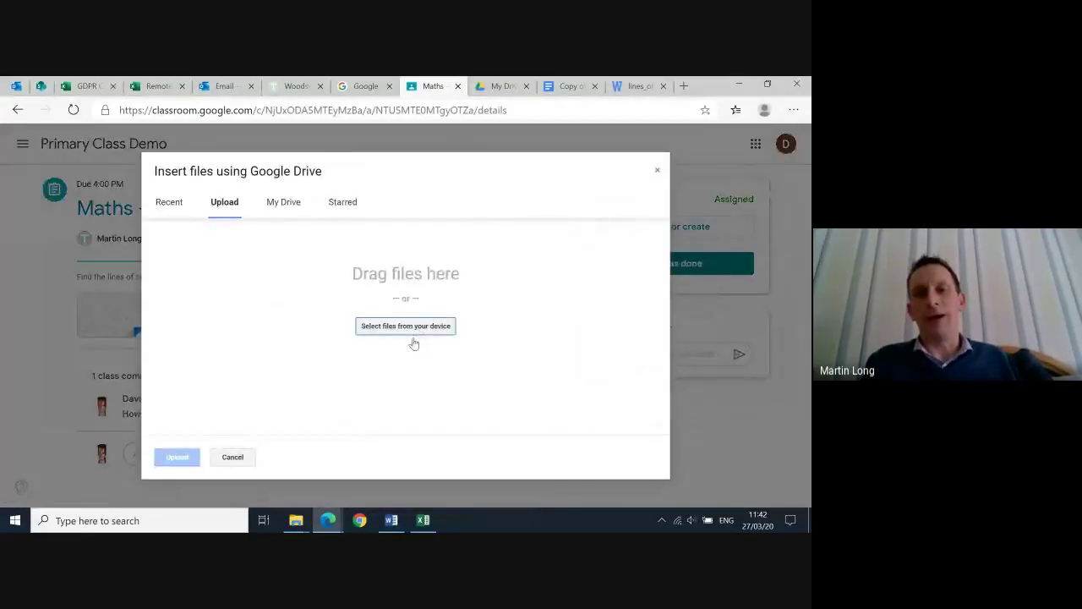
{"action": "left_click", "coordinate": [656, 170]}
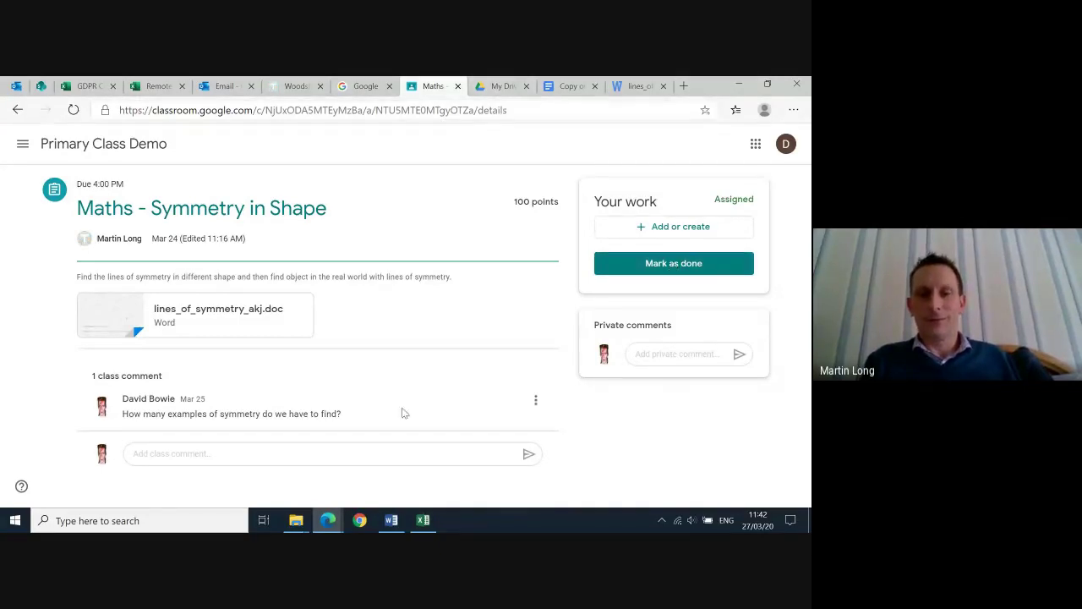
Bring the Google Meet window forward, then switch to the Calendar week of 22–28 March 2020
{"action": "left_click", "coordinate": [327, 519]}
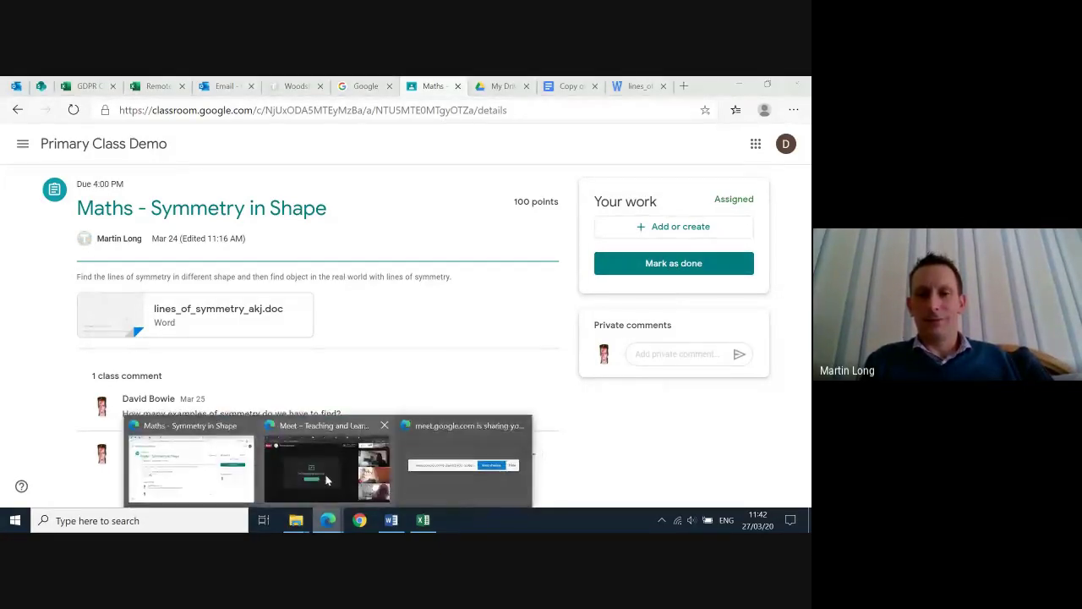
{"action": "left_click", "coordinate": [326, 480]}
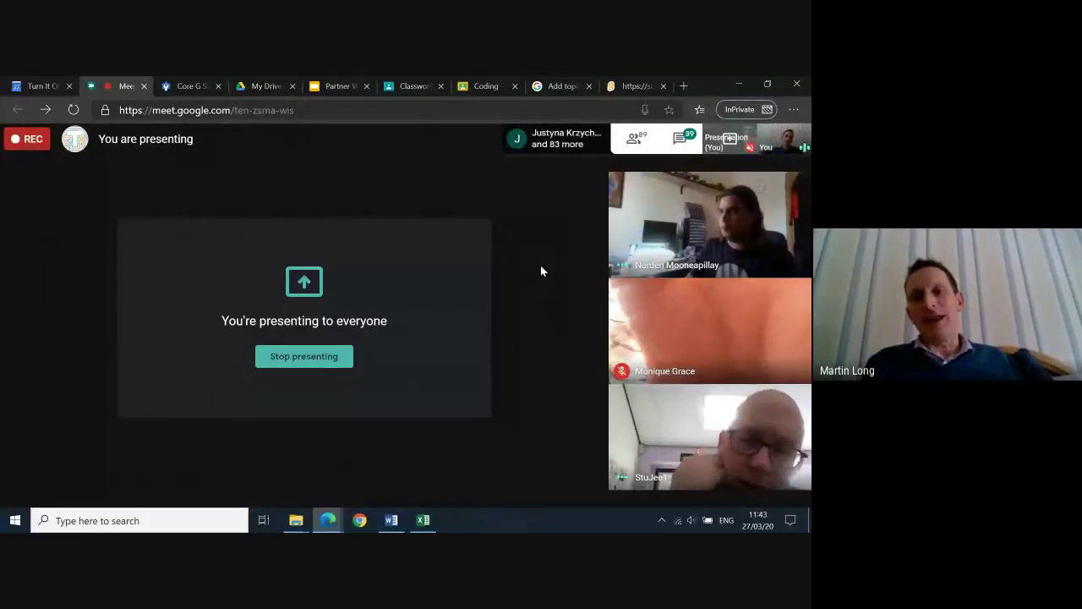
{"action": "mouse_move", "coordinate": [558, 228]}
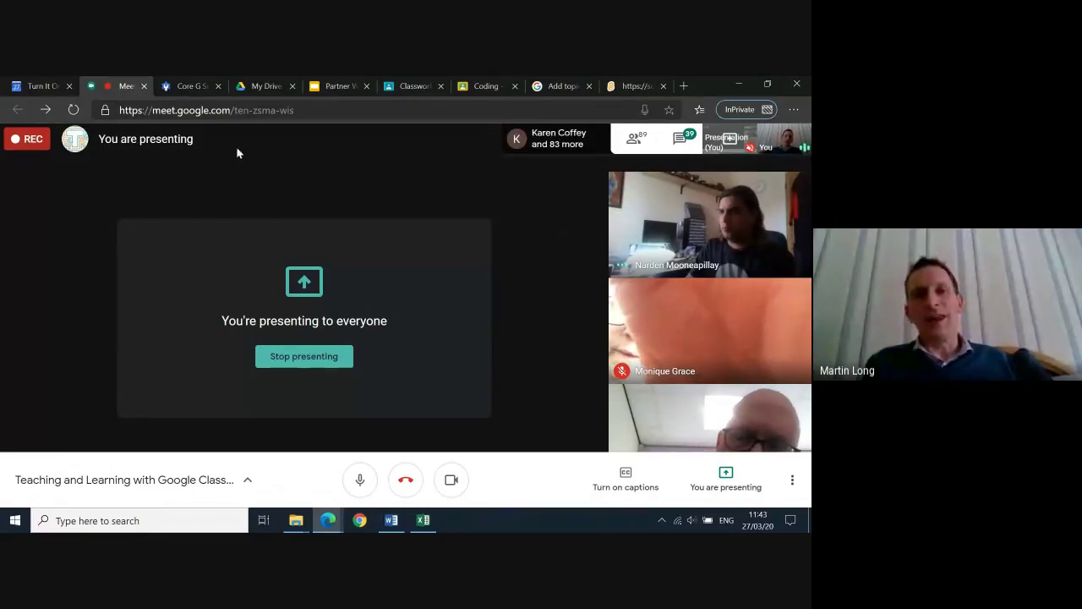
{"action": "left_click", "coordinate": [36, 87]}
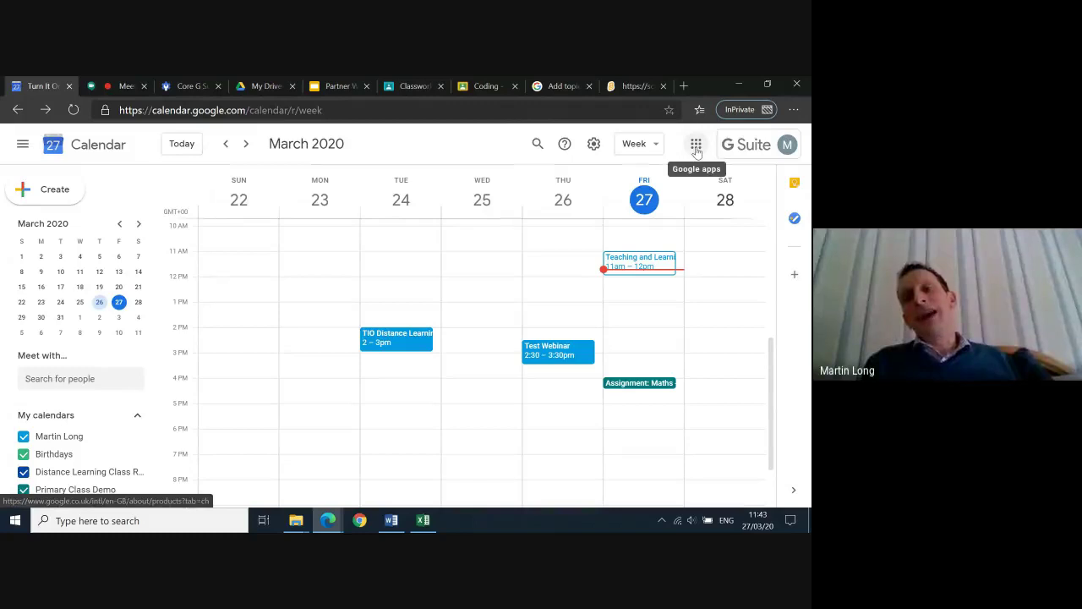
Open Google Admin from the Google apps menu and pass verification with the account password
{"action": "left_click", "coordinate": [696, 147]}
{"action": "scroll", "coordinate": [703, 372], "scroll_direction": "down", "scroll_amount": 5}
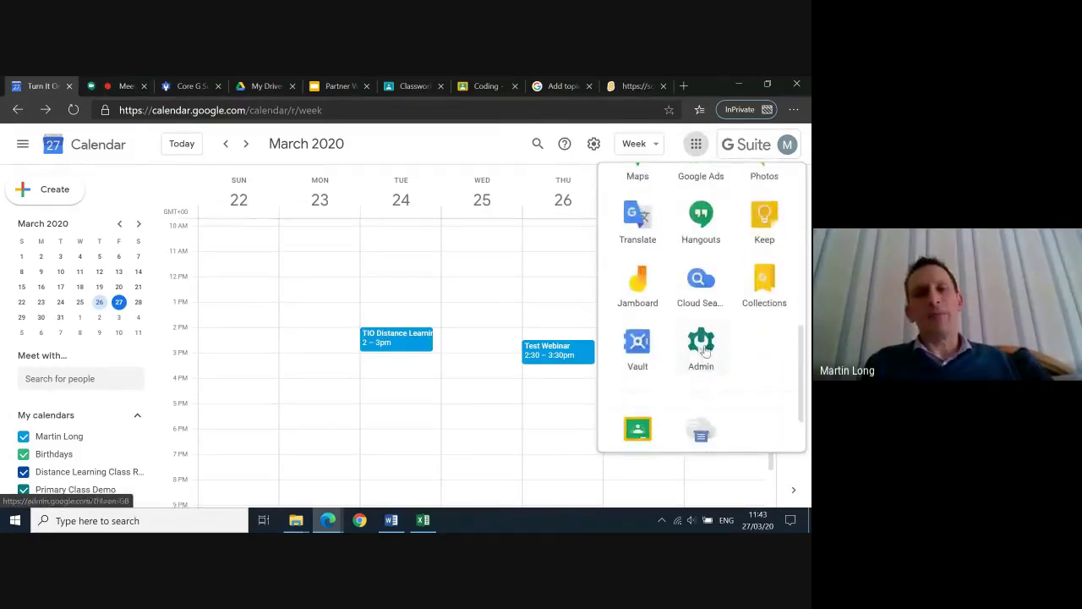
{"action": "left_click", "coordinate": [700, 346]}
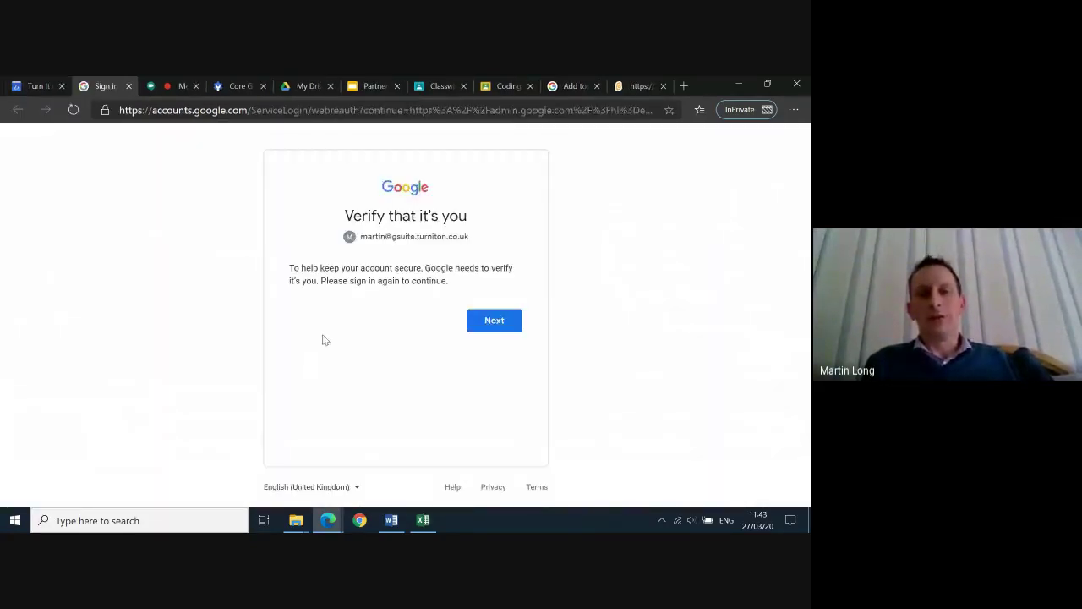
{"action": "left_click", "coordinate": [504, 328]}
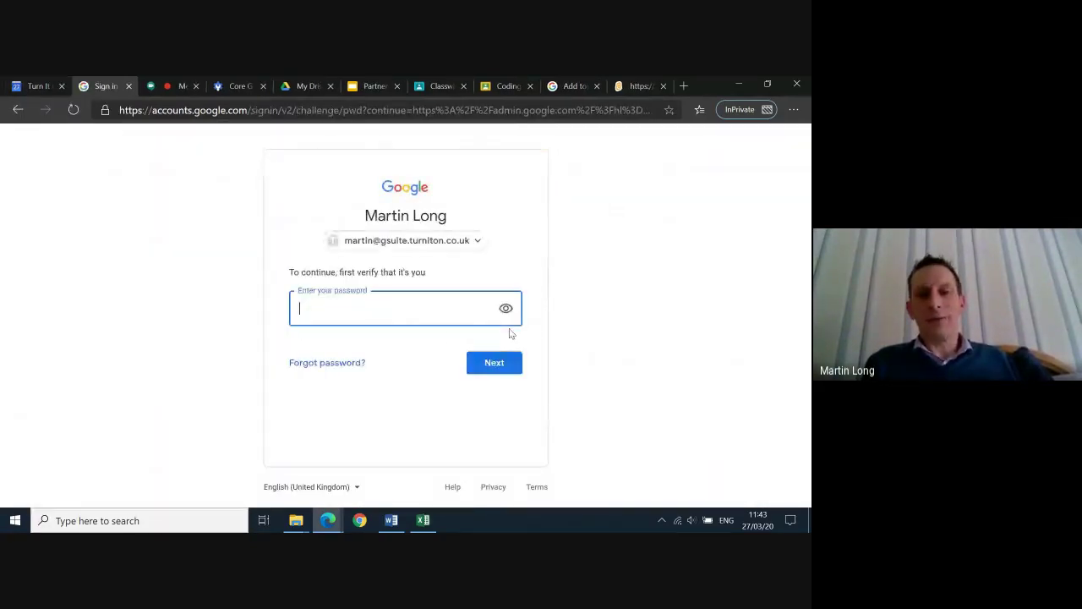
{"action": "type", "text": "p"}
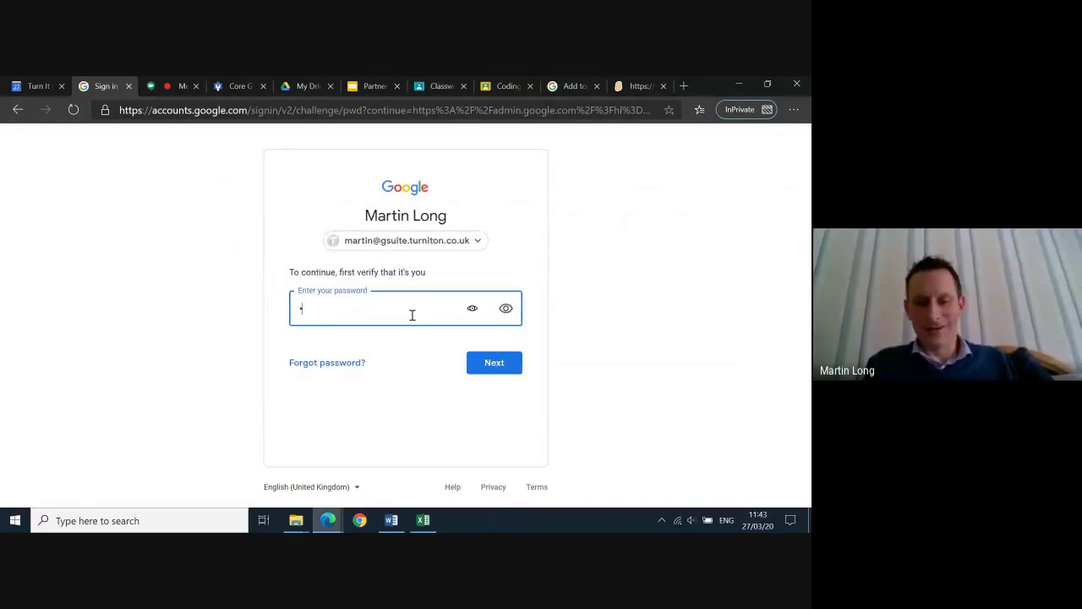
{"action": "type", "text": "as"}
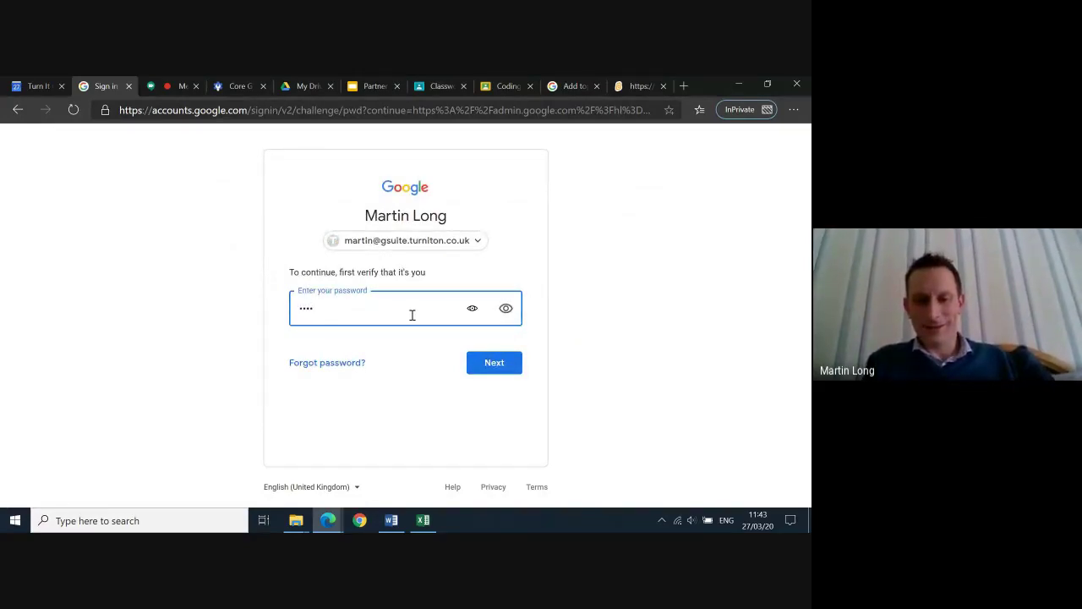
{"action": "type", "text": "sword"}
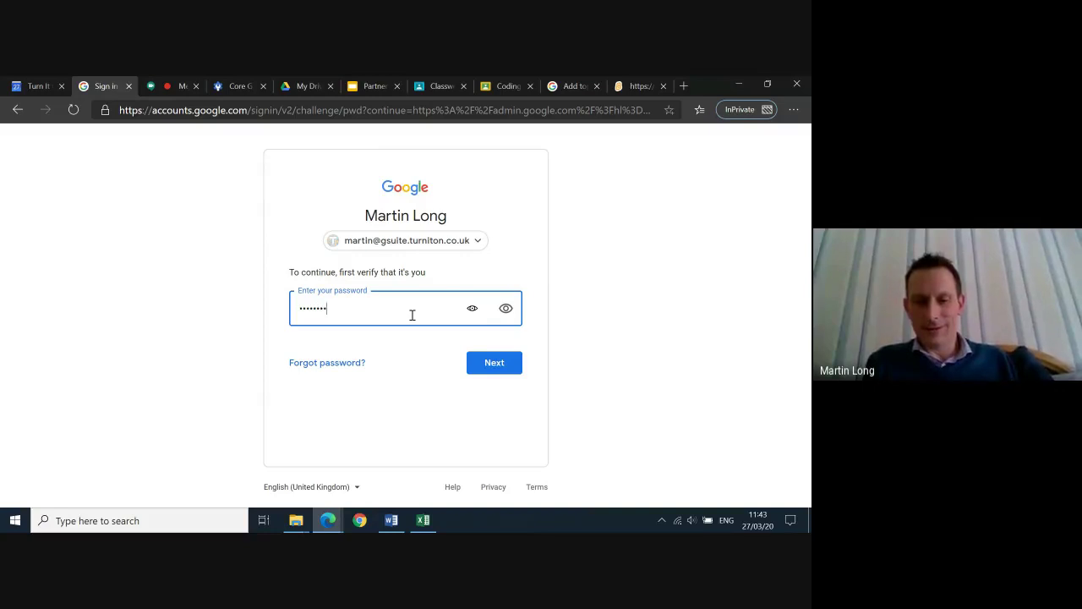
{"action": "type", "text": "1"}
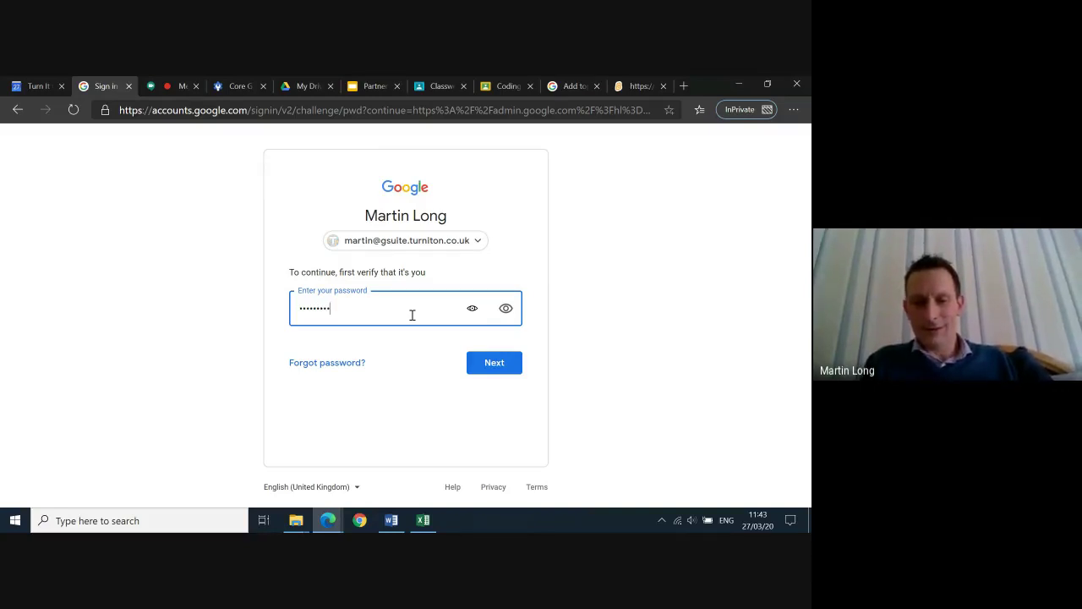
{"action": "left_click", "coordinate": [499, 362]}
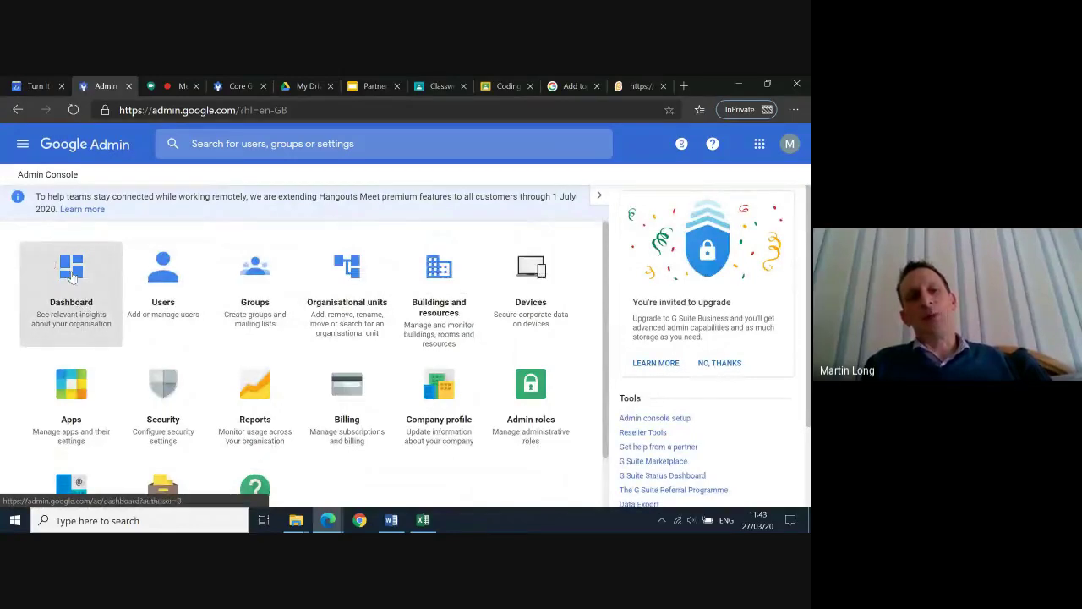
Look at Users, return home, and open Groups showing Classroom Teachers, Gsuite admins and Students
{"action": "left_click", "coordinate": [166, 282]}
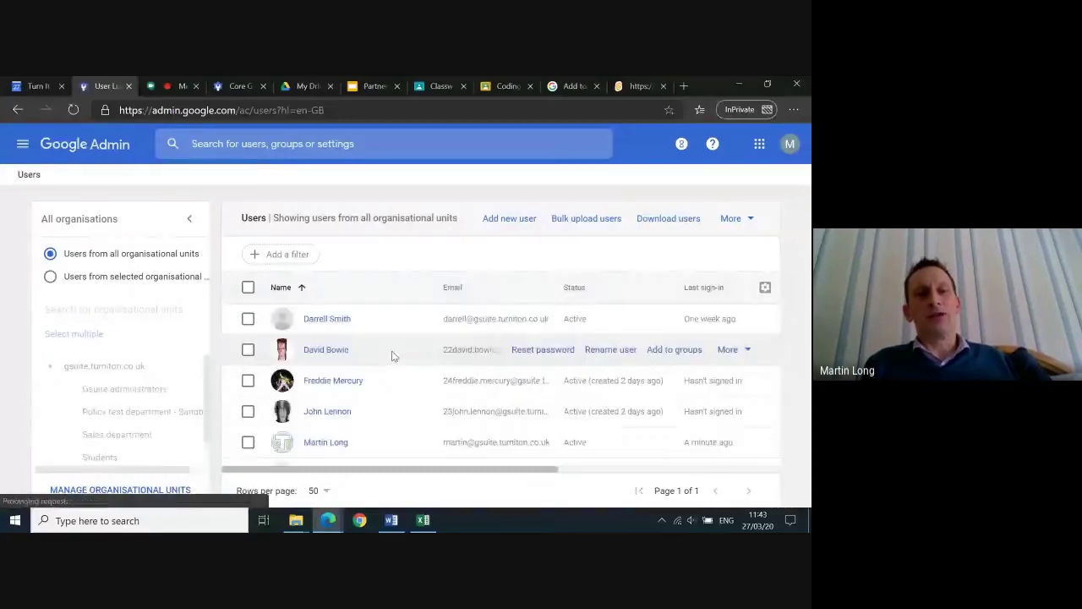
{"action": "left_click", "coordinate": [102, 151]}
{"action": "left_click", "coordinate": [250, 253]}
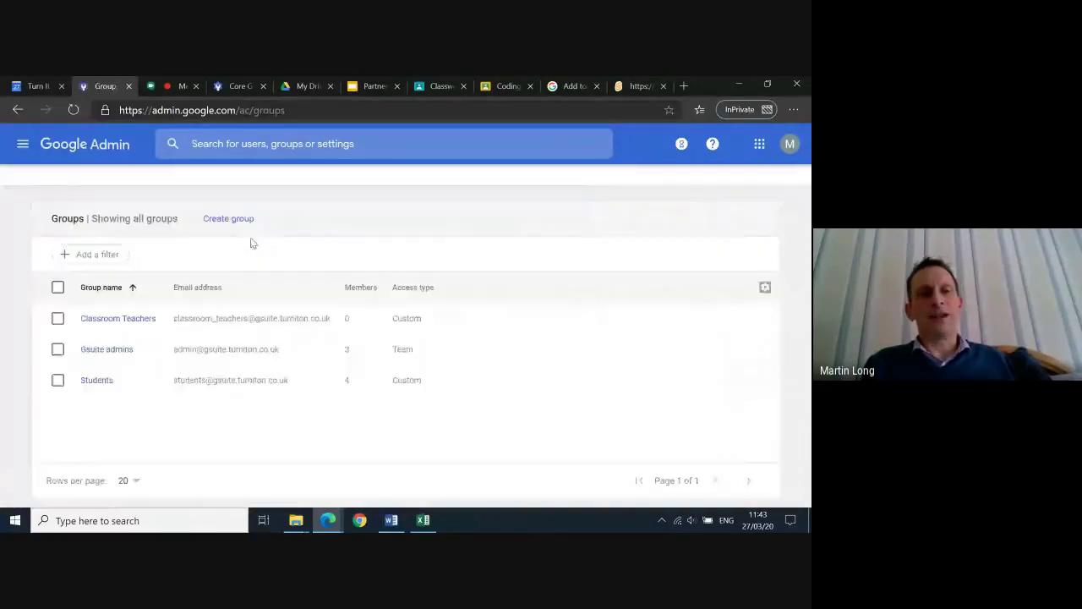
{"action": "mouse_move", "coordinate": [117, 384]}
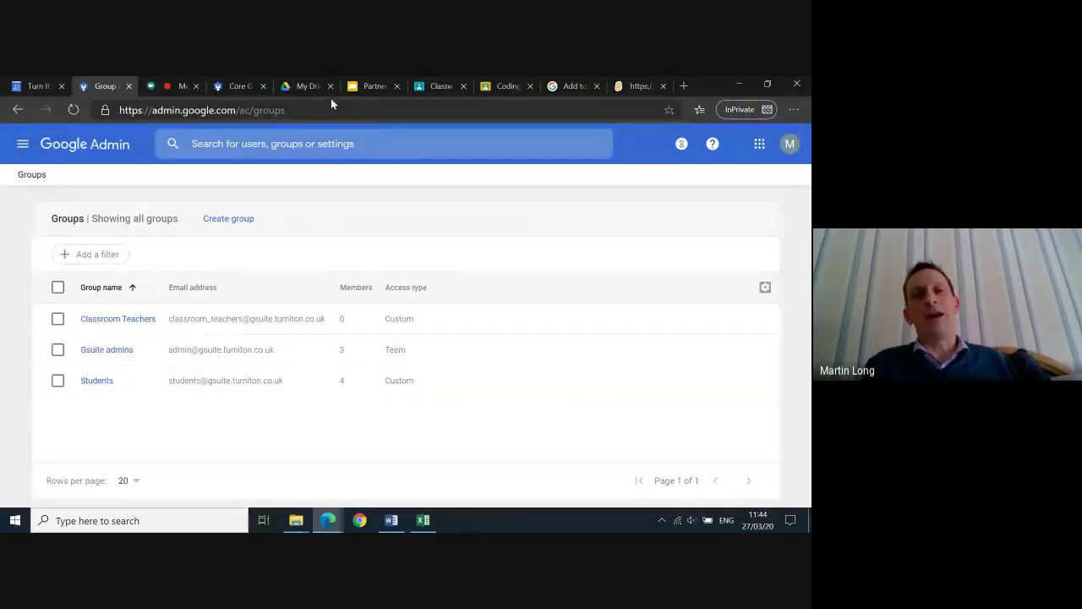
Switch to Primary Class Demo and view its People page with two teachers and three students
{"action": "left_click", "coordinate": [434, 88]}
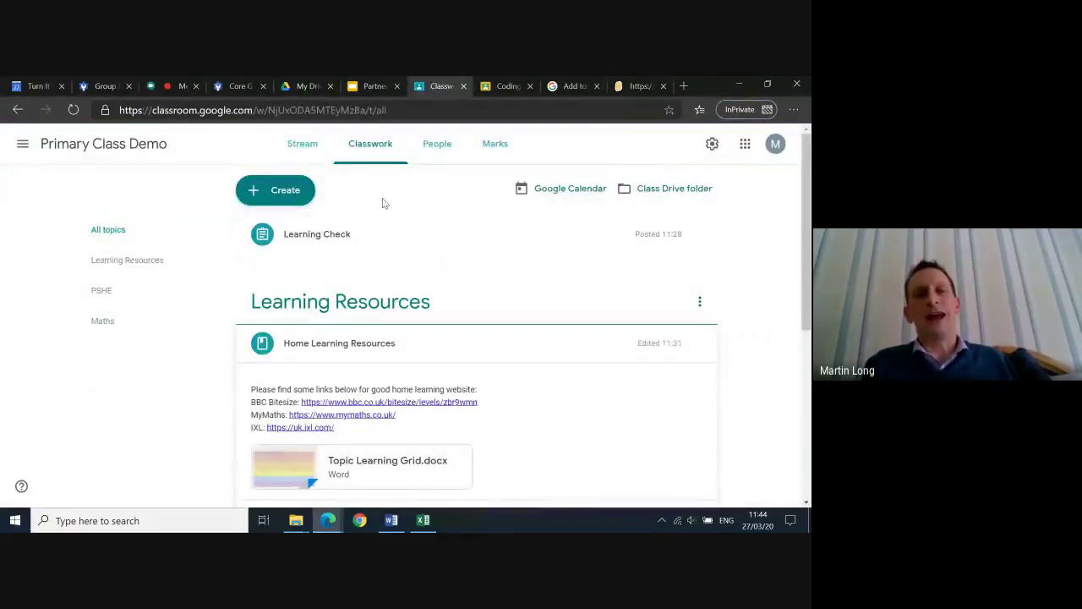
{"action": "left_click", "coordinate": [446, 161]}
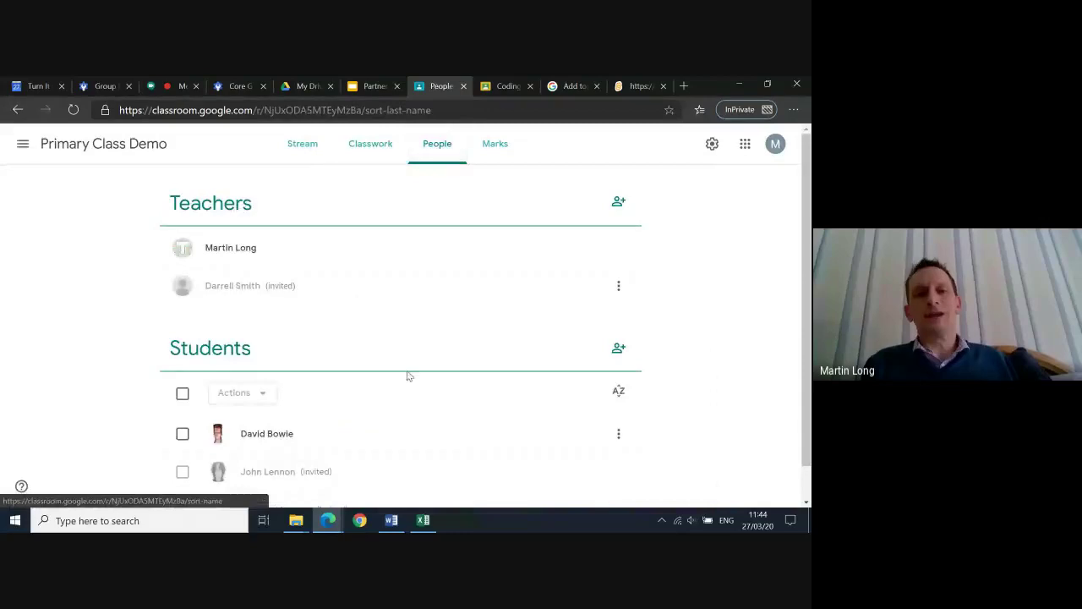
{"action": "scroll", "coordinate": [423, 414], "scroll_direction": "down", "scroll_amount": 2}
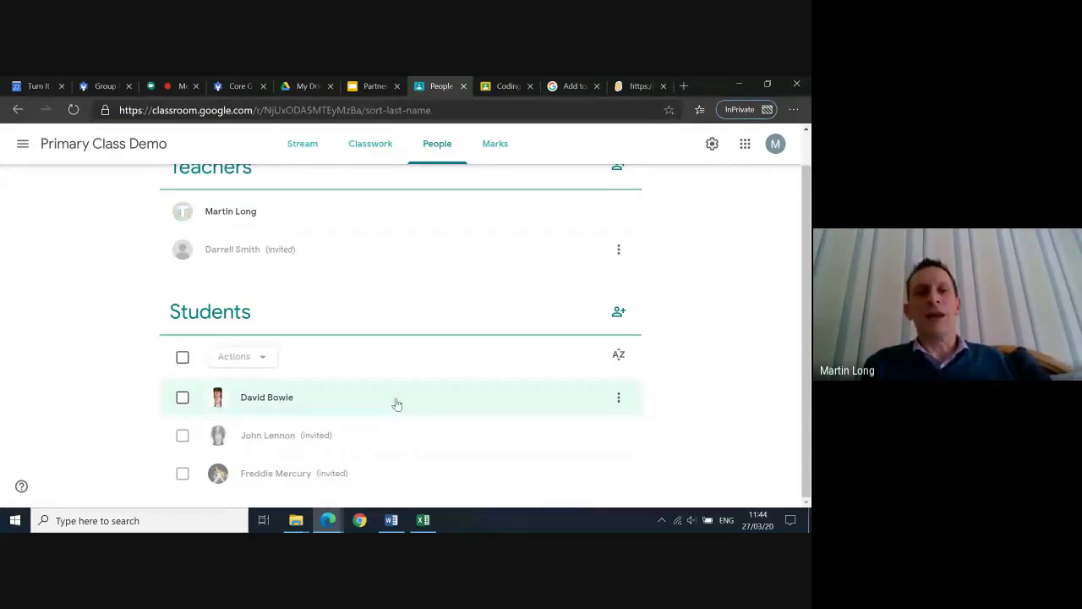
{"action": "scroll", "coordinate": [413, 379], "scroll_direction": "up", "scroll_amount": 1}
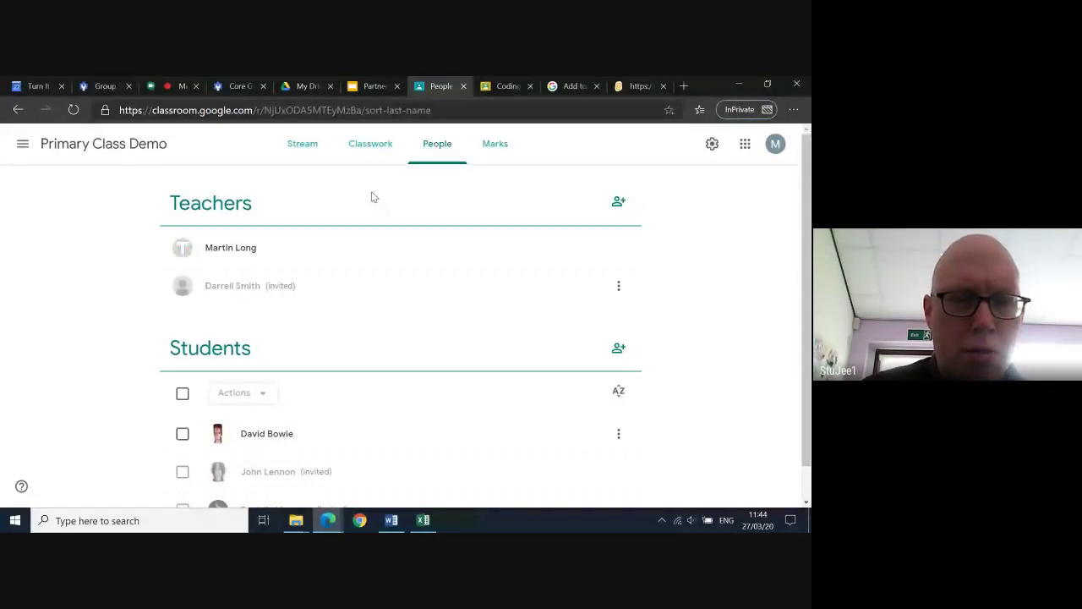
{"action": "left_click", "coordinate": [173, 85]}
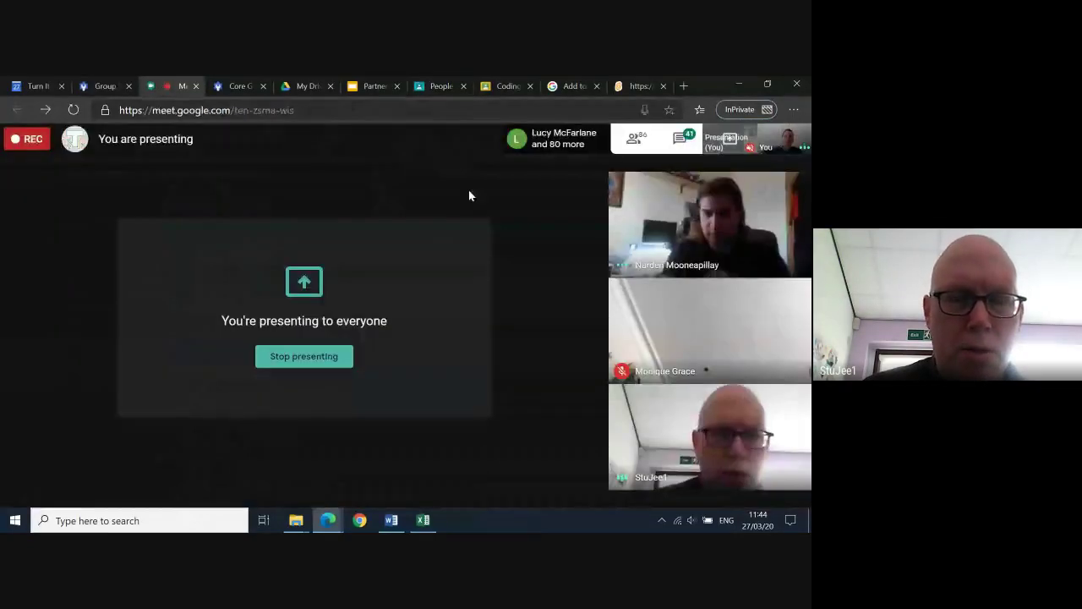
{"action": "mouse_move", "coordinate": [484, 194]}
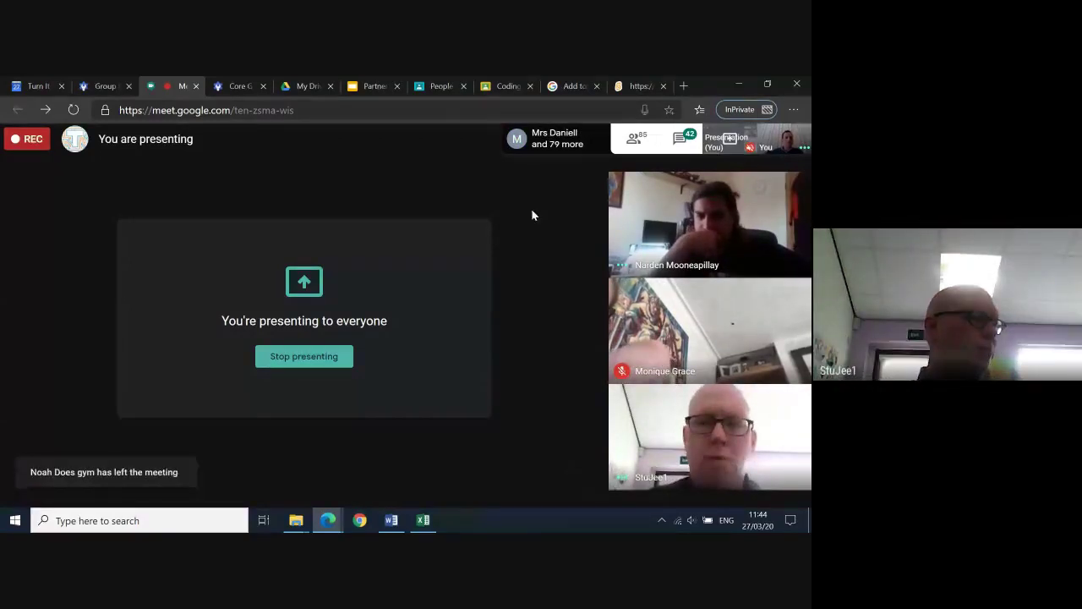
{"action": "mouse_move", "coordinate": [519, 179]}
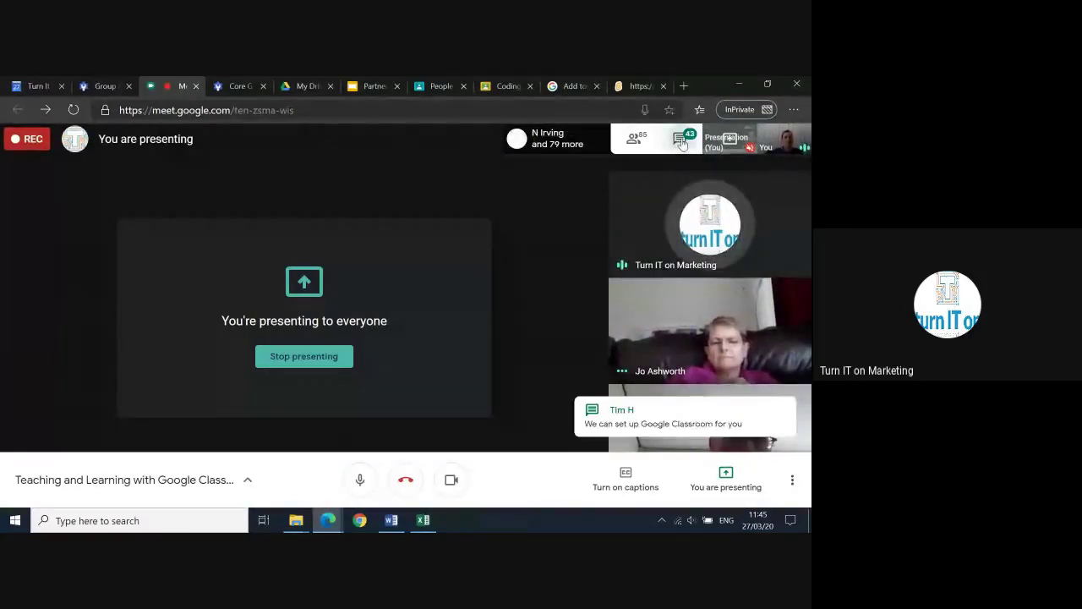
{"action": "left_click", "coordinate": [683, 145]}
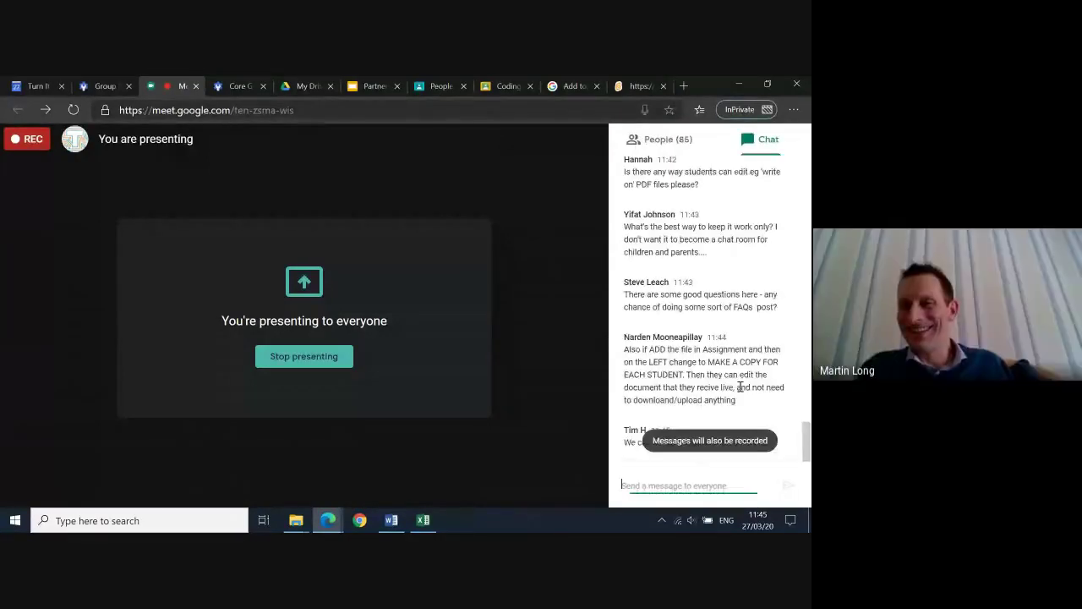
{"action": "scroll", "coordinate": [706, 225], "scroll_direction": "up", "scroll_amount": 5}
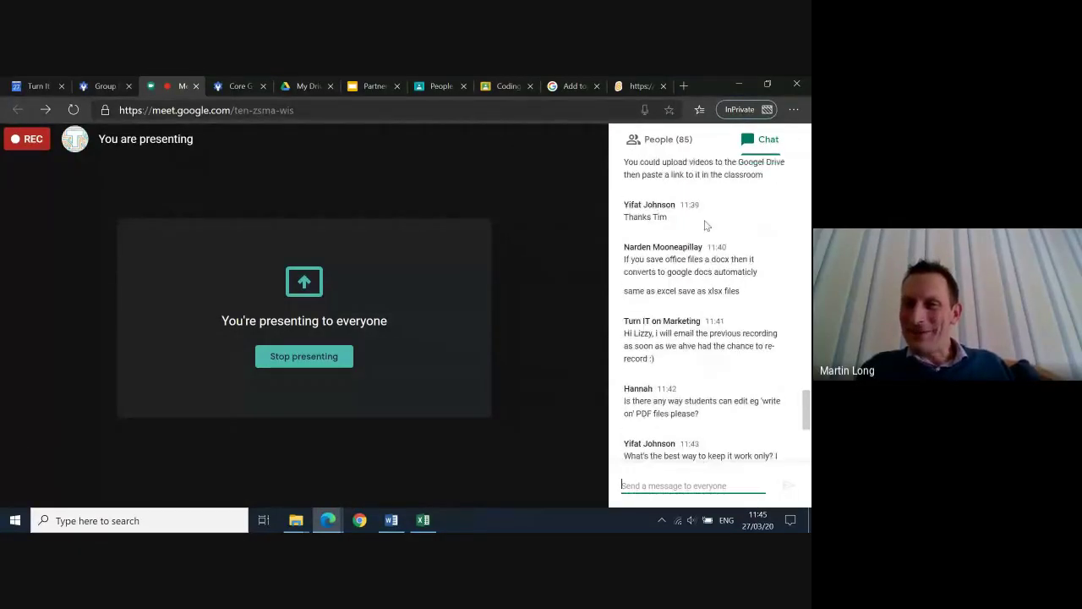
{"action": "scroll", "coordinate": [706, 225], "scroll_direction": "up", "scroll_amount": 10}
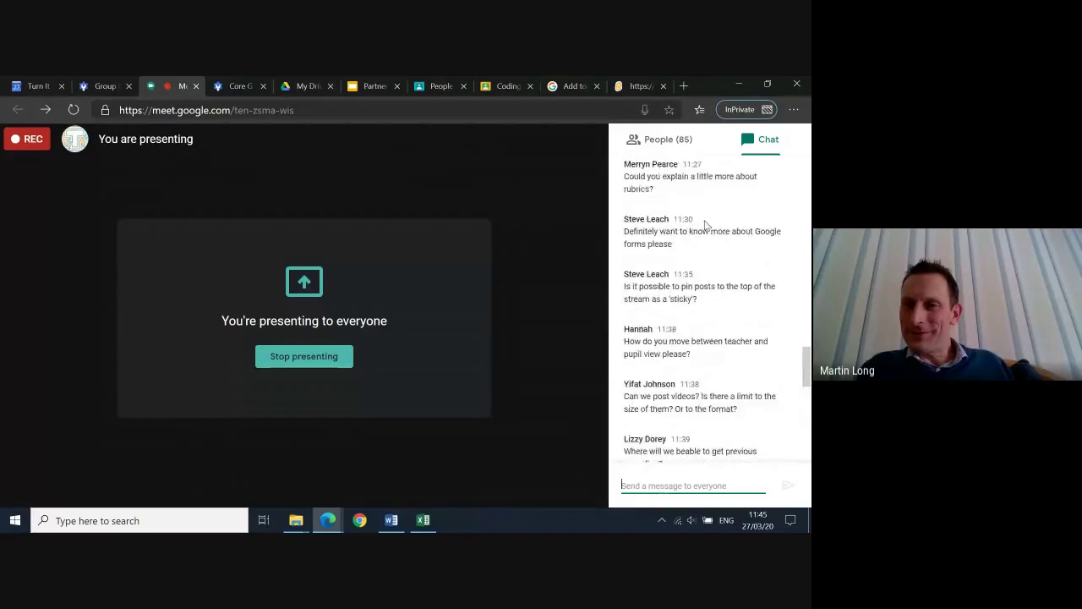
{"action": "scroll", "coordinate": [706, 225], "scroll_direction": "up", "scroll_amount": 15}
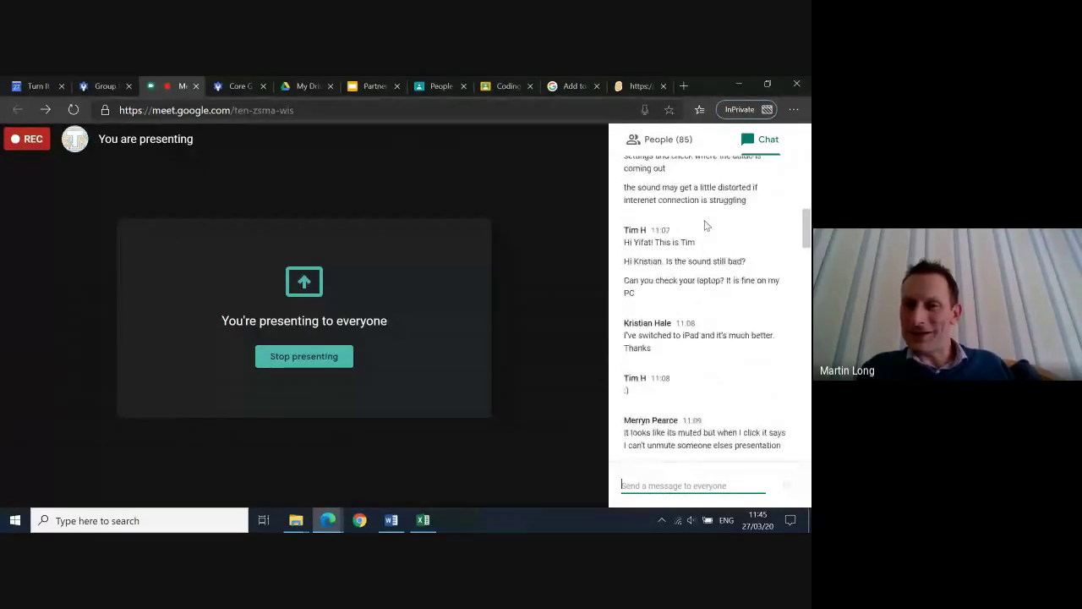
{"action": "scroll", "coordinate": [705, 225], "scroll_direction": "down", "scroll_amount": 5}
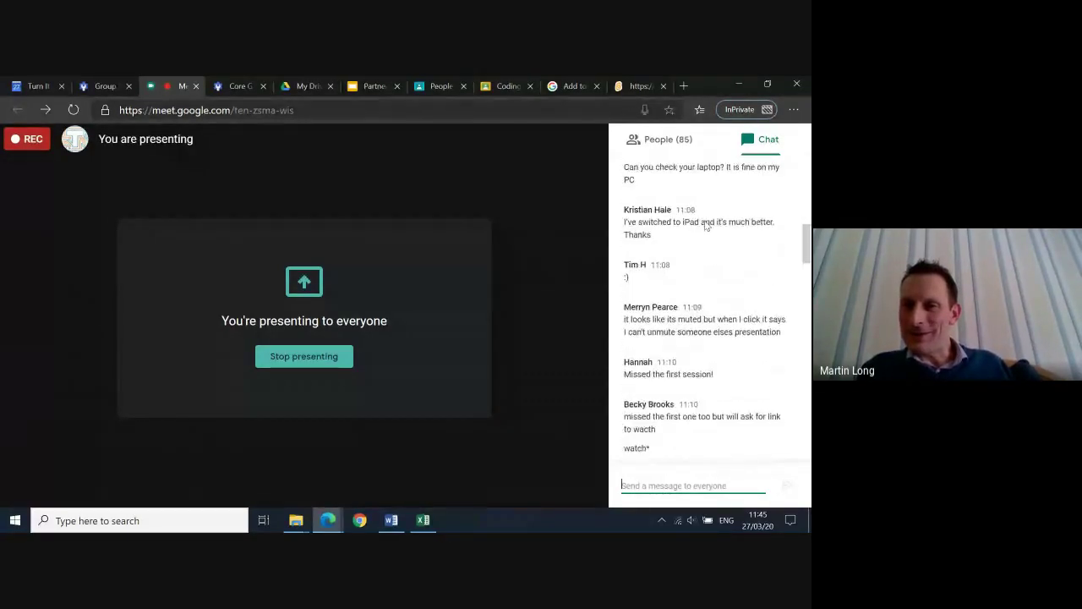
{"action": "scroll", "coordinate": [706, 225], "scroll_direction": "down", "scroll_amount": 5}
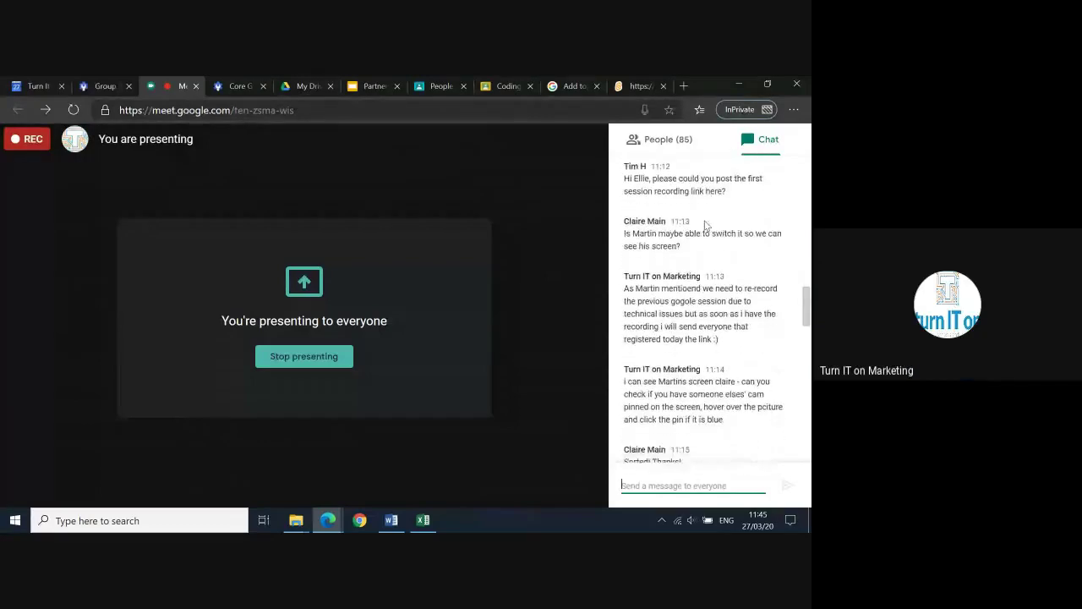
{"action": "scroll", "coordinate": [706, 223], "scroll_direction": "down", "scroll_amount": 2}
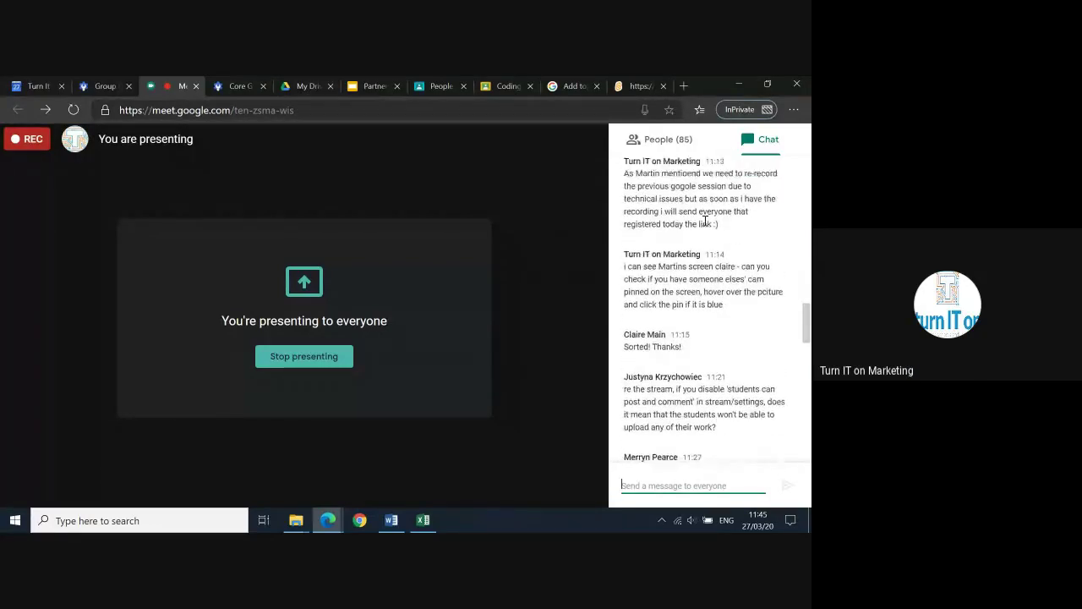
{"action": "scroll", "coordinate": [706, 223], "scroll_direction": "up", "scroll_amount": 1}
{"action": "scroll", "coordinate": [705, 221], "scroll_direction": "down", "scroll_amount": 1}
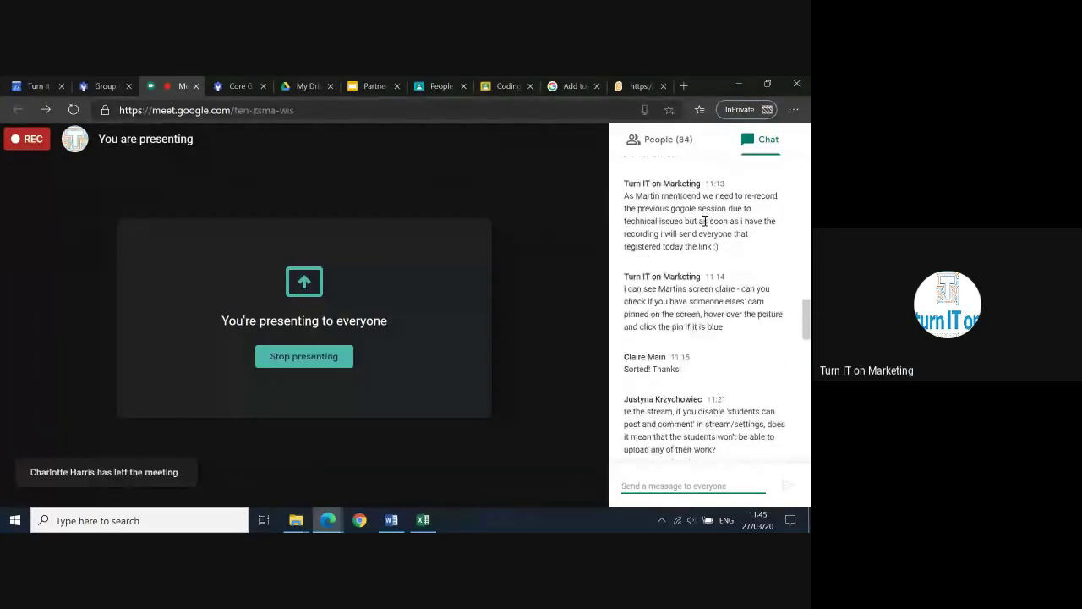
{"action": "scroll", "coordinate": [705, 221], "scroll_direction": "down", "scroll_amount": 8}
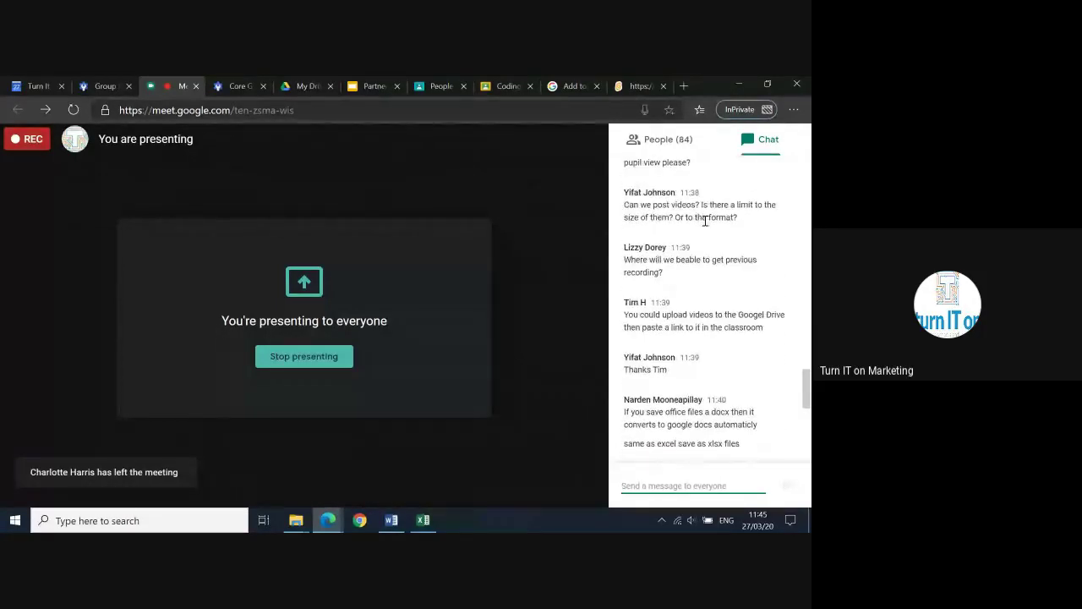
{"action": "scroll", "coordinate": [705, 220], "scroll_direction": "up", "scroll_amount": 3}
{"action": "scroll", "coordinate": [706, 222], "scroll_direction": "down", "scroll_amount": 2}
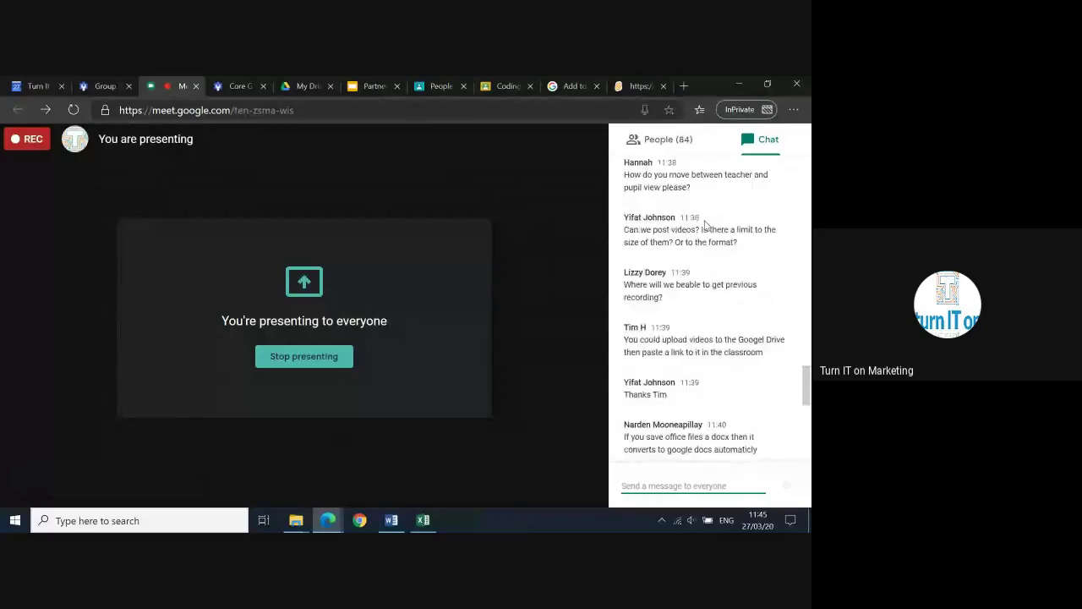
{"action": "scroll", "coordinate": [705, 223], "scroll_direction": "down", "scroll_amount": 6}
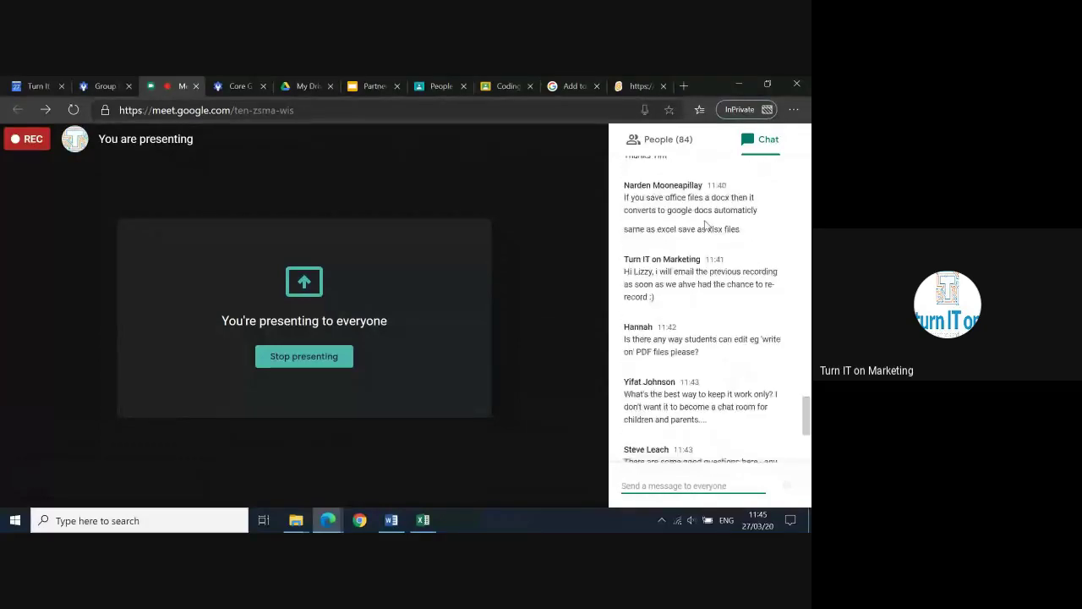
{"action": "scroll", "coordinate": [705, 223], "scroll_direction": "down", "scroll_amount": 4}
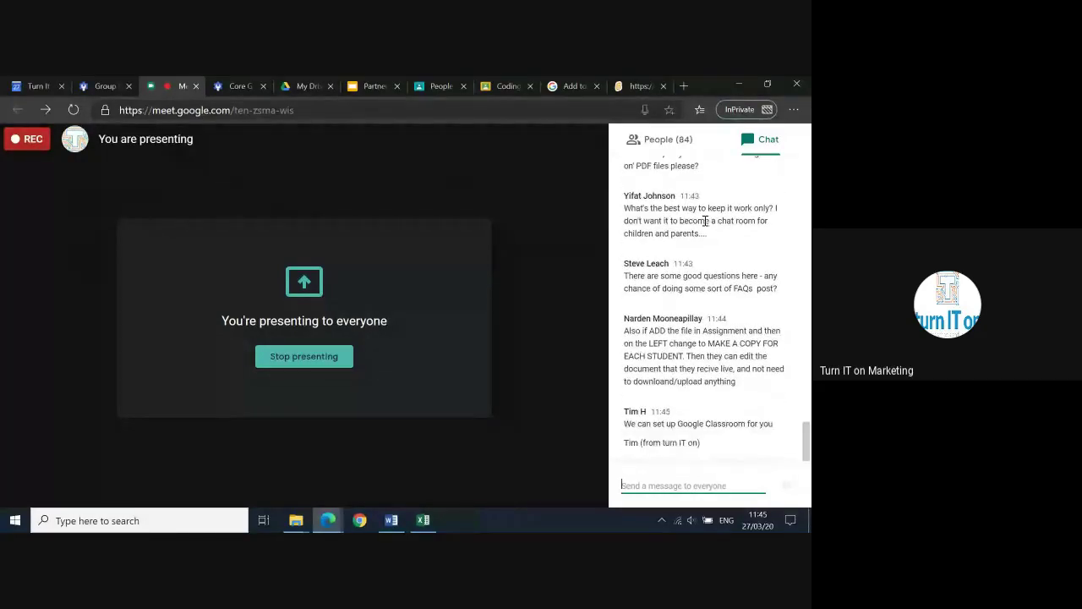
{"action": "scroll", "coordinate": [705, 220], "scroll_direction": "up", "scroll_amount": 11}
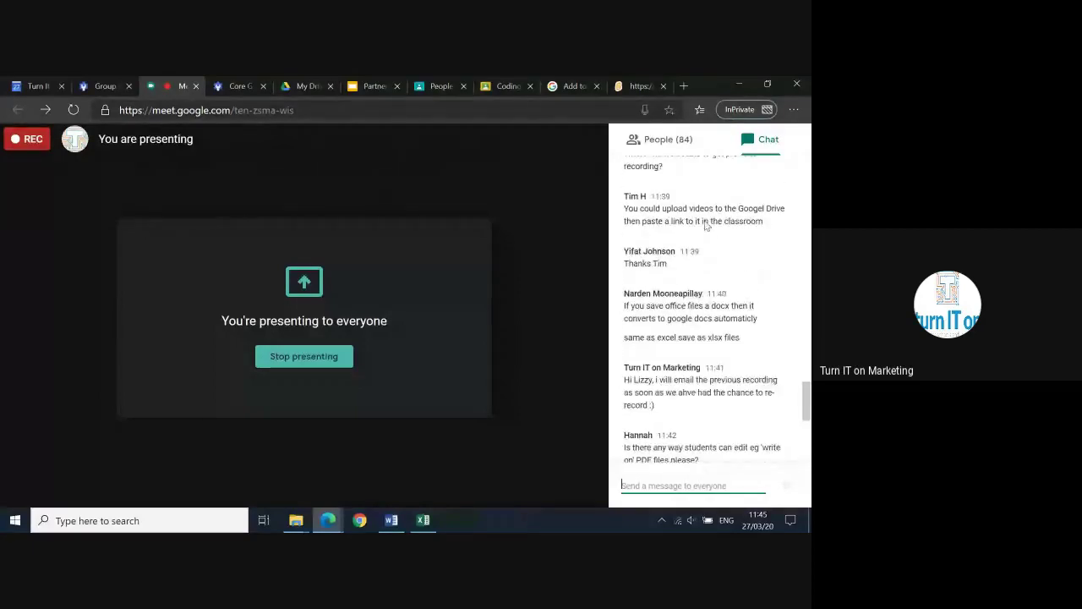
{"action": "scroll", "coordinate": [707, 225], "scroll_direction": "up", "scroll_amount": 6}
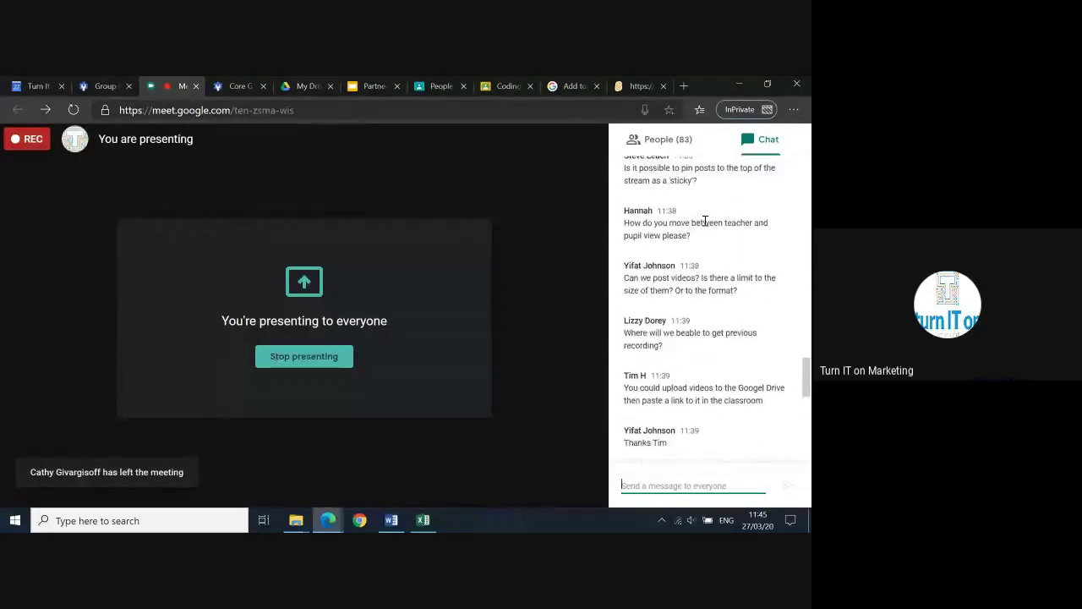
{"action": "scroll", "coordinate": [705, 221], "scroll_direction": "up", "scroll_amount": 6}
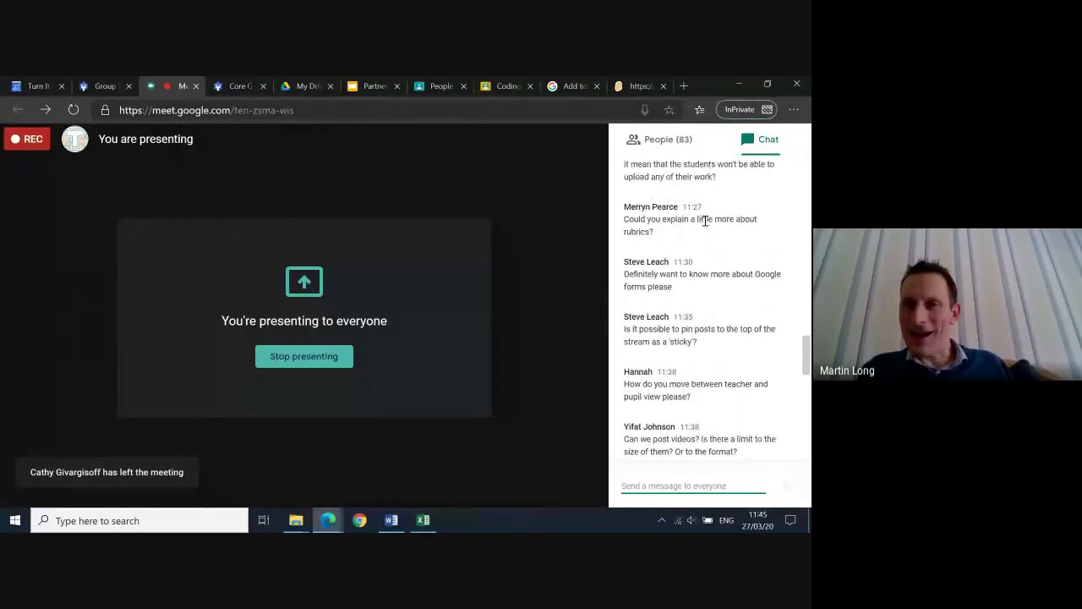
{"action": "scroll", "coordinate": [705, 221], "scroll_direction": "up", "scroll_amount": 5}
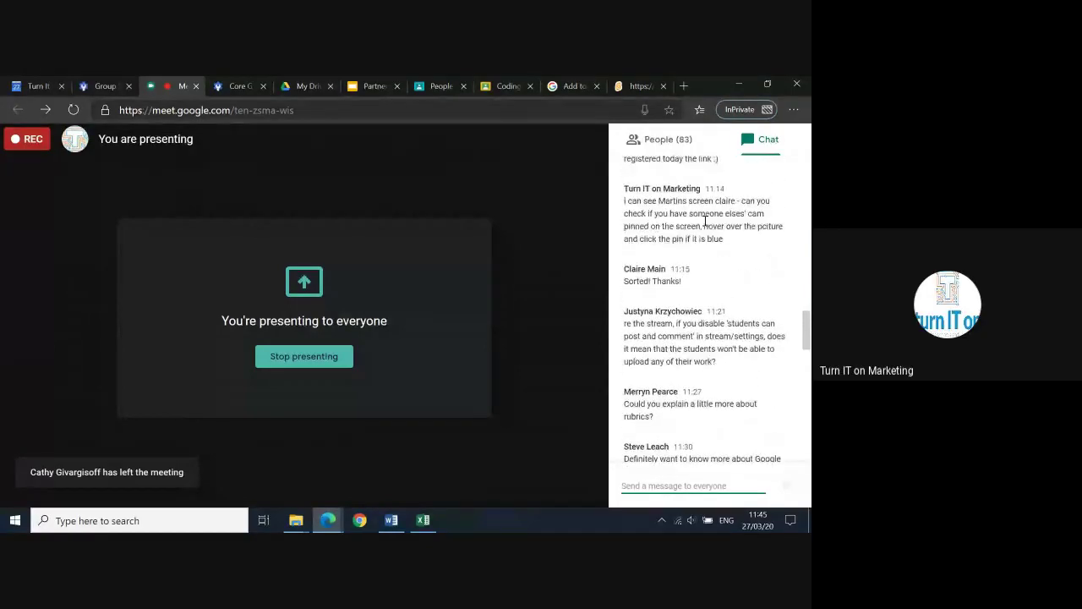
{"action": "scroll", "coordinate": [707, 225], "scroll_direction": "up", "scroll_amount": 1}
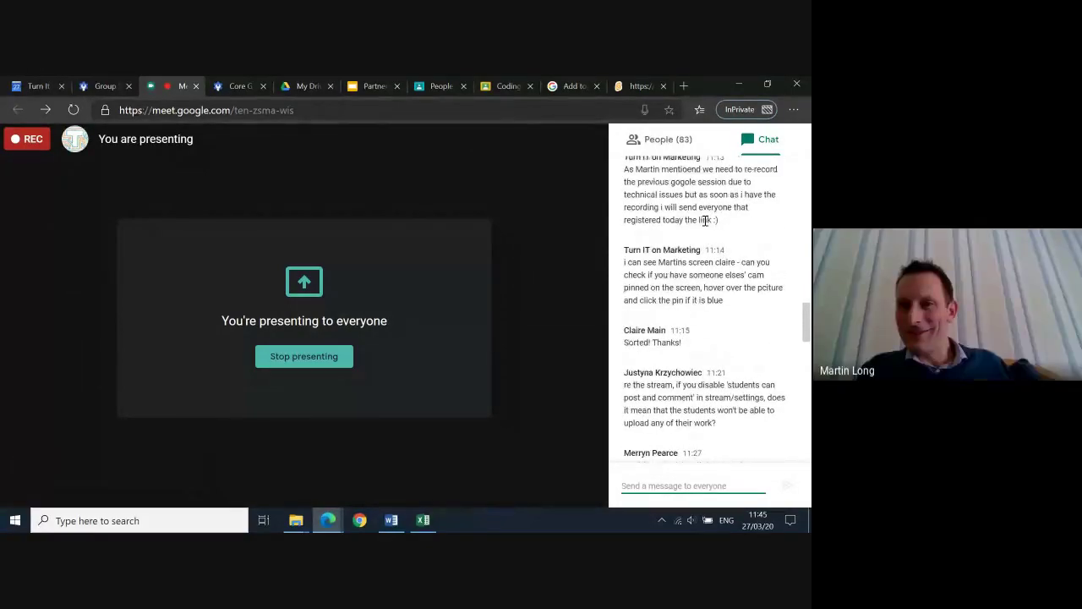
{"action": "scroll", "coordinate": [706, 223], "scroll_direction": "down", "scroll_amount": 4}
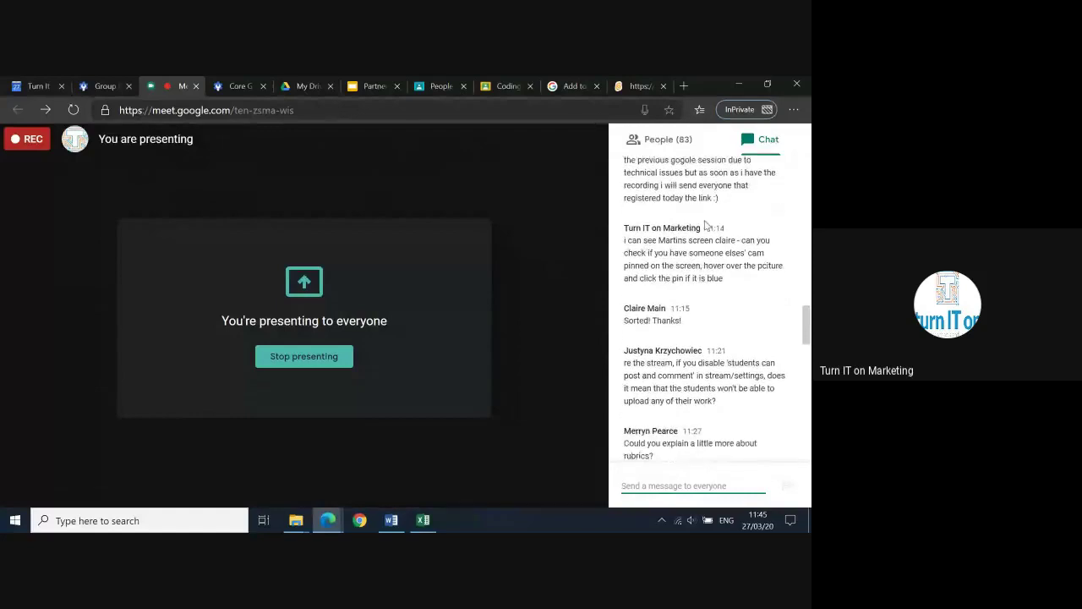
{"action": "scroll", "coordinate": [706, 225], "scroll_direction": "down", "scroll_amount": 3}
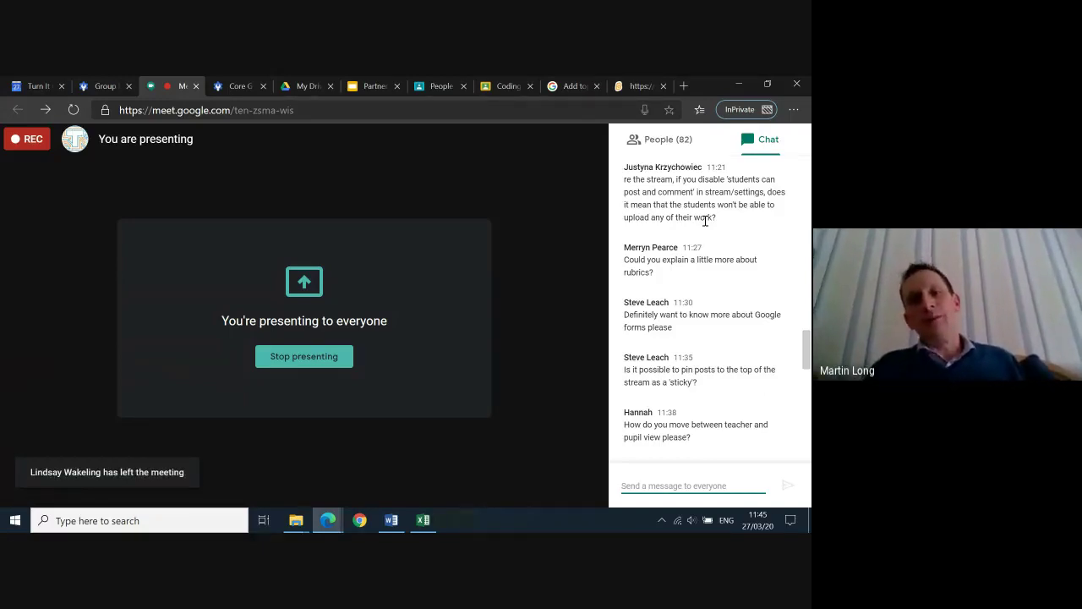
{"action": "left_click", "coordinate": [705, 220]}
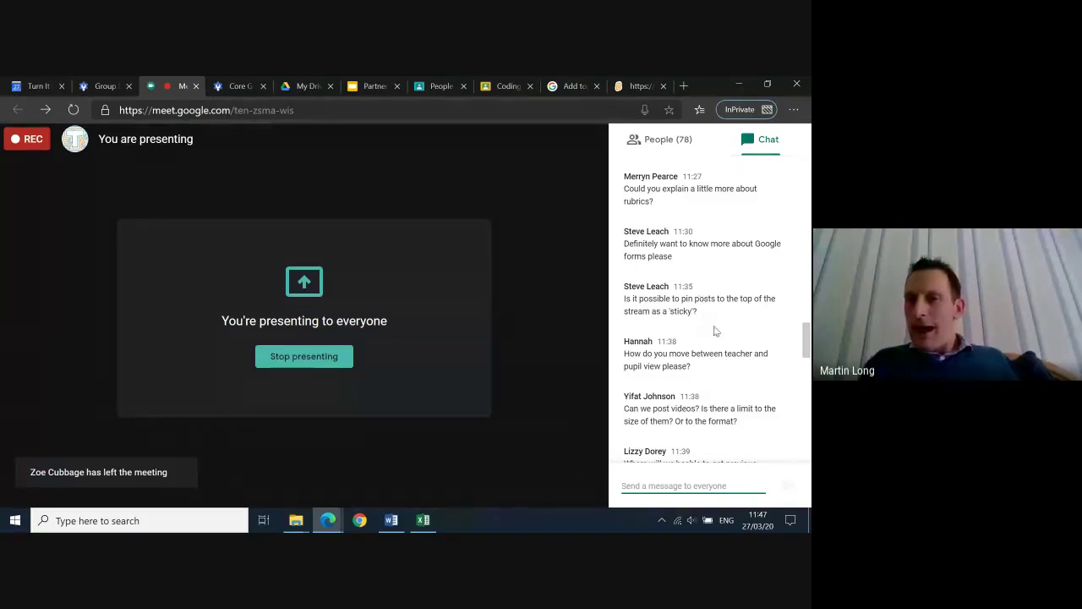
{"action": "scroll", "coordinate": [714, 331], "scroll_direction": "down", "scroll_amount": 1}
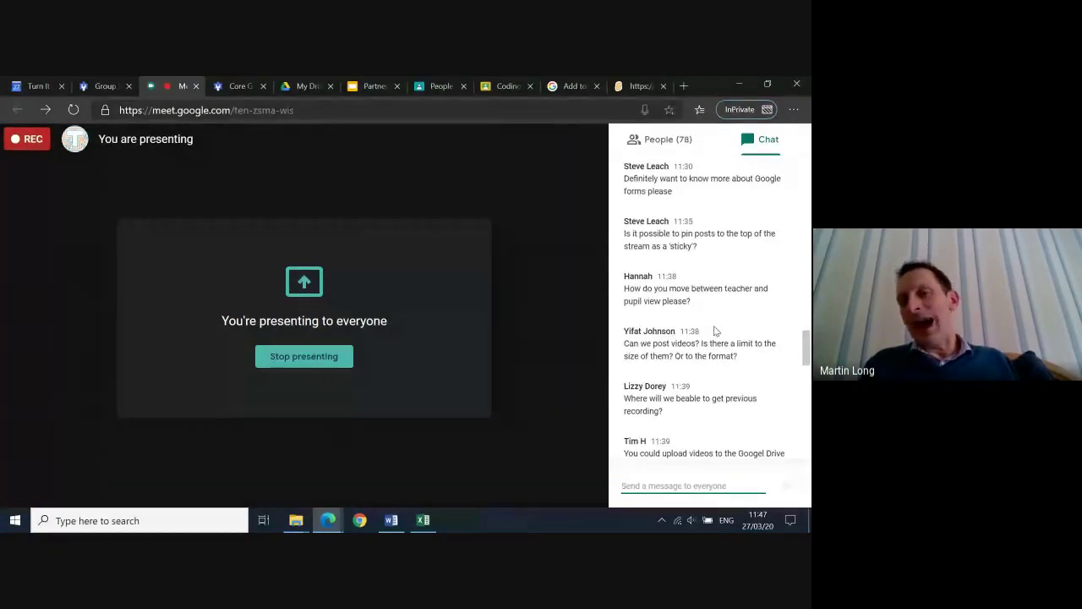
{"action": "scroll", "coordinate": [714, 331], "scroll_direction": "down", "scroll_amount": 1}
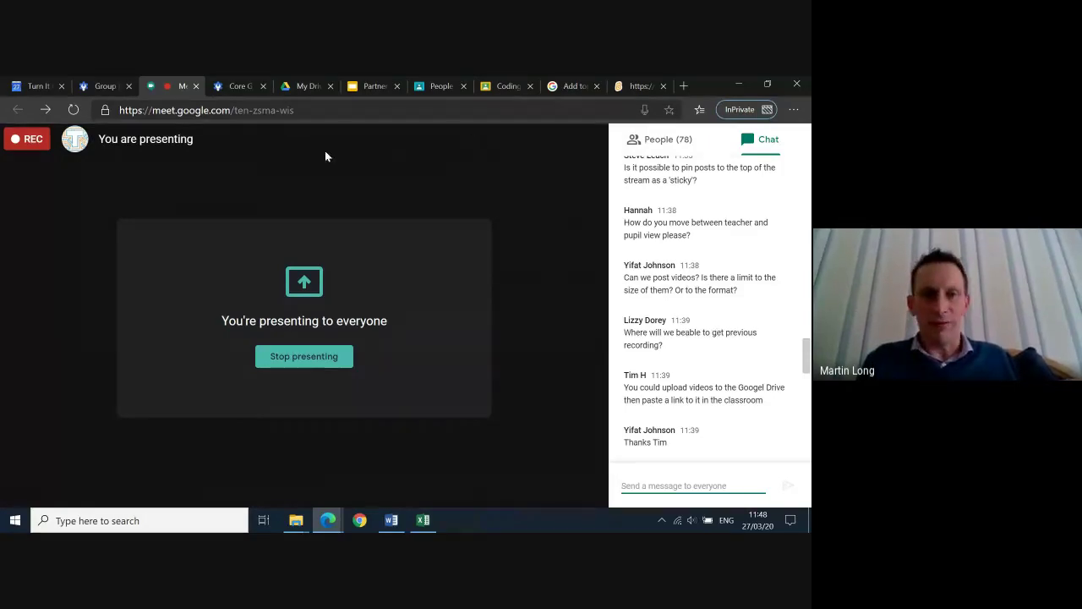
Open the class Stream page and briefly check the Learning Check post's options menu
{"action": "left_click", "coordinate": [436, 86]}
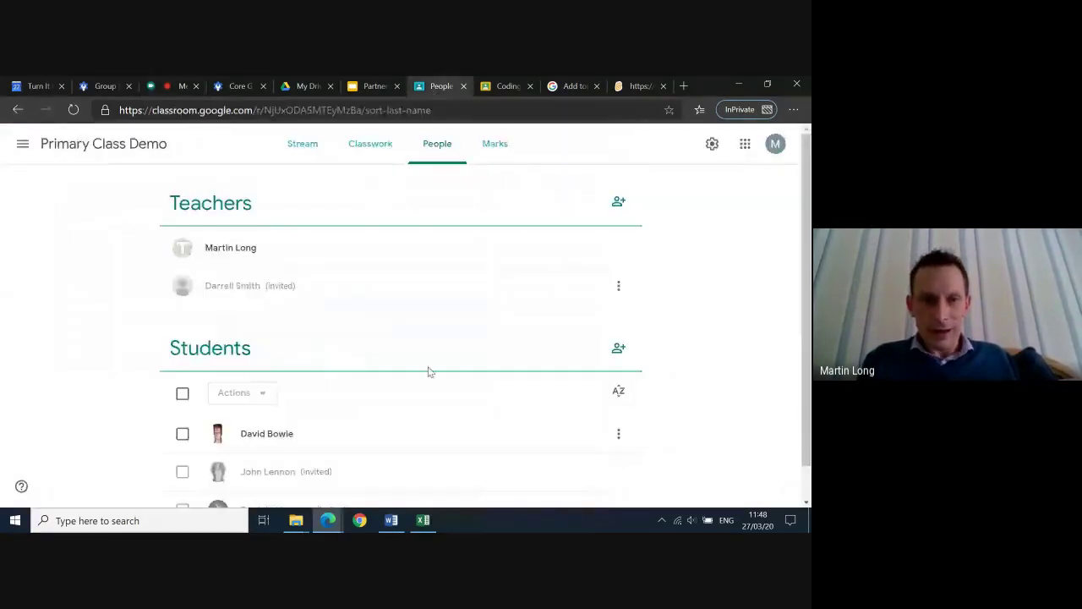
{"action": "left_click", "coordinate": [308, 143]}
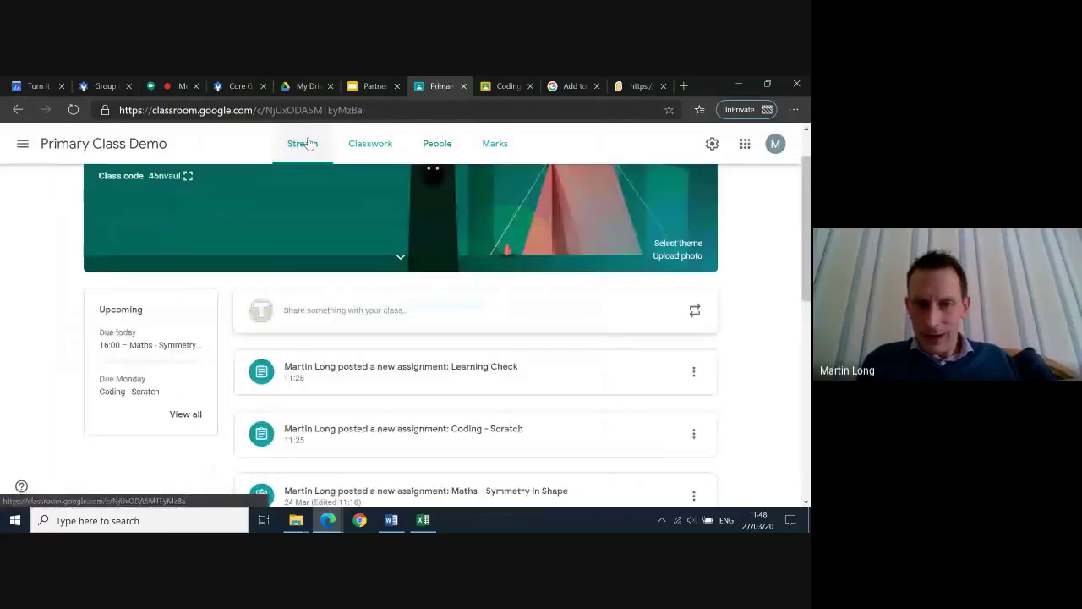
{"action": "left_click", "coordinate": [693, 372]}
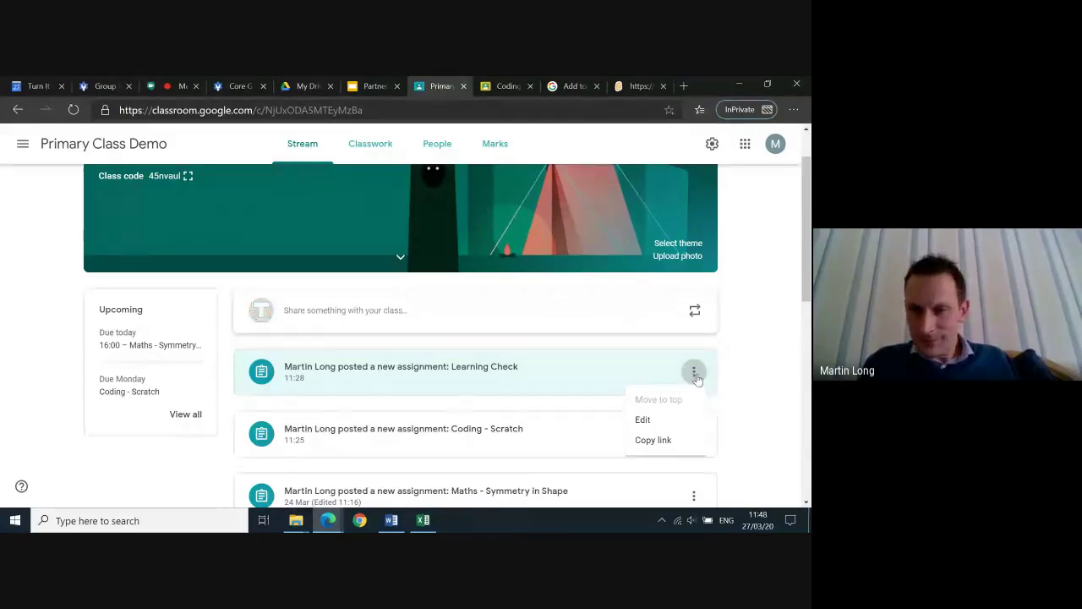
{"action": "left_click", "coordinate": [742, 383]}
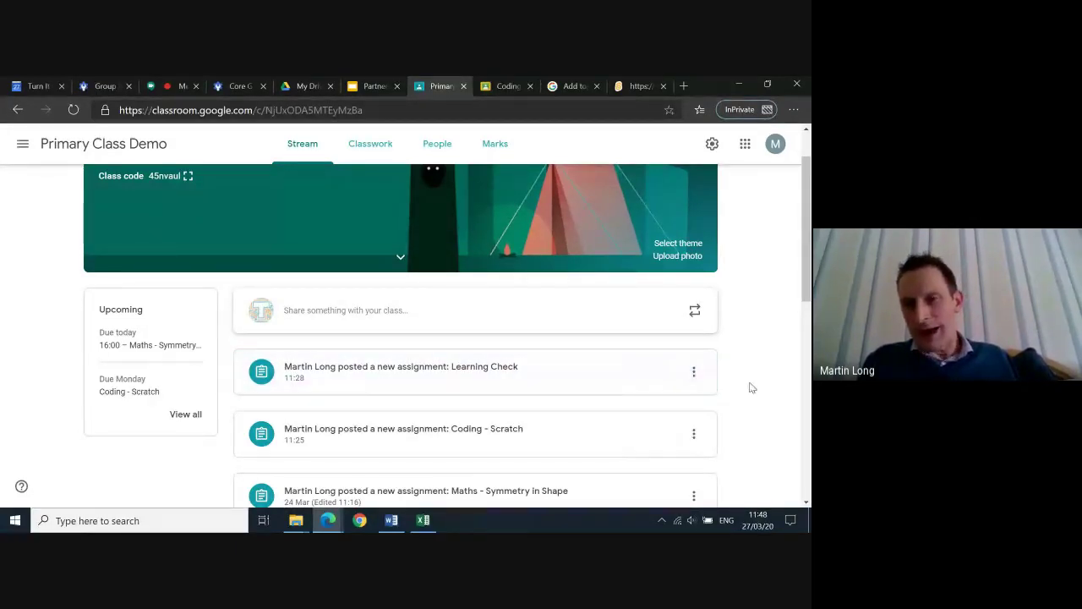
{"action": "scroll", "coordinate": [701, 397], "scroll_direction": "down", "scroll_amount": 1}
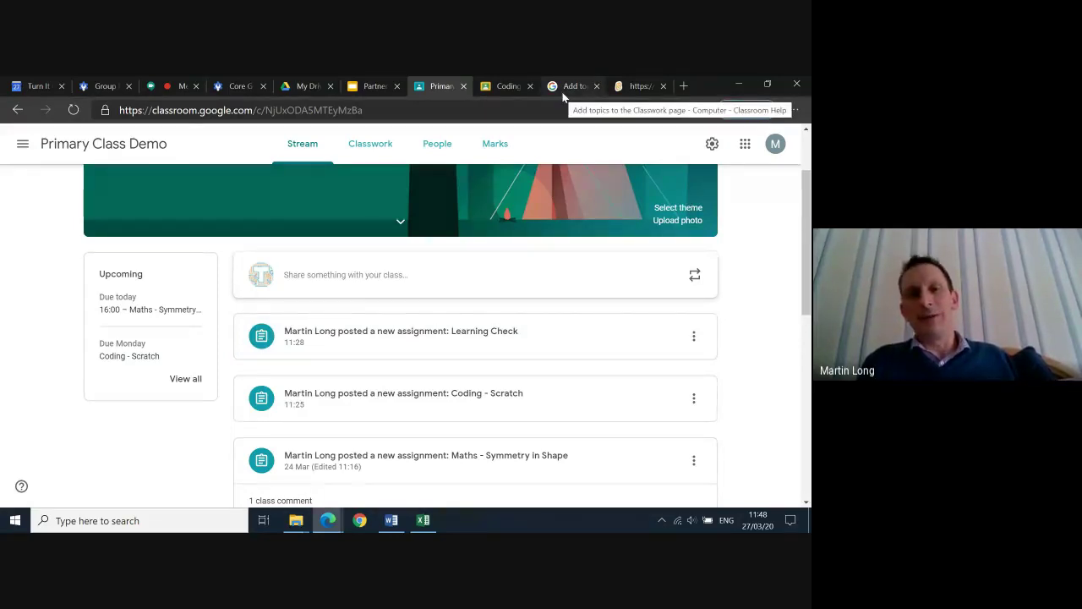
Glance at the Meet presentation and chat, then return to the Classroom Stream
{"action": "left_click", "coordinate": [189, 86]}
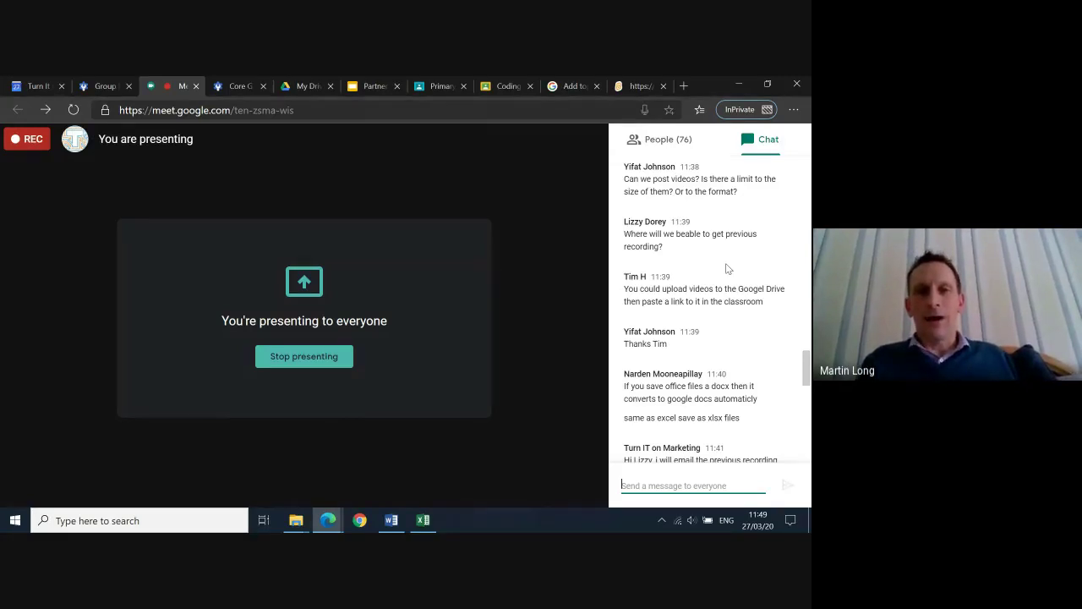
{"action": "left_click", "coordinate": [440, 85]}
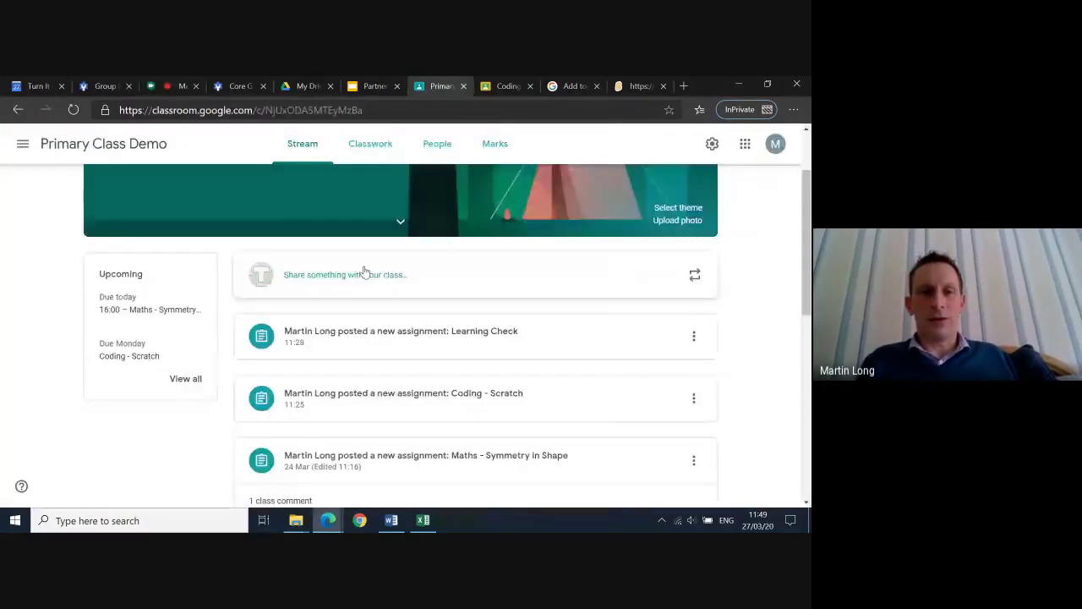
{"action": "scroll", "coordinate": [364, 270], "scroll_direction": "up", "scroll_amount": 1}
Start a new assignment from the Classwork page's Create menu
{"action": "left_click", "coordinate": [370, 144]}
{"action": "left_click", "coordinate": [276, 190]}
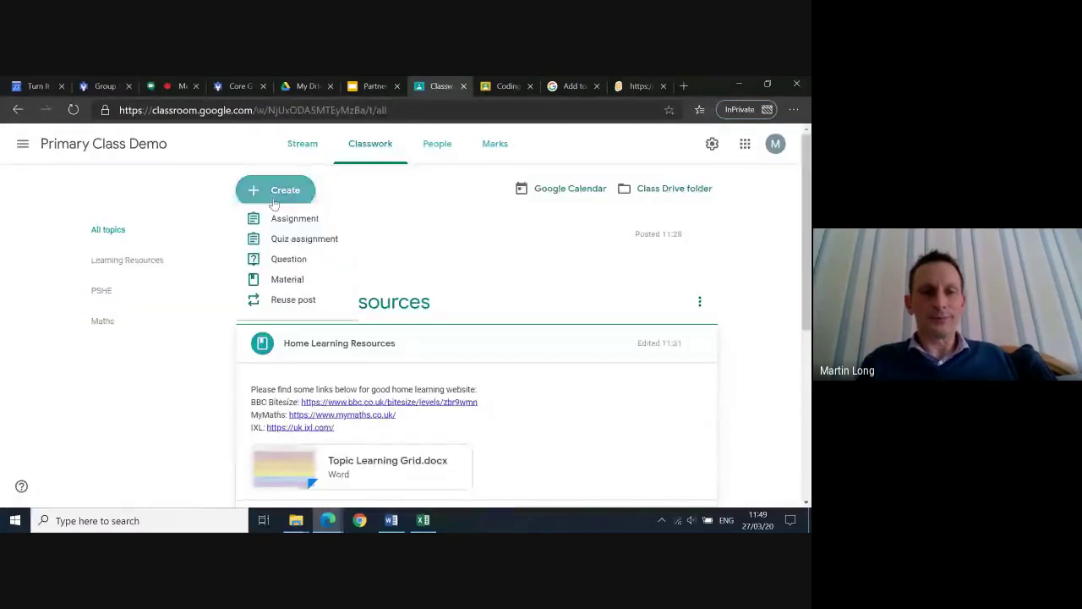
{"action": "left_click", "coordinate": [302, 233]}
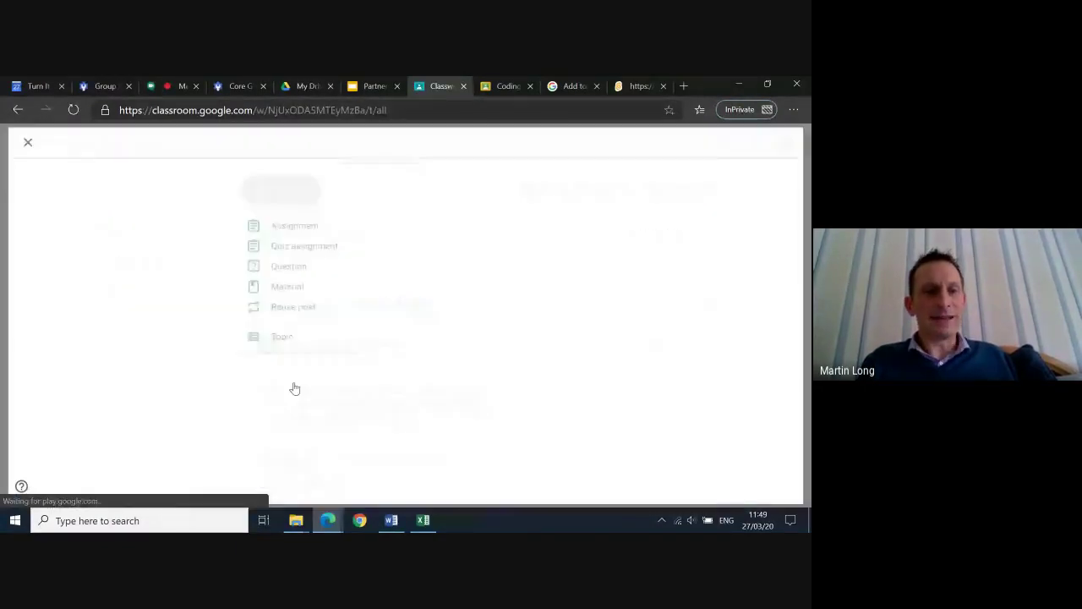
Attach the gvm-ajuj-ozv video from My Drive's Meet Recordings folder to the assignment
{"action": "left_click", "coordinate": [75, 323]}
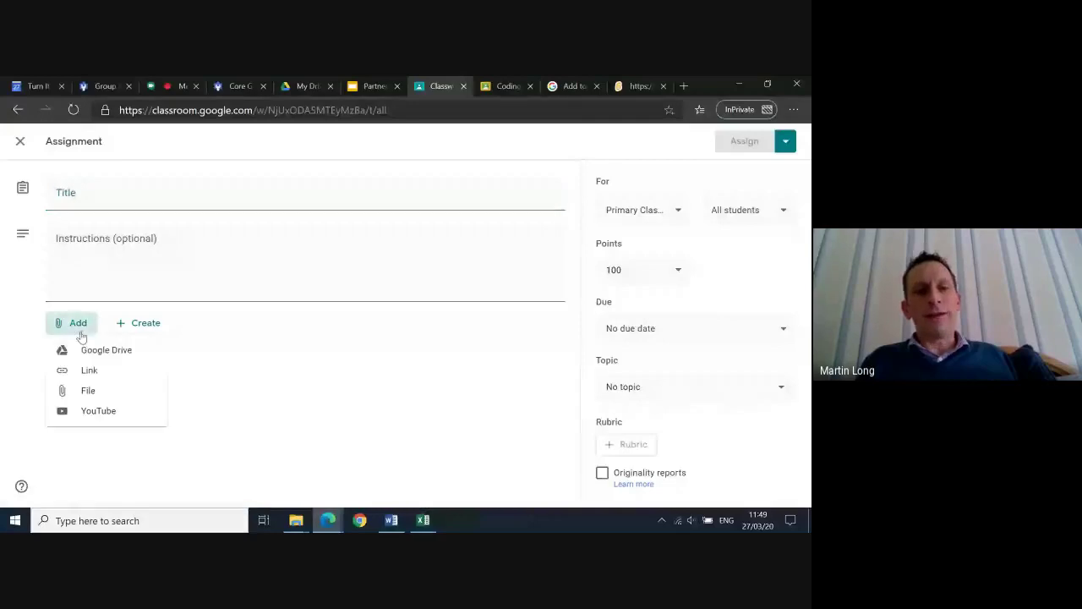
{"action": "left_click", "coordinate": [96, 359]}
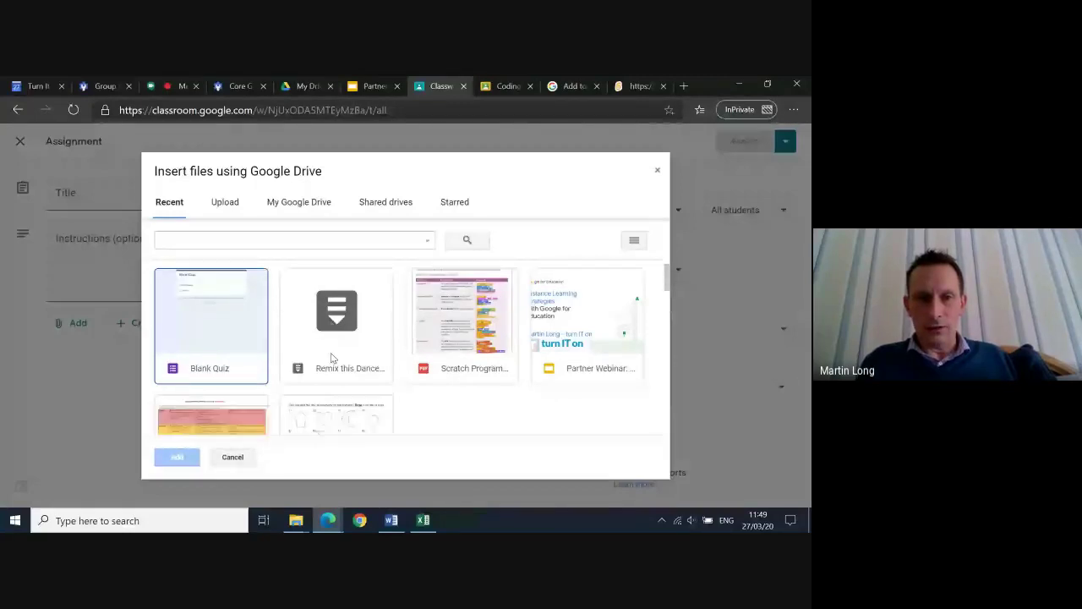
{"action": "scroll", "coordinate": [330, 352], "scroll_direction": "down", "scroll_amount": 2}
{"action": "scroll", "coordinate": [330, 353], "scroll_direction": "up", "scroll_amount": 2}
{"action": "left_click", "coordinate": [300, 202]}
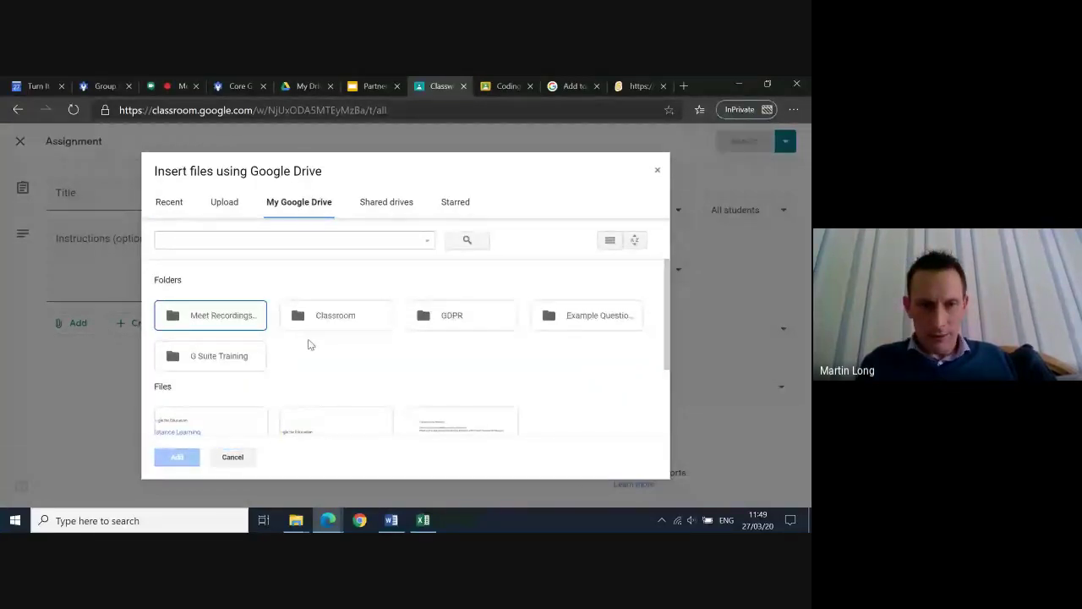
{"action": "double_click", "coordinate": [207, 316]}
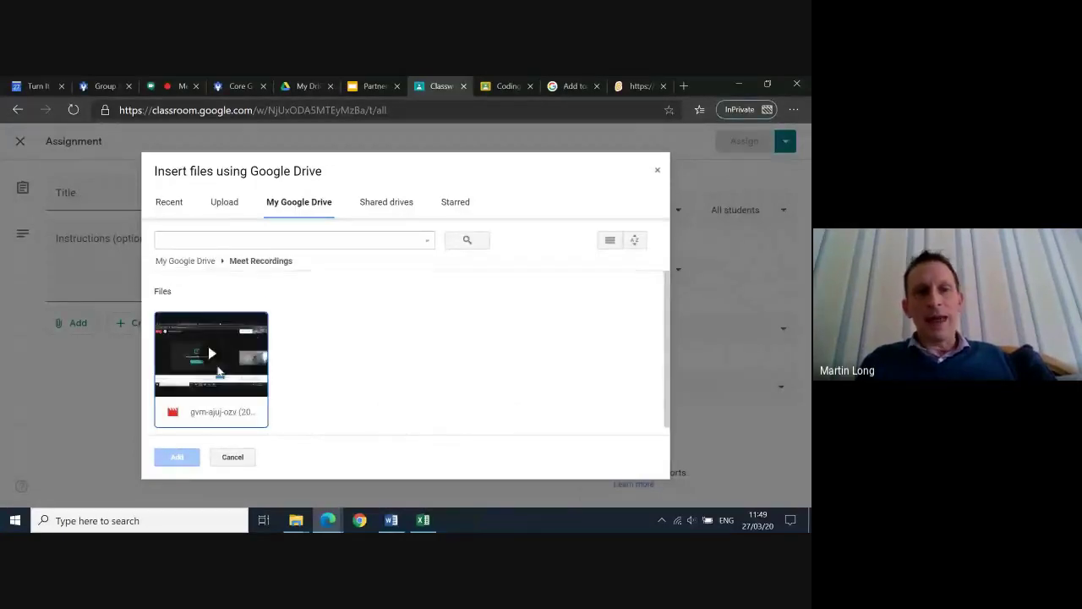
{"action": "left_click", "coordinate": [223, 354]}
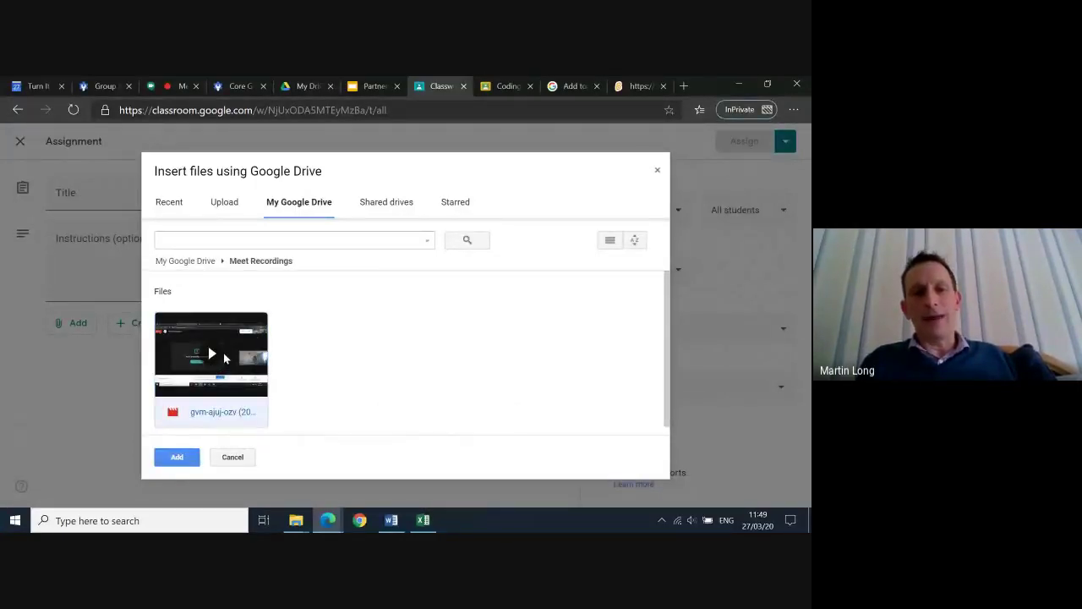
{"action": "left_click", "coordinate": [178, 458]}
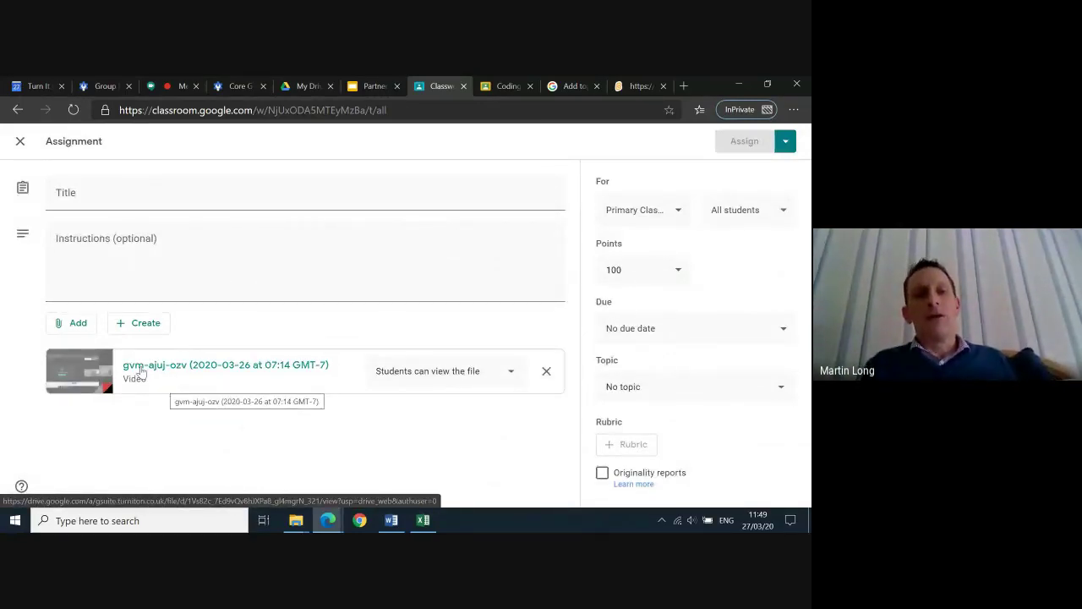
{"action": "left_click", "coordinate": [72, 328]}
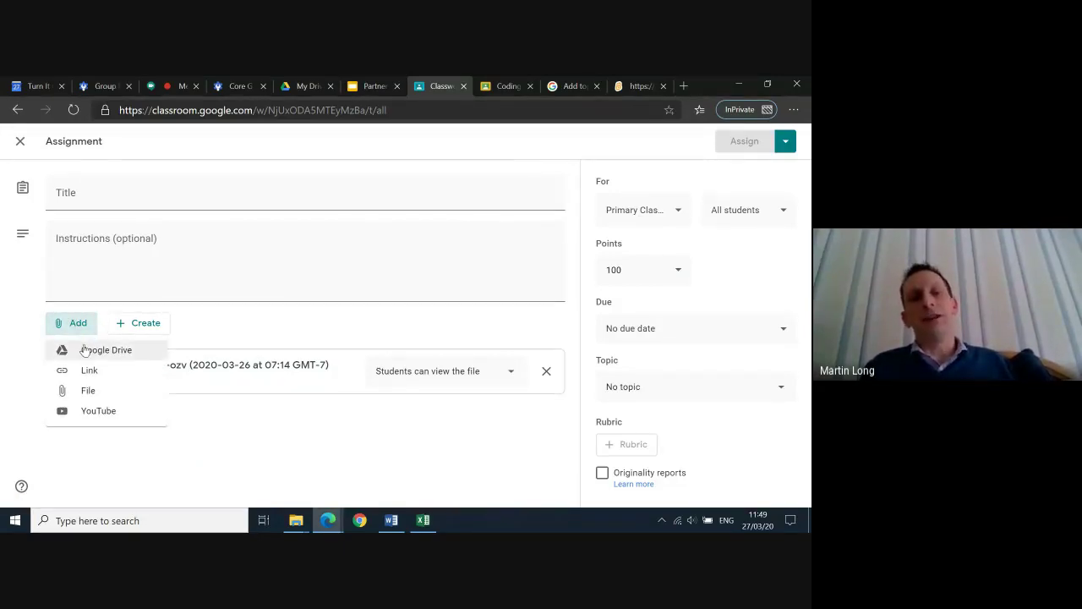
Choose File from Add and select files from the device, then check the taskbar window previews
{"action": "left_click", "coordinate": [96, 395]}
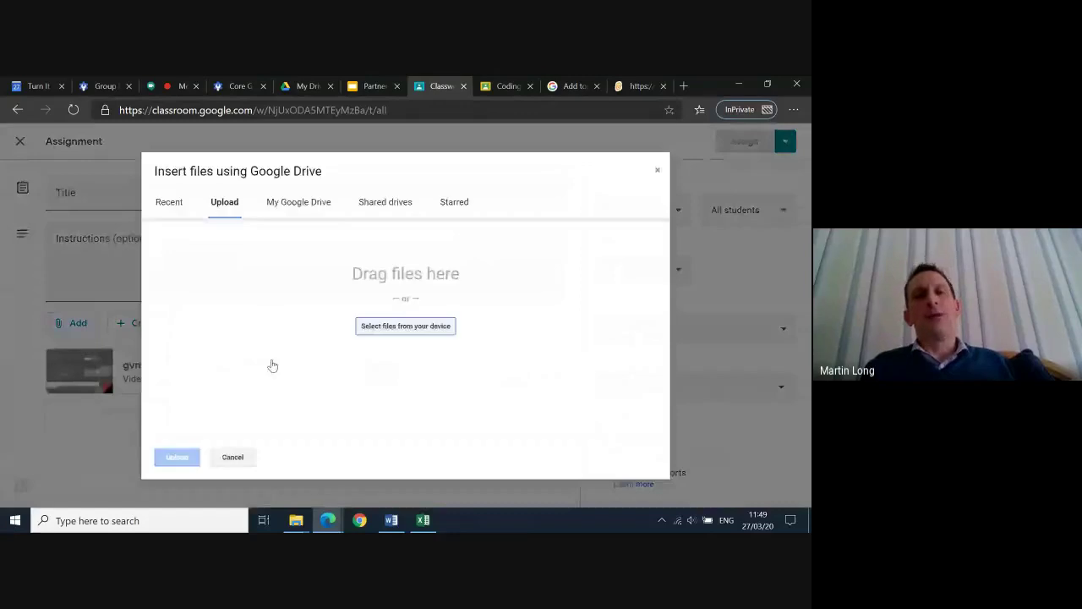
{"action": "left_click", "coordinate": [400, 332]}
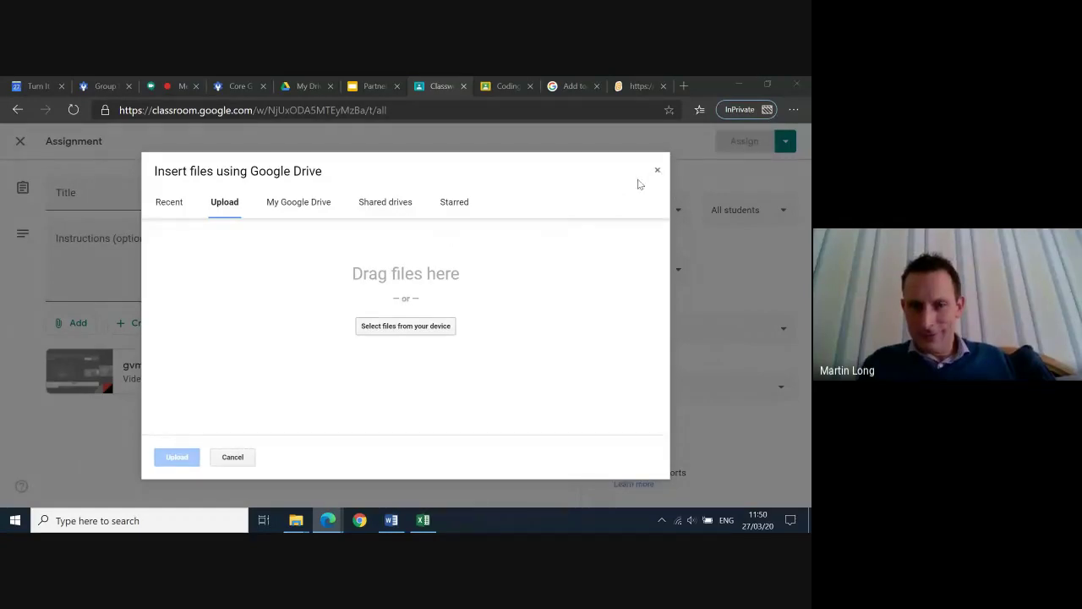
{"action": "mouse_move", "coordinate": [328, 520]}
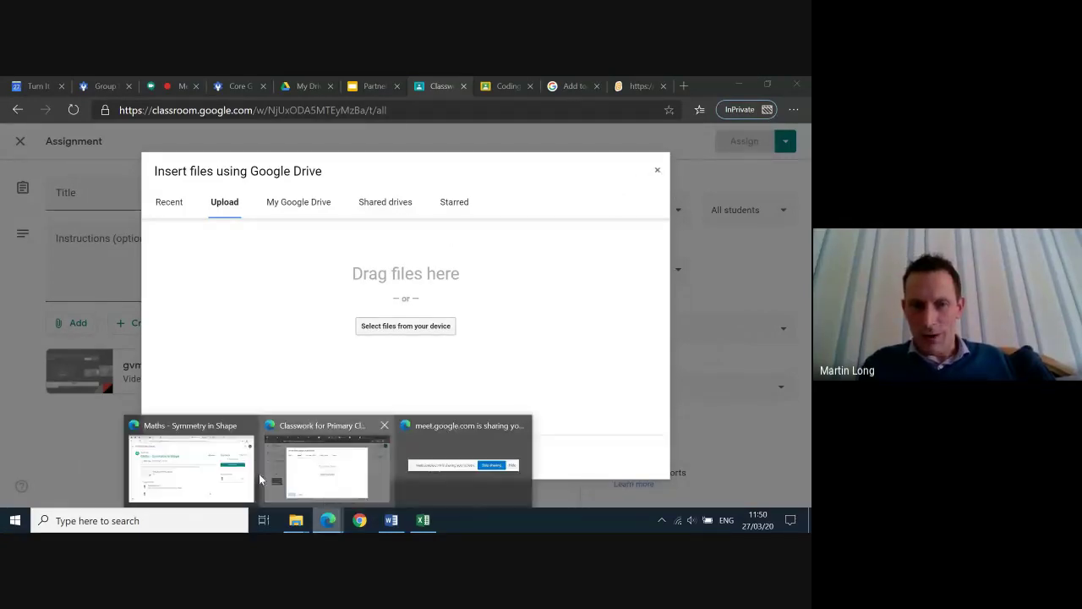
{"action": "left_click", "coordinate": [262, 478]}
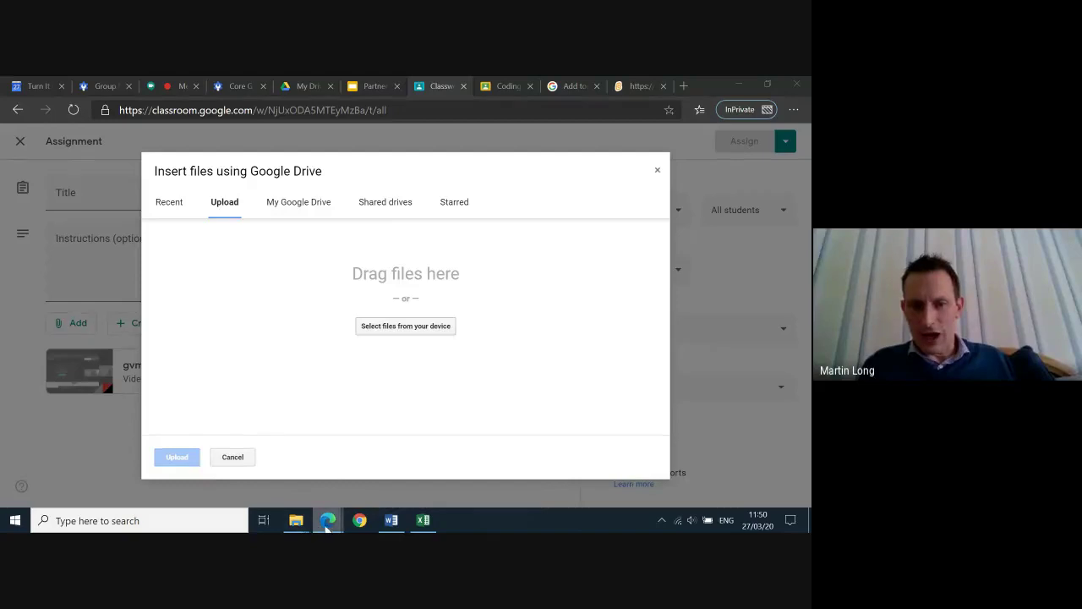
{"action": "left_click", "coordinate": [353, 484]}
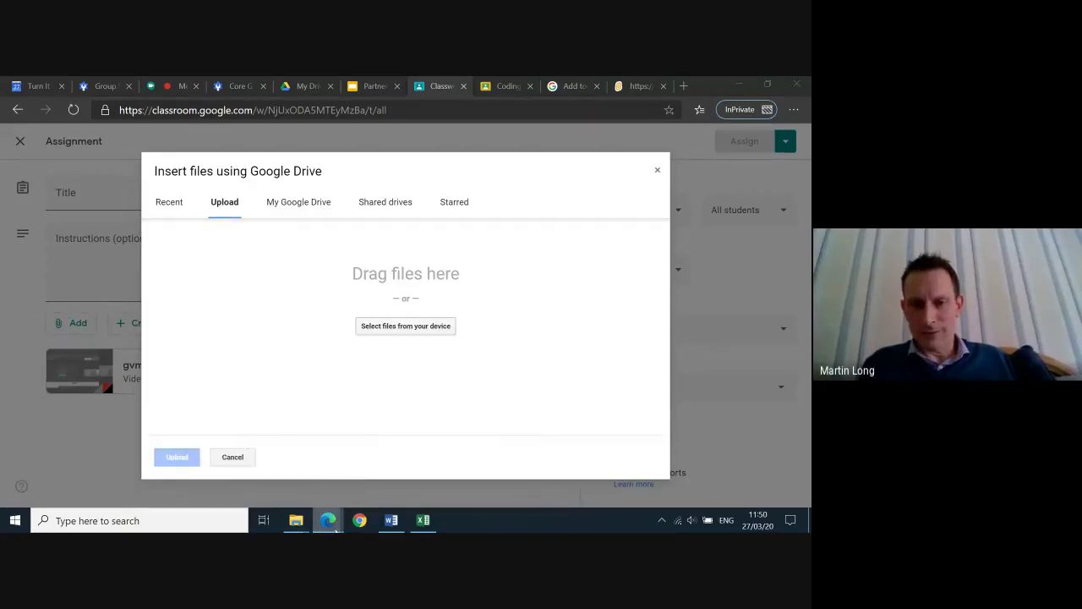
{"action": "mouse_move", "coordinate": [331, 520]}
{"action": "left_click", "coordinate": [334, 492]}
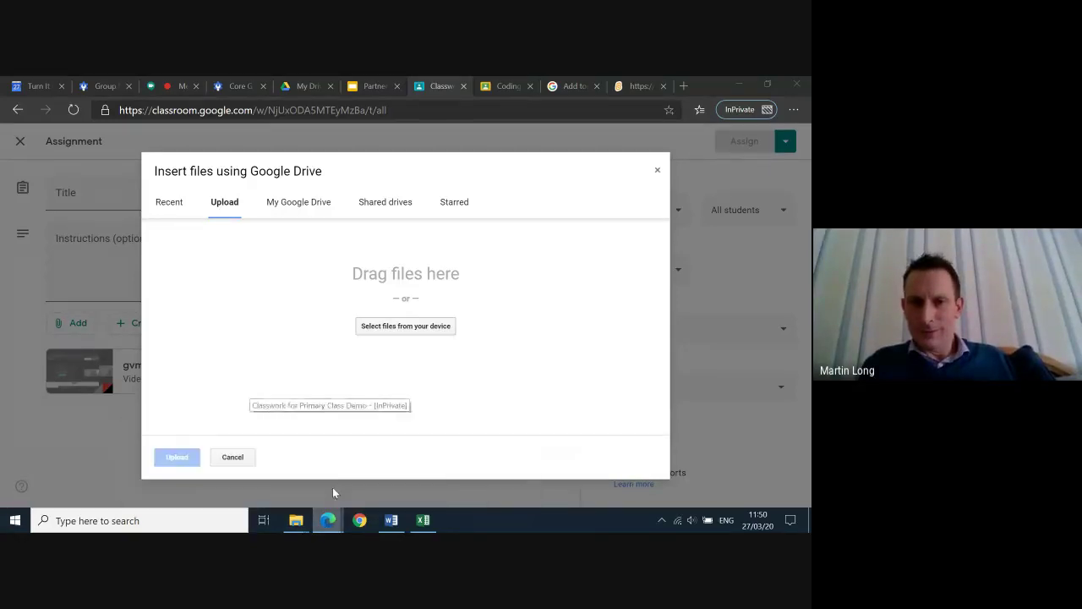